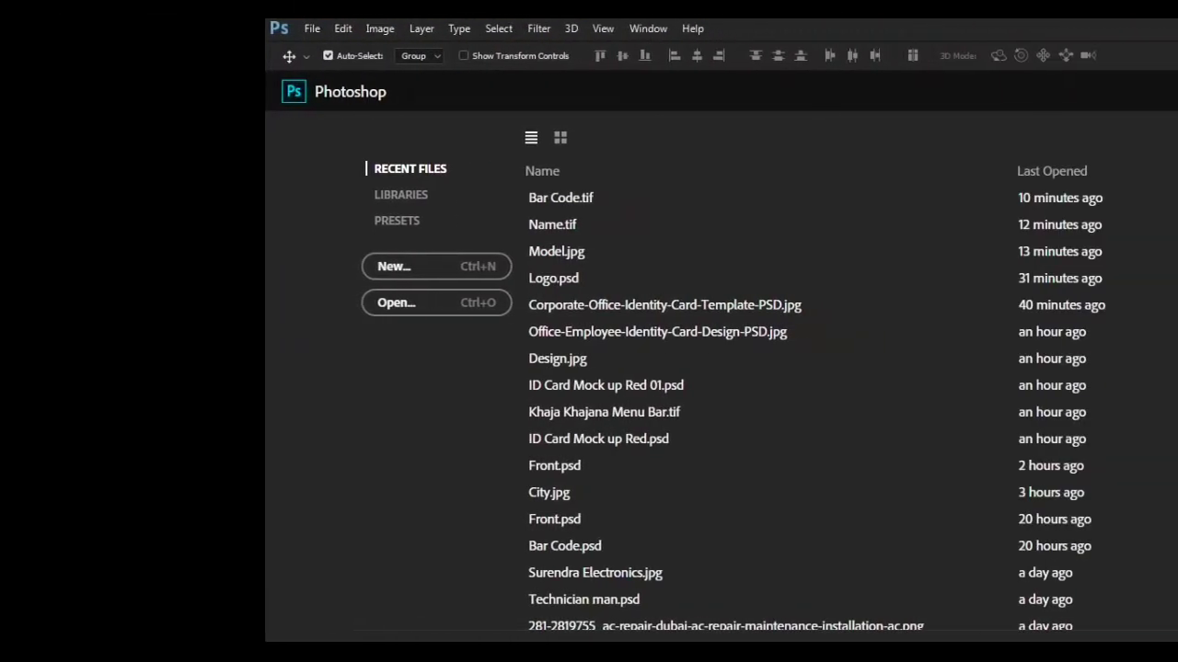
- Create a new 5.5 × 8.8 cm portrait document measured in centimetres
{"action": "left_click", "coordinate": [48, 29]}
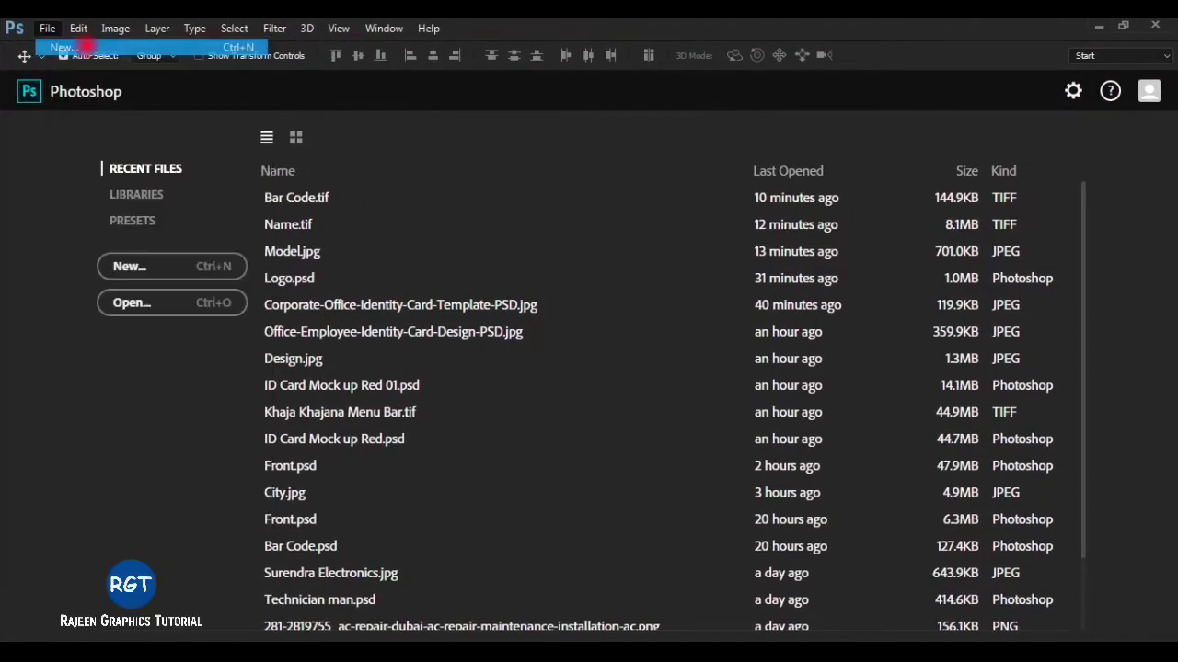
{"action": "left_click", "coordinate": [506, 249]}
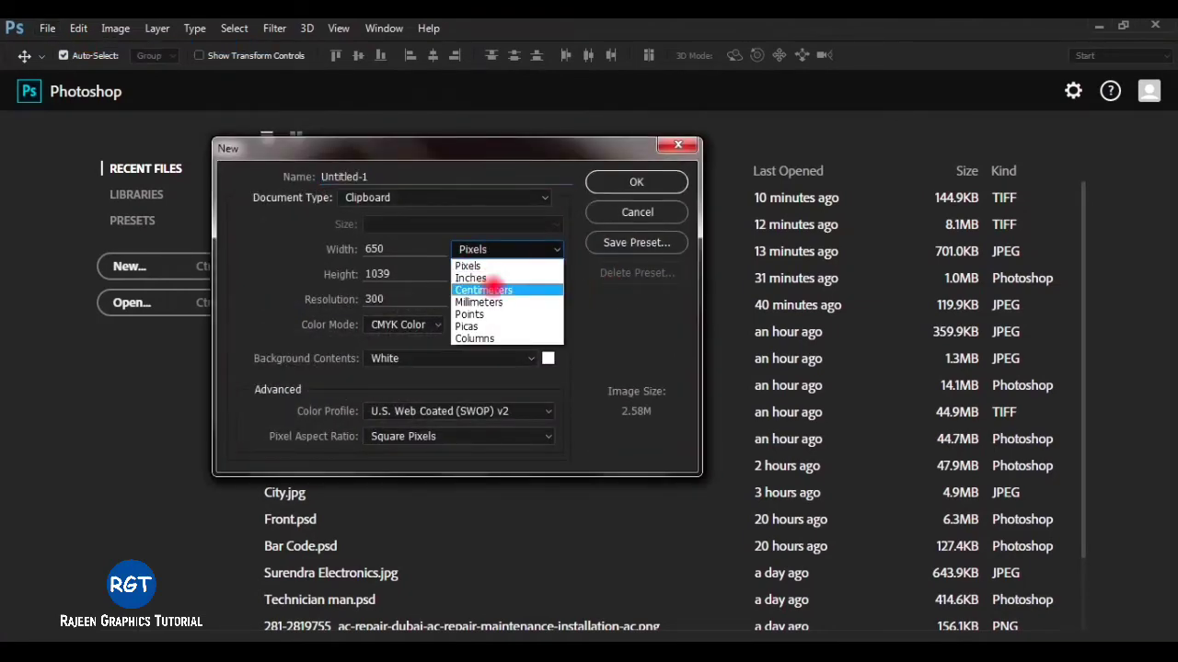
{"action": "left_click", "coordinate": [500, 278]}
{"action": "left_click", "coordinate": [607, 182]}
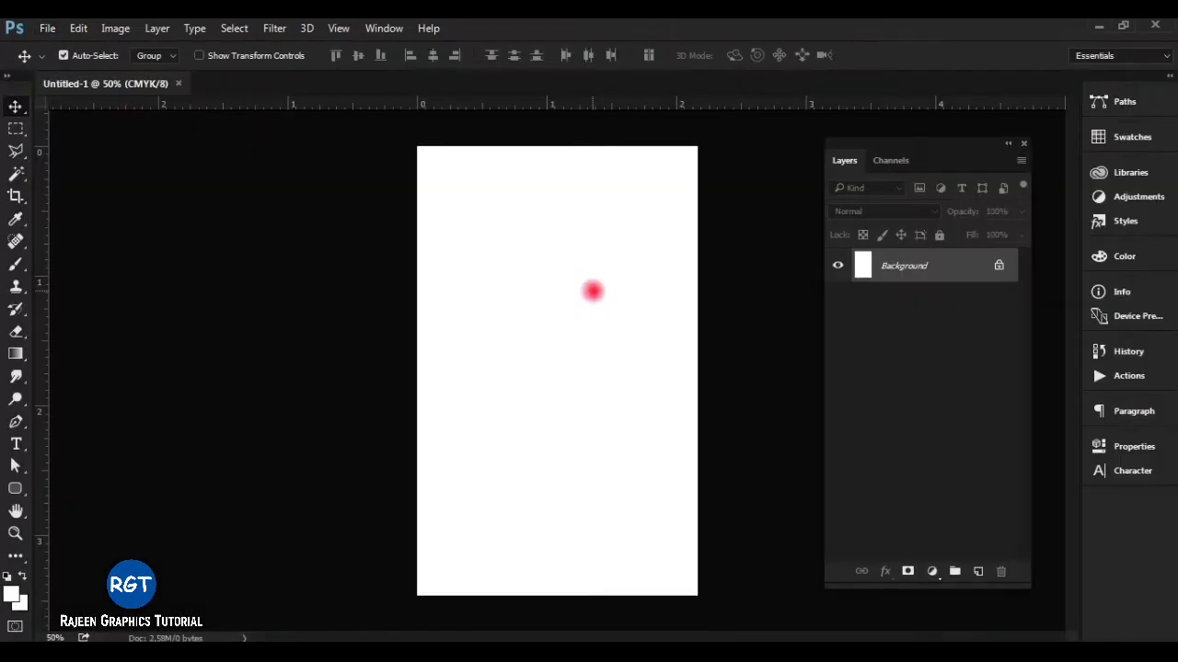
- Add a vertical guide at 50% down the page centre
{"action": "left_click", "coordinate": [339, 28]}
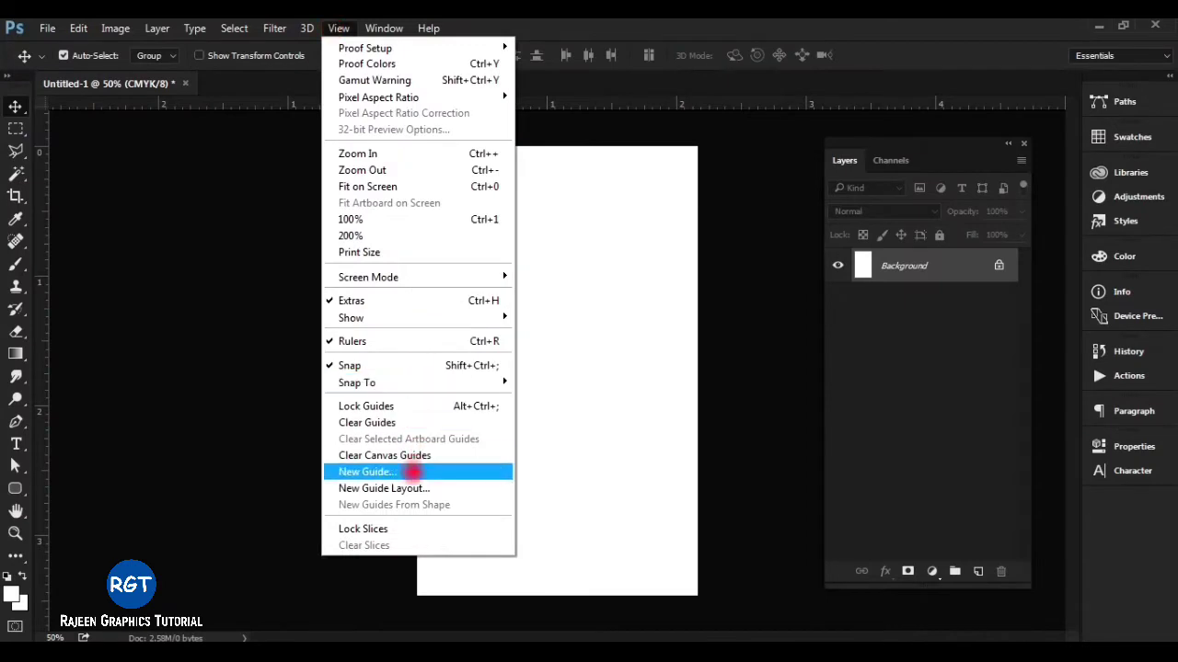
{"action": "left_click", "coordinate": [413, 473]}
{"action": "type", "text": "%"}
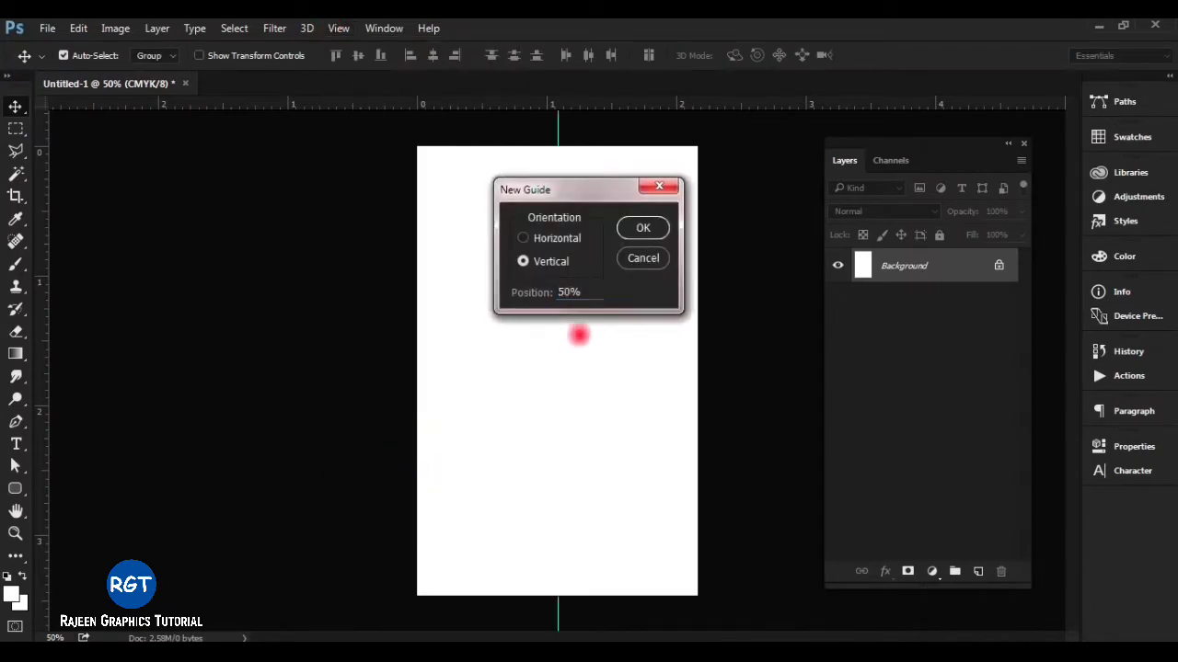
{"action": "key", "text": "Return"}
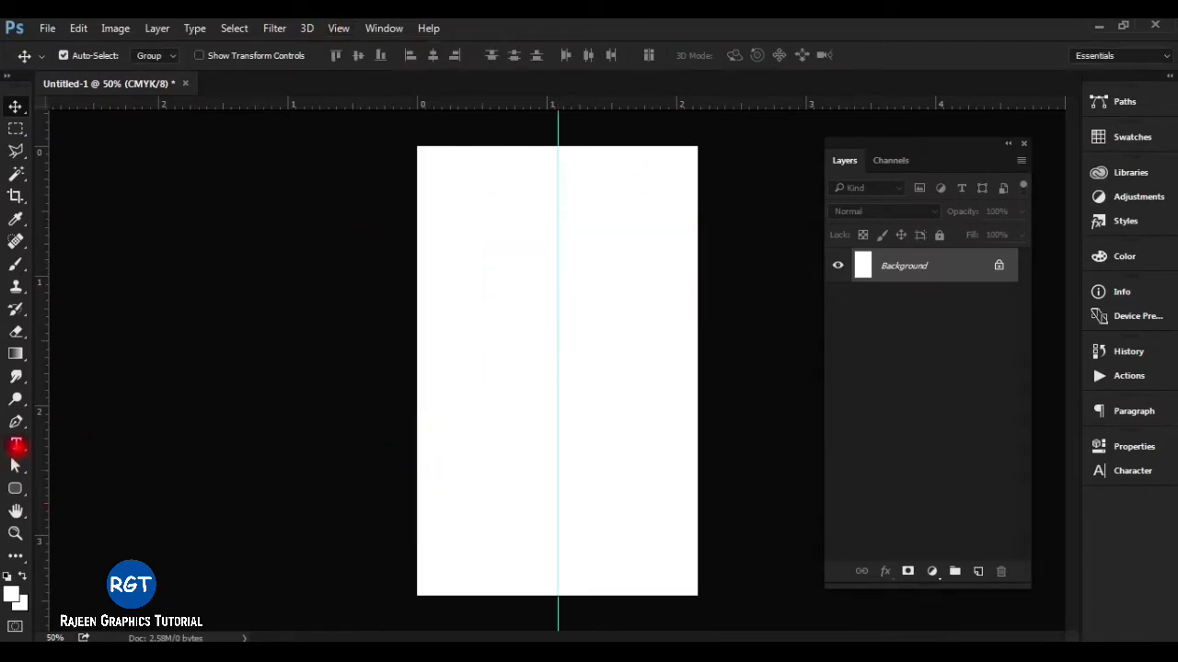
- Draw a black circle with the Ellipse Tool in the upper part of the card
{"action": "left_click", "coordinate": [17, 489]}
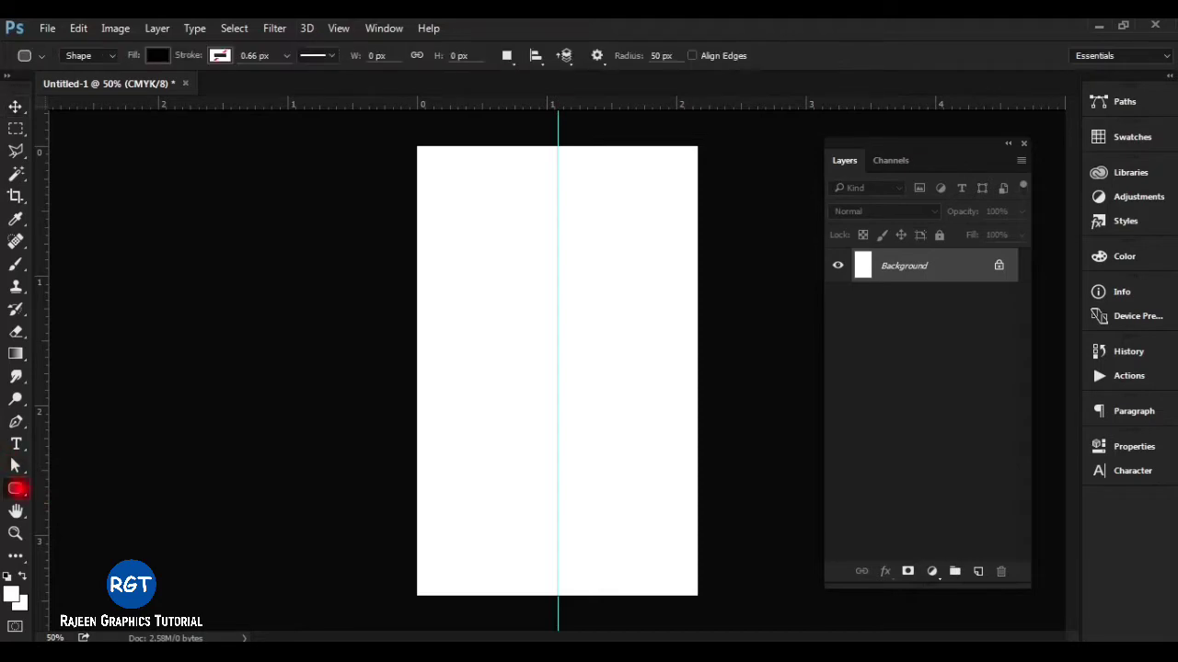
{"action": "right_click", "coordinate": [17, 488]}
{"action": "left_click", "coordinate": [68, 523]}
{"action": "left_click_drag", "start_coordinate": [491, 249], "coordinate": [591, 347]}
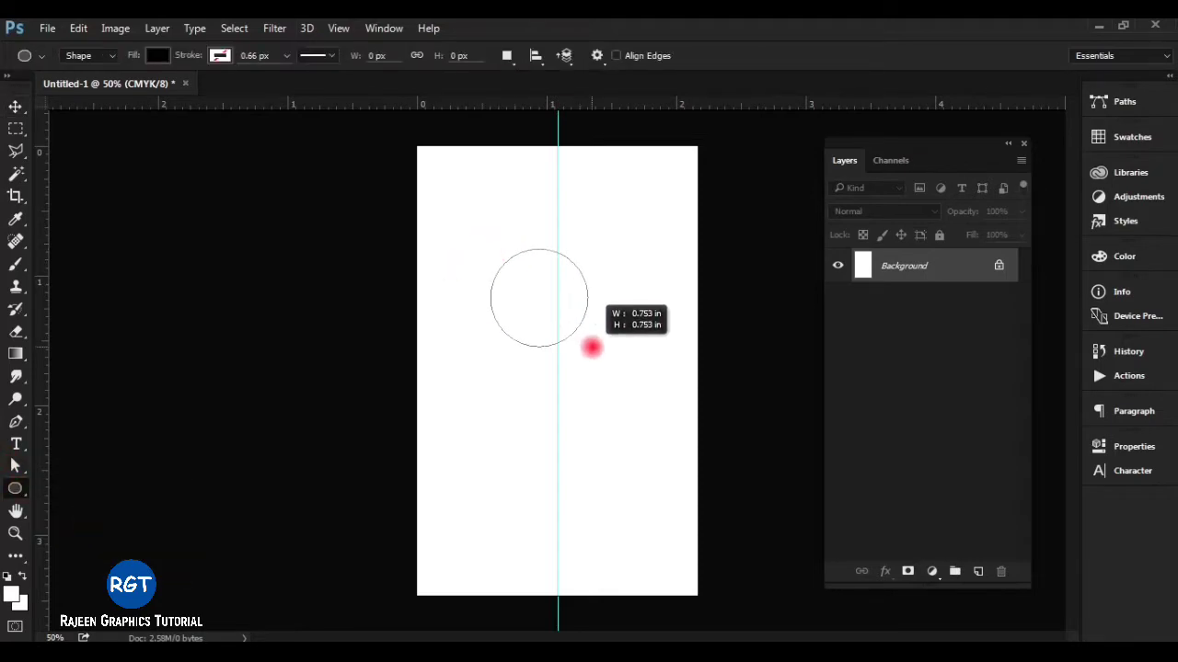
{"action": "left_click_drag", "start_coordinate": [591, 347], "coordinate": [591, 347]}
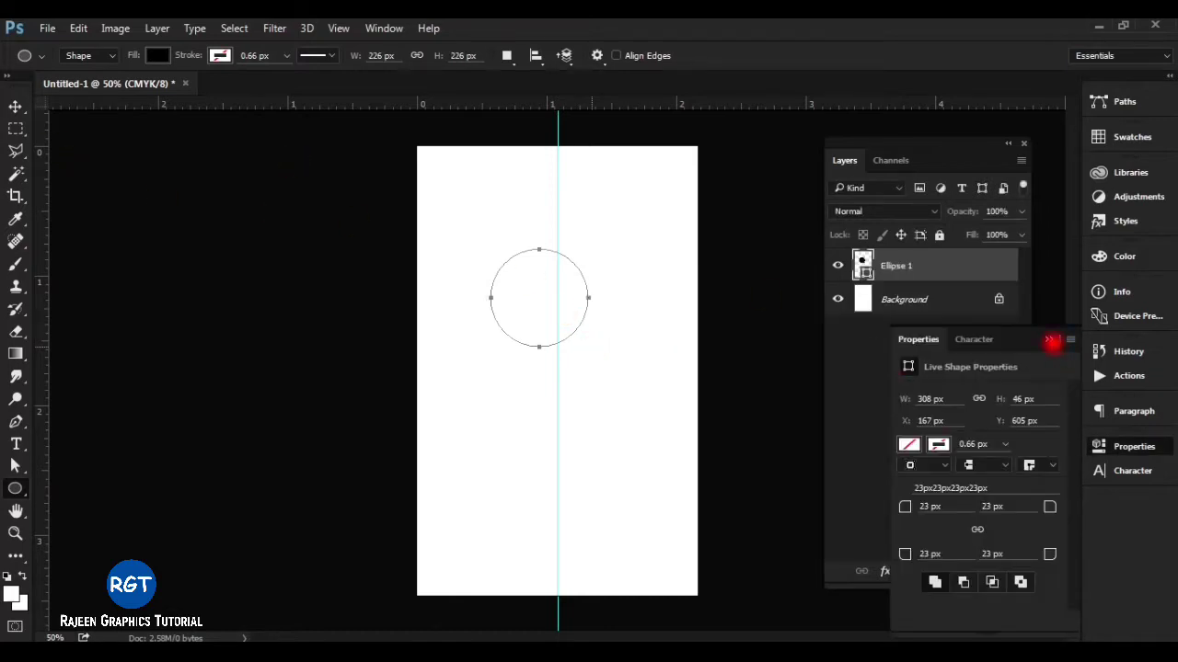
{"action": "left_click", "coordinate": [1049, 340]}
- Centre the circle on the vertical guide and raise it slightly
{"action": "left_click", "coordinate": [15, 106]}
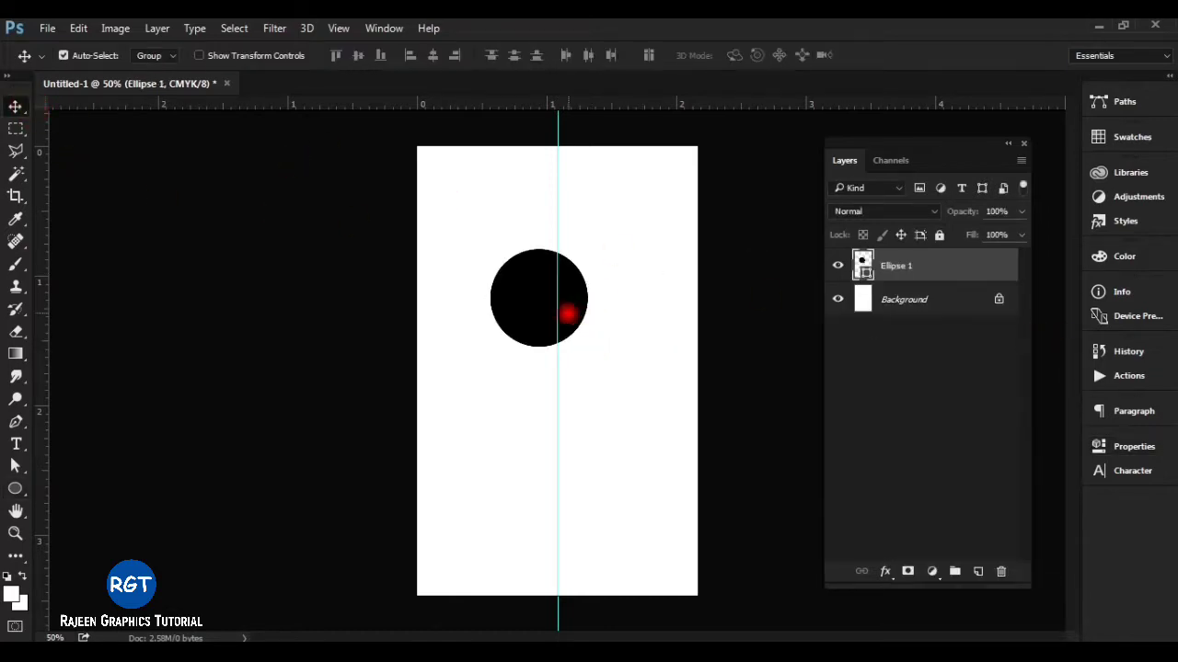
{"action": "left_click_drag", "start_coordinate": [570, 303], "coordinate": [586, 304]}
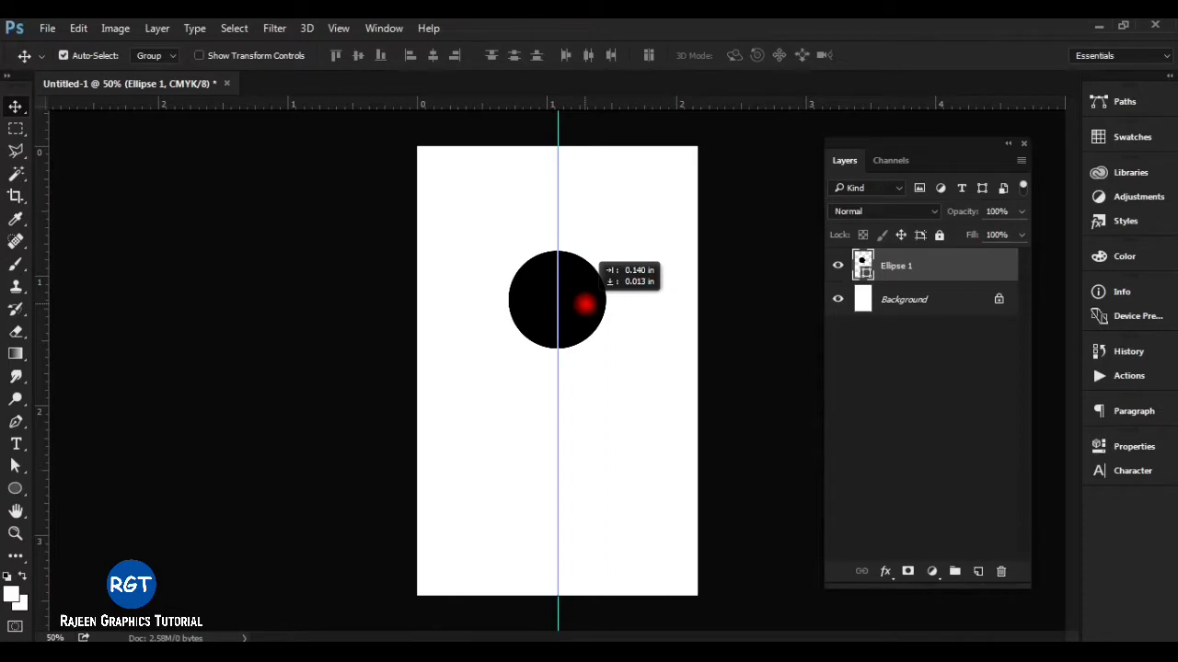
{"action": "left_click_drag", "start_coordinate": [586, 303], "coordinate": [586, 285]}
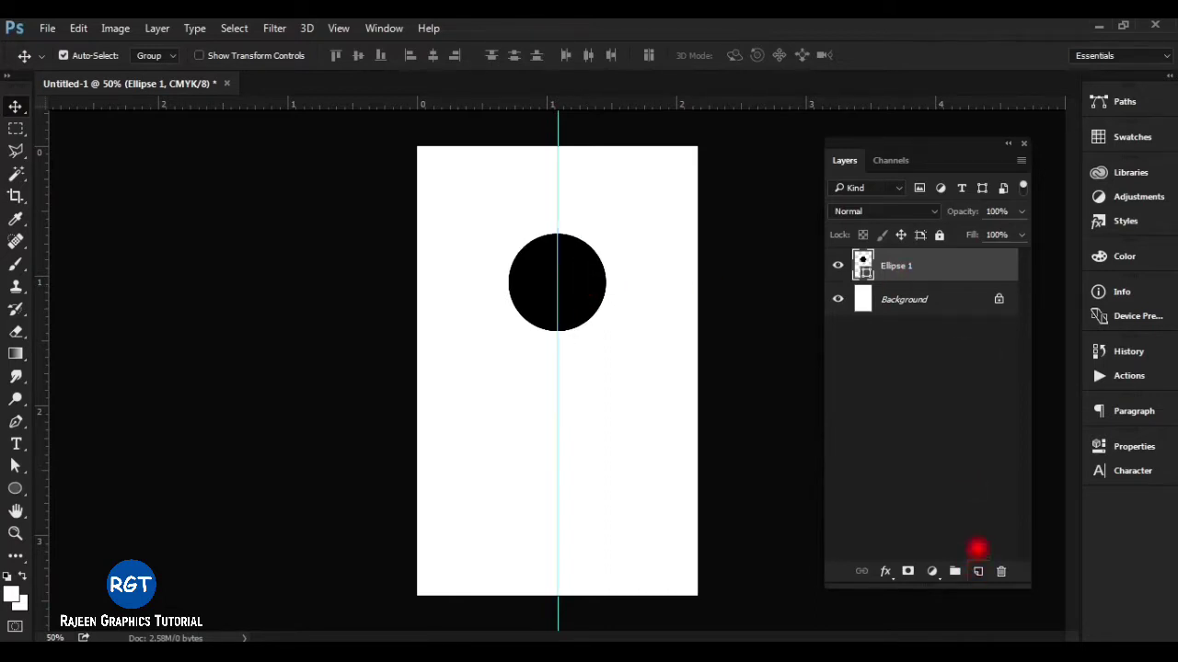
- Pen the band's upper edge from the top-left edge, curving over the circle to the right edge
{"action": "left_click", "coordinate": [16, 422]}
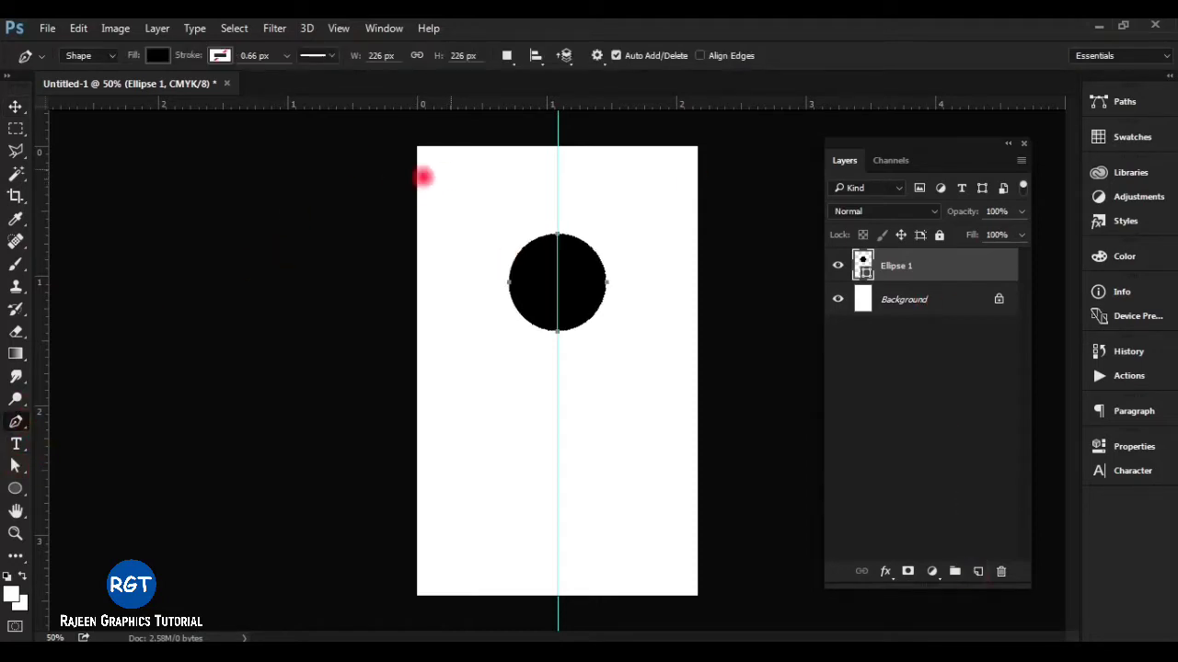
{"action": "left_click", "coordinate": [410, 173]}
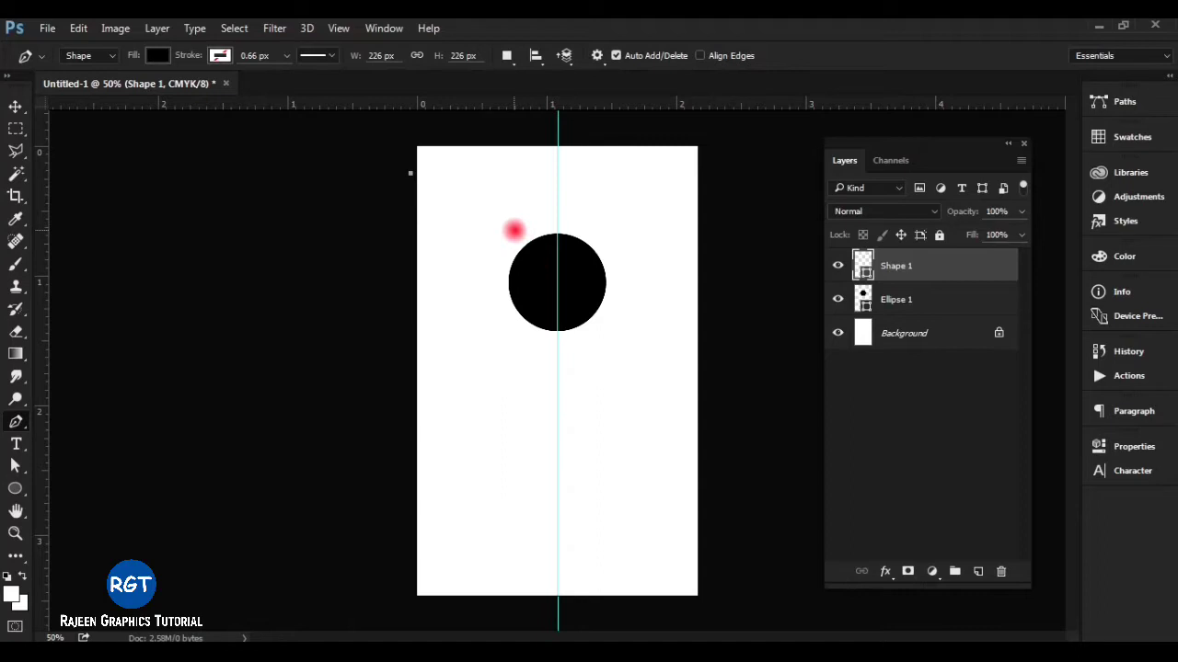
{"action": "left_click", "coordinate": [518, 231]}
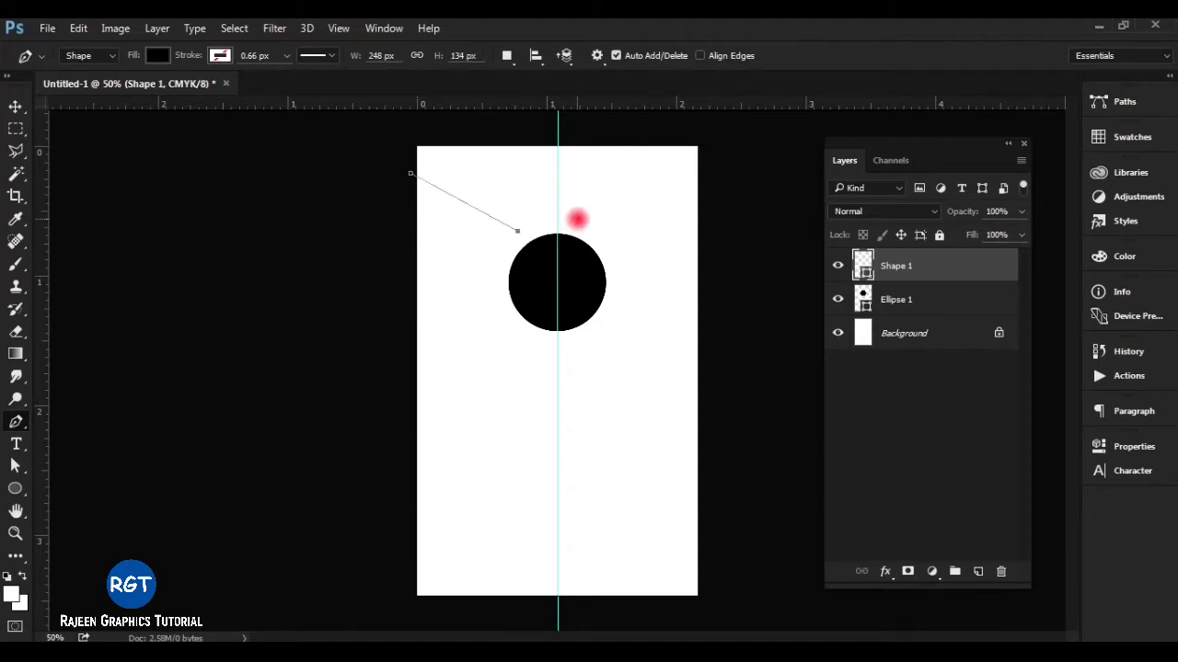
{"action": "left_click_drag", "start_coordinate": [577, 216], "coordinate": [619, 235]}
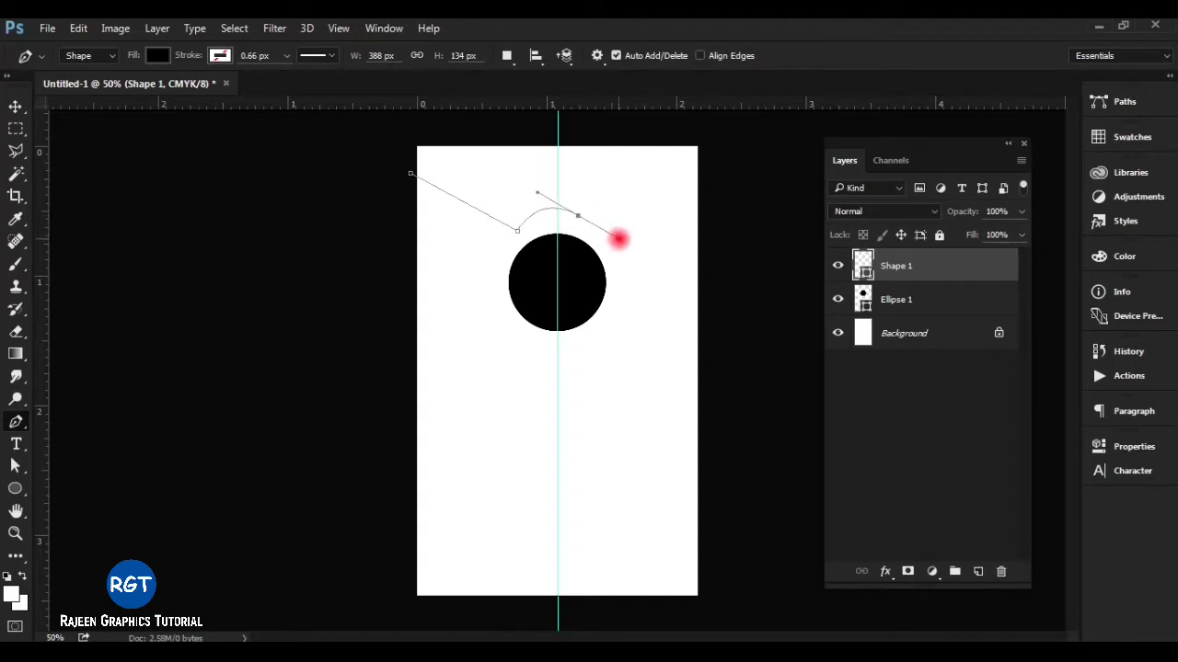
{"action": "left_click_drag", "start_coordinate": [618, 236], "coordinate": [574, 215]}
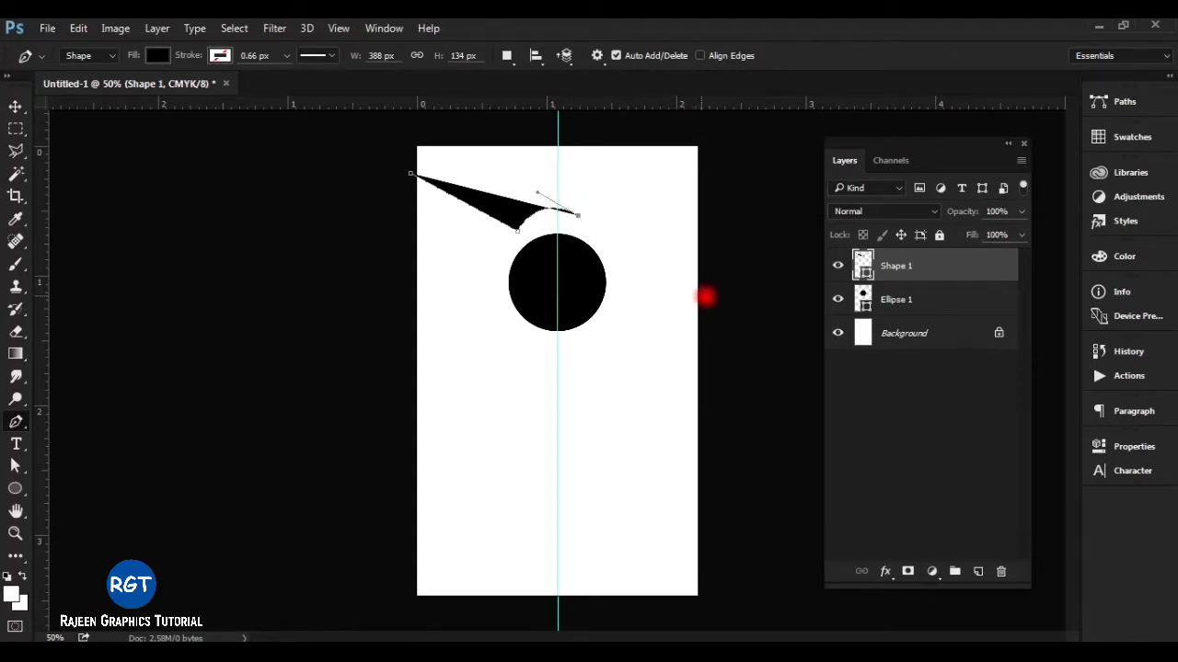
{"action": "left_click", "coordinate": [705, 297]}
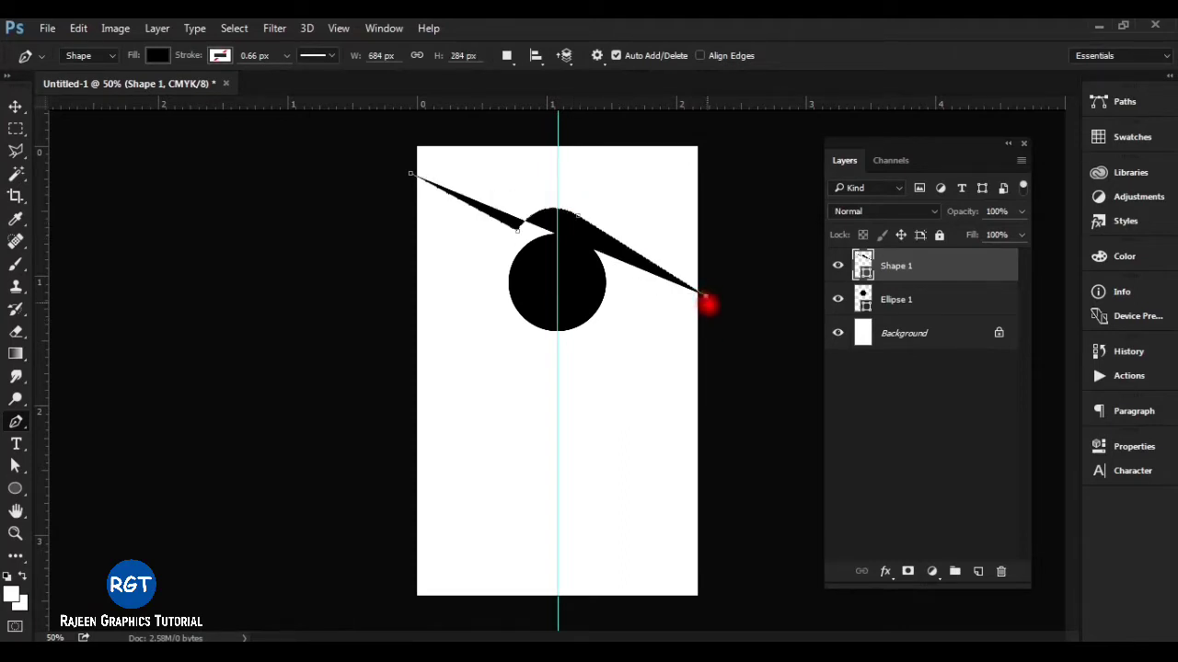
{"action": "key", "text": "ctrl+z"}
{"action": "left_click", "coordinate": [707, 308]}
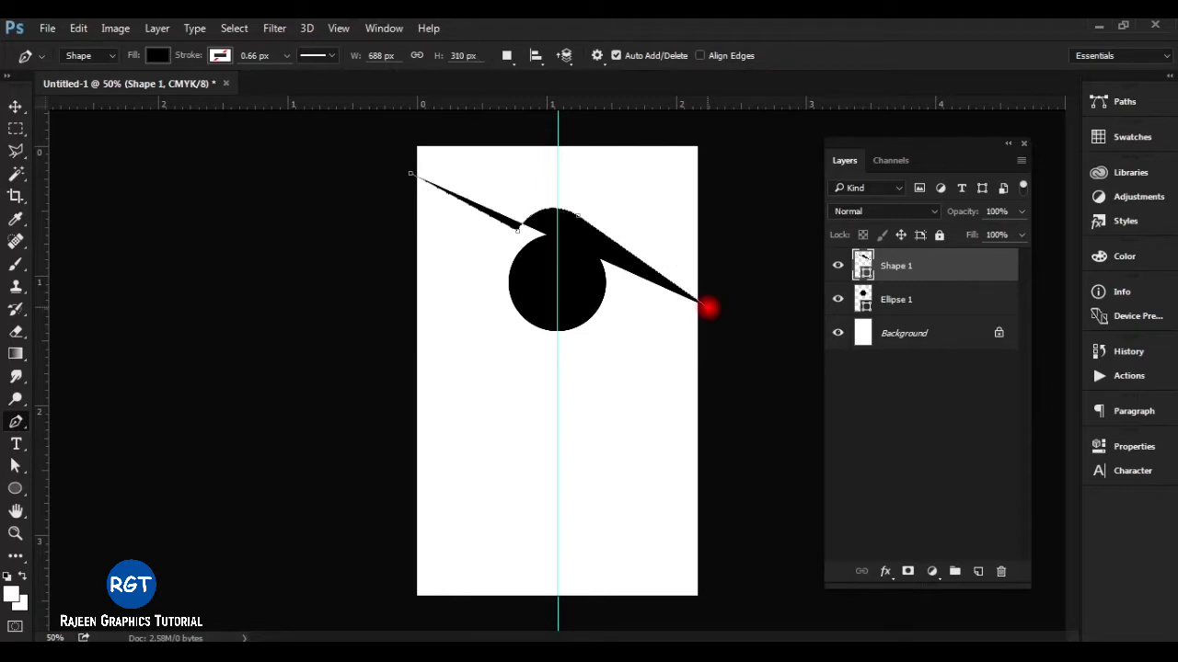
- Place the band's lower right and lower left corners and close the shape at its start
{"action": "left_click", "coordinate": [704, 357]}
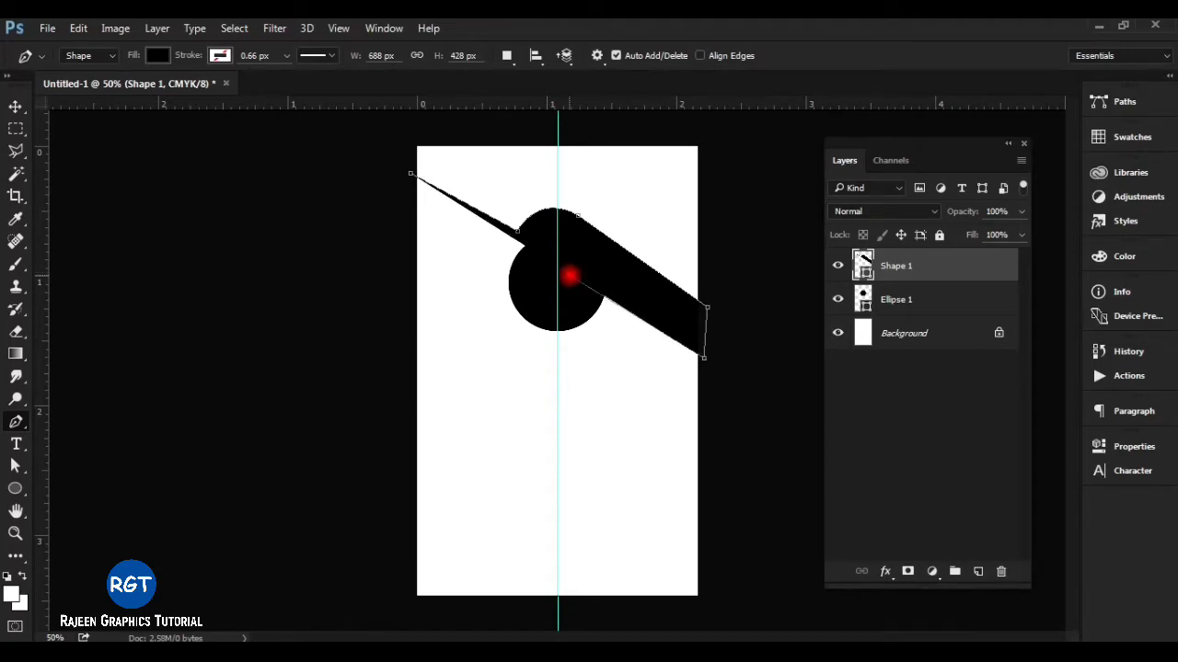
{"action": "left_click", "coordinate": [704, 359]}
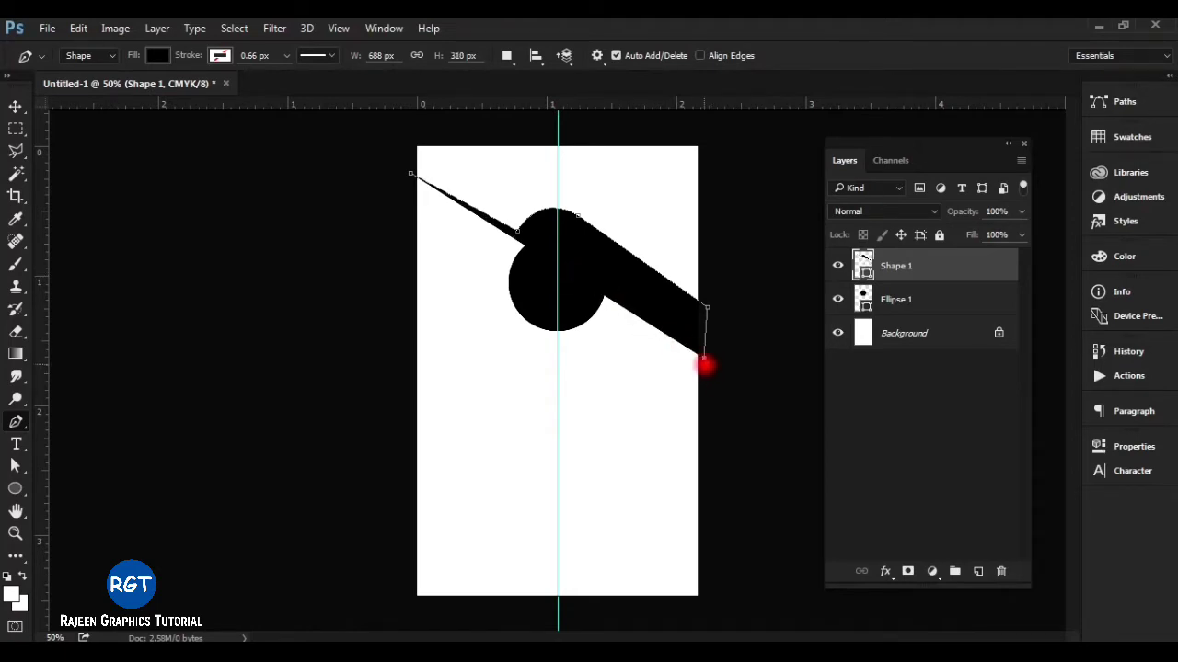
{"action": "left_click", "coordinate": [704, 369]}
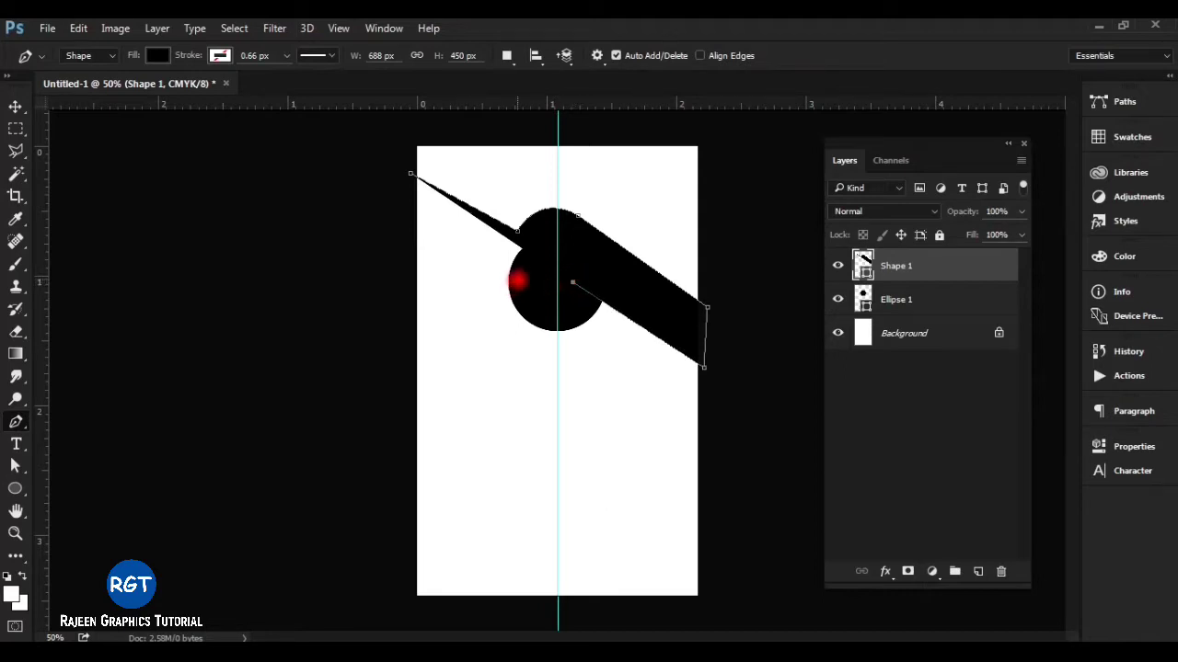
{"action": "left_click", "coordinate": [517, 280]}
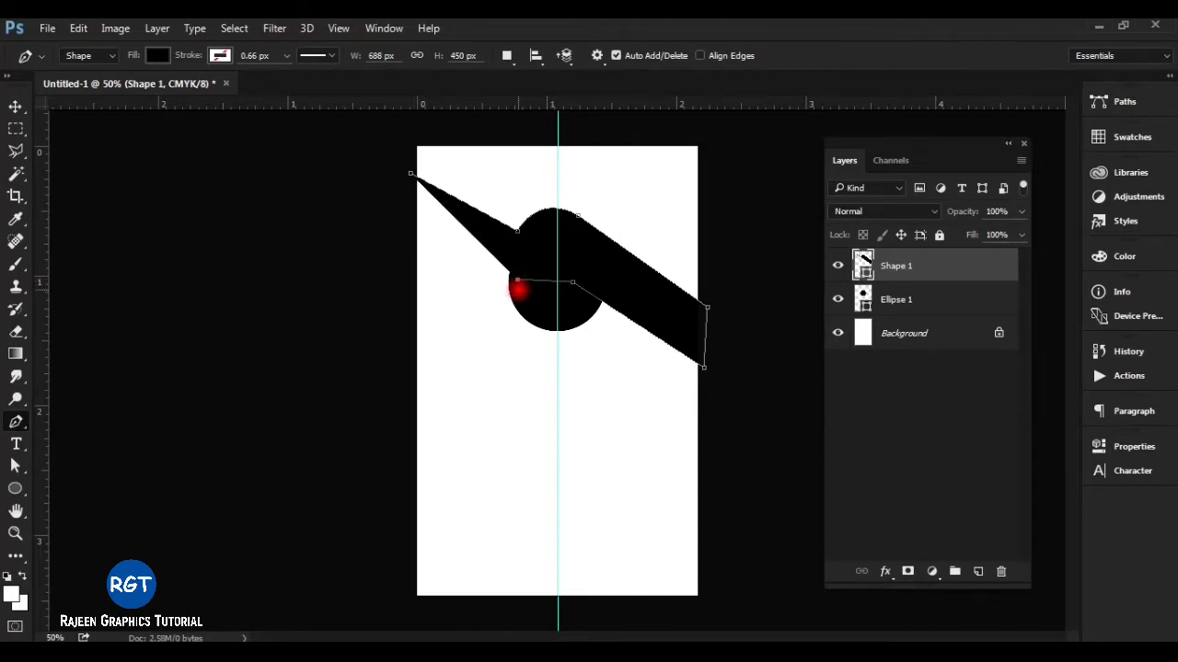
{"action": "left_click", "coordinate": [517, 285]}
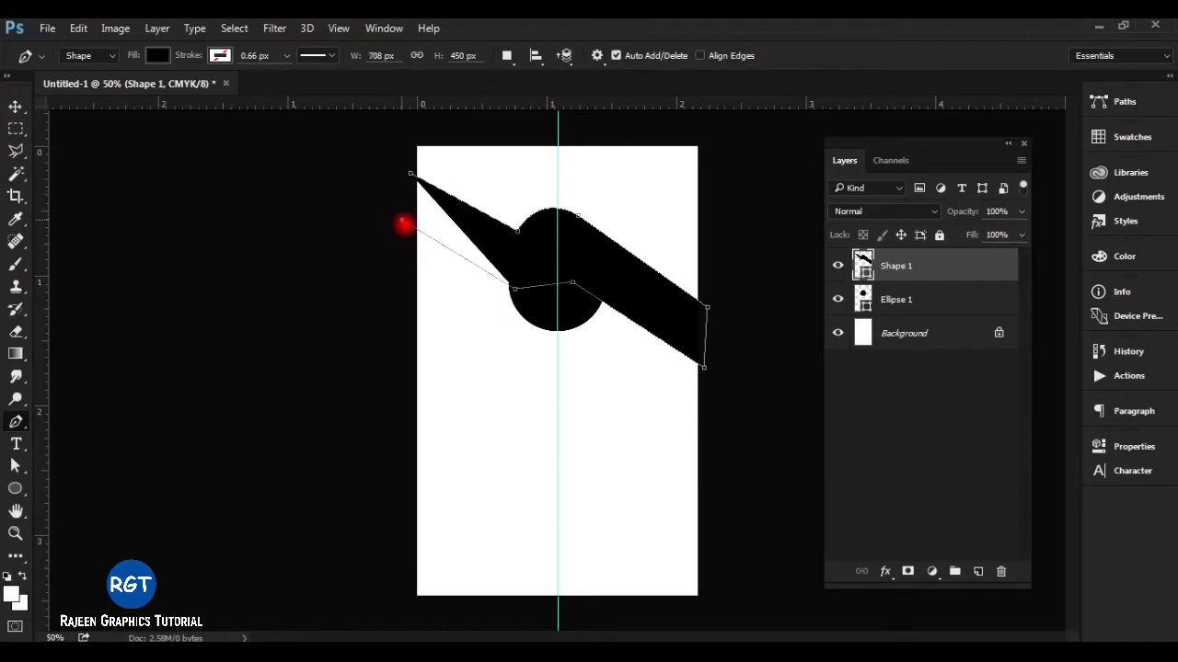
{"action": "left_click", "coordinate": [401, 221]}
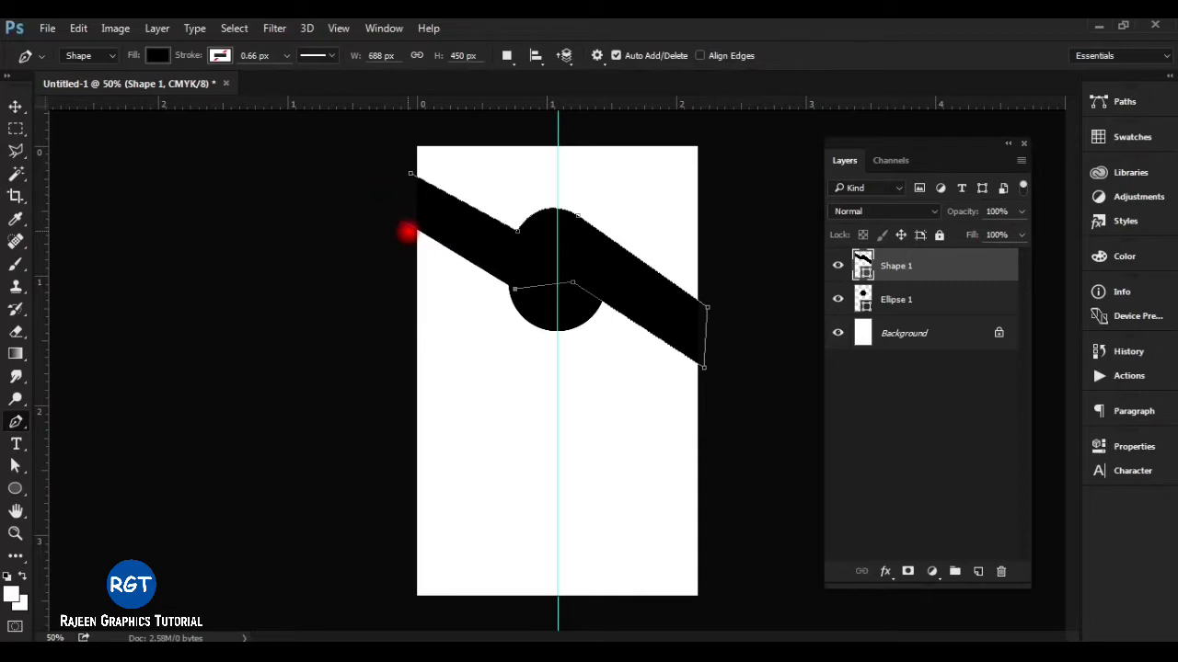
{"action": "key", "text": "ctrl+z"}
{"action": "left_click", "coordinate": [408, 232]}
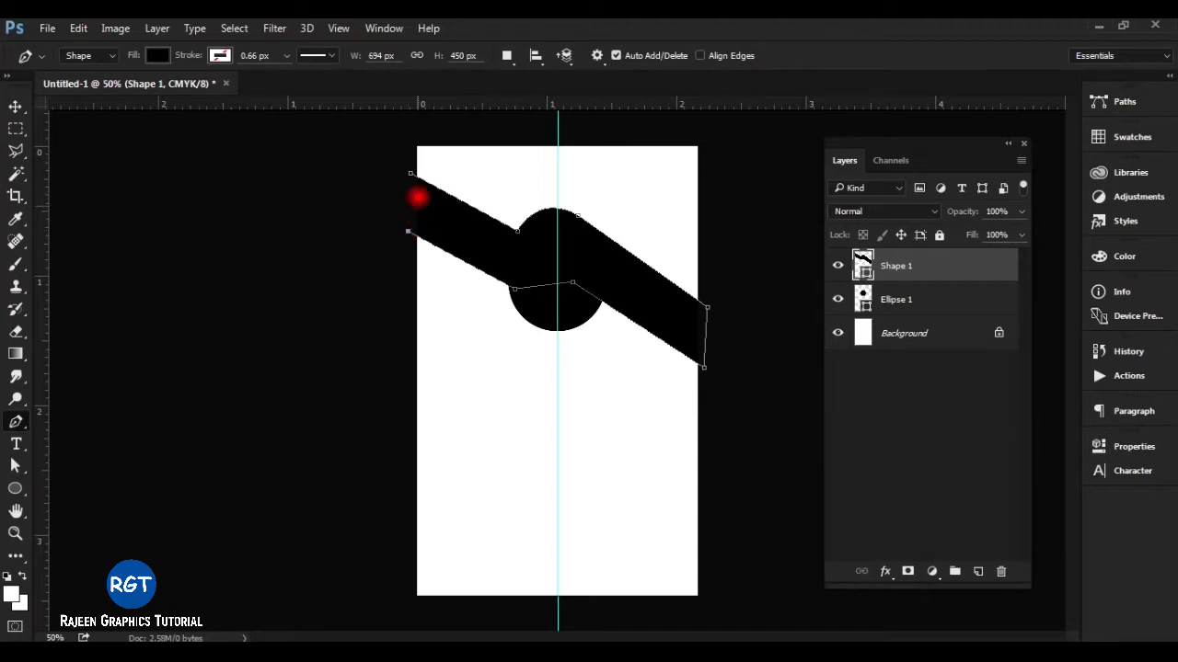
{"action": "left_click", "coordinate": [409, 174]}
- Fill Ellipse 1 with teal and stack it above the Shape 1 band layer
{"action": "left_click", "coordinate": [28, 110]}
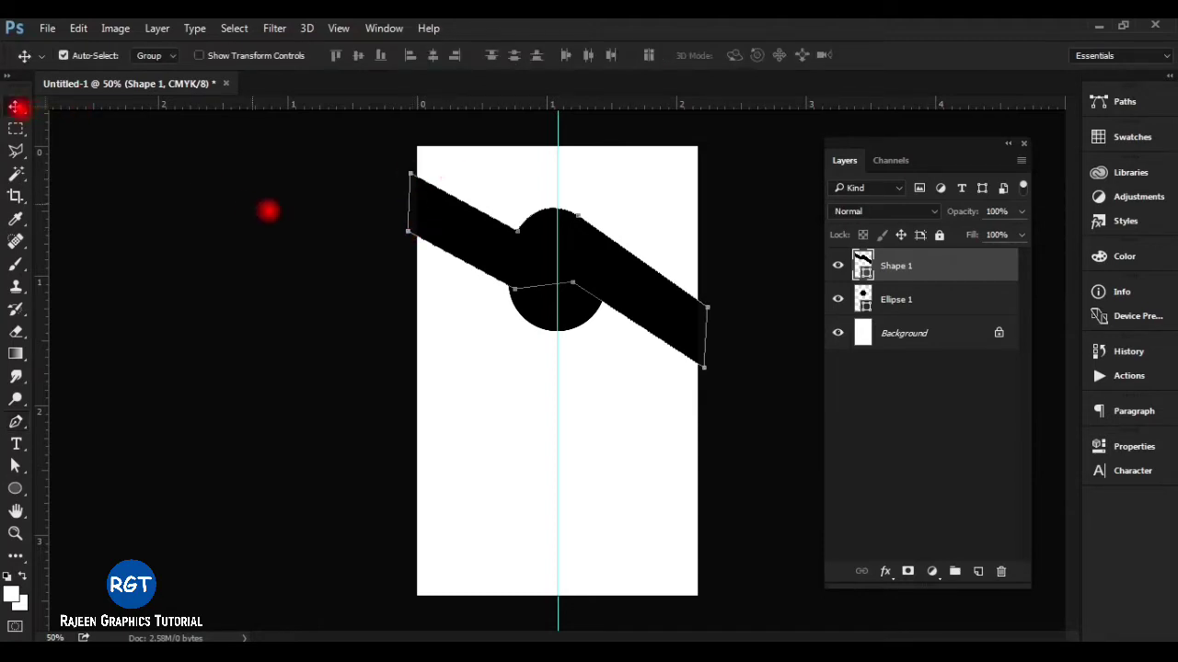
{"action": "left_click", "coordinate": [273, 206]}
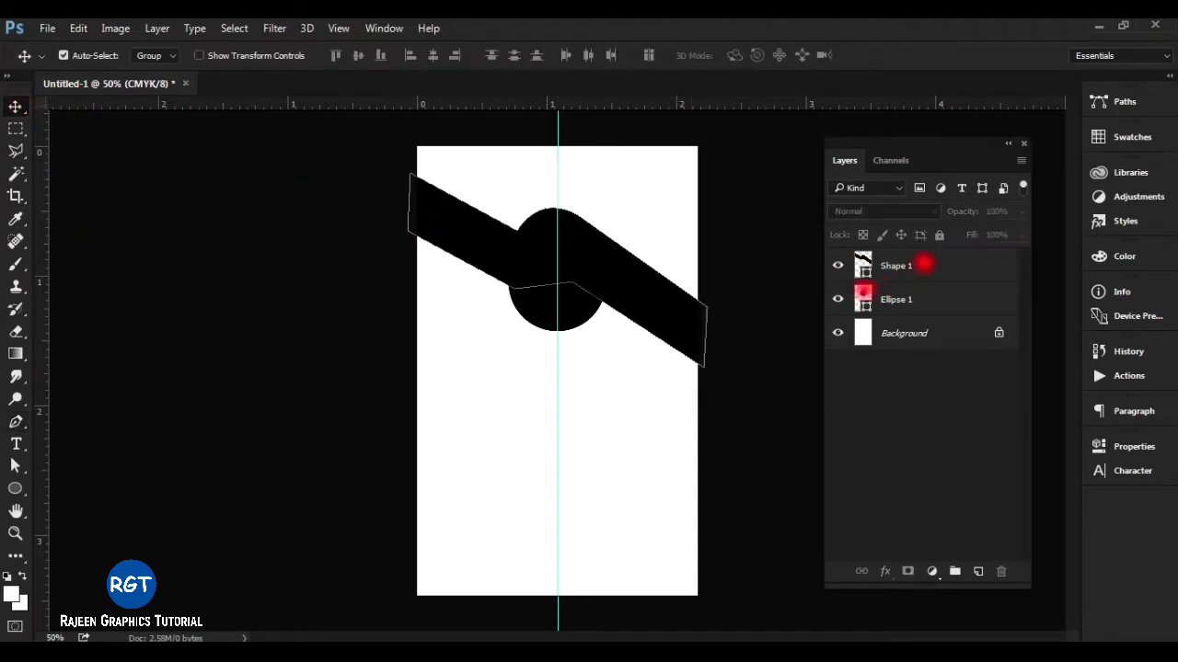
{"action": "left_click", "coordinate": [926, 265]}
{"action": "double_click", "coordinate": [588, 281]}
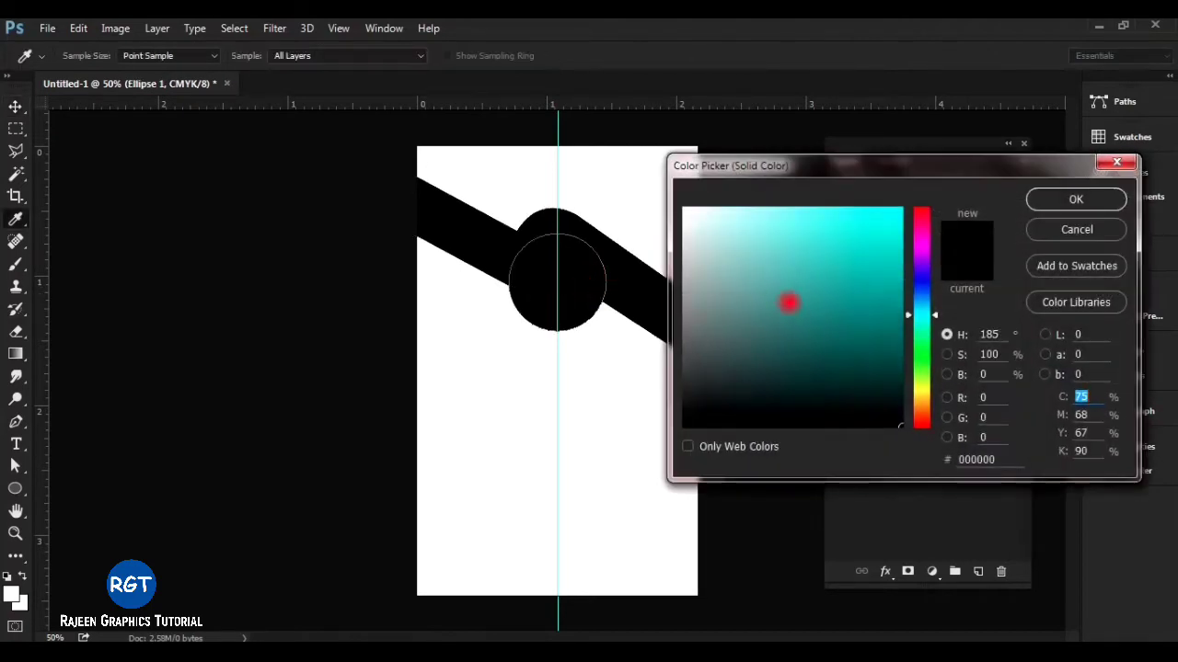
{"action": "left_click", "coordinate": [846, 276]}
{"action": "left_click", "coordinate": [1065, 201]}
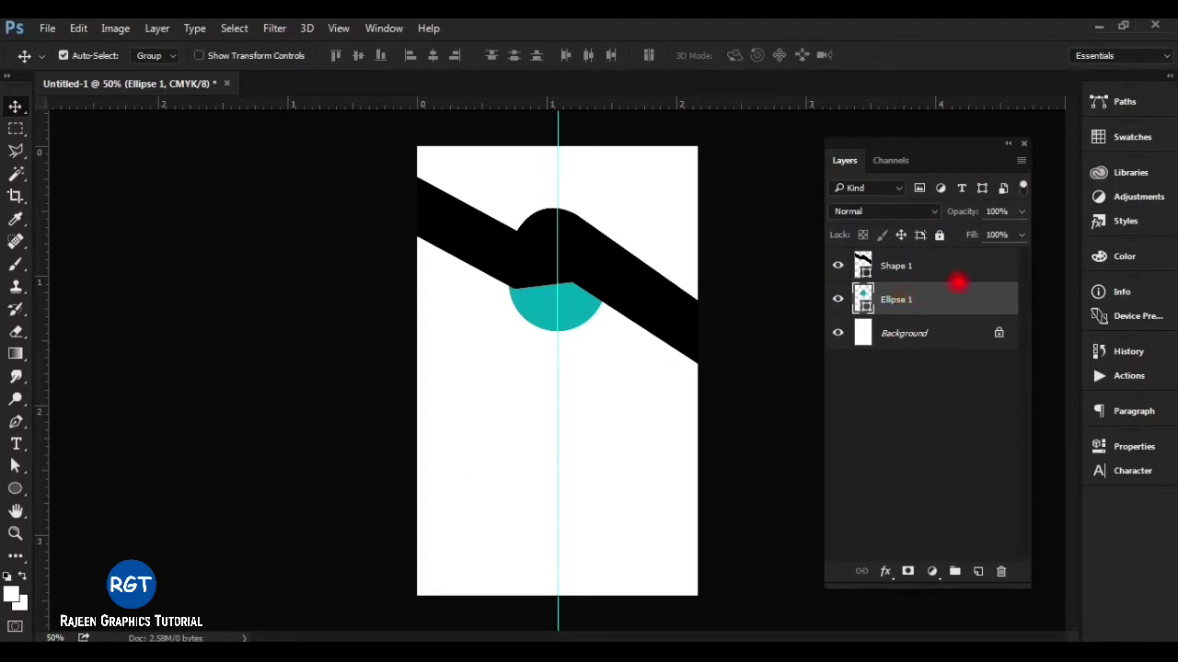
{"action": "left_click_drag", "start_coordinate": [957, 282], "coordinate": [917, 266]}
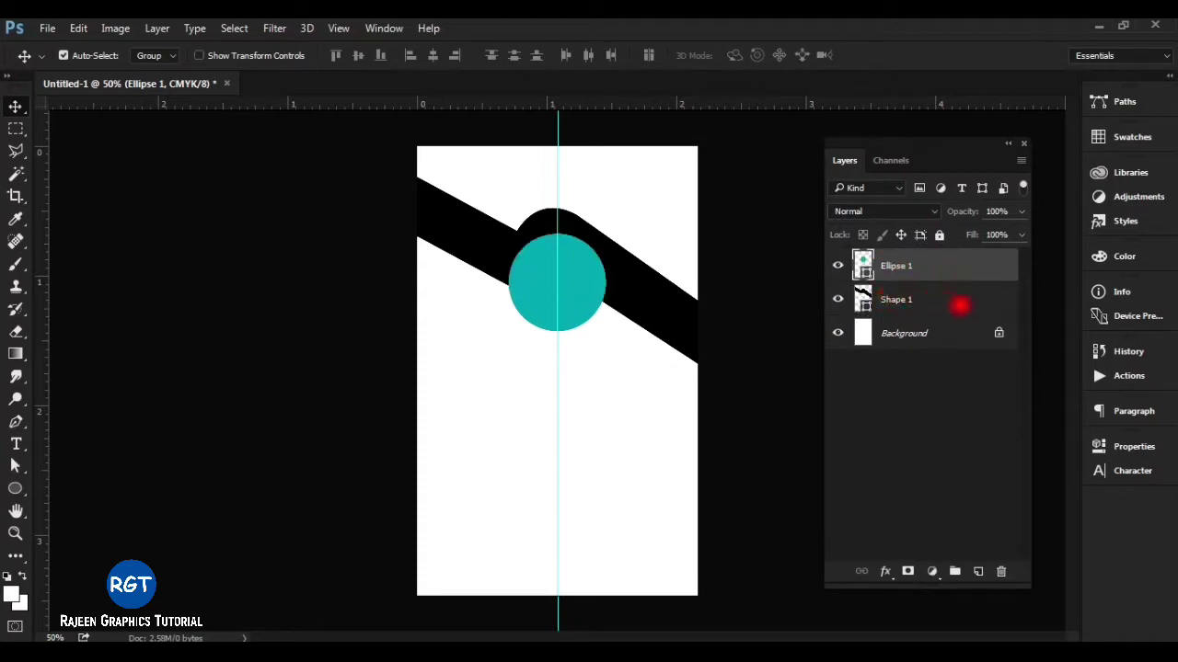
{"action": "left_click", "coordinate": [957, 303]}
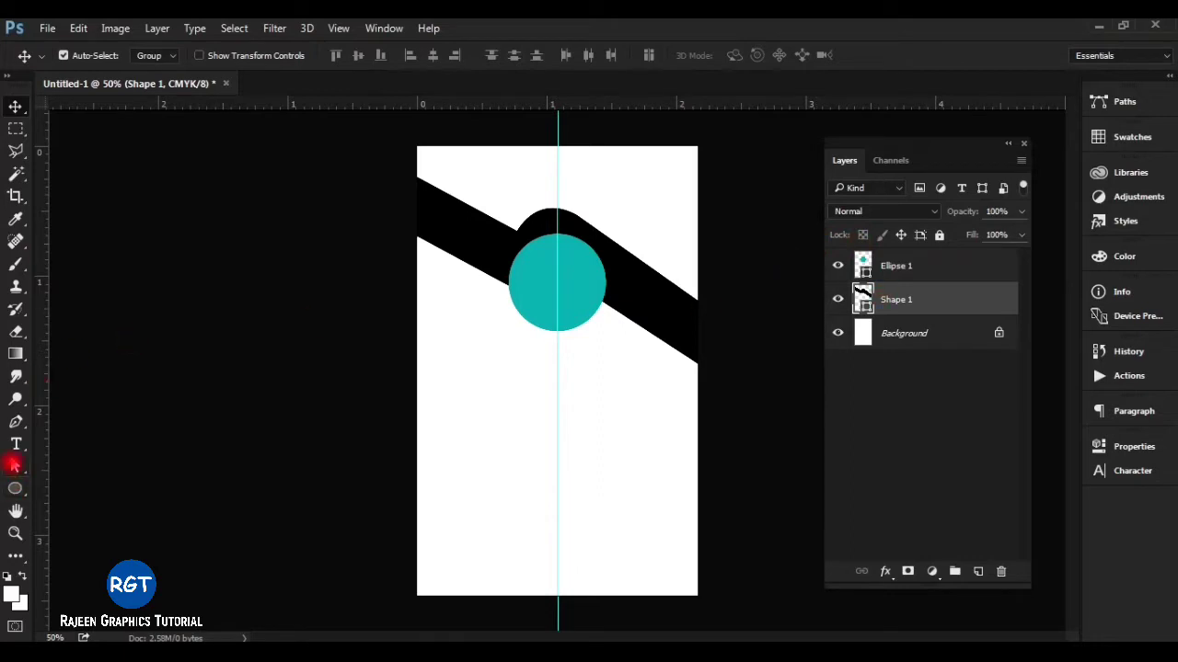
- Nudge the band's inner anchor point beneath the circle slightly downward
{"action": "left_click", "coordinate": [14, 466]}
{"action": "left_click", "coordinate": [678, 336]}
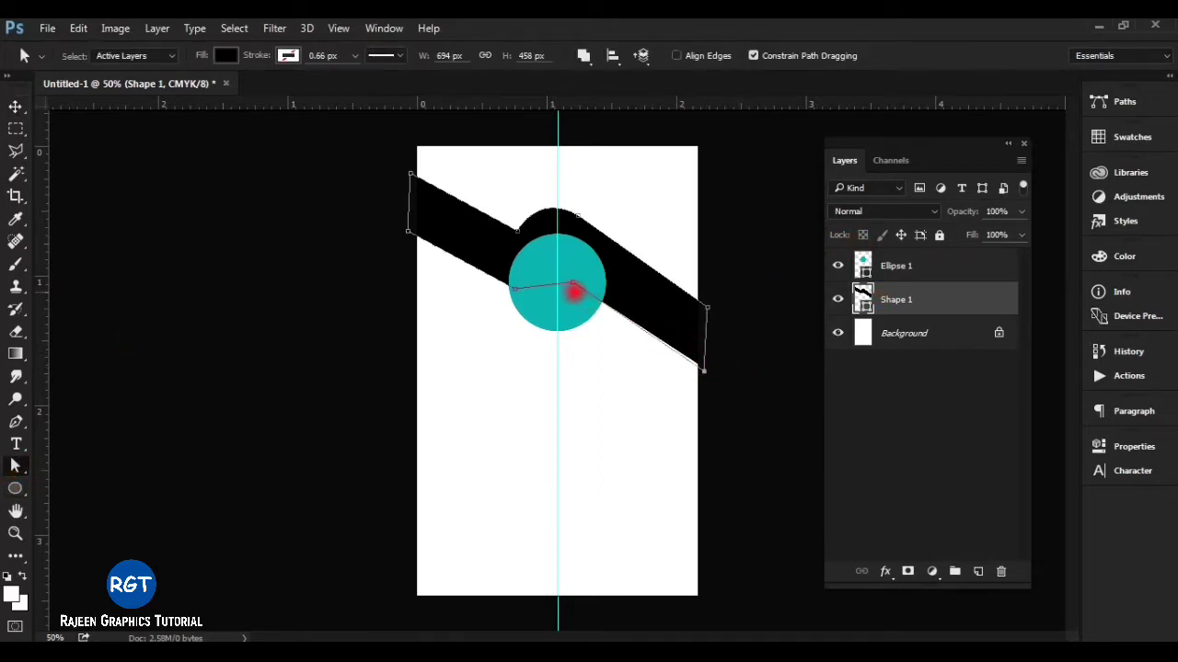
{"action": "left_click_drag", "start_coordinate": [573, 281], "coordinate": [572, 285]}
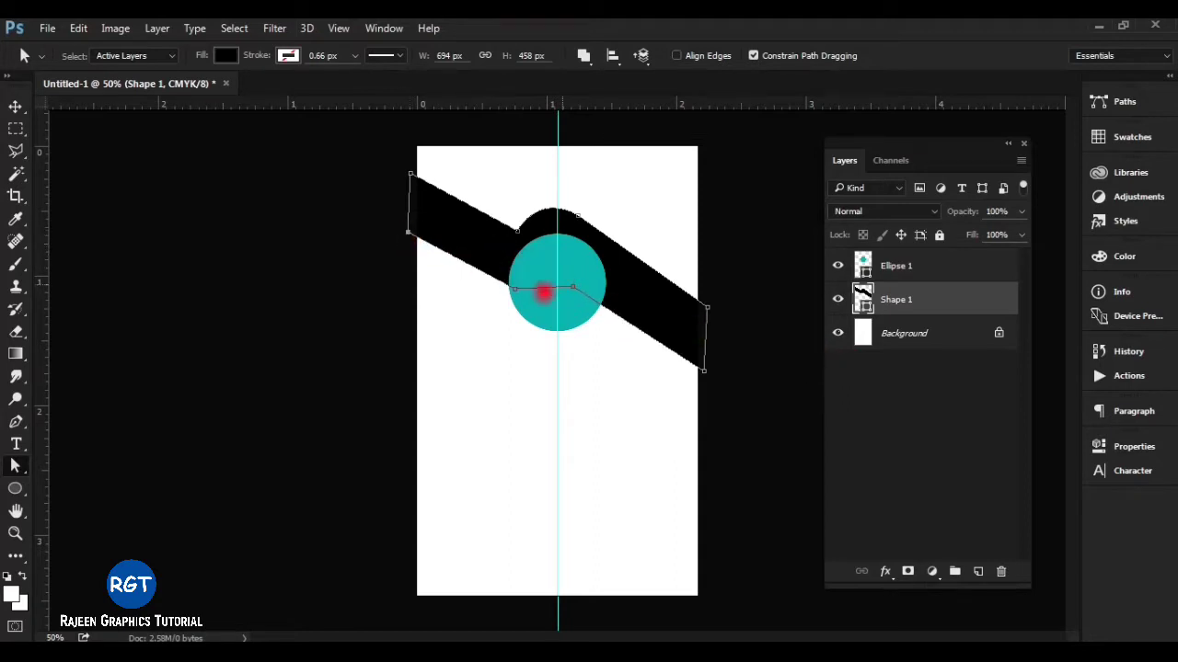
{"action": "left_click", "coordinate": [516, 291]}
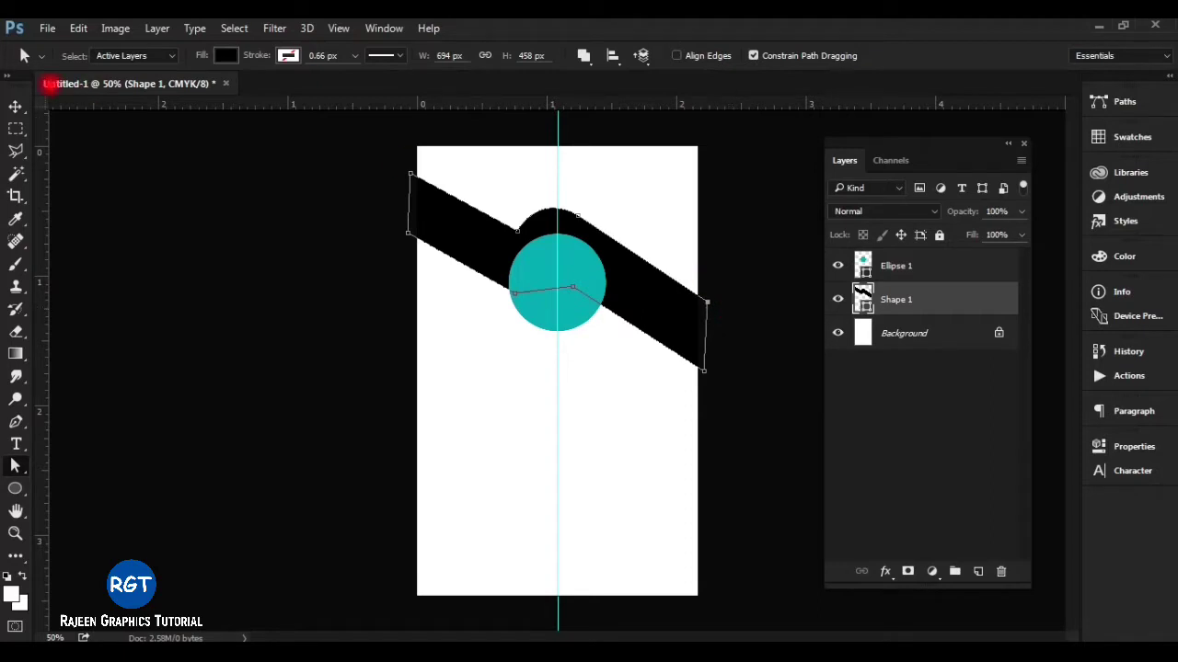
{"action": "left_click", "coordinate": [16, 107]}
{"action": "left_click", "coordinate": [936, 299]}
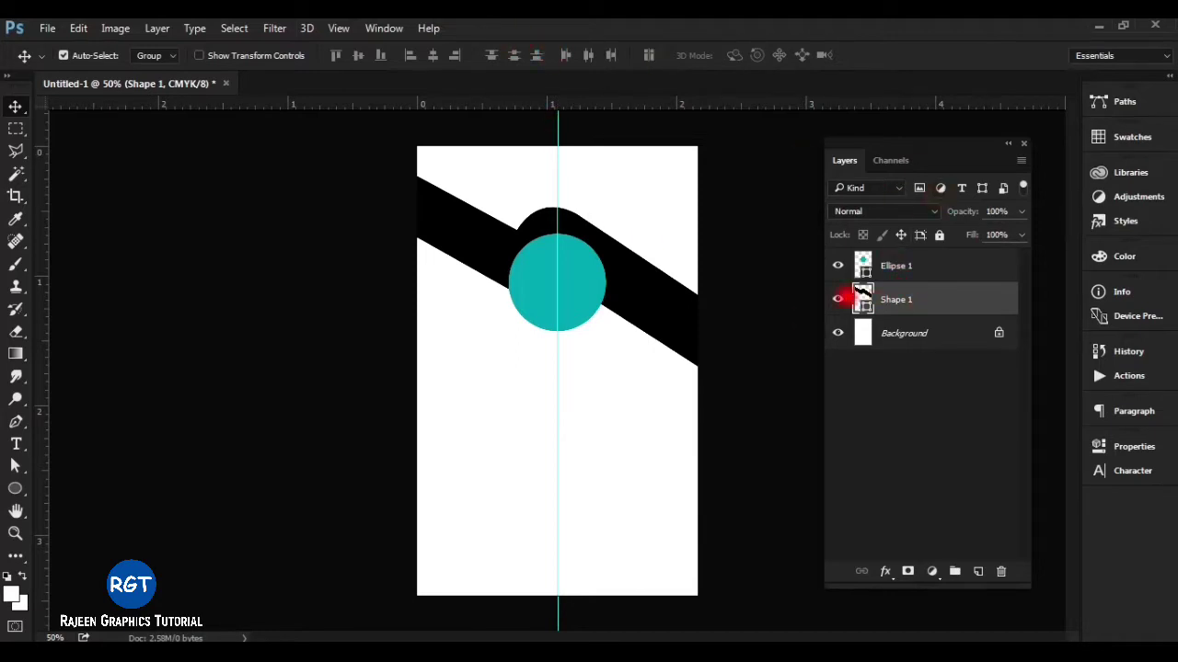
- Recolour the band dark green (#046b38) through CMYK values in the Color Picker
{"action": "double_click", "coordinate": [864, 296]}
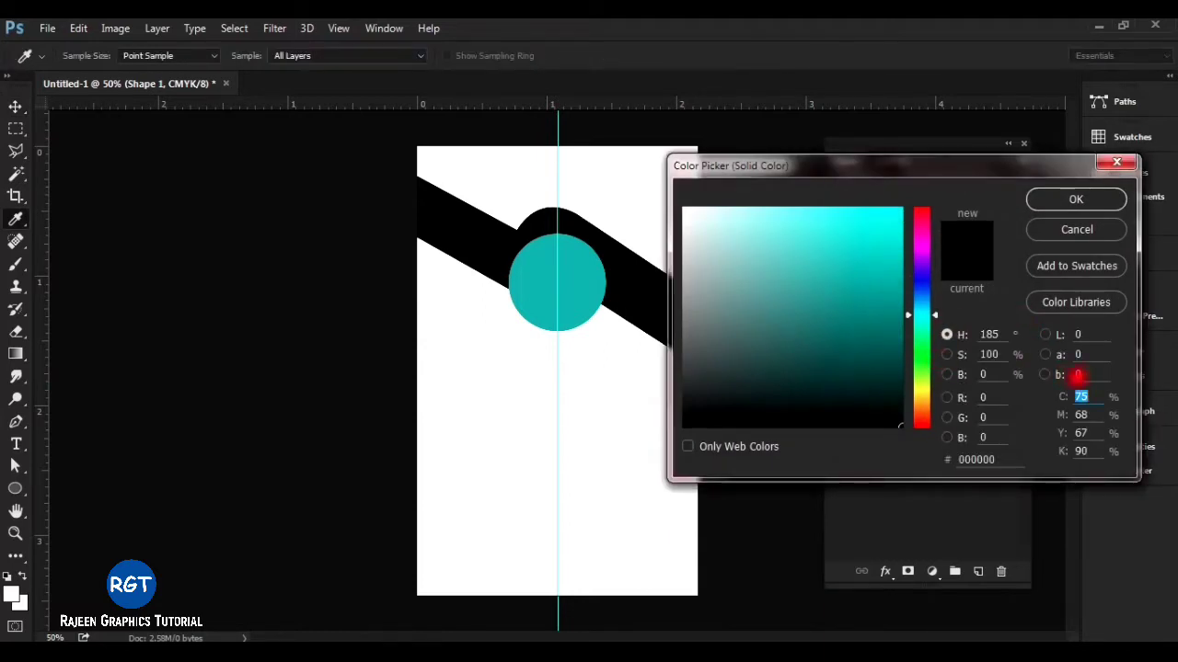
{"action": "type", "text": "100"}
{"action": "key", "text": "Tab"}
{"action": "type", "text": "10"}
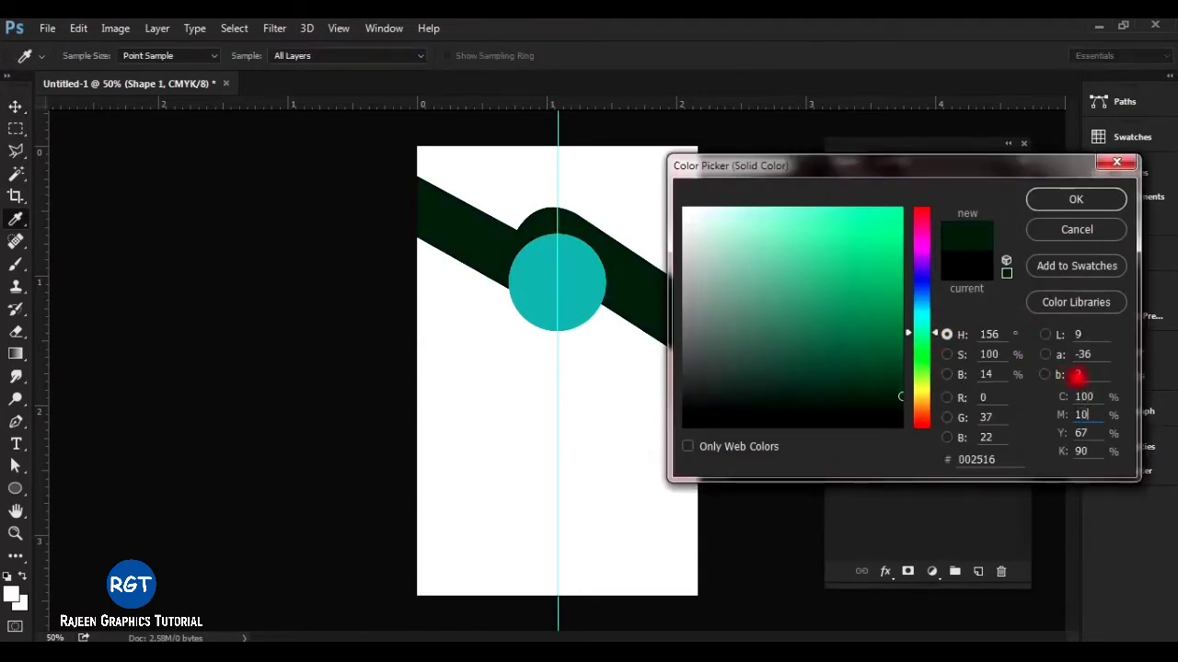
{"action": "key", "text": "Tab"}
{"action": "type", "text": "0100"}
{"action": "key", "text": "Tab"}
{"action": "type", "text": "0"}
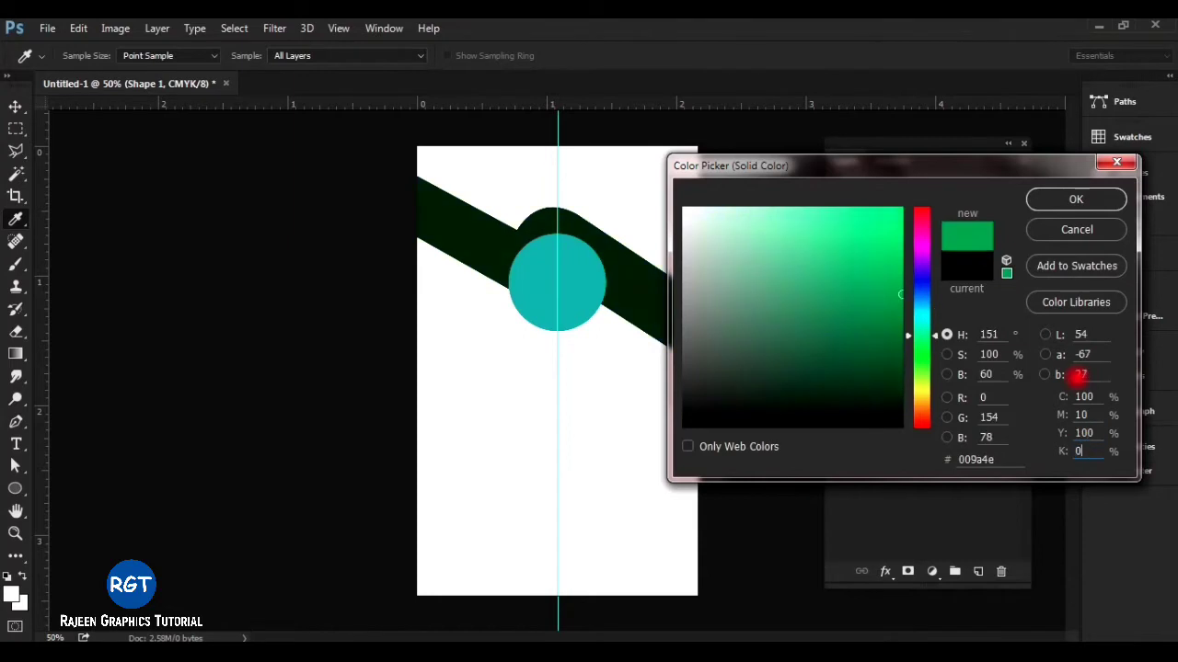
{"action": "left_click_drag", "start_coordinate": [893, 309], "coordinate": [894, 326]}
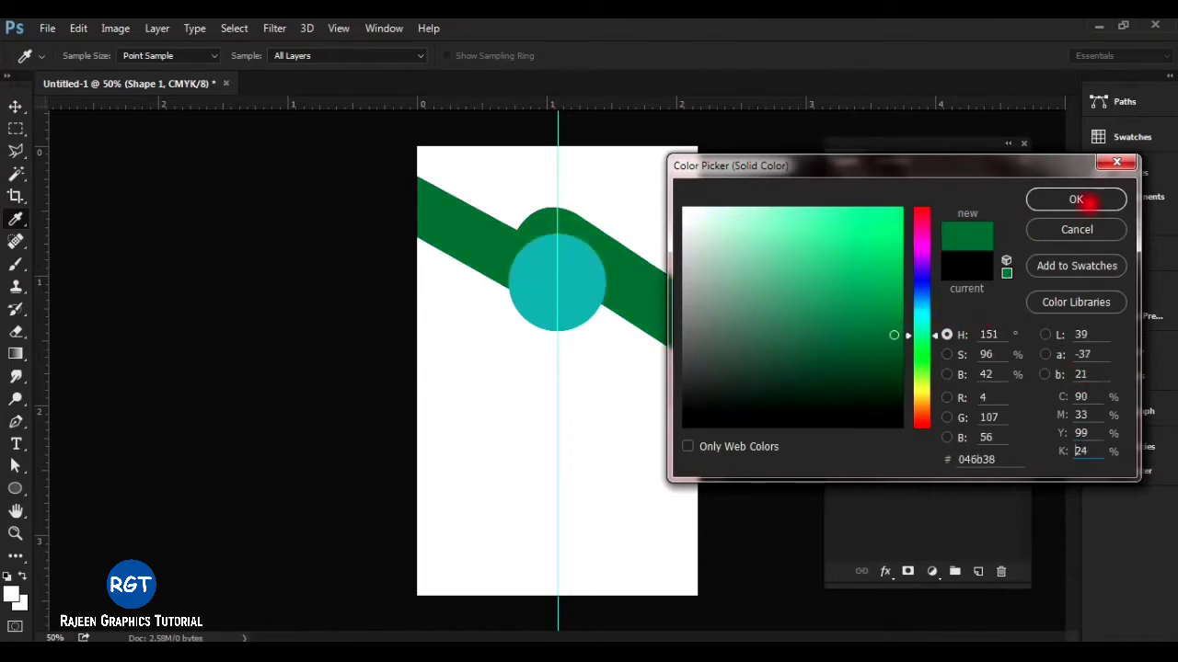
{"action": "left_click", "coordinate": [1077, 199]}
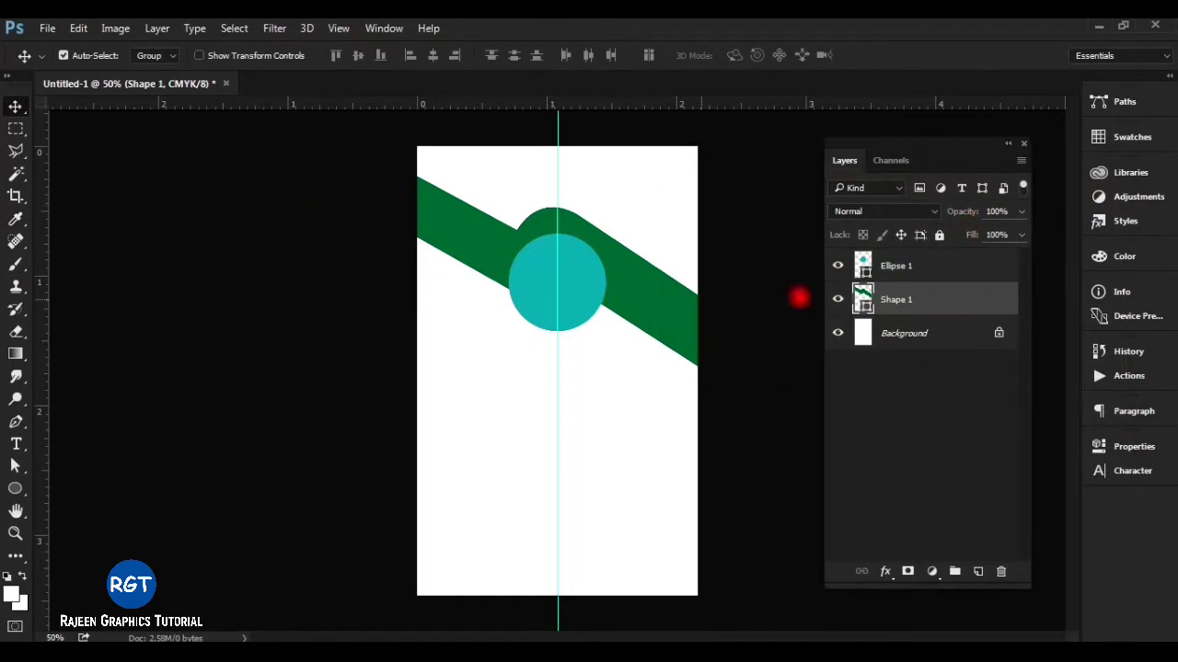
- Make the circle white by sampling white from the canvas
{"action": "double_click", "coordinate": [862, 264]}
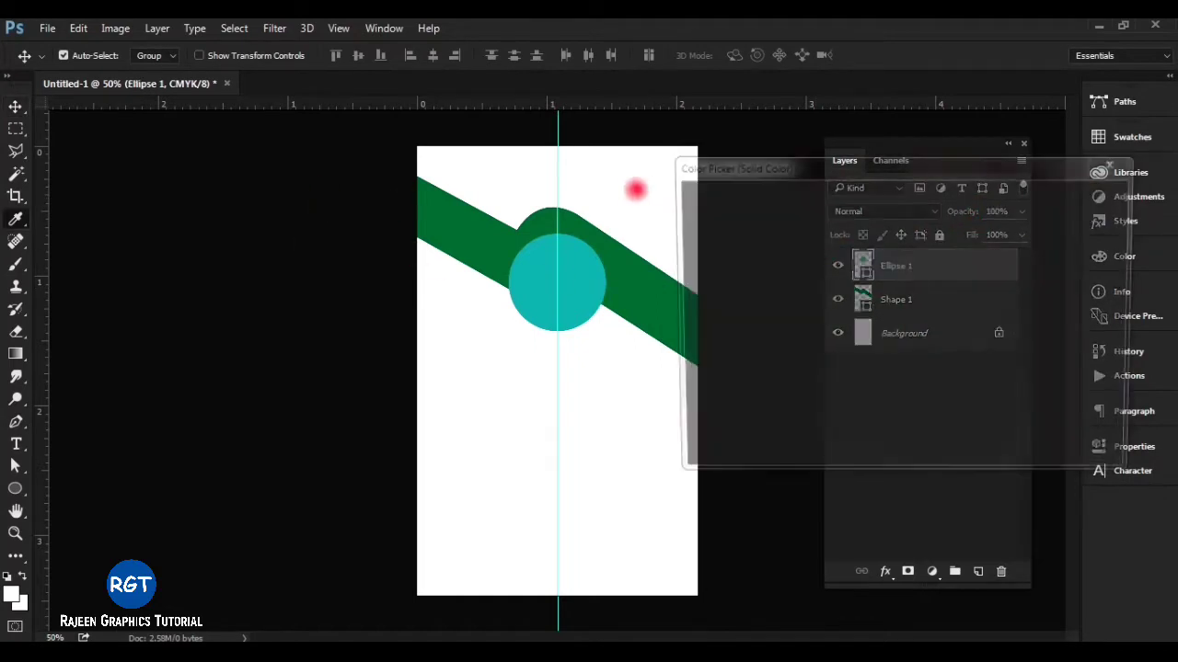
{"action": "left_click", "coordinate": [606, 151]}
{"action": "left_click", "coordinate": [1065, 197]}
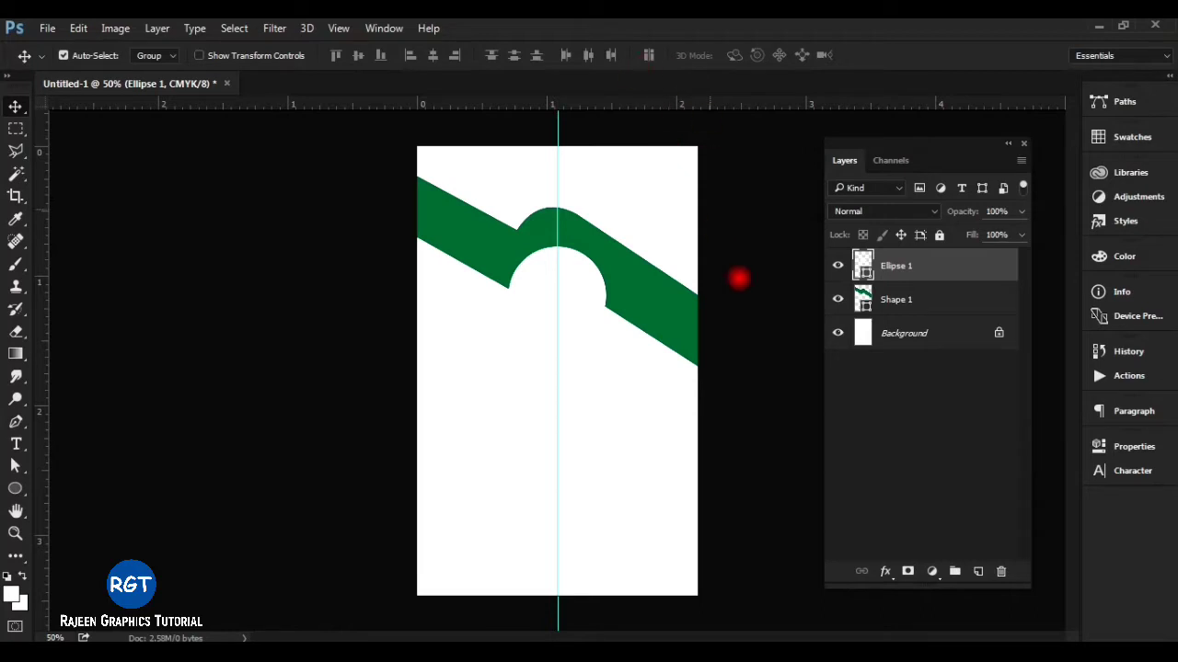
- Nudge the green band one step right, then pick grey for the circle's fill
{"action": "left_click", "coordinate": [954, 301]}
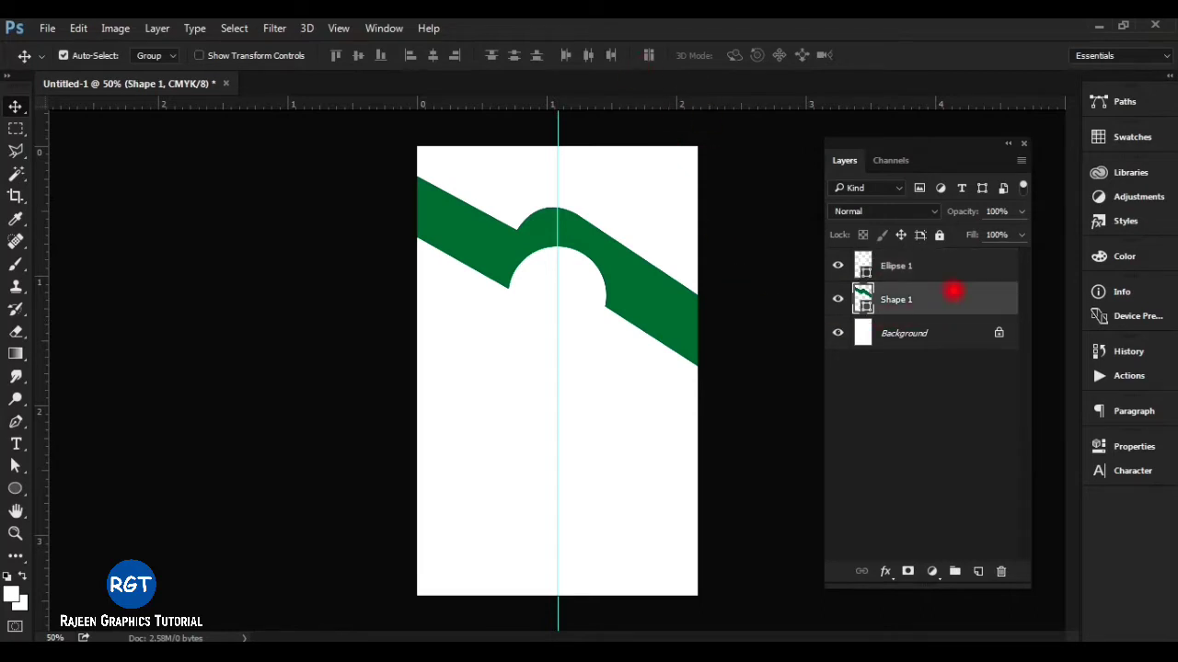
{"action": "key", "text": "Right"}
{"action": "key", "text": "Right"}
{"action": "key", "text": "Right"}
{"action": "key", "text": "Right"}
{"action": "key", "text": "Right"}
{"action": "key", "text": "Right"}
{"action": "key", "text": "Right"}
{"action": "key", "text": "Right"}
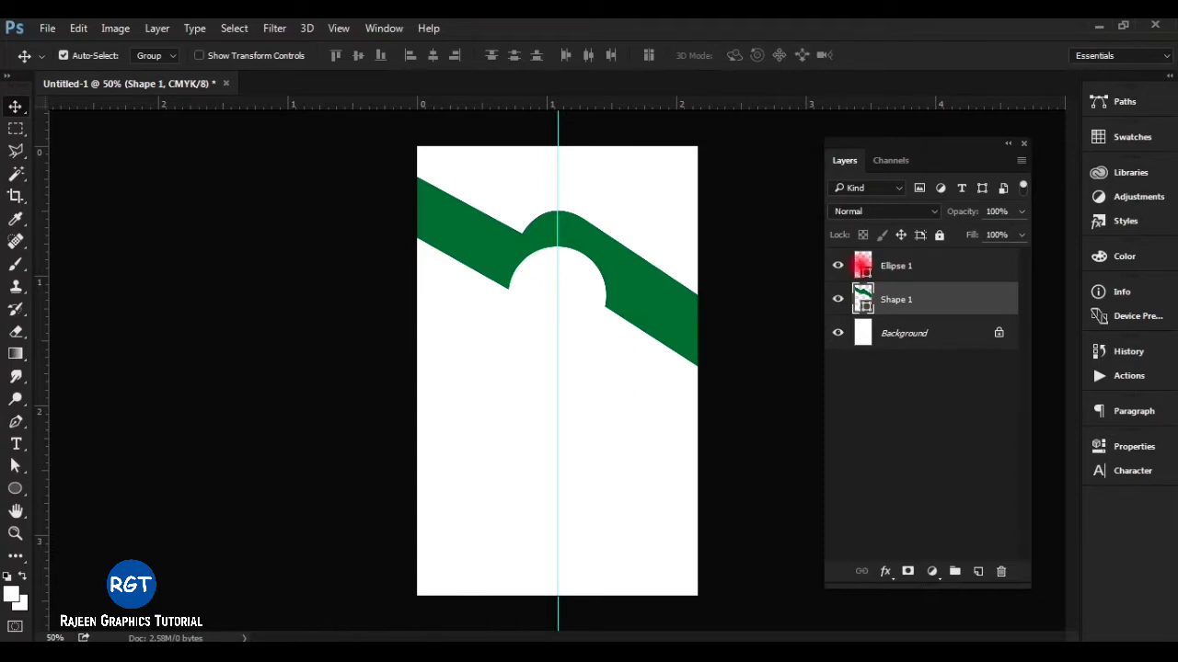
{"action": "double_click", "coordinate": [861, 266]}
{"action": "left_click", "coordinate": [690, 310]}
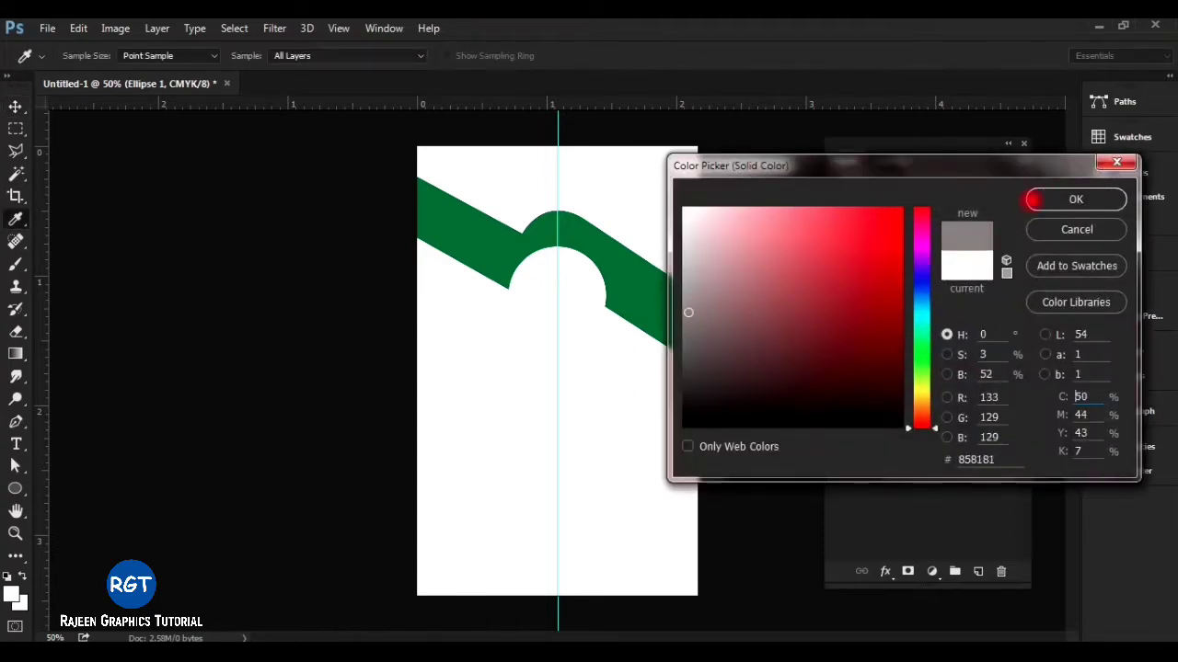
- Apply the grey circle fill and duplicate the circle layer
{"action": "left_click", "coordinate": [1058, 199]}
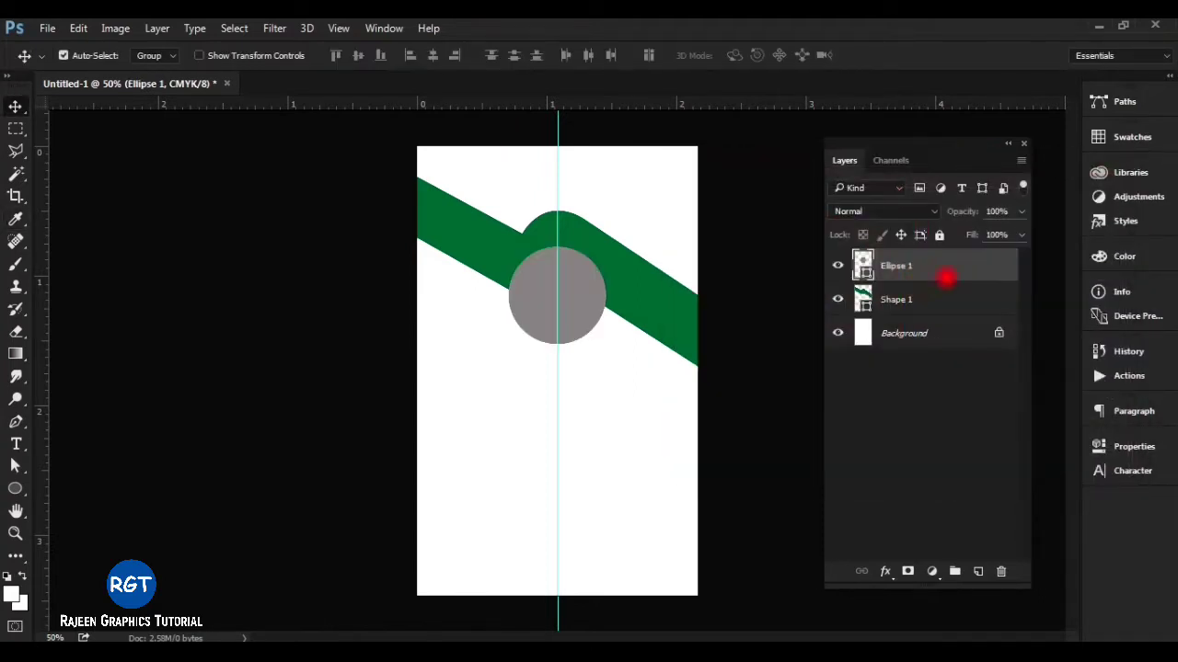
{"action": "key", "text": "ctrl+j"}
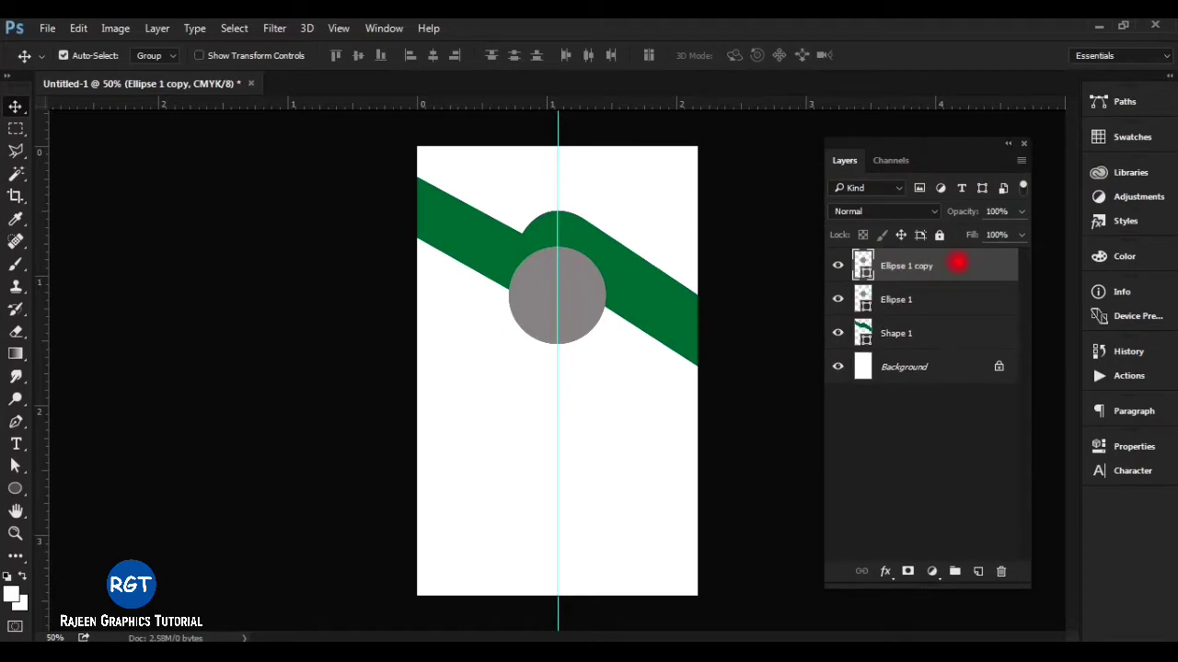
{"action": "key", "text": "ctrl+z"}
{"action": "right_click", "coordinate": [975, 266]}
{"action": "left_click", "coordinate": [669, 187]}
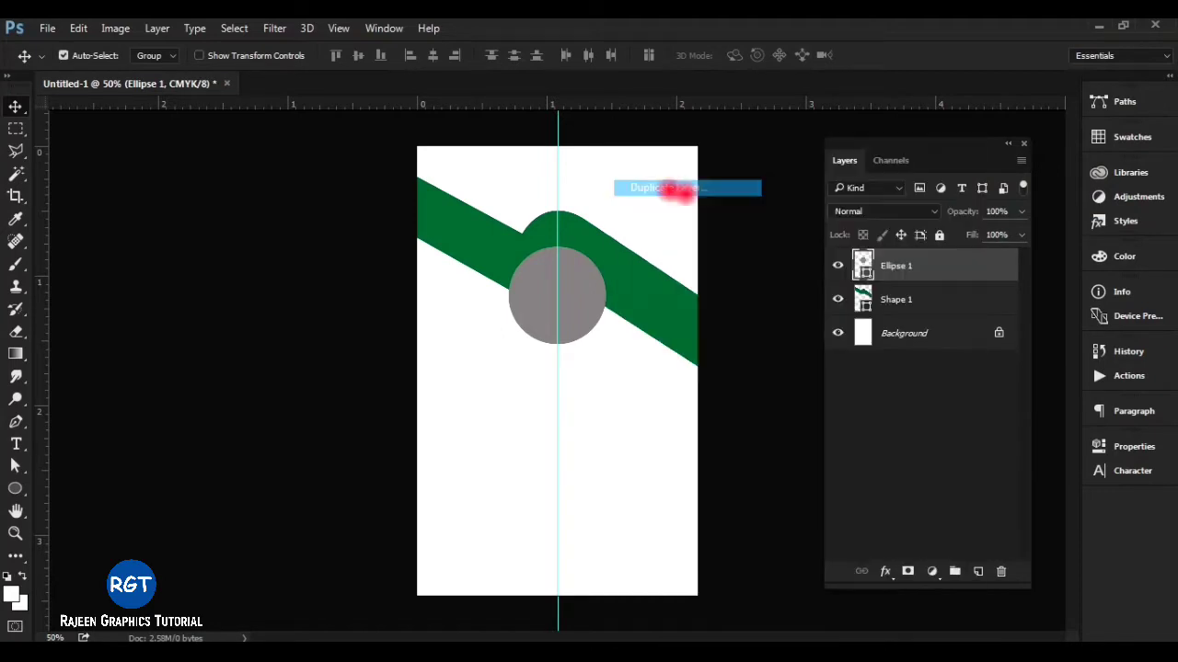
{"action": "left_click", "coordinate": [745, 208]}
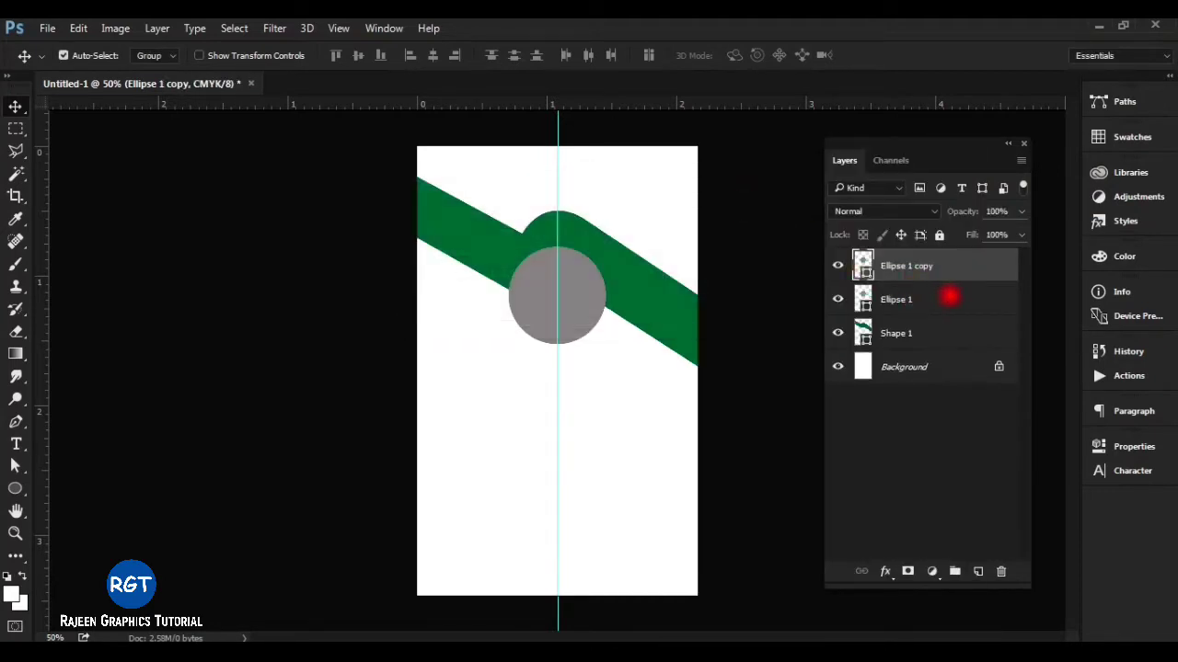
- Make the original circle white and enlarge it to about 109% to form a ring
{"action": "left_click", "coordinate": [861, 298]}
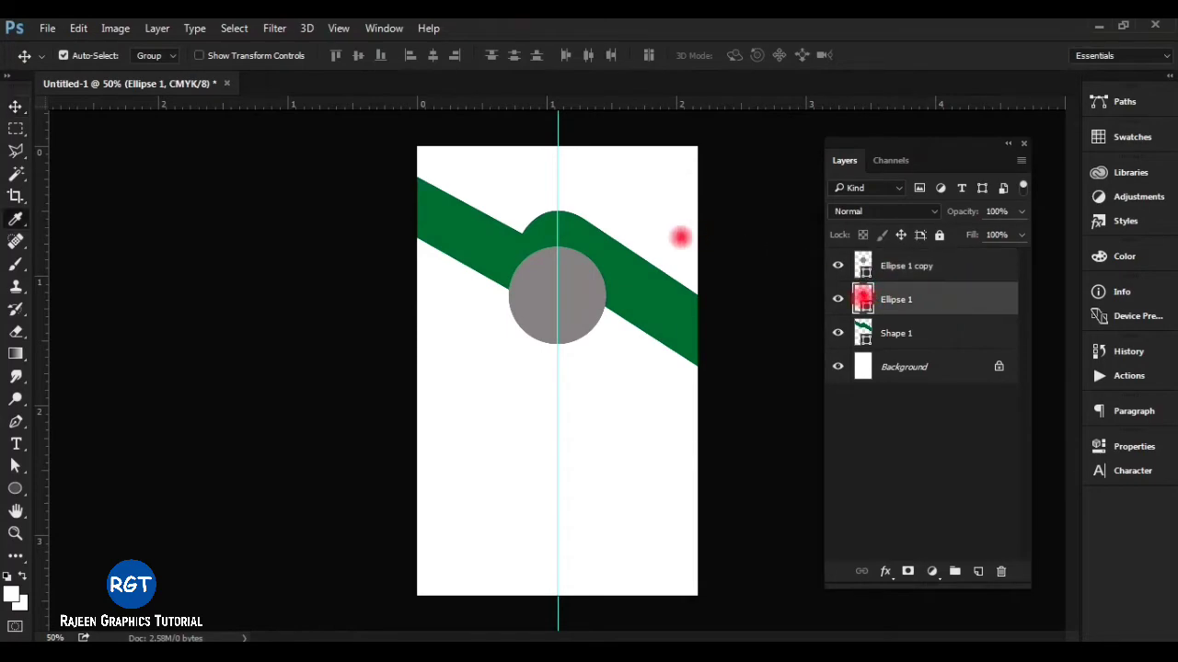
{"action": "left_click", "coordinate": [684, 209]}
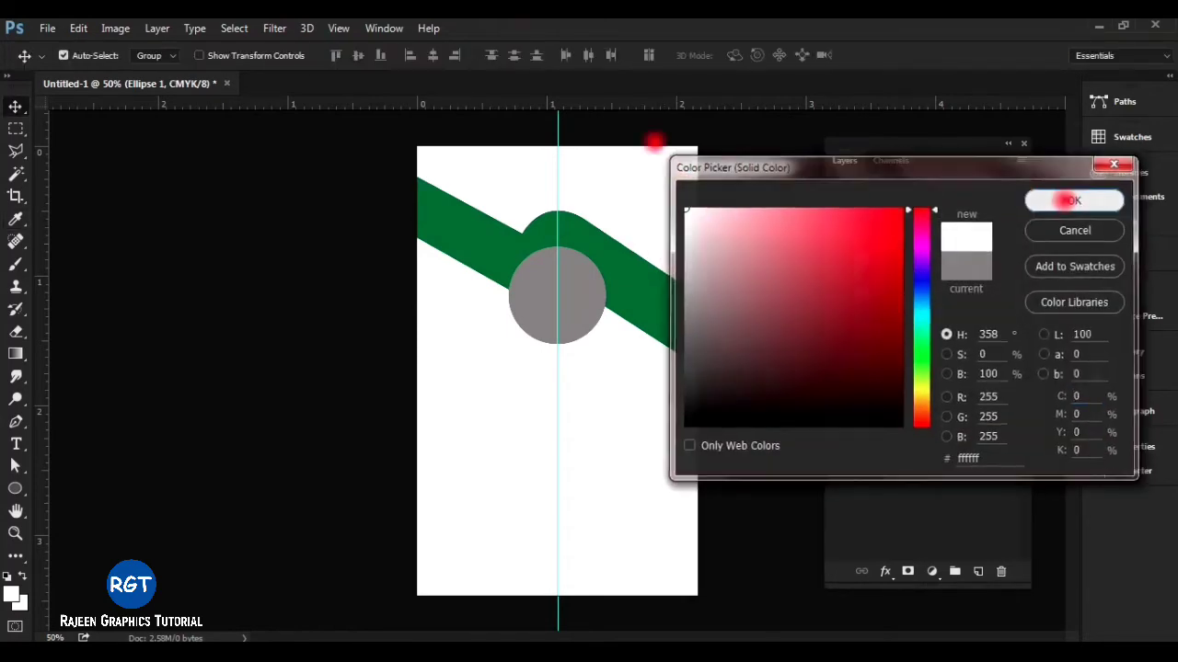
{"action": "left_click", "coordinate": [1073, 199]}
{"action": "left_click", "coordinate": [83, 27]}
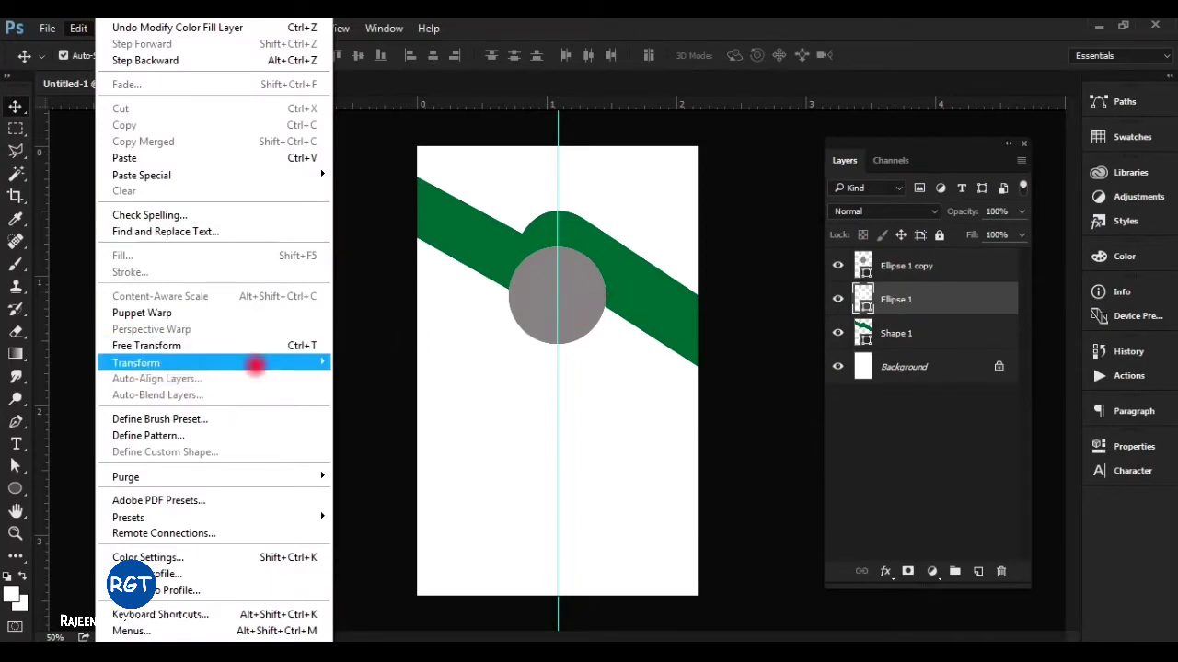
{"action": "left_click", "coordinate": [371, 362]}
{"action": "key", "text": "ctrl+z"}
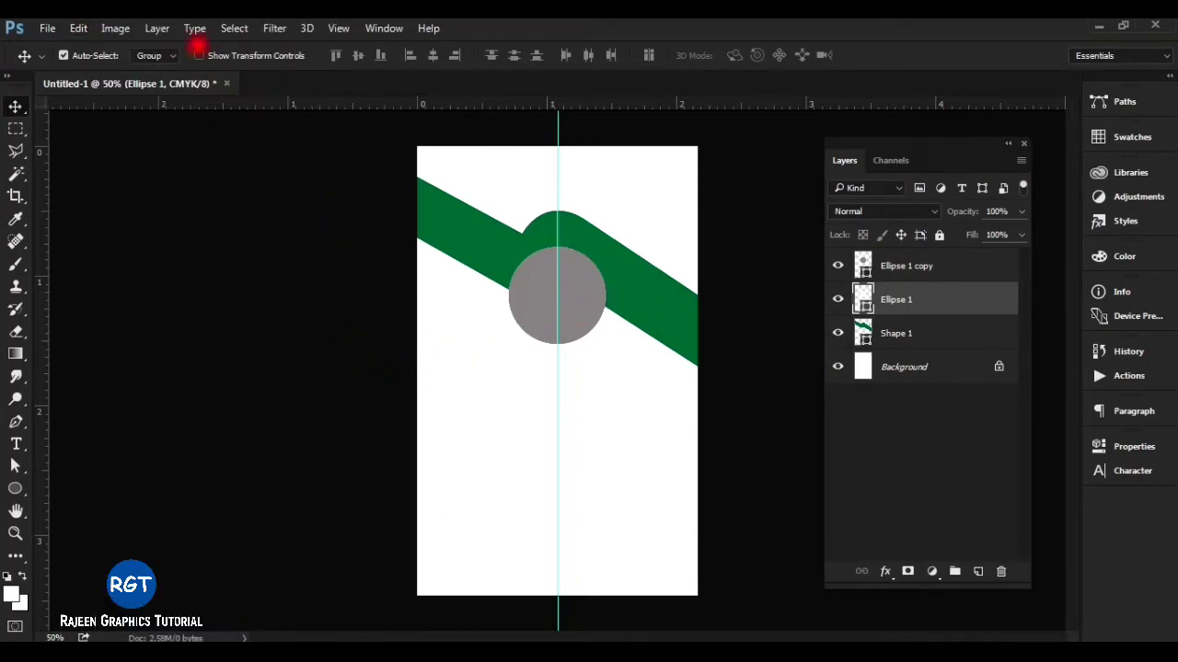
{"action": "left_click", "coordinate": [79, 27]}
{"action": "mouse_move", "coordinate": [136, 362]}
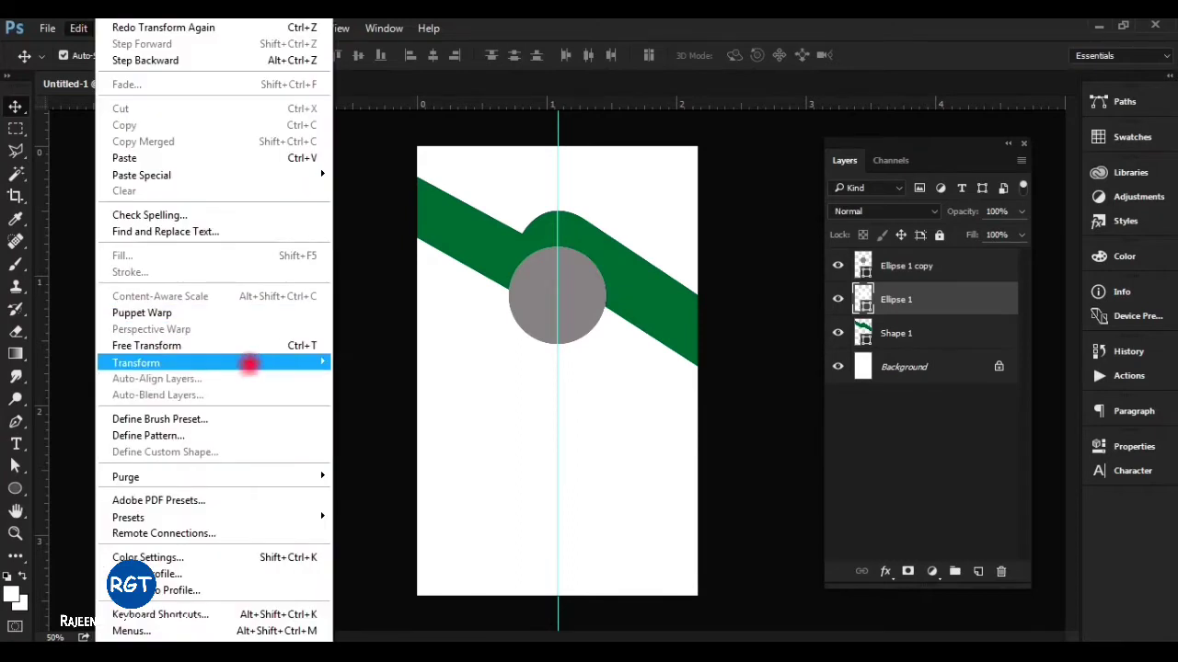
{"action": "left_click", "coordinate": [254, 348]}
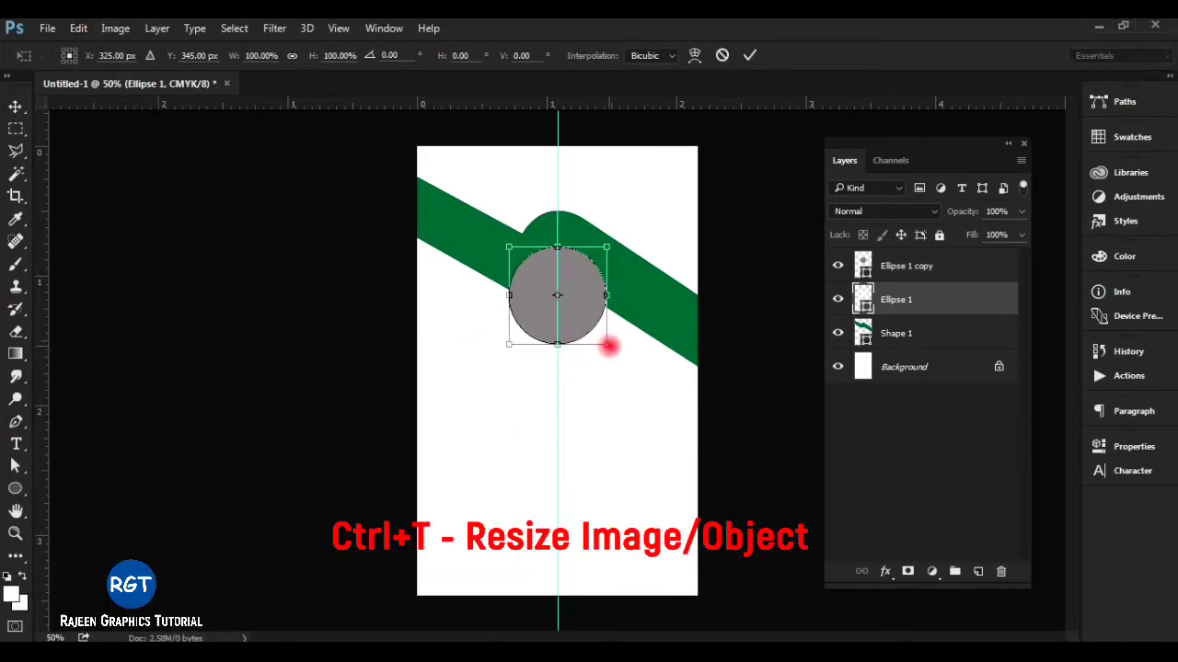
{"action": "left_click_drag", "start_coordinate": [606, 344], "coordinate": [612, 348]}
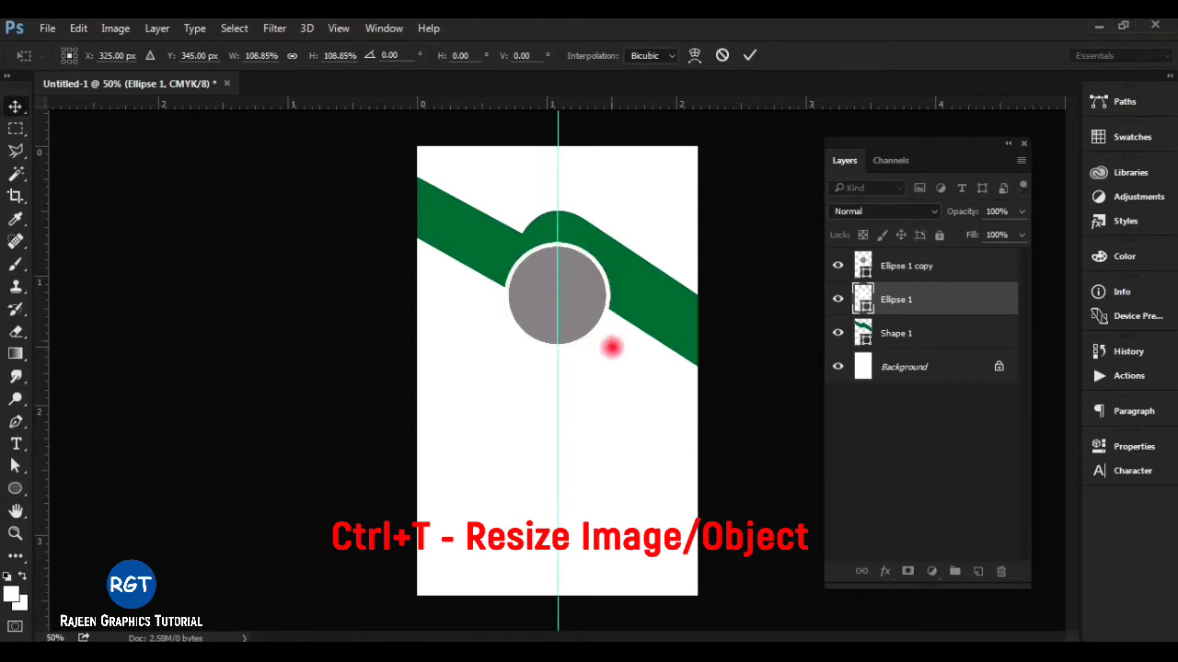
{"action": "key", "text": "Return"}
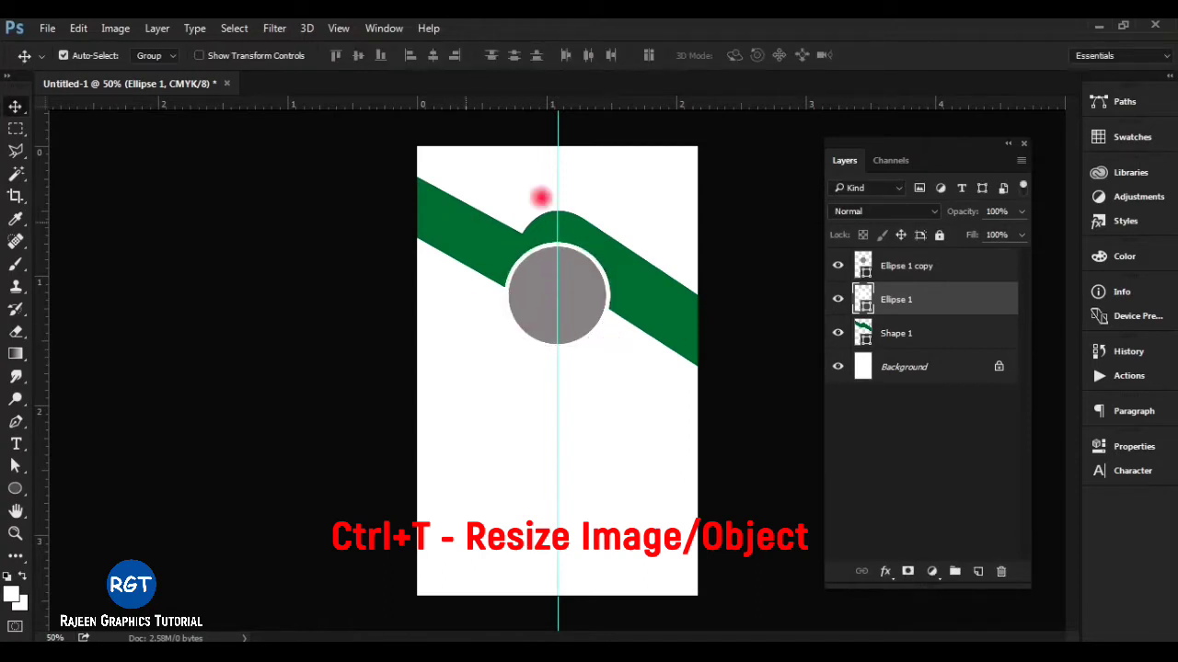
{"action": "left_click", "coordinate": [953, 334]}
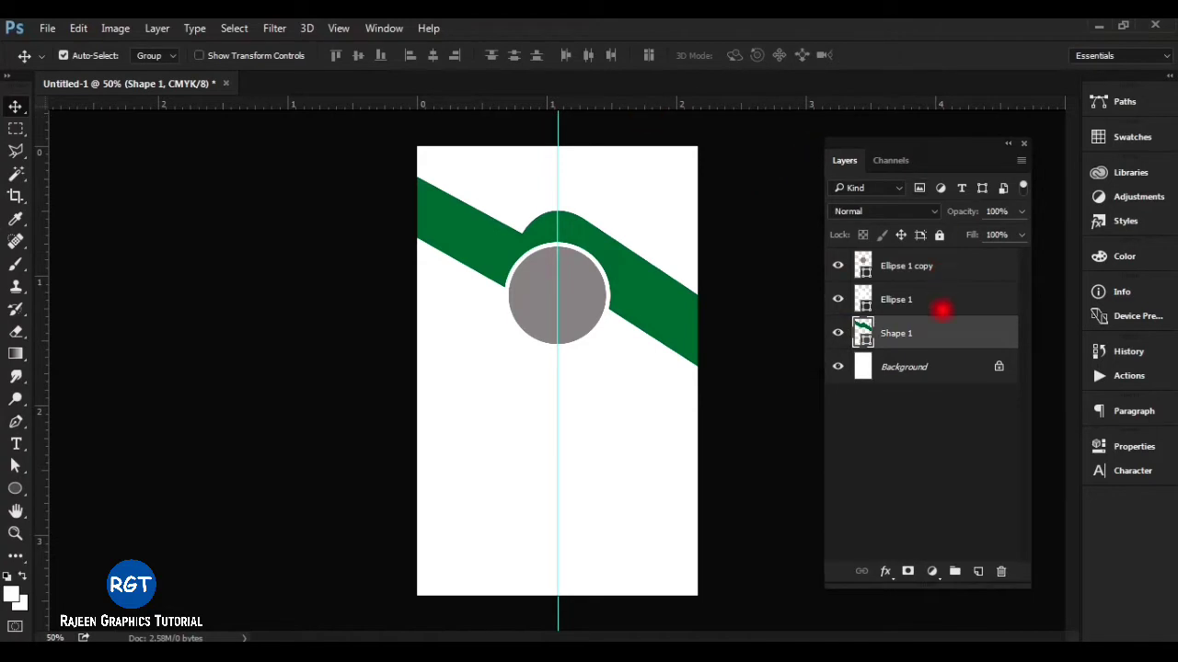
- Duplicate the green band, place the copy beneath the original, and rasterize it
{"action": "right_click", "coordinate": [967, 333]}
{"action": "left_click", "coordinate": [654, 188]}
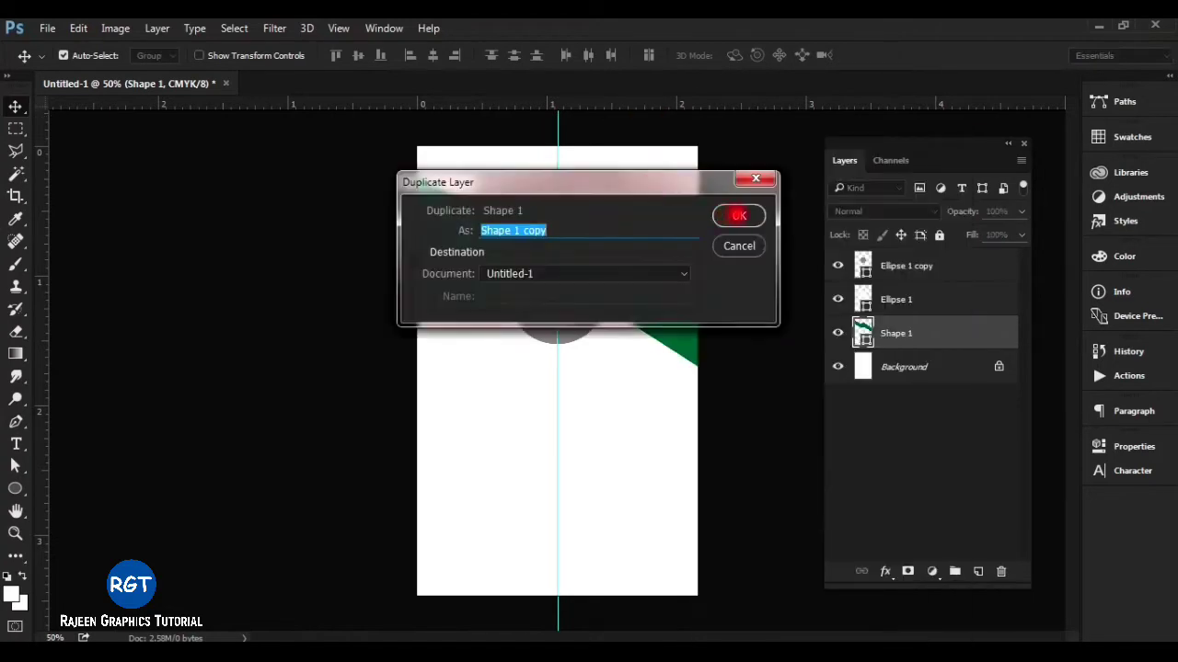
{"action": "left_click", "coordinate": [738, 214]}
{"action": "left_click", "coordinate": [932, 366]}
{"action": "left_click_drag", "start_coordinate": [948, 358], "coordinate": [940, 322]}
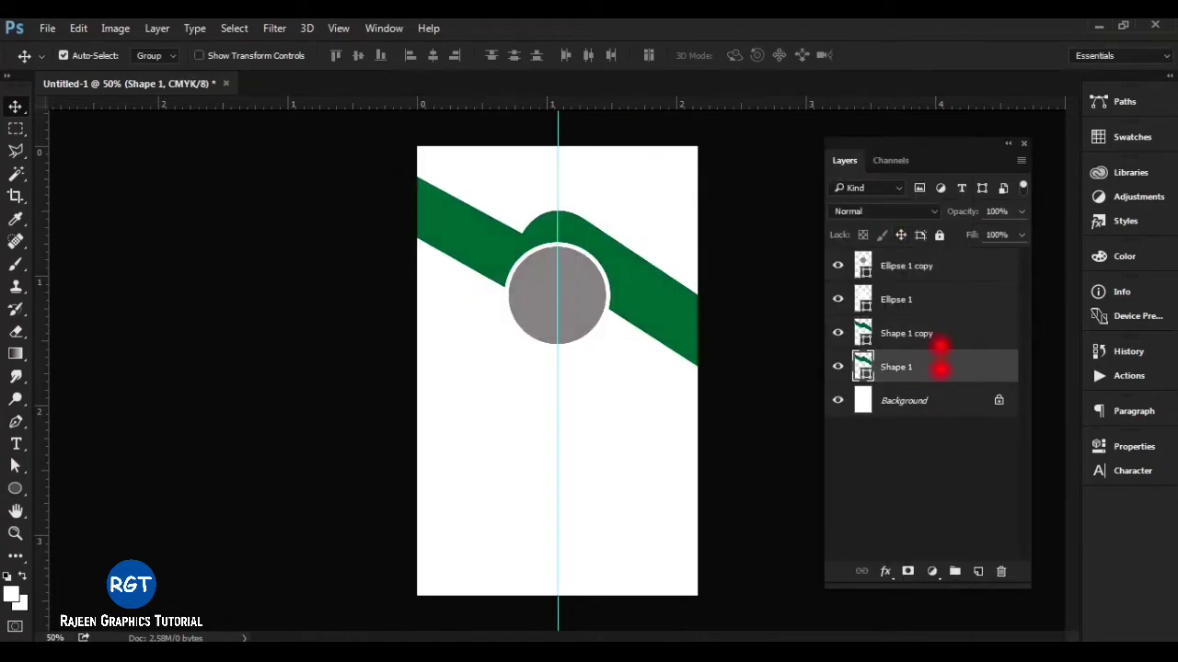
{"action": "left_click", "coordinate": [862, 367]}
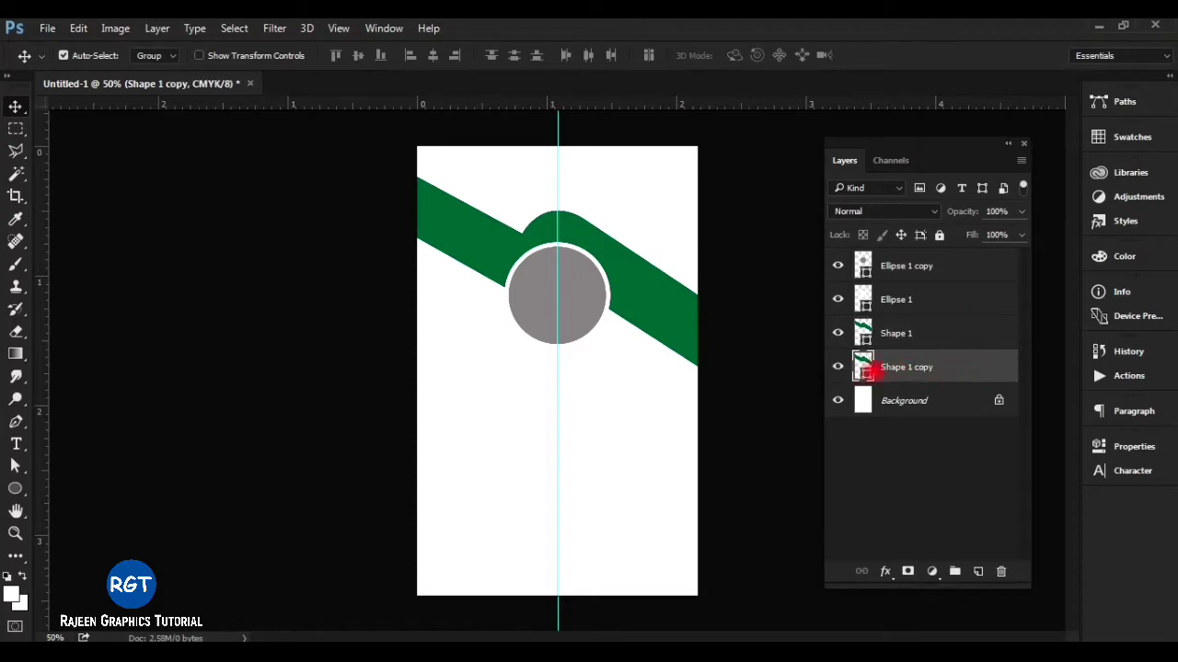
{"action": "right_click", "coordinate": [957, 367]}
{"action": "left_click", "coordinate": [649, 333]}
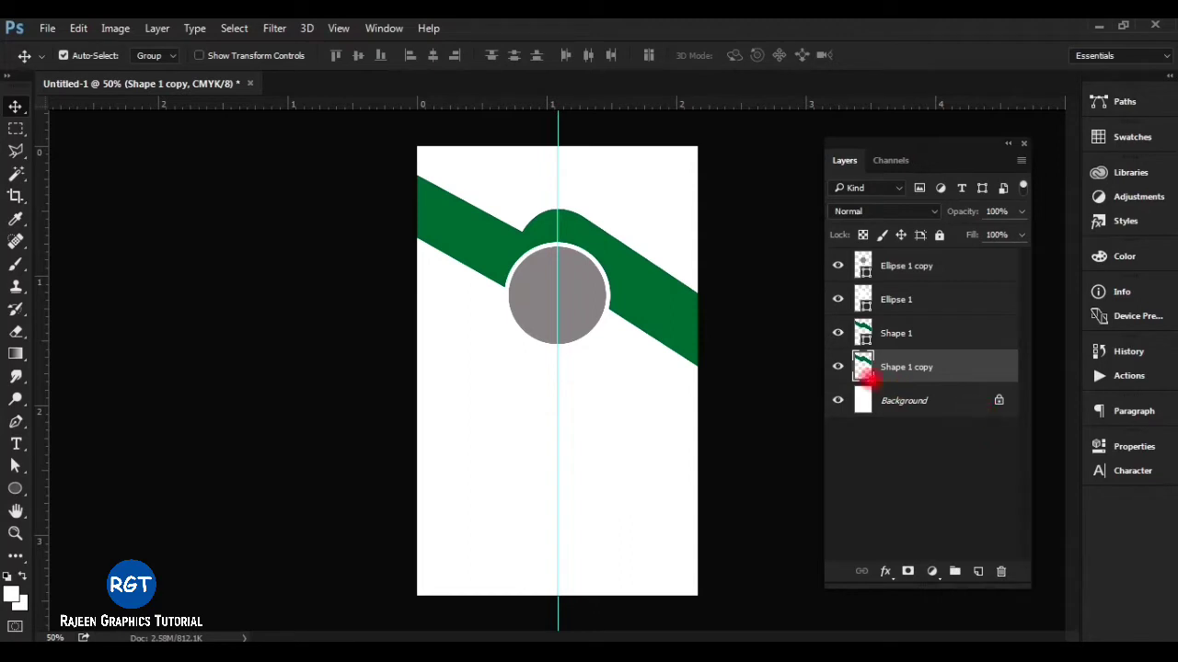
- Give the band copy a black Color Overlay and nudge it up to show a black edge
{"action": "double_click", "coordinate": [865, 368]}
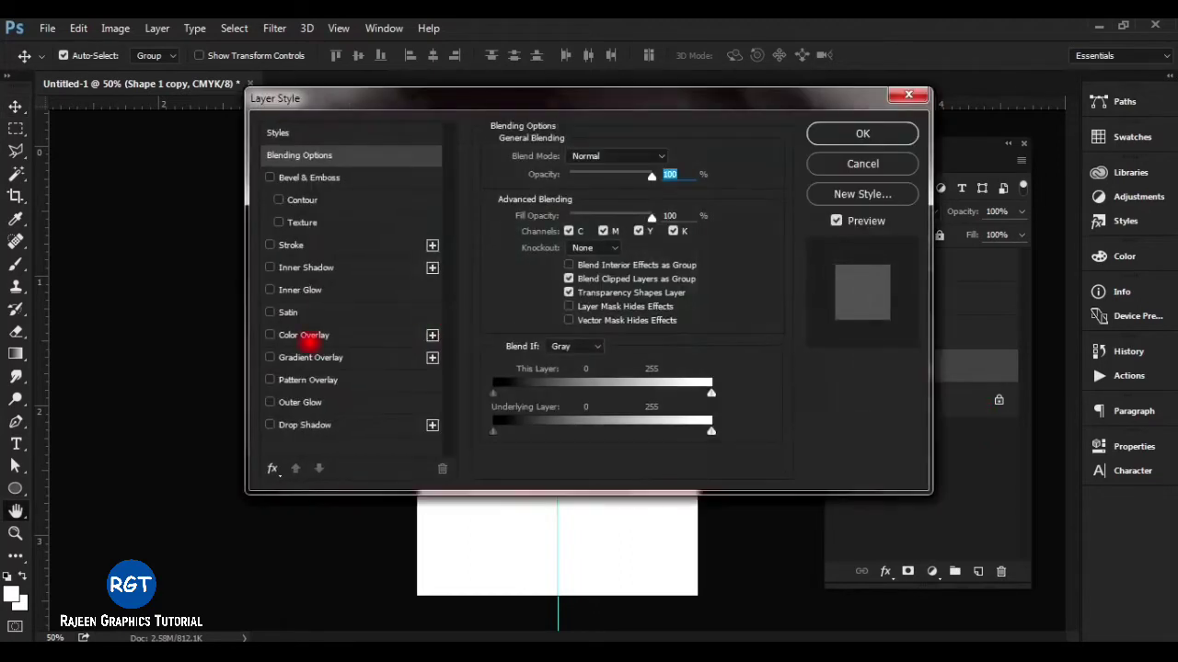
{"action": "left_click", "coordinate": [306, 336]}
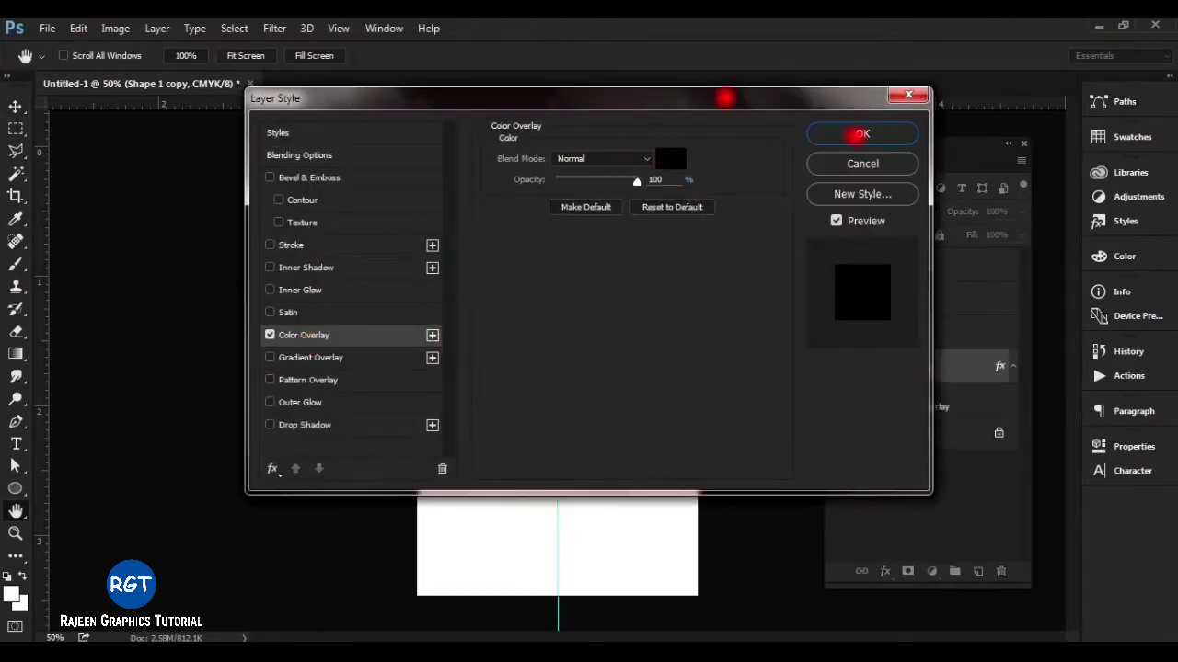
{"action": "key", "text": "Return"}
{"action": "key", "text": "Up"}
{"action": "key", "text": "Up"}
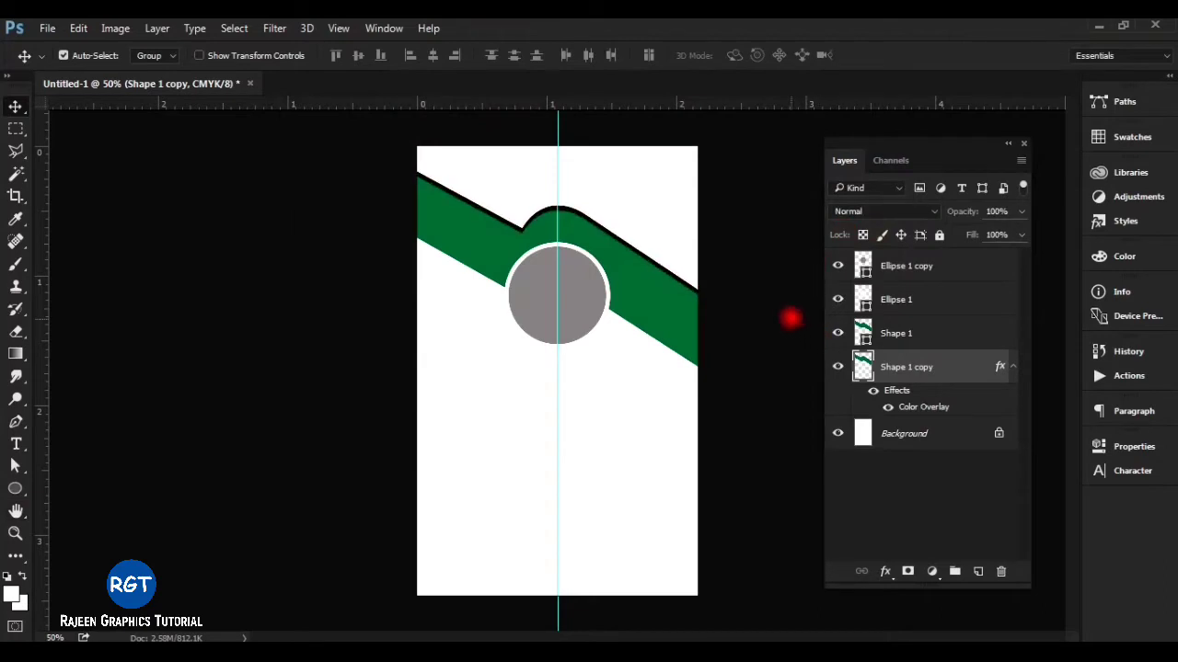
{"action": "key", "text": "Up"}
{"action": "key", "text": "Up"}
{"action": "key", "text": "Up"}
{"action": "key", "text": "Up"}
{"action": "key", "text": "Up"}
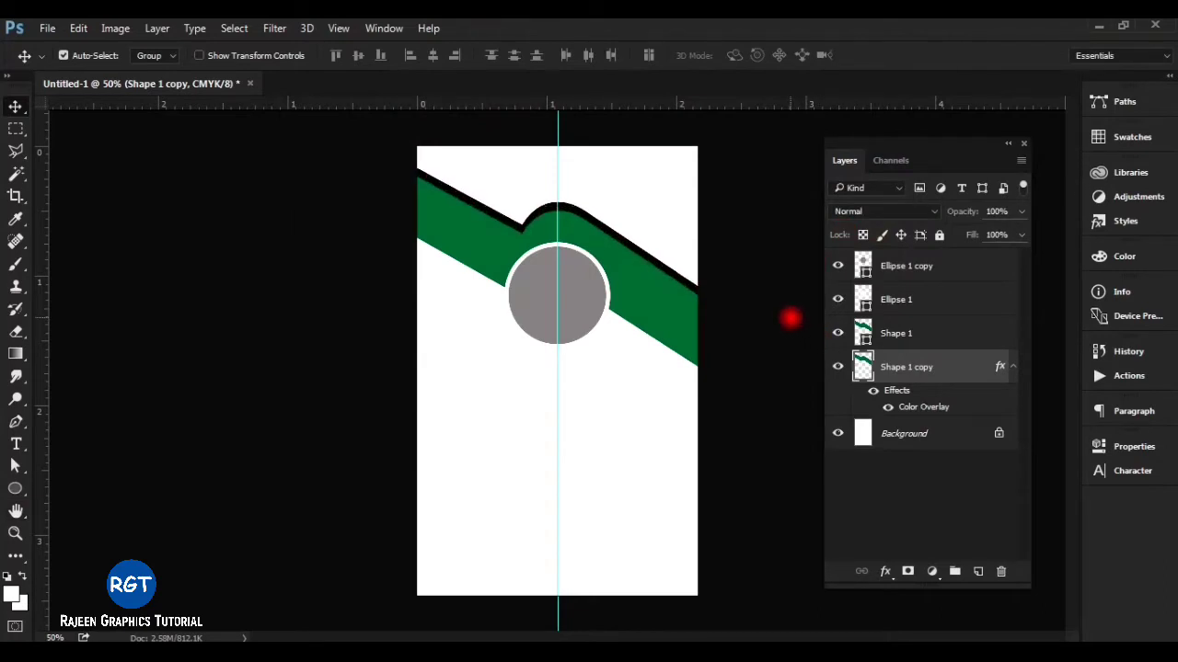
{"action": "key", "text": "Up"}
{"action": "key", "text": "Up"}
{"action": "key", "text": "Up"}
{"action": "key", "text": "ctrl+plus"}
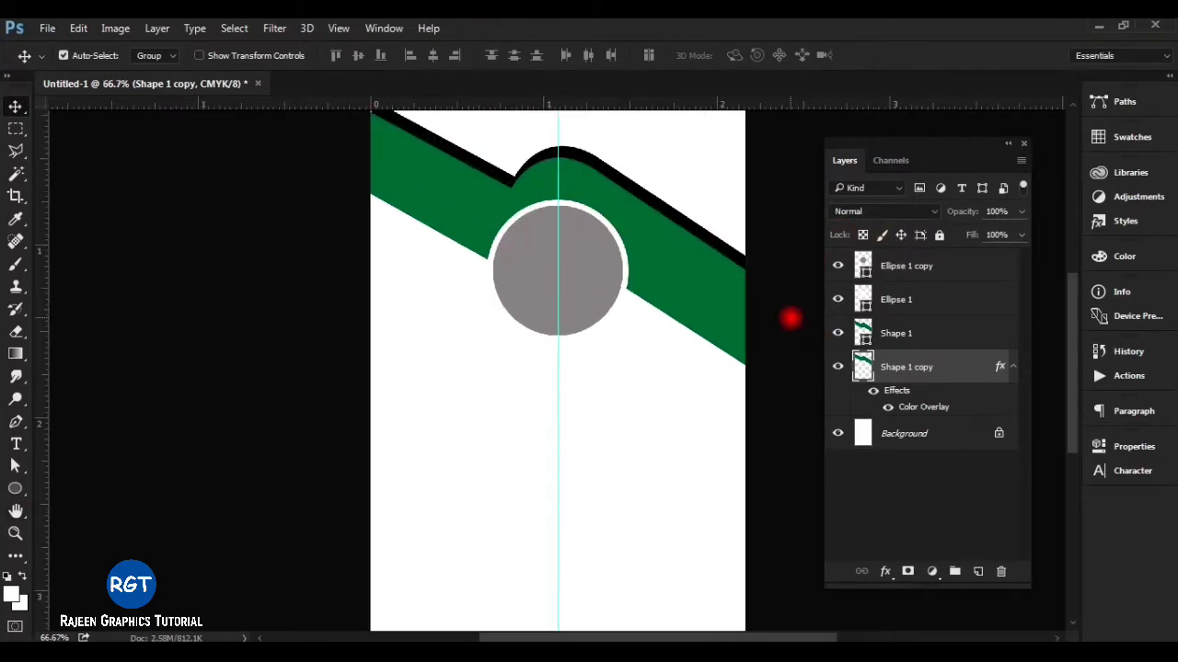
{"action": "key", "text": "Up"}
{"action": "key", "text": "Up"}
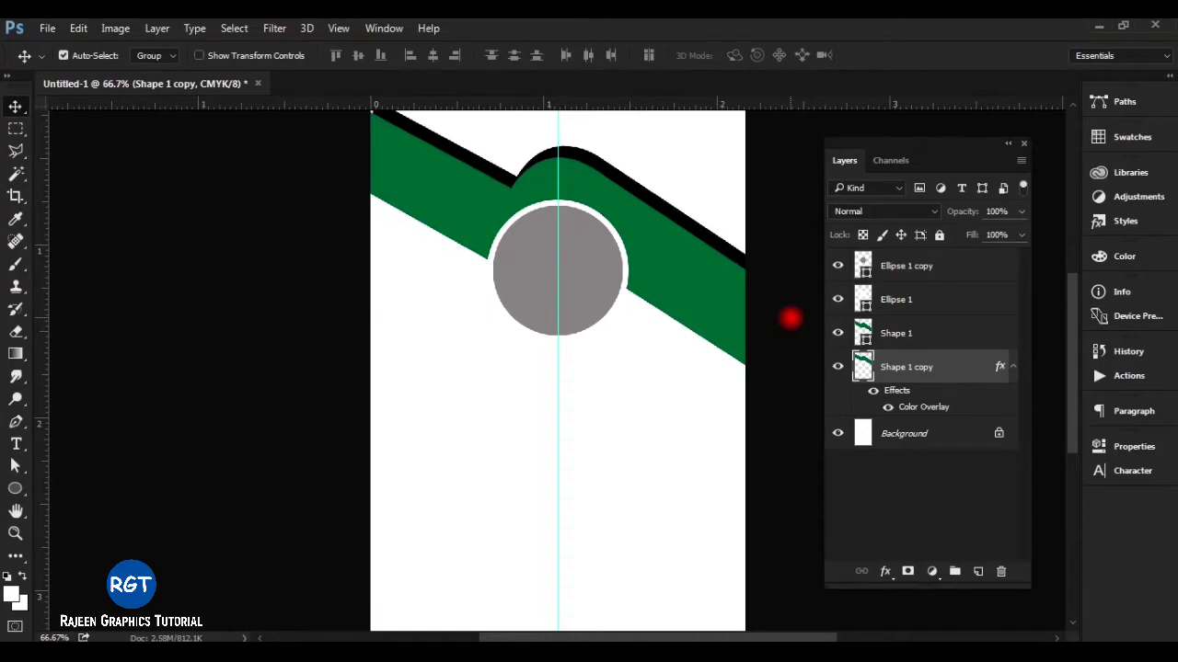
{"action": "key", "text": "Up"}
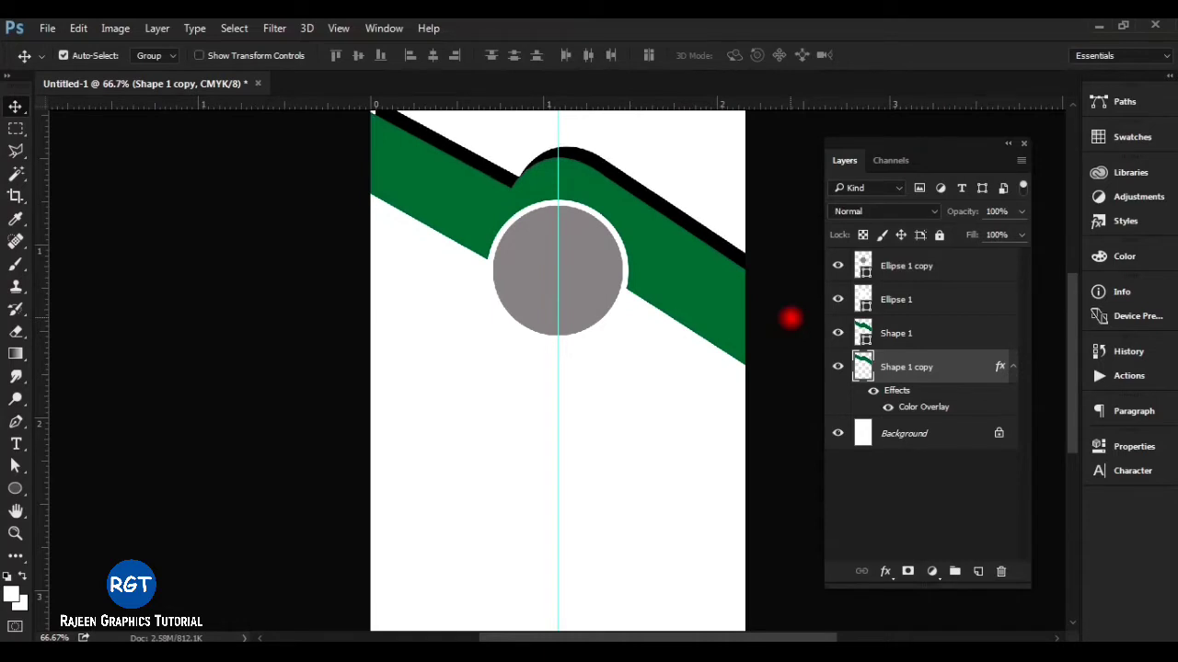
{"action": "left_click_drag", "start_coordinate": [605, 241], "coordinate": [590, 315]}
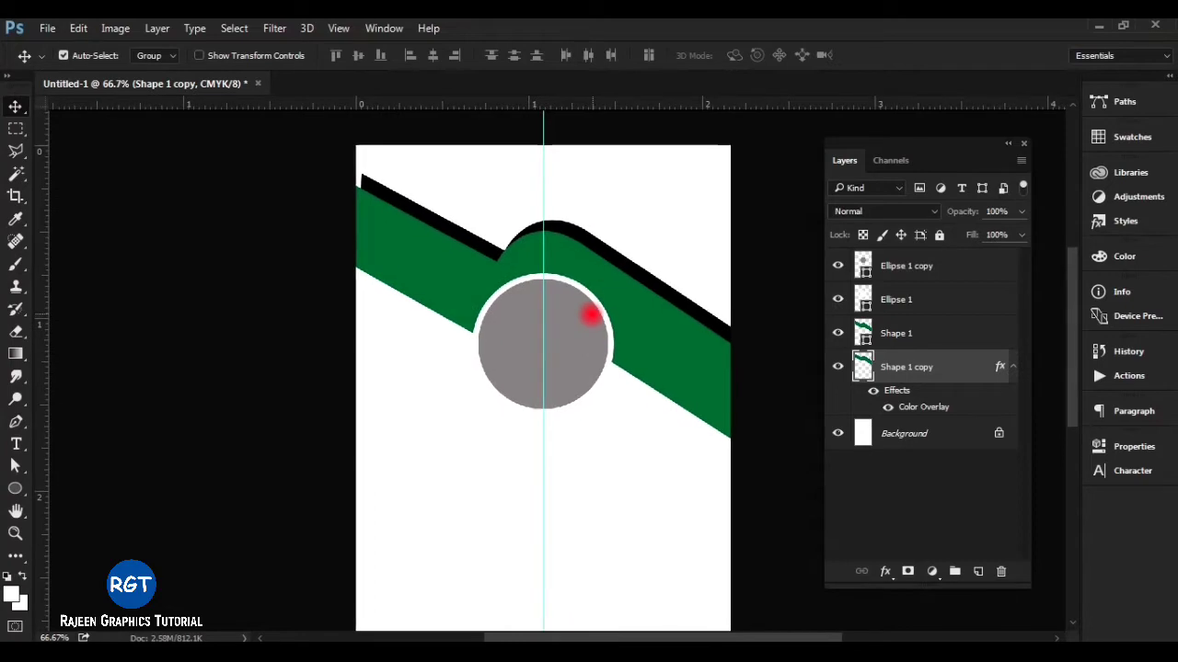
{"action": "key", "text": "Down"}
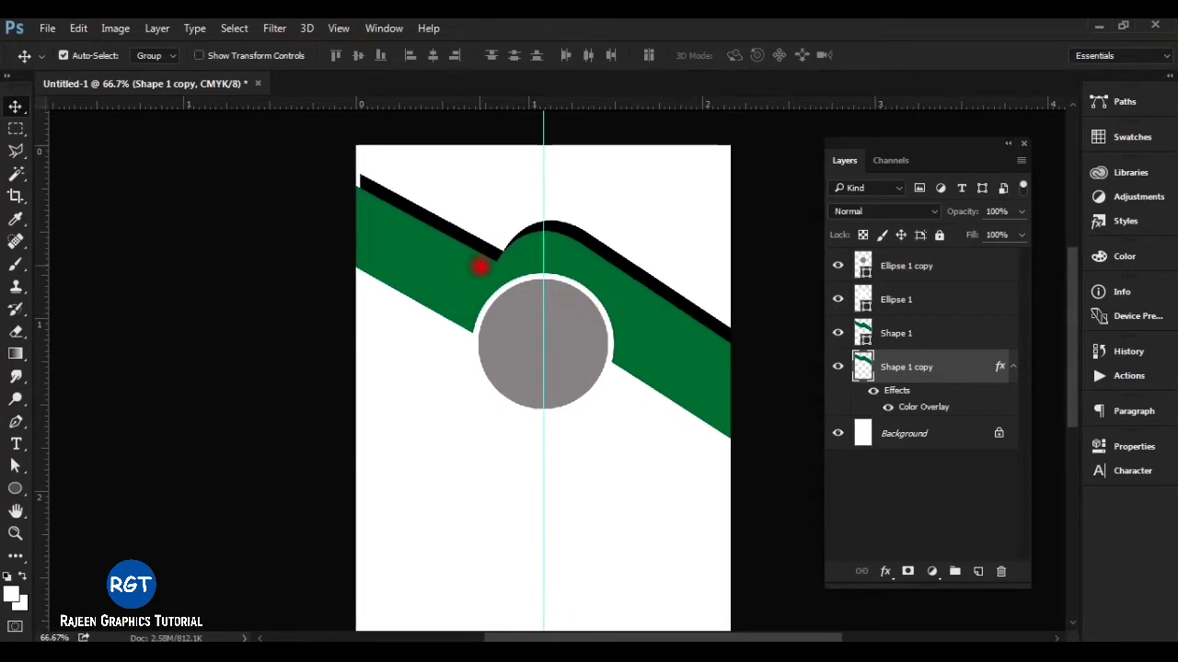
{"action": "key", "text": "ctrl+plus"}
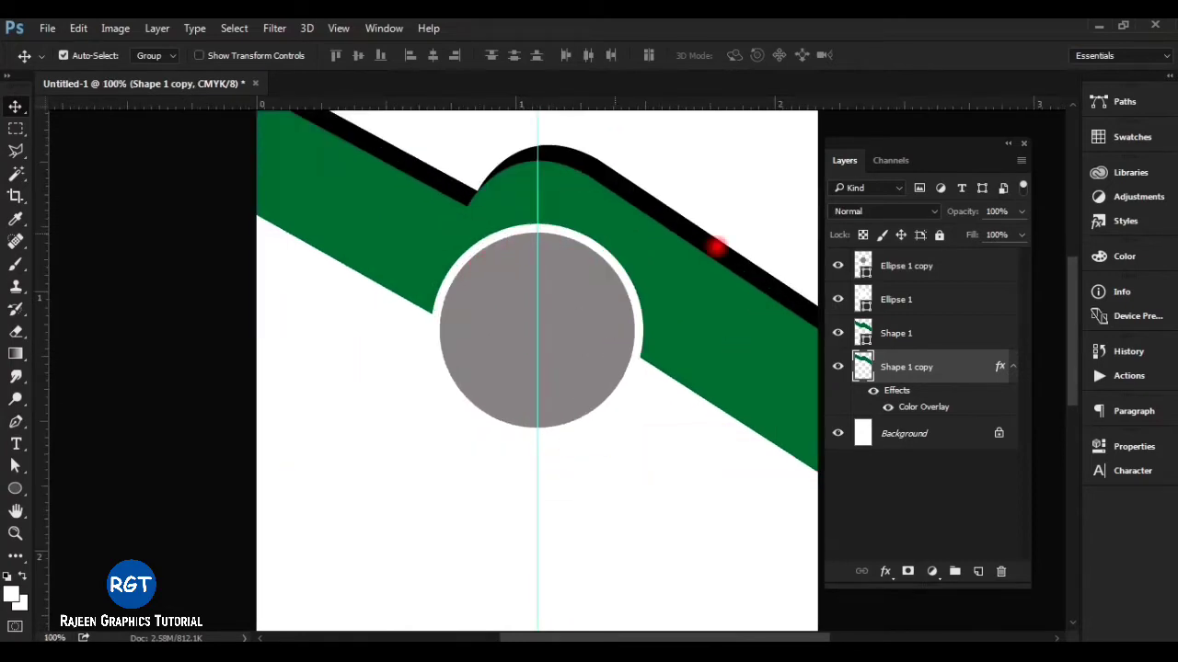
- Erase the black copy's left portion, temporarily hiding the green band to check
{"action": "left_click_drag", "start_coordinate": [446, 164], "coordinate": [463, 266]}
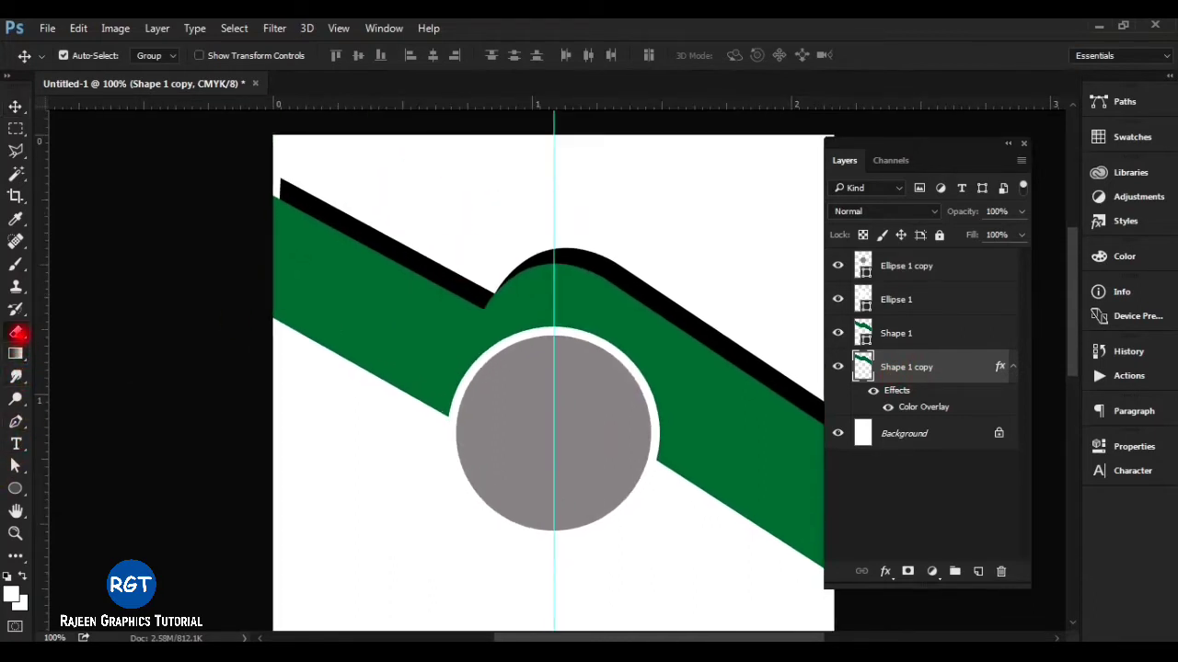
{"action": "left_click", "coordinate": [15, 332]}
{"action": "left_click_drag", "start_coordinate": [287, 189], "coordinate": [451, 280]}
{"action": "left_click", "coordinate": [835, 333]}
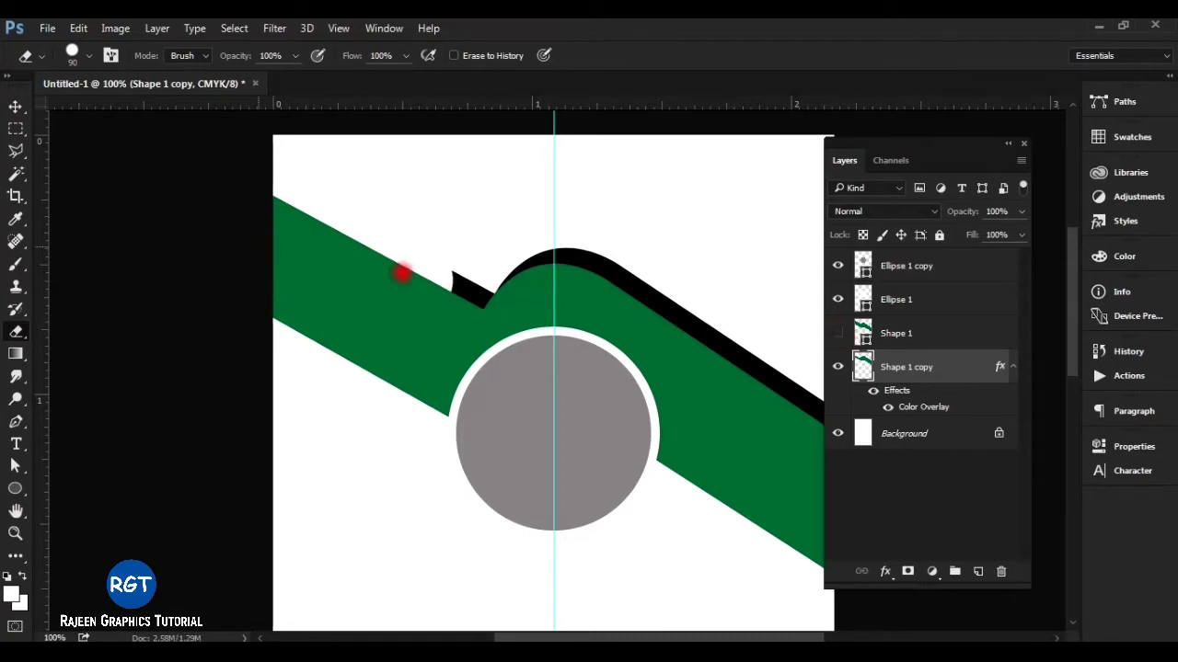
{"action": "mouse_move", "coordinate": [452, 291]}
{"action": "left_mouse_down"}
{"action": "mouse_move", "coordinate": [395, 368]}
{"action": "mouse_move", "coordinate": [276, 321]}
{"action": "left_mouse_up"}
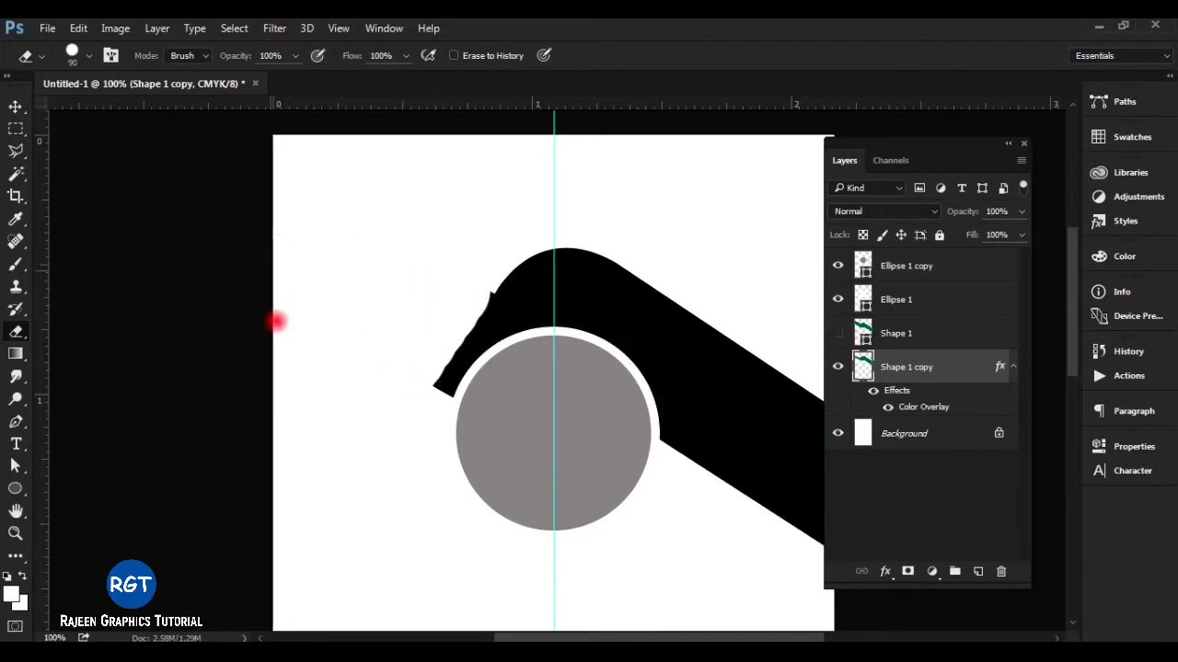
{"action": "left_click_drag", "start_coordinate": [447, 383], "coordinate": [436, 370]}
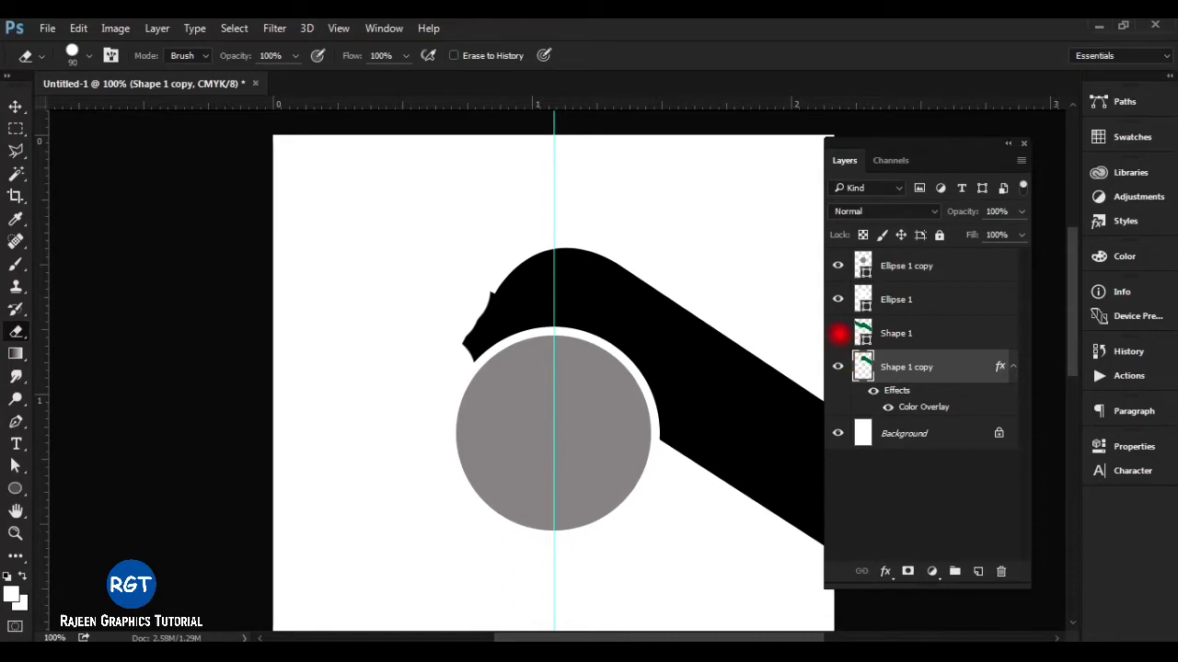
{"action": "left_click", "coordinate": [836, 333]}
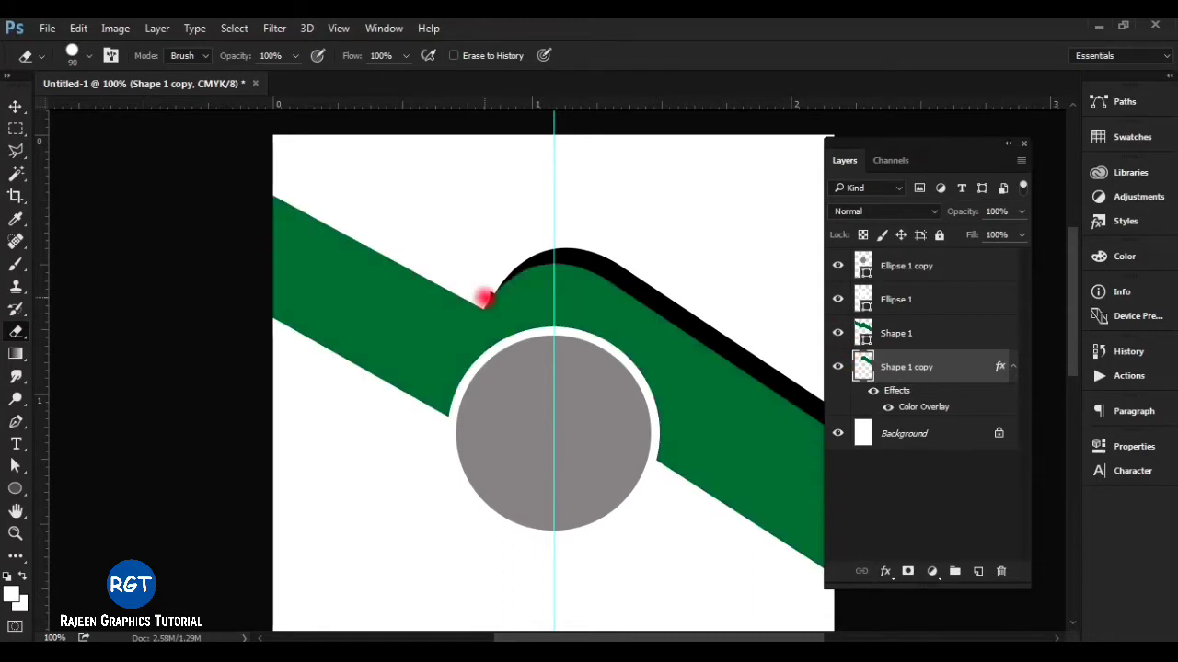
- Erase the small black tip at the bump's corner with a size-25 eraser
{"action": "key", "text": "ctrl+plus"}
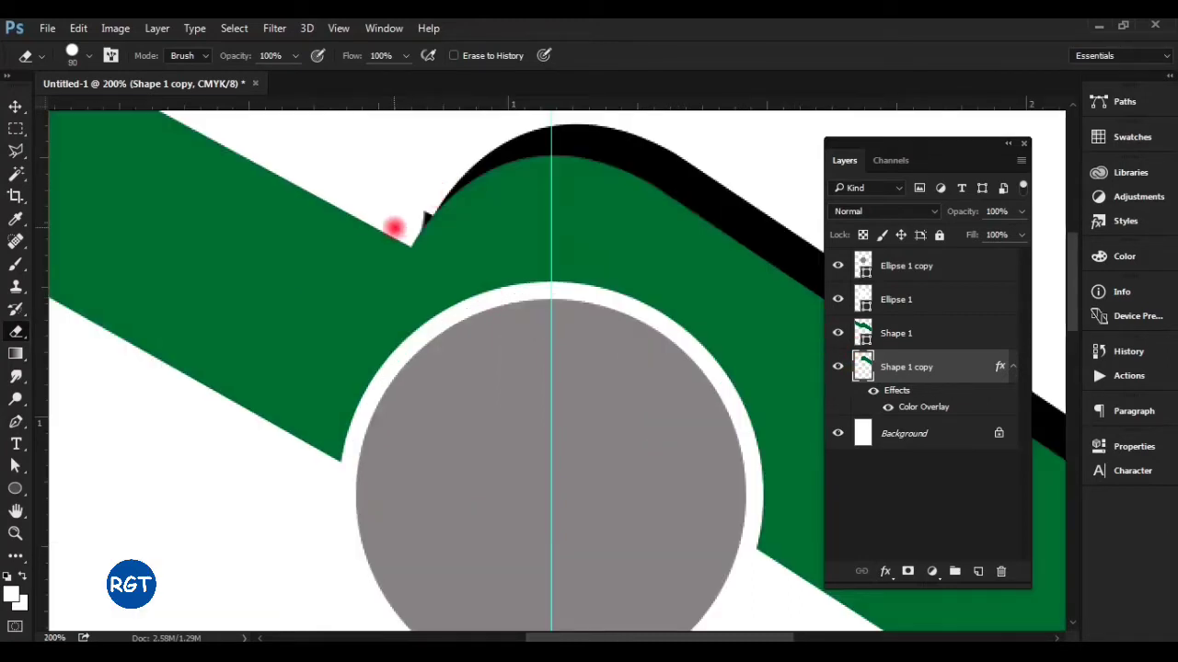
{"action": "key", "text": "bracketleft"}
{"action": "key", "text": "bracketleft"}
{"action": "key", "text": "bracketleft"}
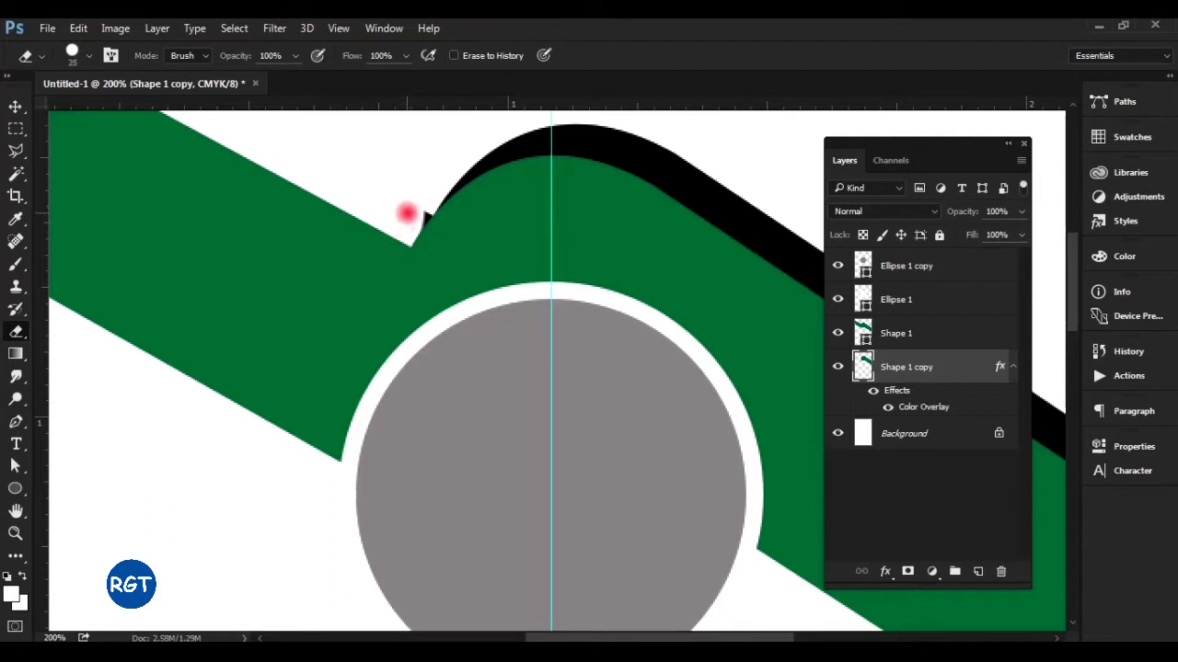
{"action": "left_click_drag", "start_coordinate": [407, 213], "coordinate": [408, 216]}
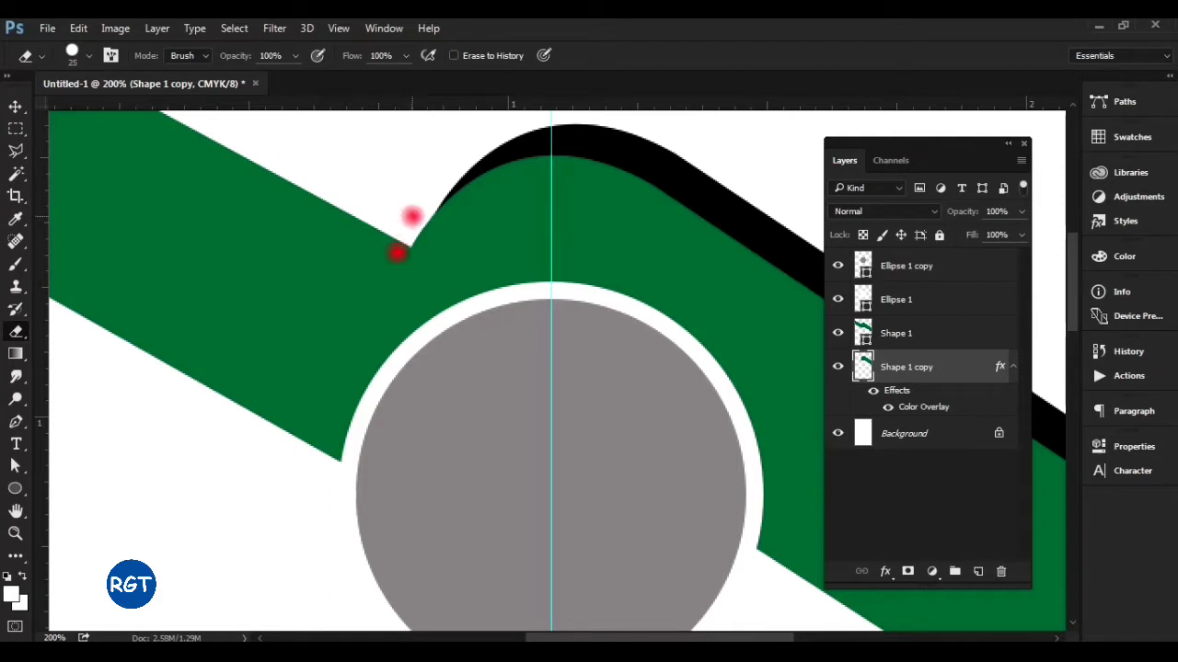
{"action": "key", "text": "ctrl+0"}
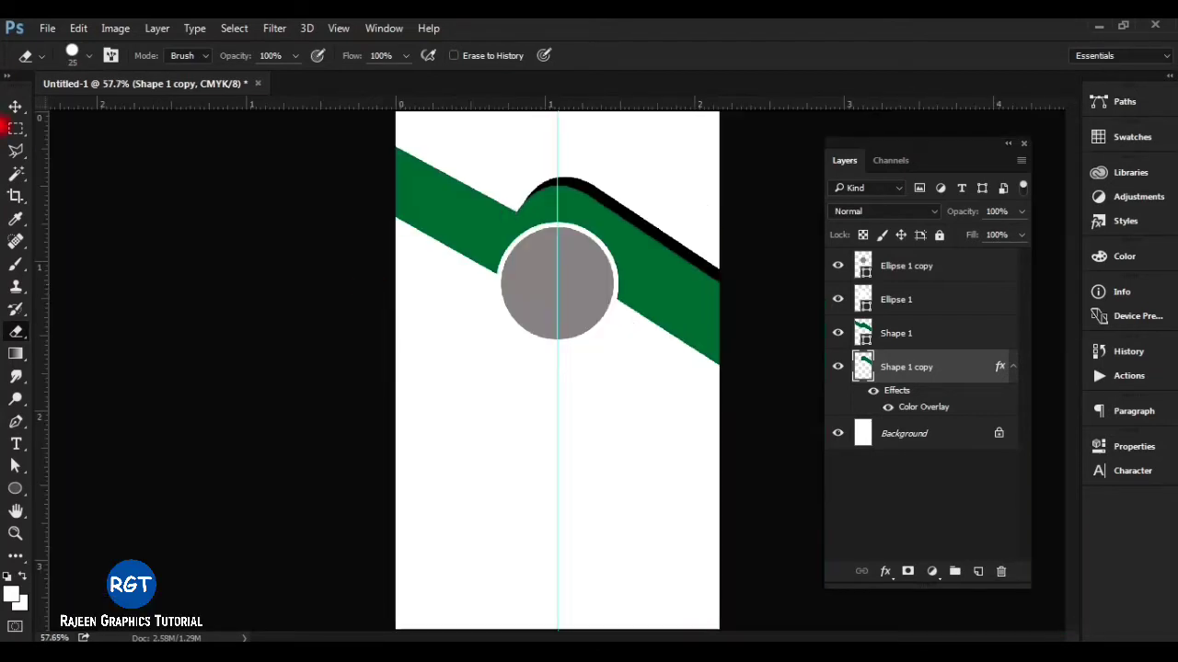
{"action": "left_click", "coordinate": [15, 107]}
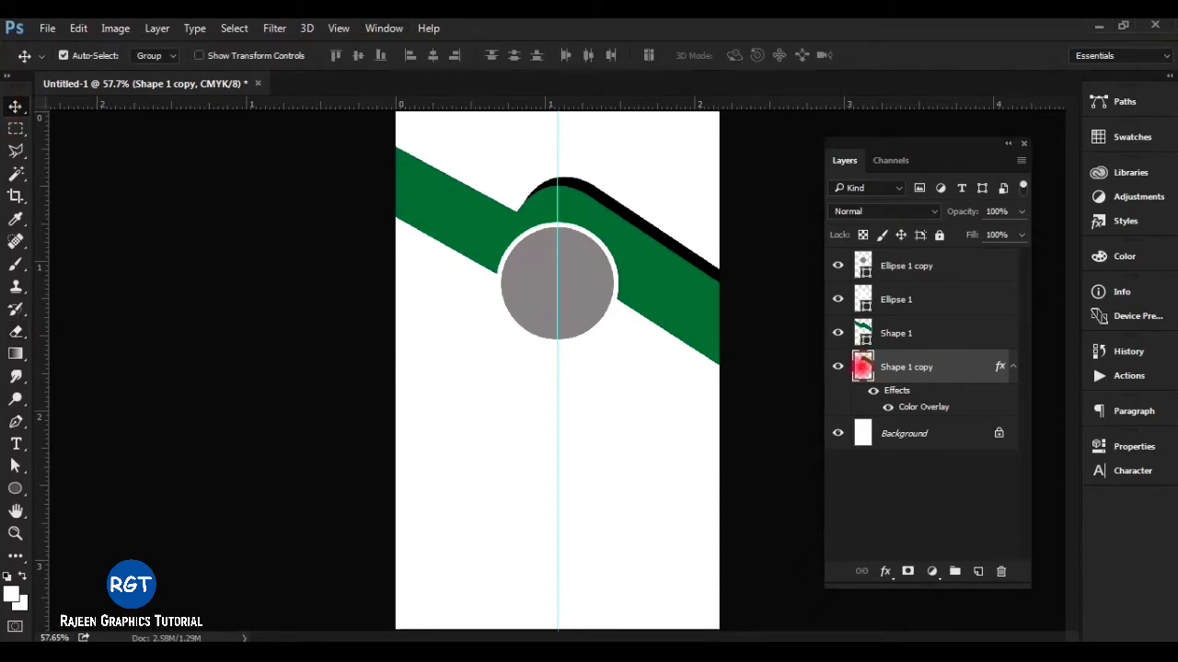
- Open the black offset copy's Color Overlay settings and its overlay colour picker
{"action": "double_click", "coordinate": [525, 329]}
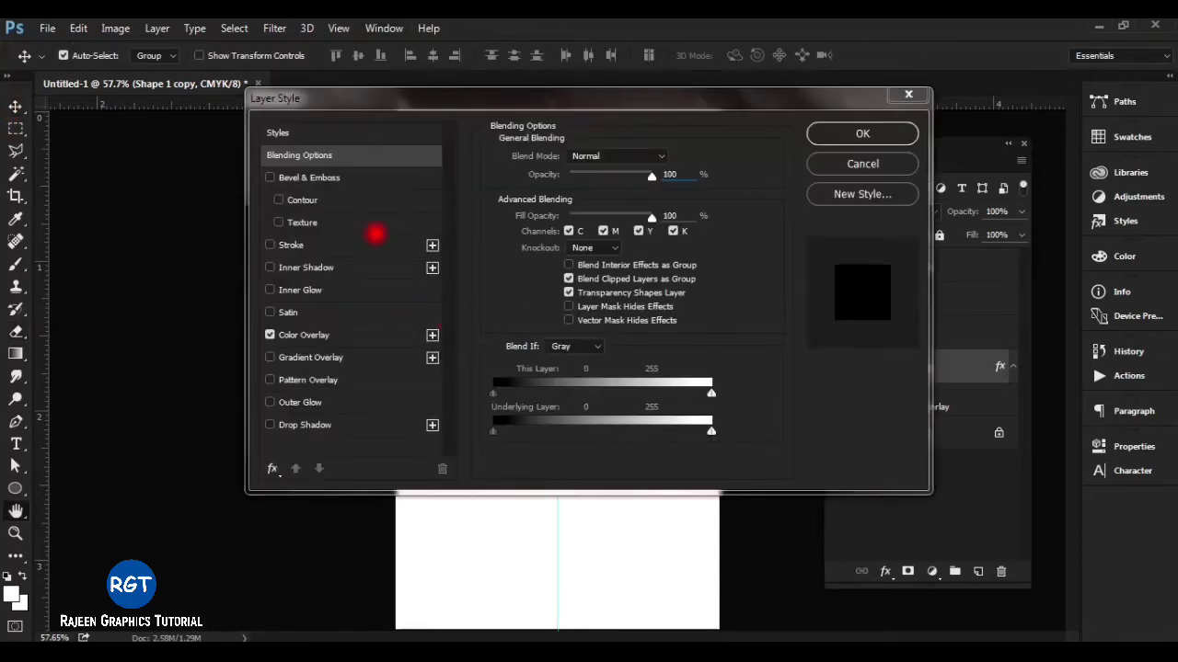
{"action": "mouse_move", "coordinate": [406, 104]}
{"action": "left_mouse_down"}
{"action": "mouse_move", "coordinate": [975, 193]}
{"action": "mouse_move", "coordinate": [972, 205]}
{"action": "left_mouse_up"}
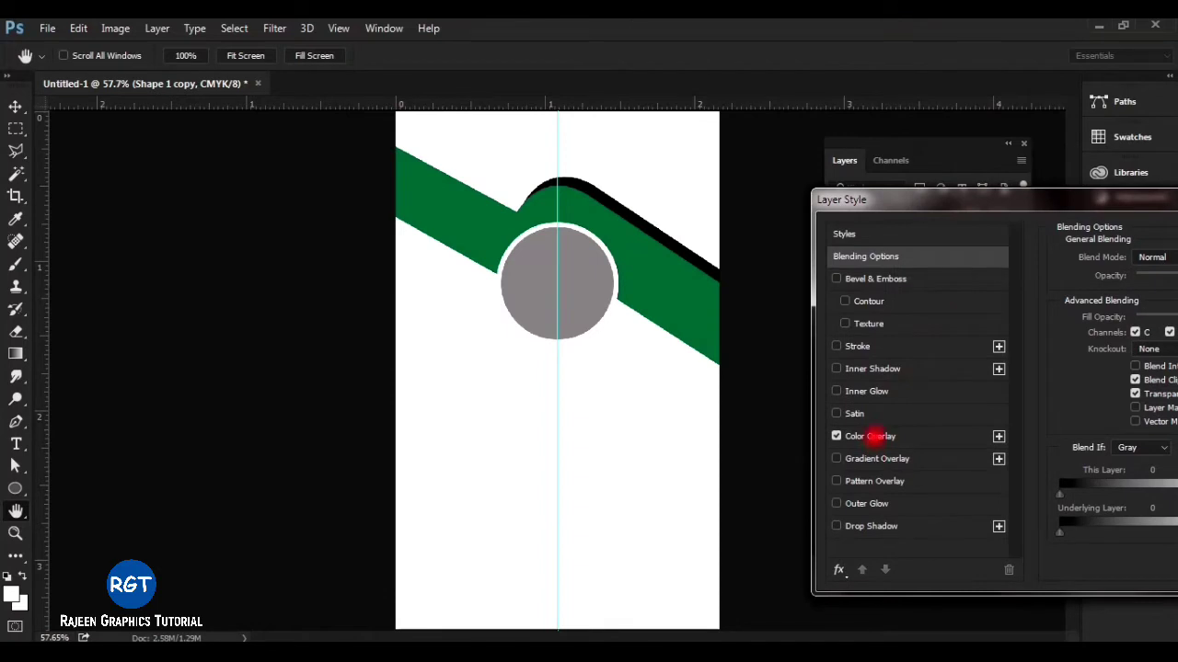
{"action": "left_click", "coordinate": [875, 436]}
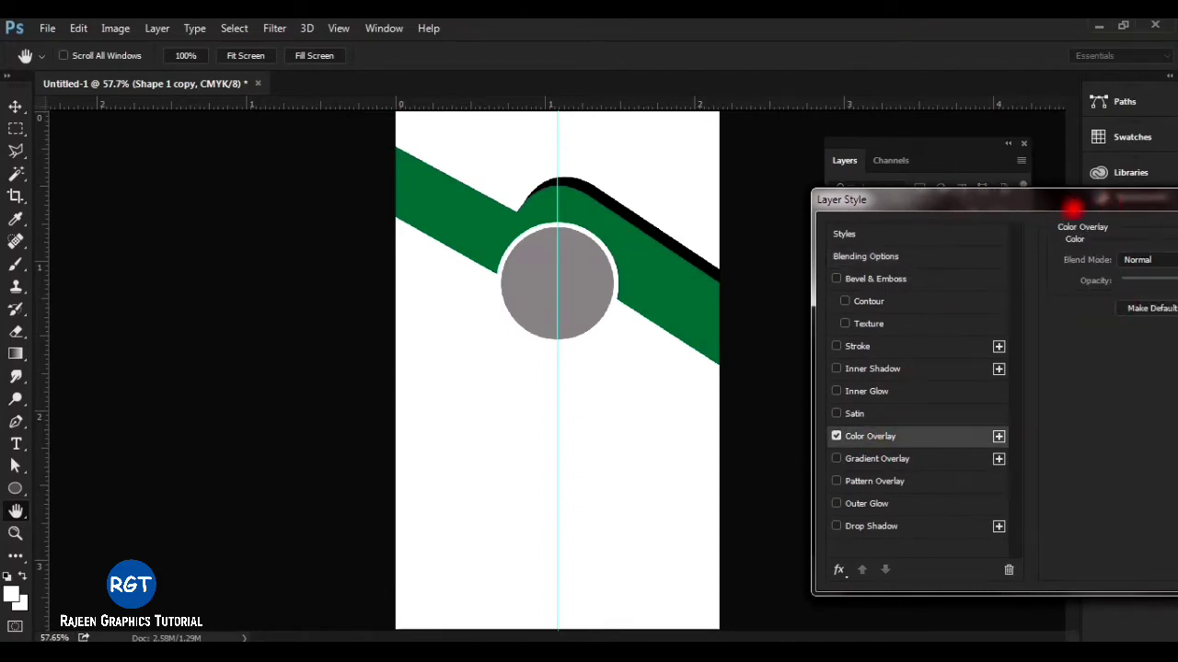
{"action": "left_click_drag", "start_coordinate": [1073, 210], "coordinate": [931, 199]}
{"action": "left_click", "coordinate": [1100, 240]}
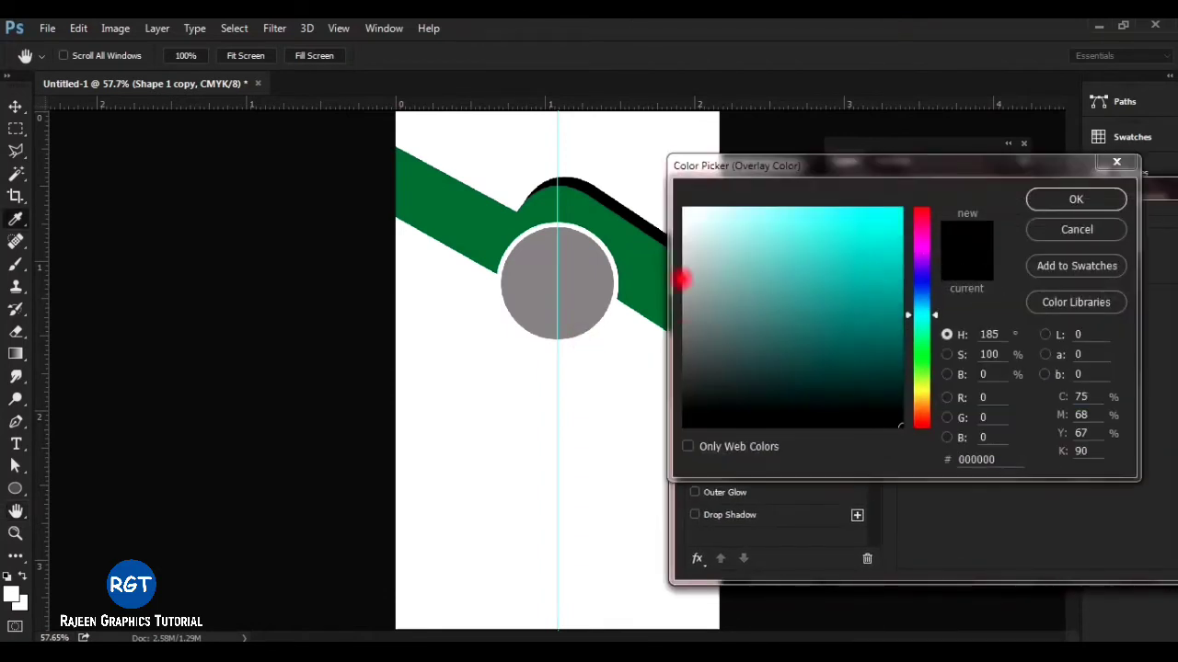
{"action": "left_click", "coordinate": [907, 329]}
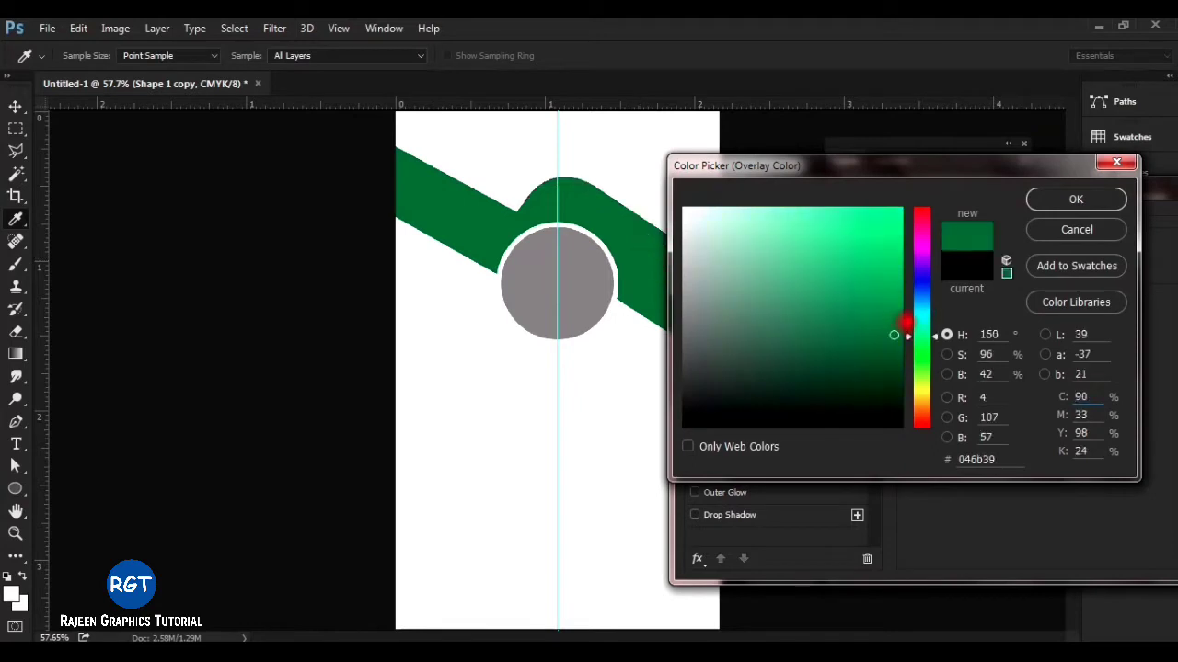
- Set the overlay to medium green #05954e, apply it, and bring up Shape 1's layer options
{"action": "left_click", "coordinate": [894, 308]}
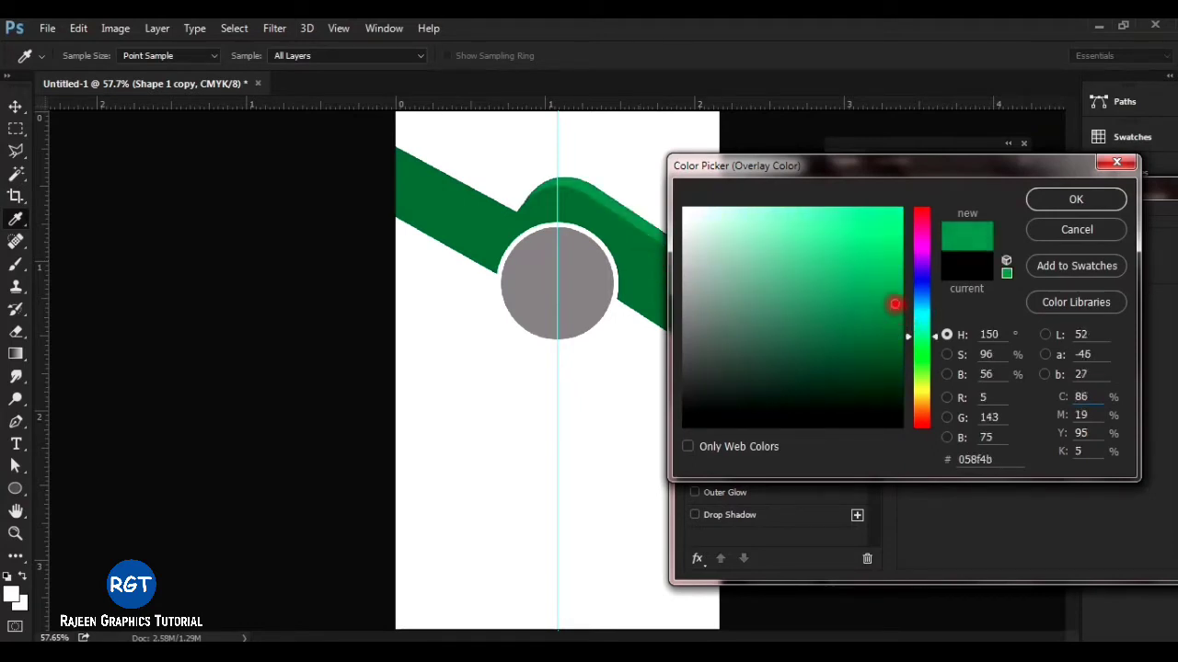
{"action": "left_click_drag", "start_coordinate": [894, 302], "coordinate": [894, 299]}
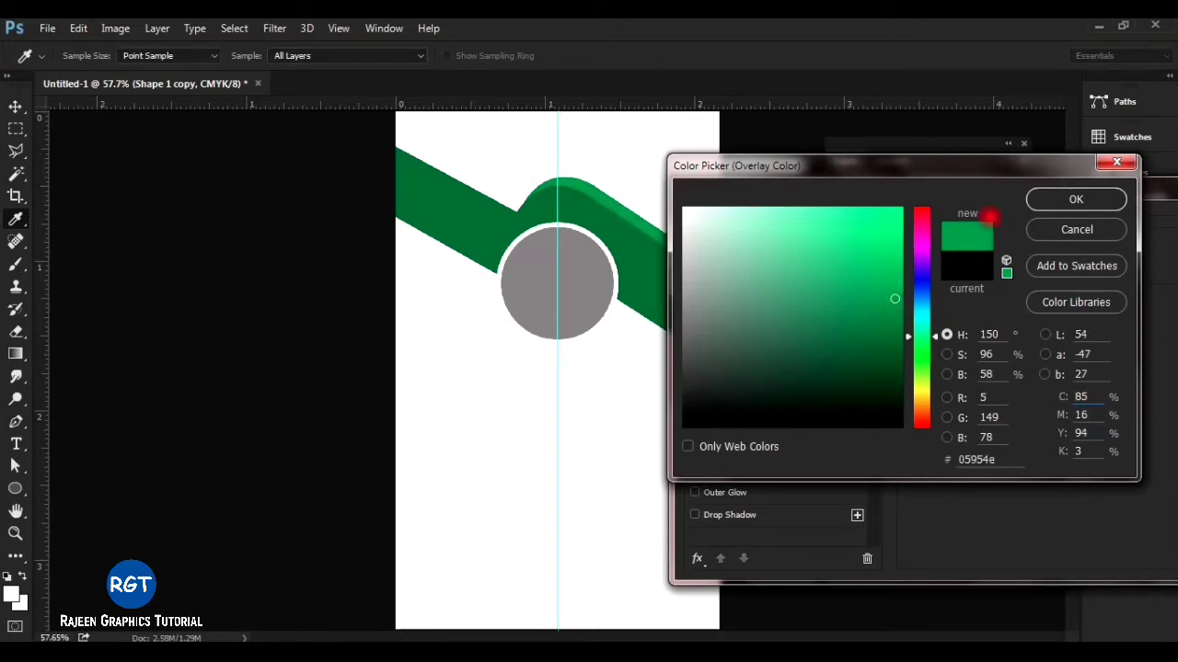
{"action": "left_click", "coordinate": [1076, 198]}
{"action": "left_click", "coordinate": [1104, 216]}
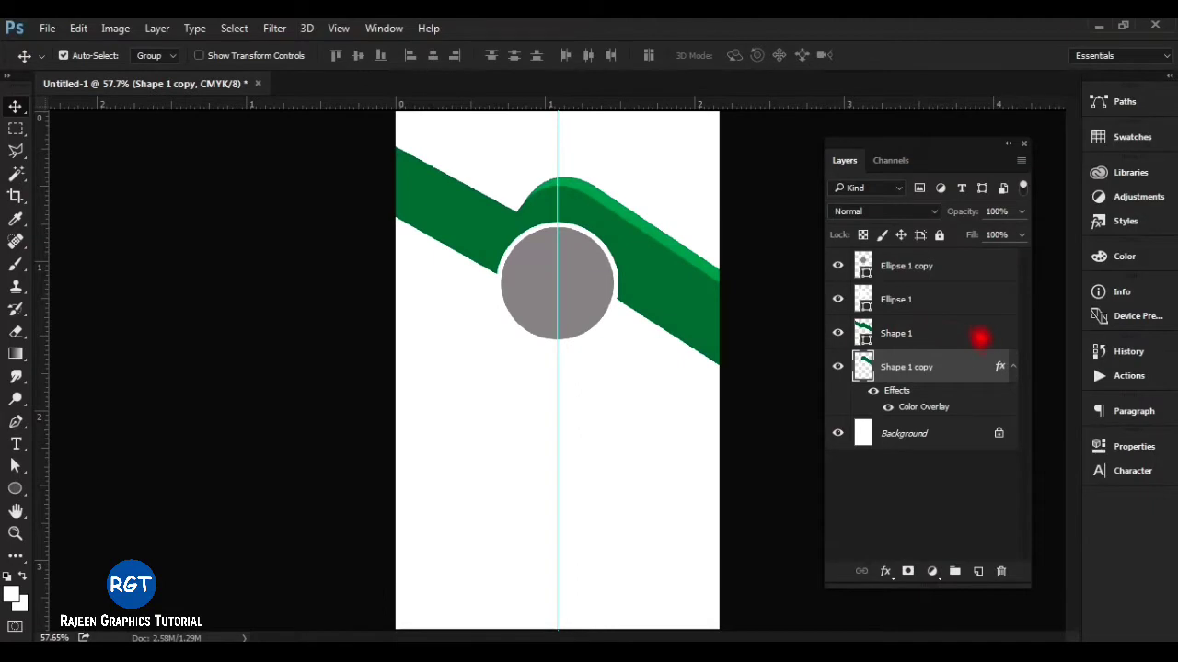
{"action": "left_click", "coordinate": [981, 339]}
{"action": "right_click", "coordinate": [990, 333]}
- Duplicate Shape 1 as Shape 1 copy 2 and move it below Shape 1
{"action": "left_click", "coordinate": [750, 188]}
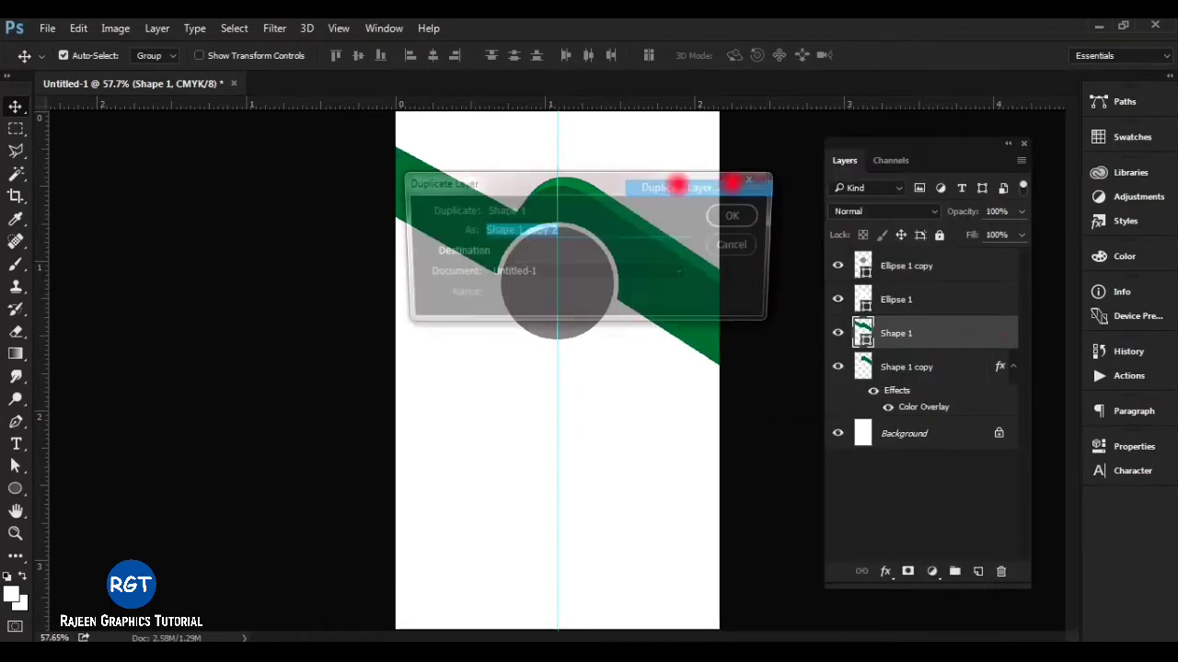
{"action": "left_click", "coordinate": [740, 212]}
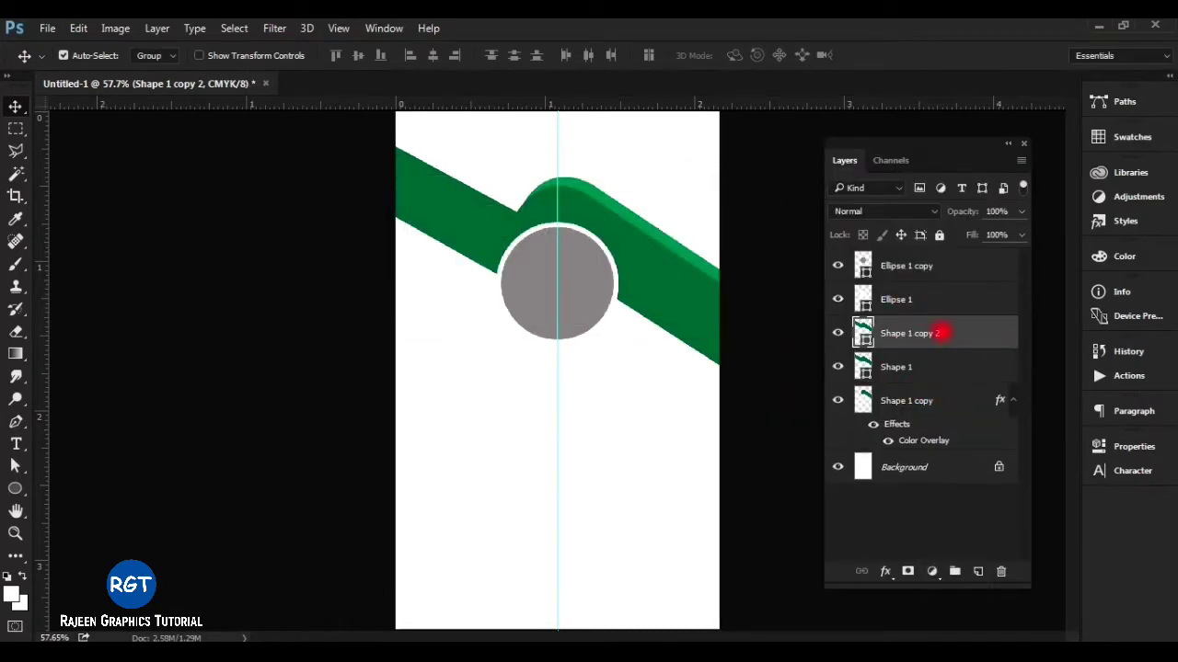
{"action": "left_click_drag", "start_coordinate": [942, 333], "coordinate": [972, 379]}
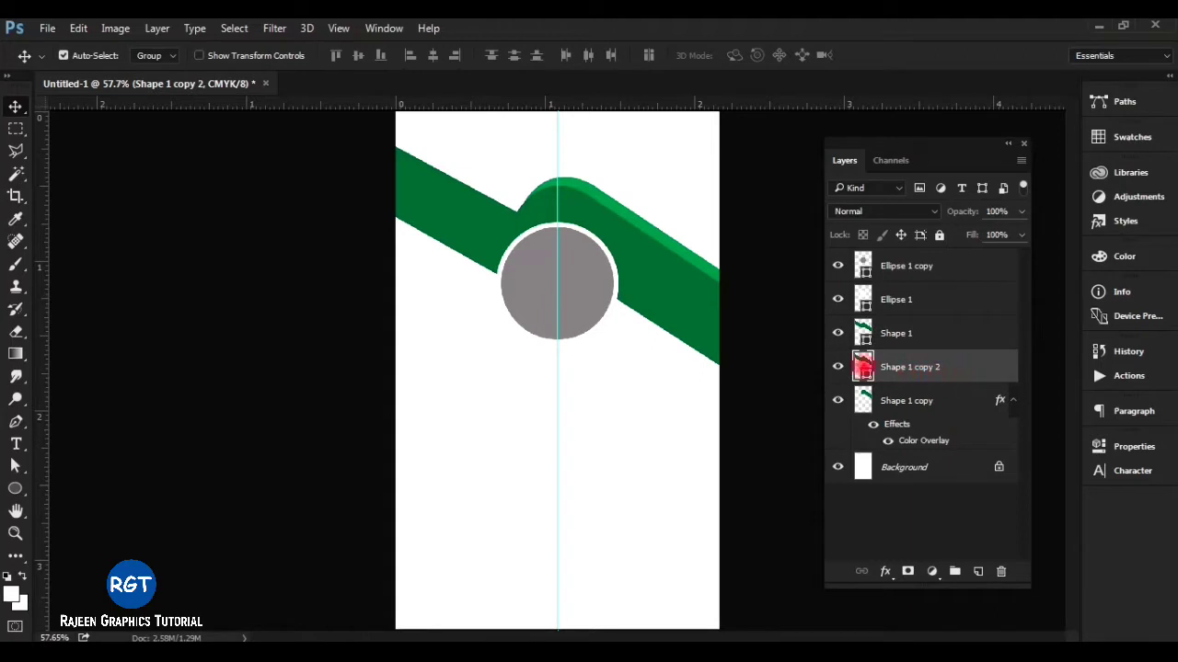
- Fill Shape 1 copy 2 bright green #0ac064 and nudge it two pixels left
{"action": "double_click", "coordinate": [863, 367]}
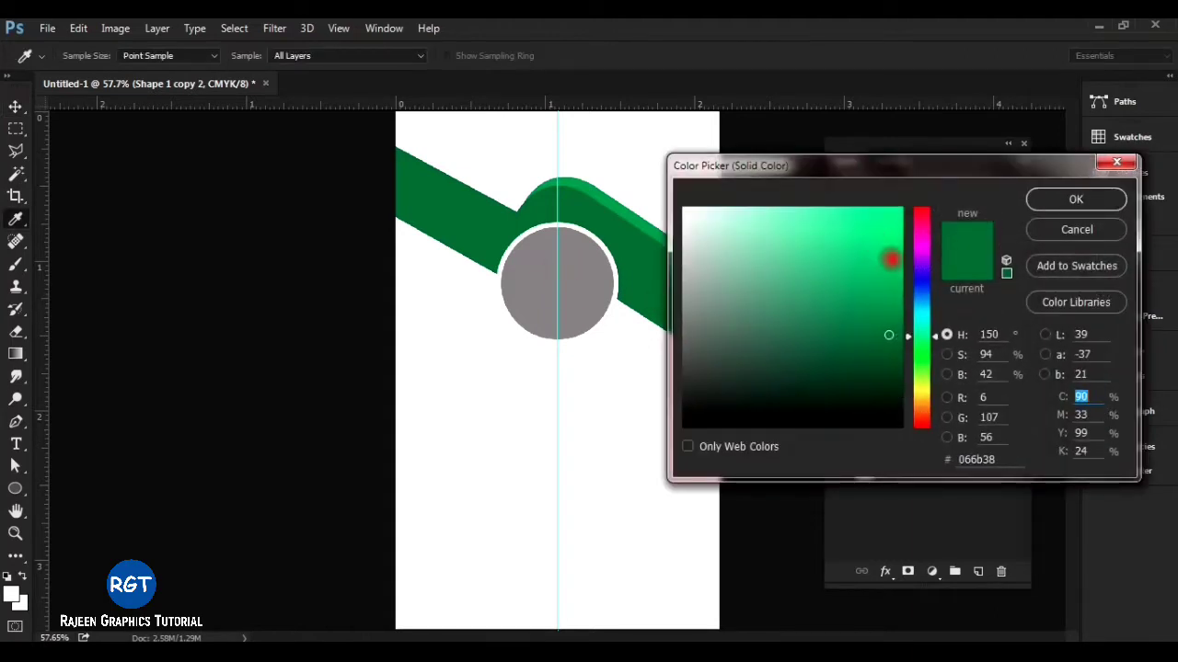
{"action": "left_click", "coordinate": [891, 260]}
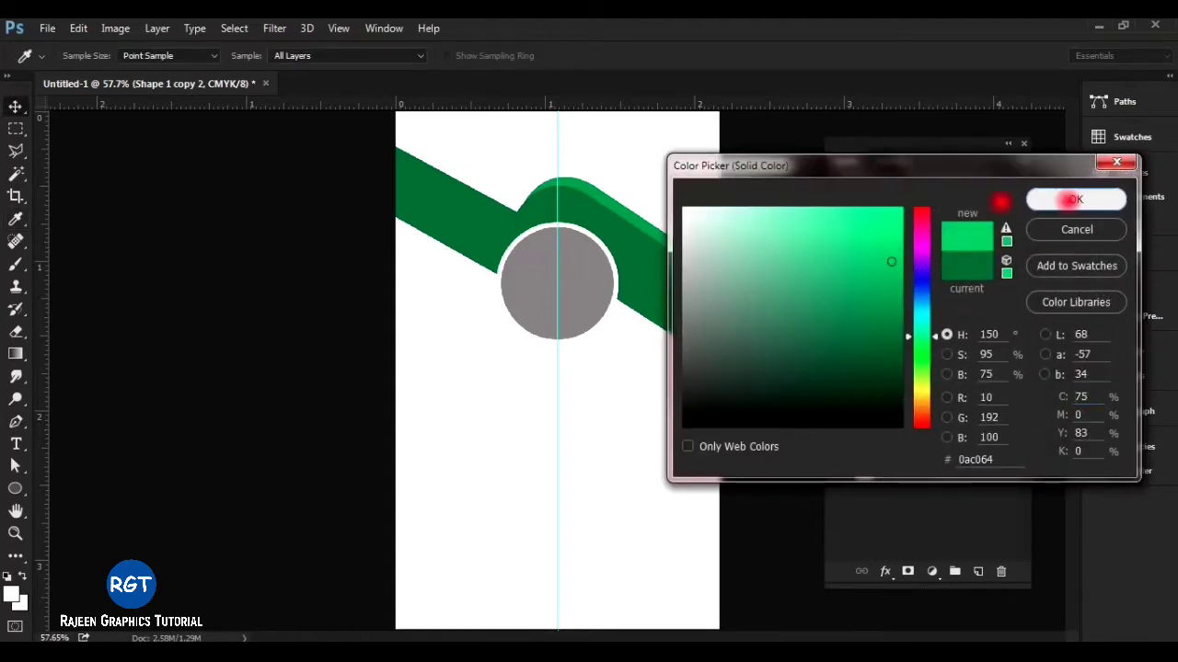
{"action": "left_click", "coordinate": [1074, 198]}
{"action": "key", "text": "Left"}
{"action": "key", "text": "Left"}
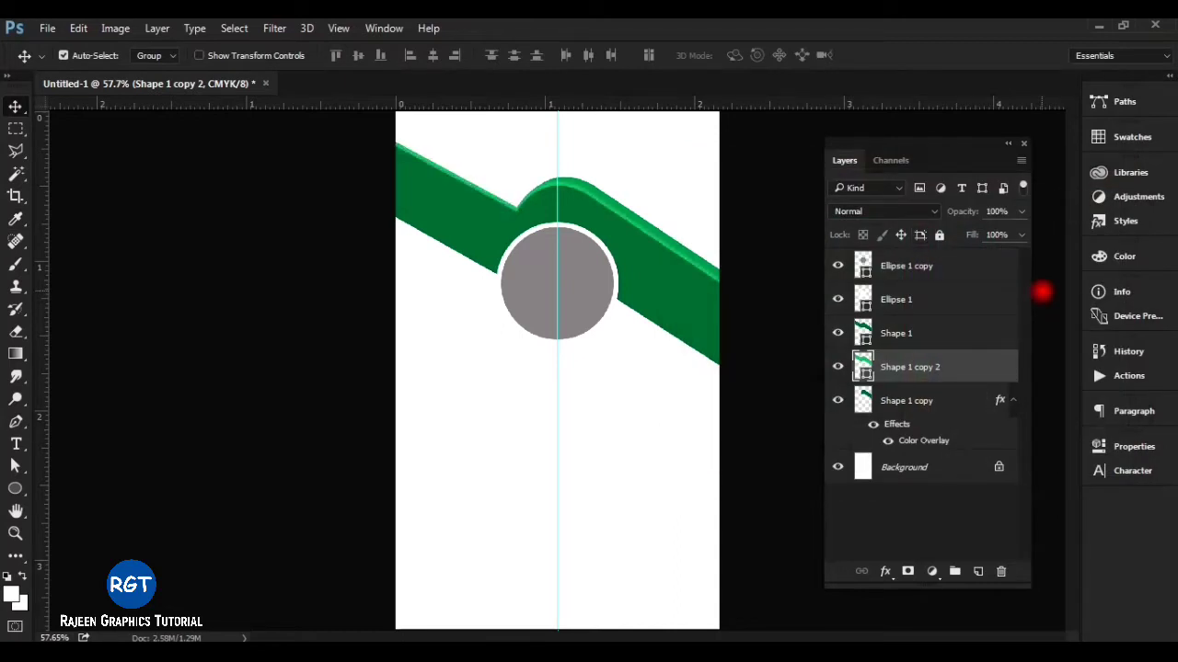
{"action": "key", "text": "Left"}
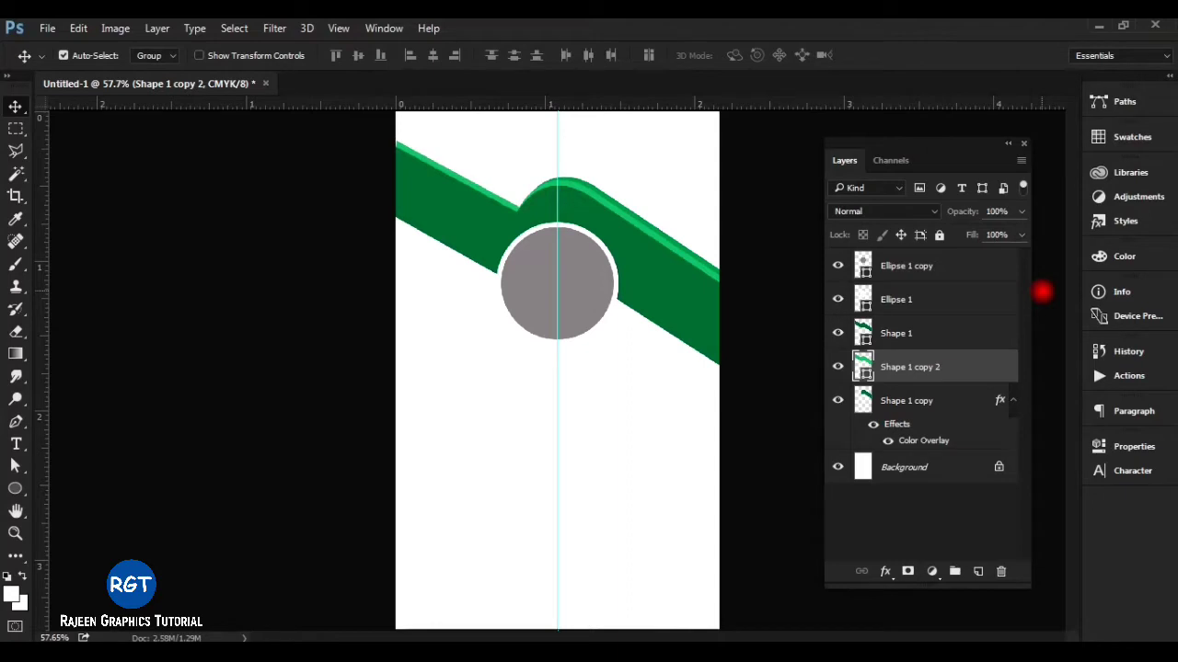
{"action": "key", "text": "ctrl+1"}
- Shift Shape 1 copy 2 up-left to widen the light-green top strip, then reselect it at 200%
{"action": "left_click_drag", "start_coordinate": [672, 204], "coordinate": [552, 181]}
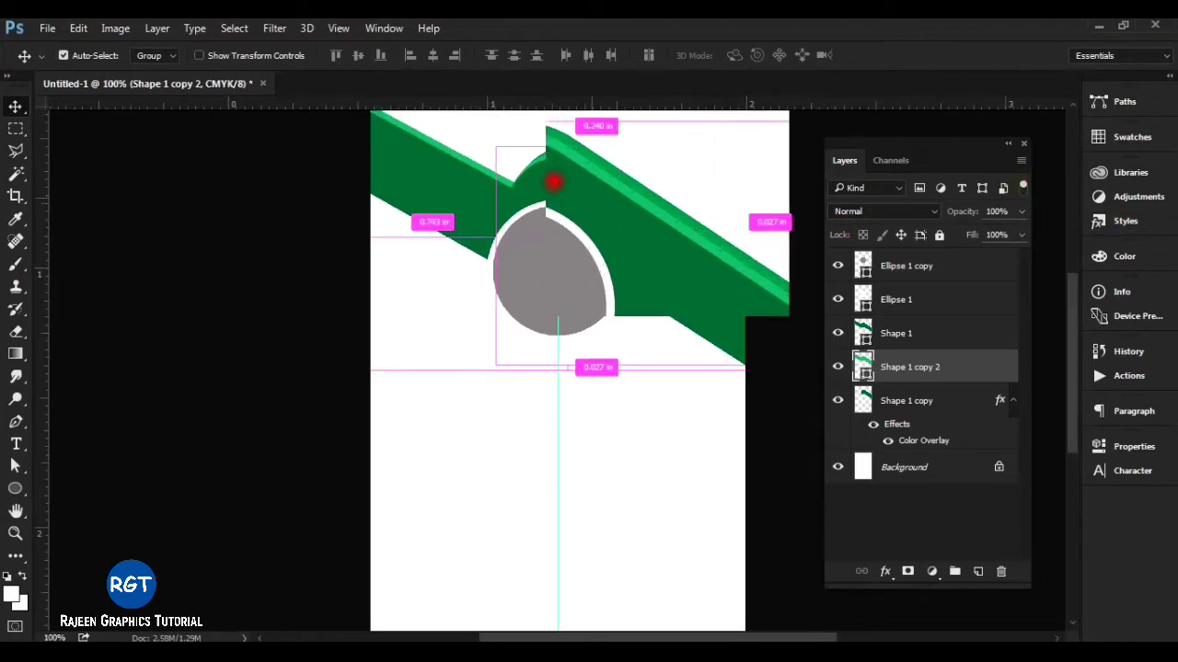
{"action": "left_click", "coordinate": [631, 193]}
{"action": "scroll", "coordinate": [539, 237], "scroll_direction": "up", "scroll_amount": 2}
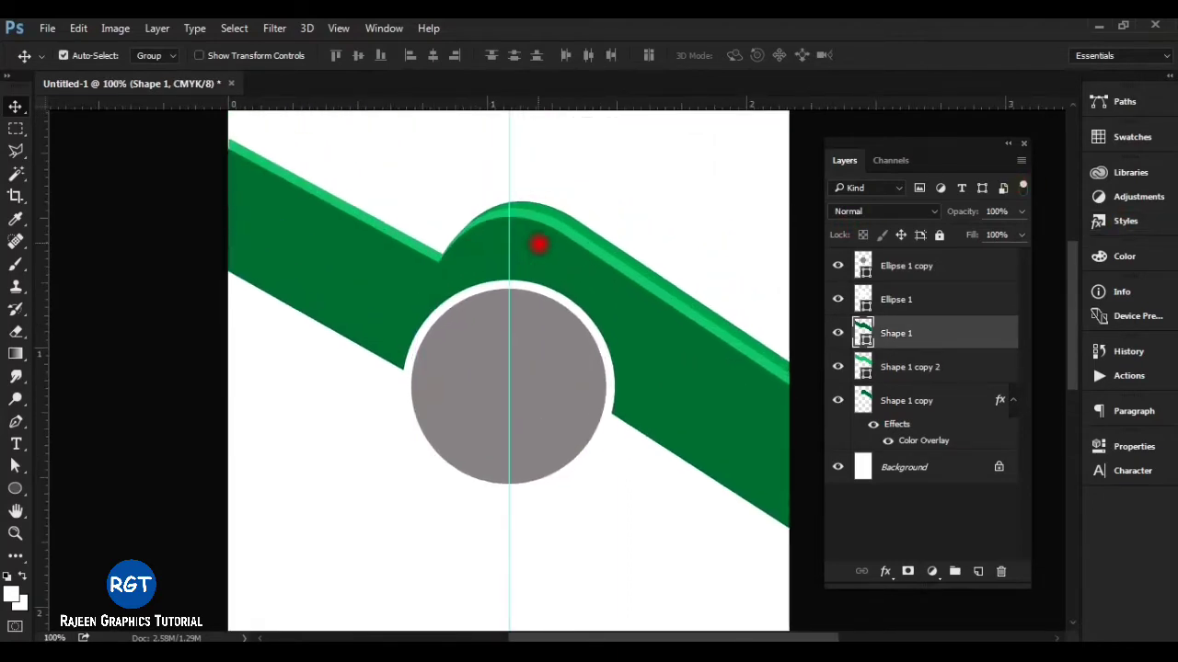
{"action": "key", "text": "ctrl+plus"}
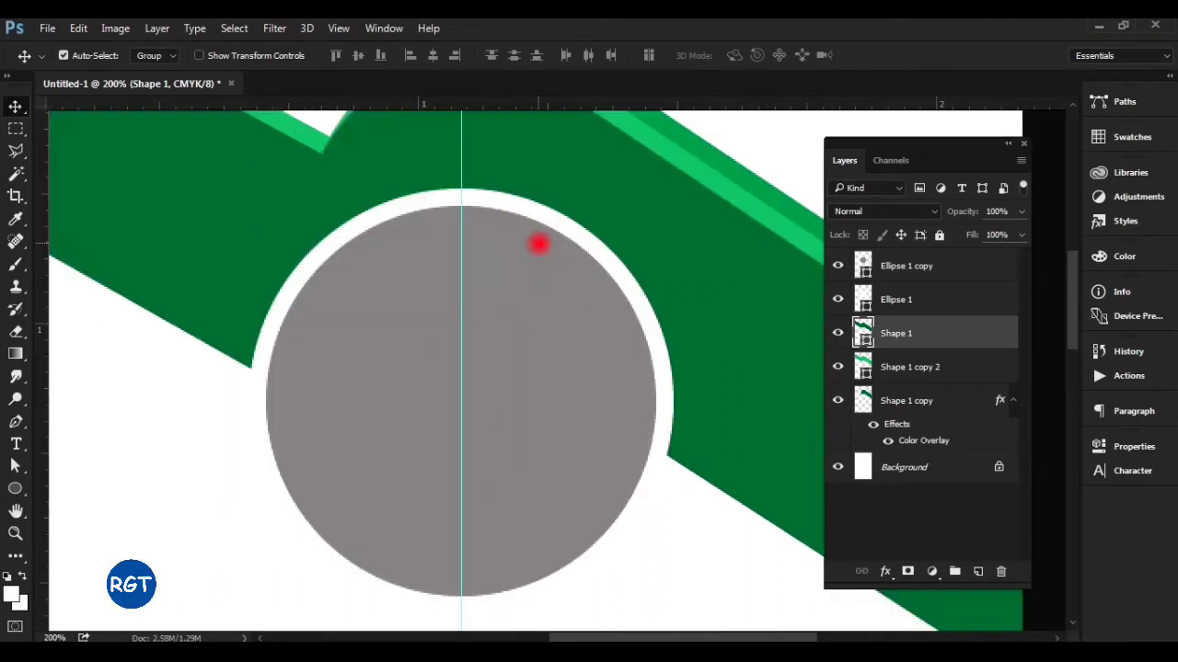
{"action": "left_click_drag", "start_coordinate": [498, 171], "coordinate": [543, 317]}
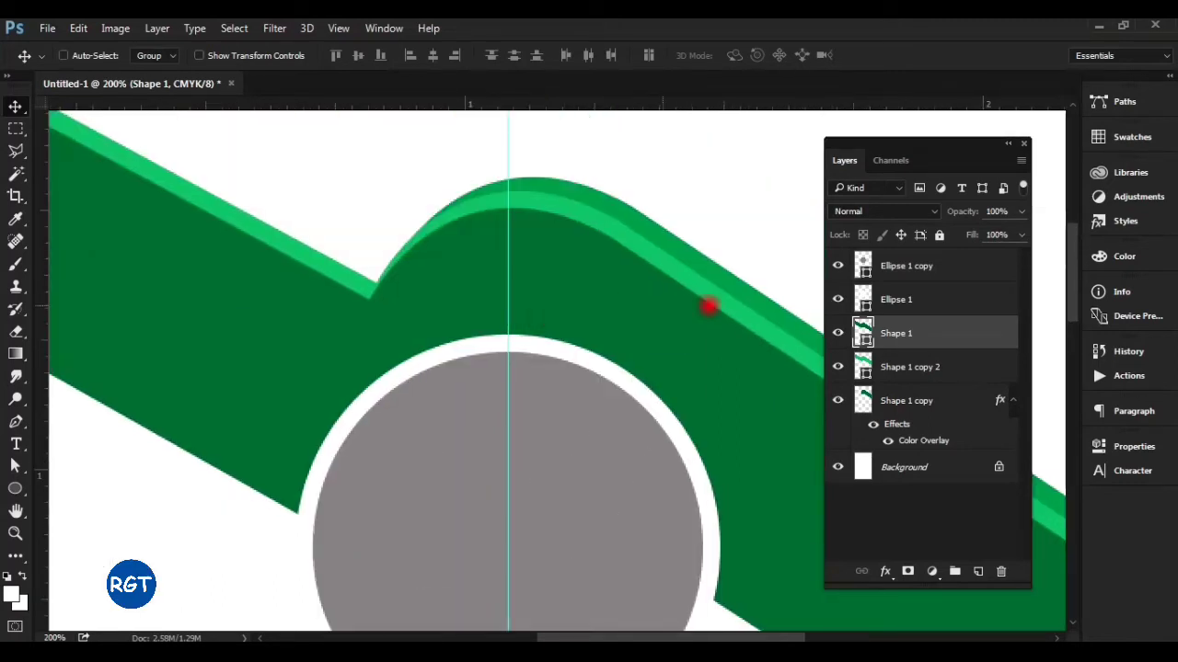
{"action": "key", "text": "ctrl"}
{"action": "left_click", "coordinate": [972, 373]}
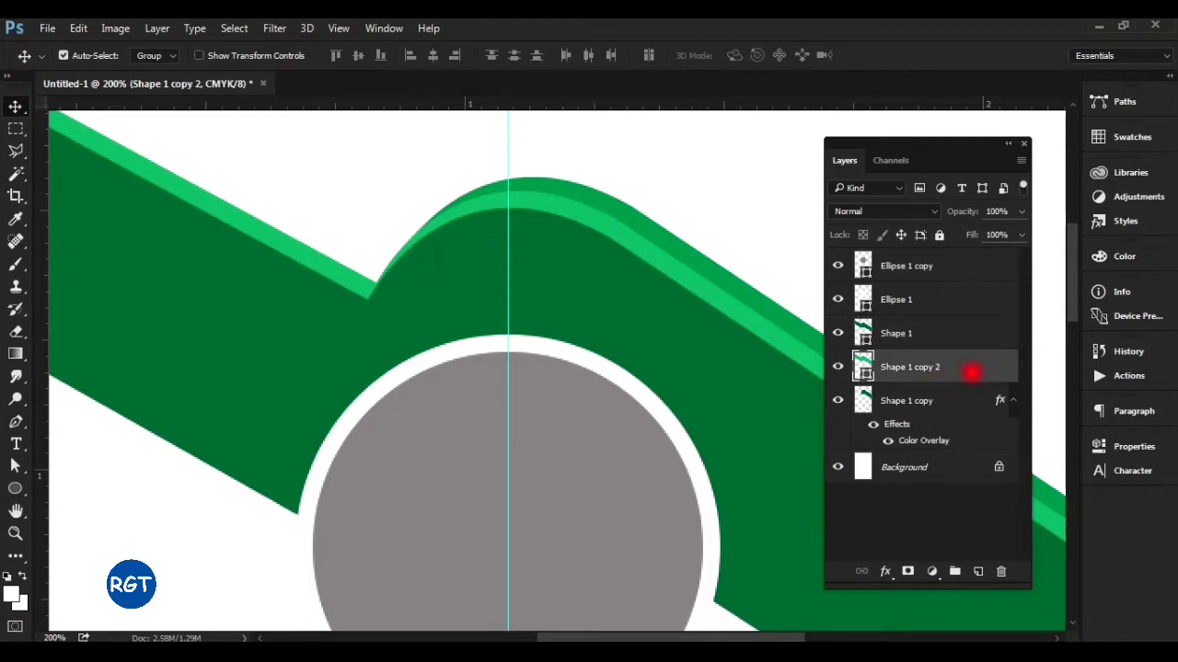
- Rasterize Shape 1 copy 2 and erase its light-green strip along the right slope
{"action": "right_click", "coordinate": [949, 373]}
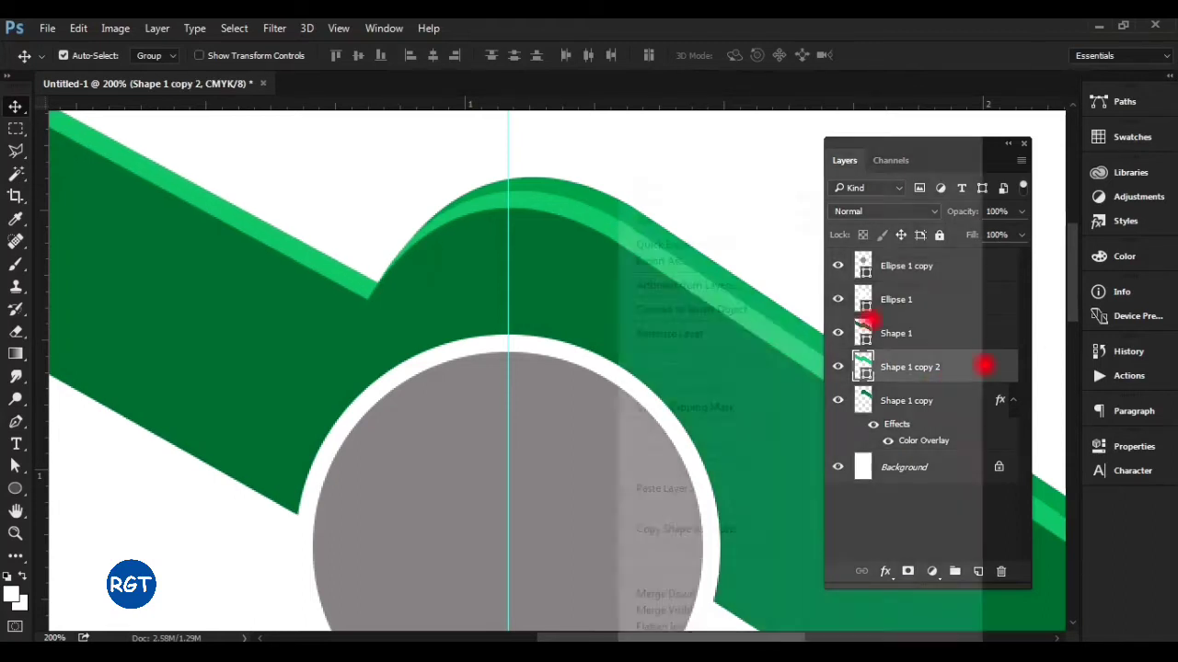
{"action": "left_click", "coordinate": [654, 326]}
{"action": "left_click", "coordinate": [15, 331]}
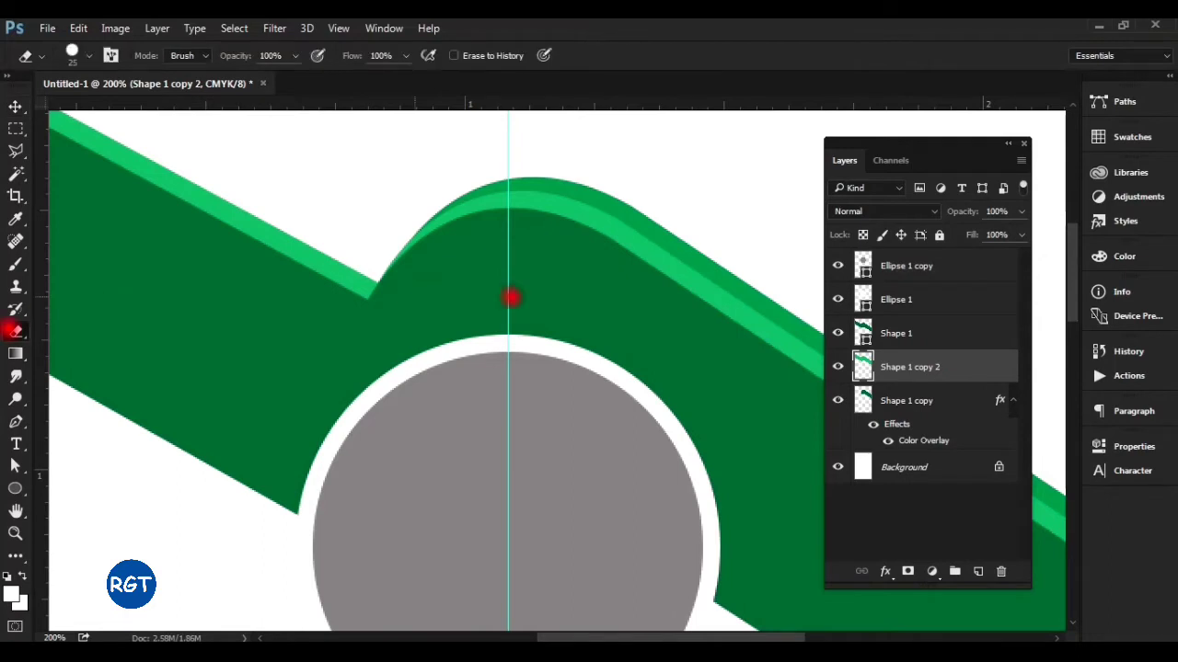
{"action": "key", "text": "ctrl+minus"}
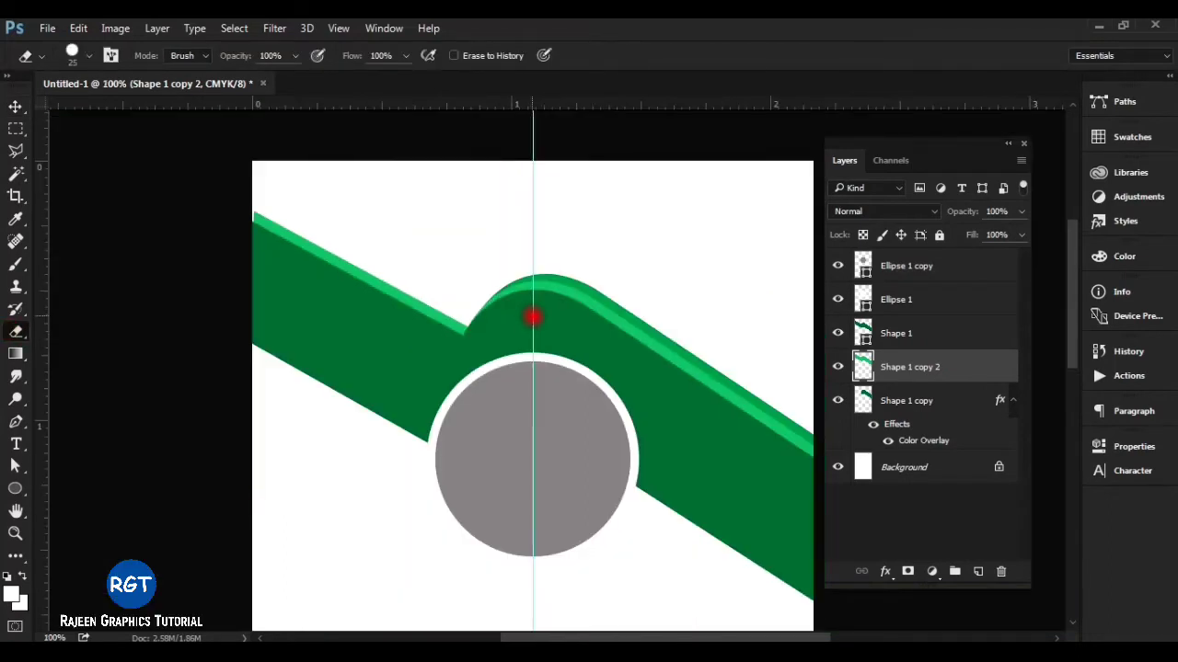
{"action": "key", "text": "bracketright"}
{"action": "key", "text": "bracketright"}
{"action": "key", "text": "bracketright"}
{"action": "mouse_move", "coordinate": [546, 289]}
{"action": "left_mouse_down"}
{"action": "mouse_move", "coordinate": [657, 350]}
{"action": "mouse_move", "coordinate": [740, 415]}
{"action": "left_mouse_up"}
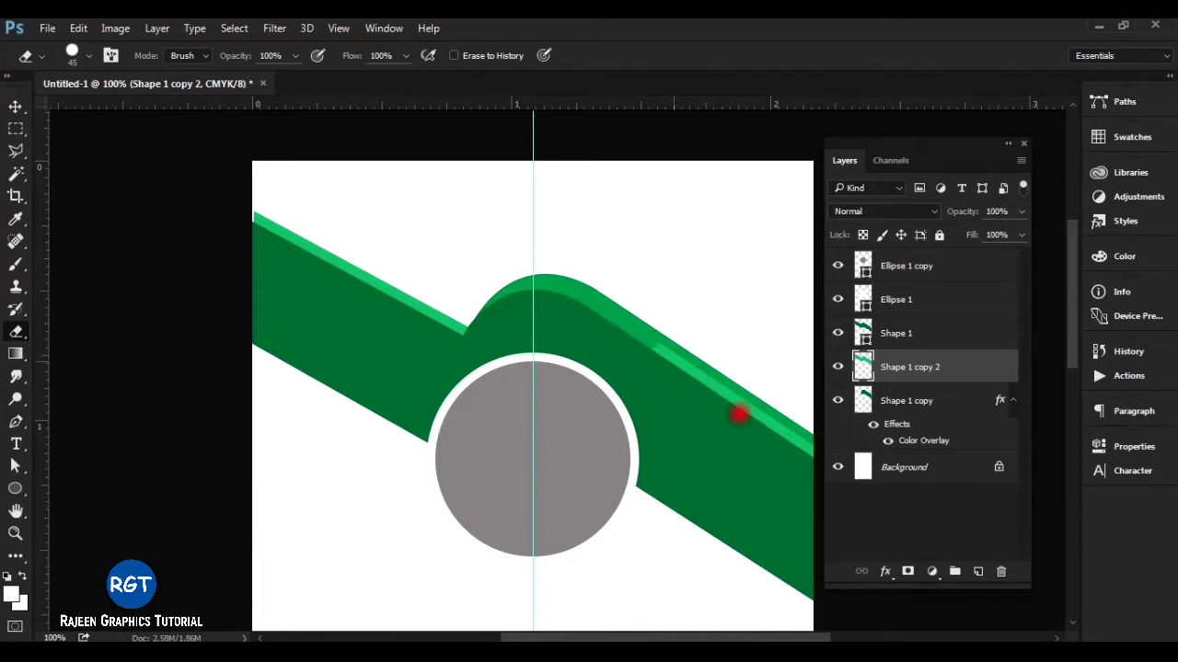
- Erase the remaining bright strip over the bump and right end, leaving only the left edge
{"action": "key", "text": "ctrl+minus"}
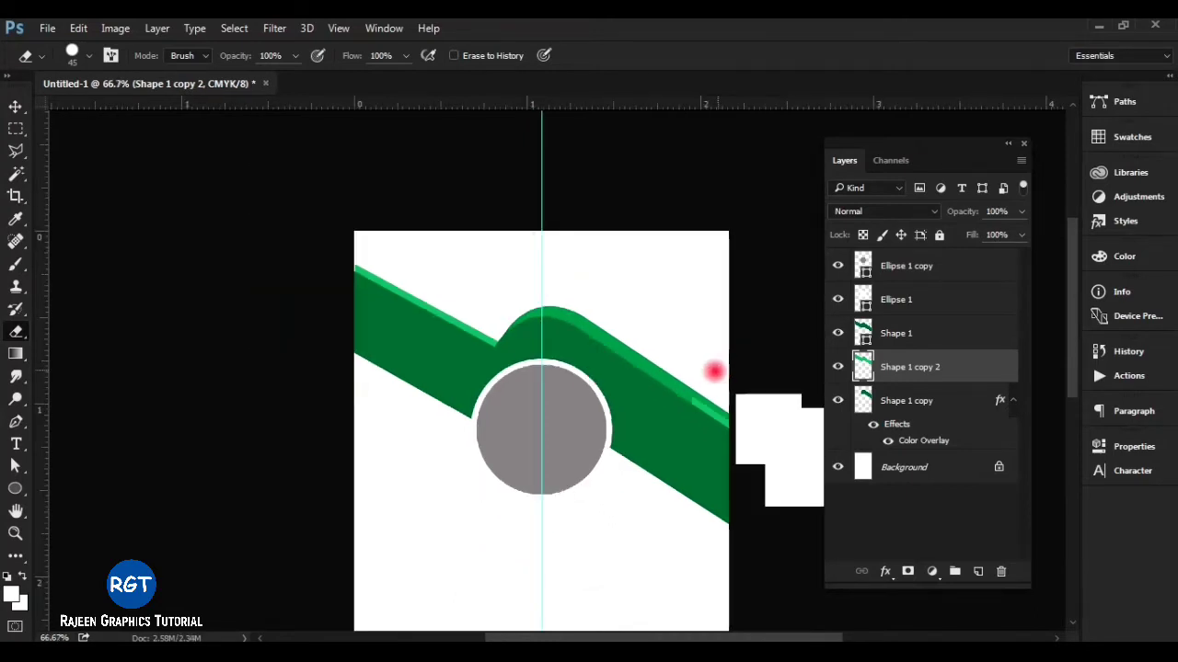
{"action": "left_click_drag", "start_coordinate": [708, 388], "coordinate": [742, 471]}
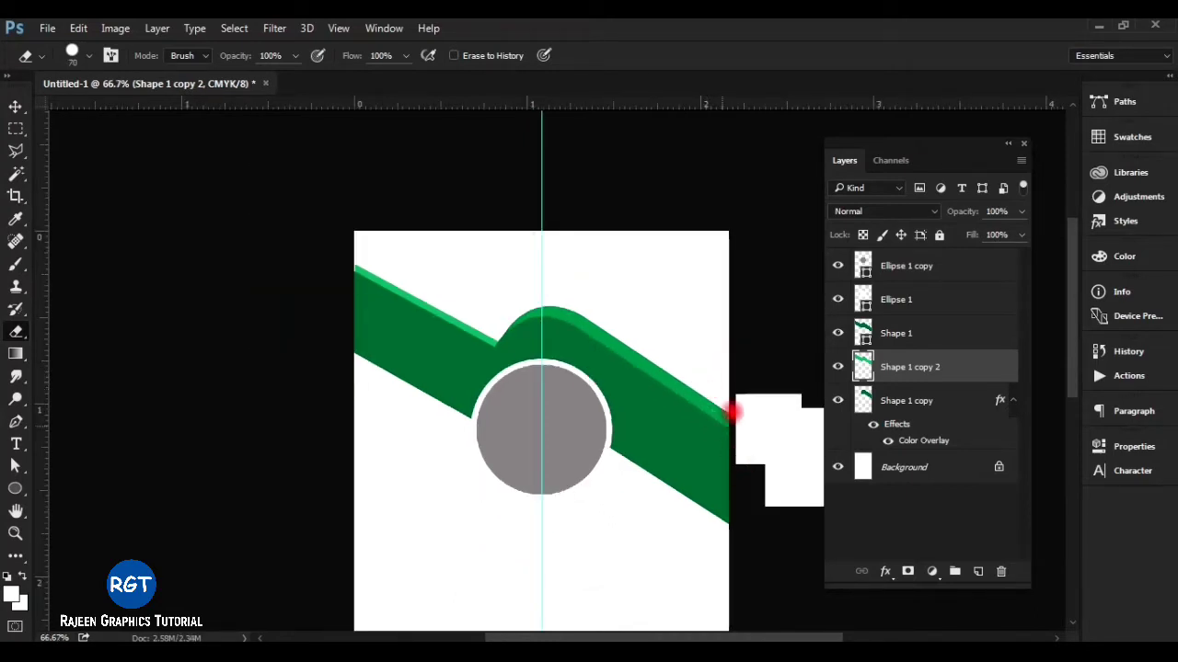
{"action": "key", "text": "bracketright"}
{"action": "key", "text": "bracketright"}
{"action": "left_click", "coordinate": [836, 333]}
{"action": "key", "text": "bracketright"}
{"action": "mouse_move", "coordinate": [589, 331]}
{"action": "left_mouse_down"}
{"action": "mouse_move", "coordinate": [612, 339]}
{"action": "mouse_move", "coordinate": [542, 329]}
{"action": "mouse_move", "coordinate": [654, 466]}
{"action": "mouse_move", "coordinate": [734, 497]}
{"action": "left_mouse_up"}
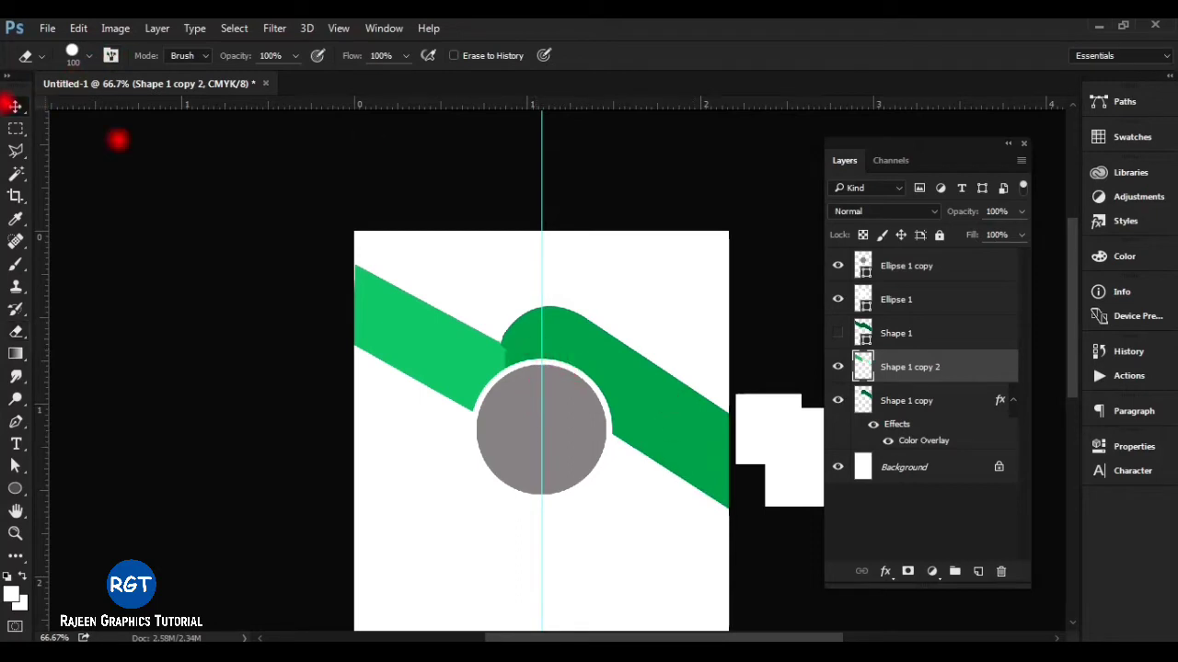
{"action": "left_click", "coordinate": [15, 107]}
{"action": "left_click", "coordinate": [836, 333]}
{"action": "key", "text": "ctrl+1"}
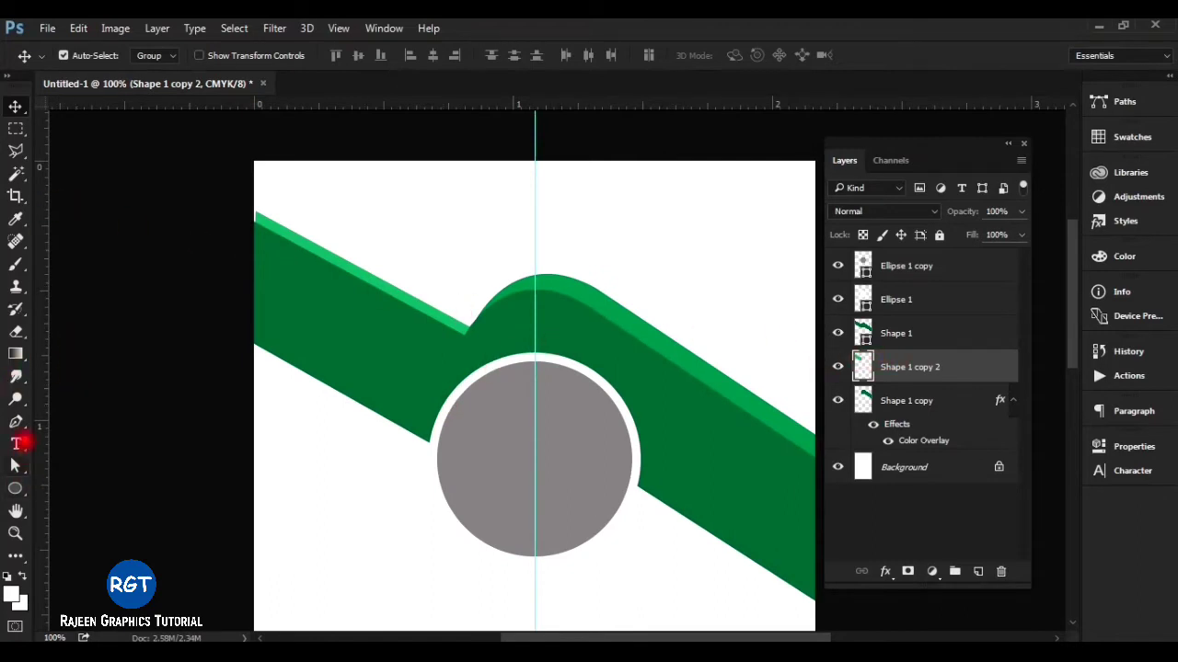
{"action": "left_click_drag", "start_coordinate": [296, 225], "coordinate": [225, 90]}
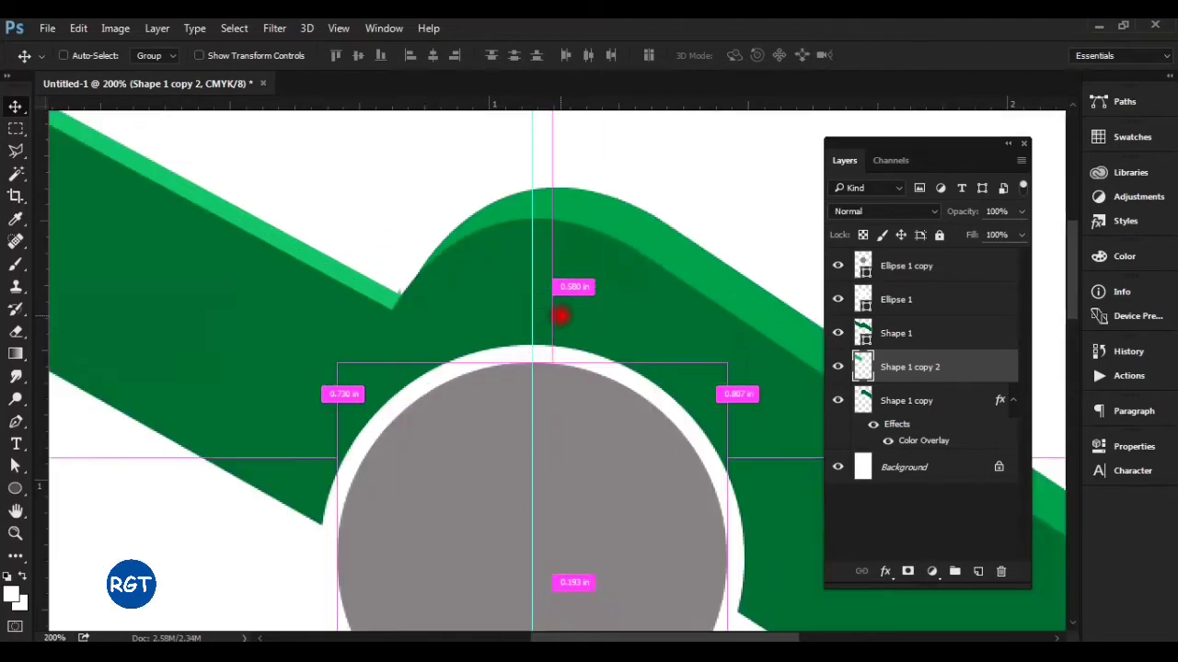
{"action": "key", "text": "ctrl+plus"}
{"action": "left_click", "coordinate": [939, 331]}
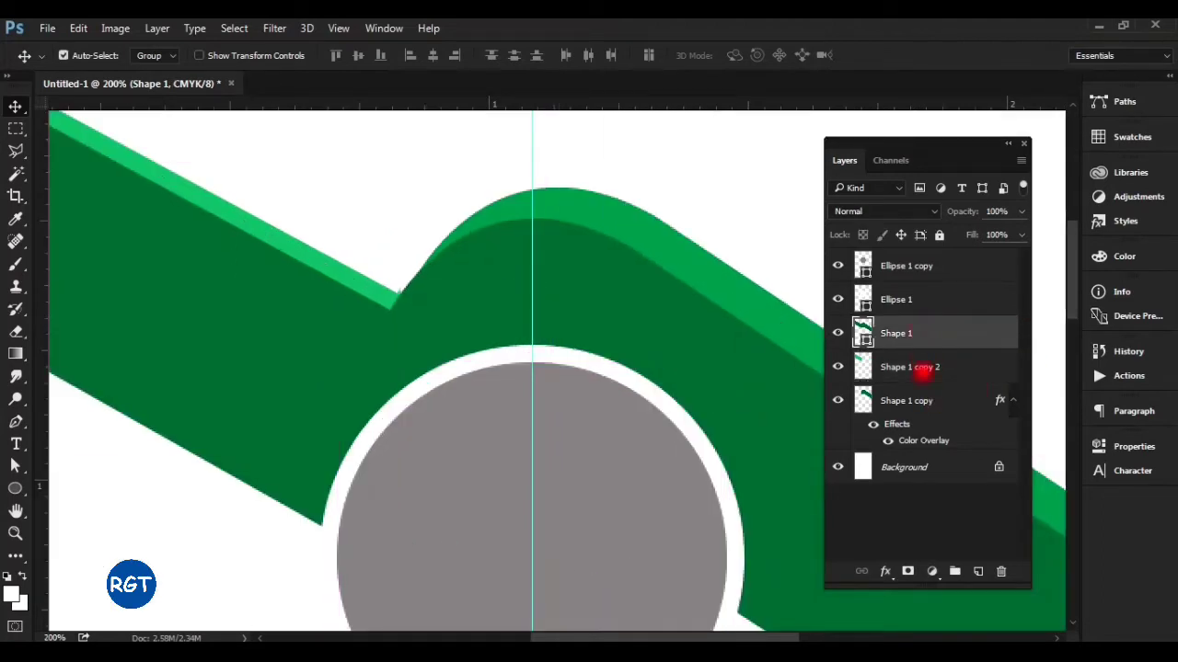
{"action": "left_click", "coordinate": [918, 400]}
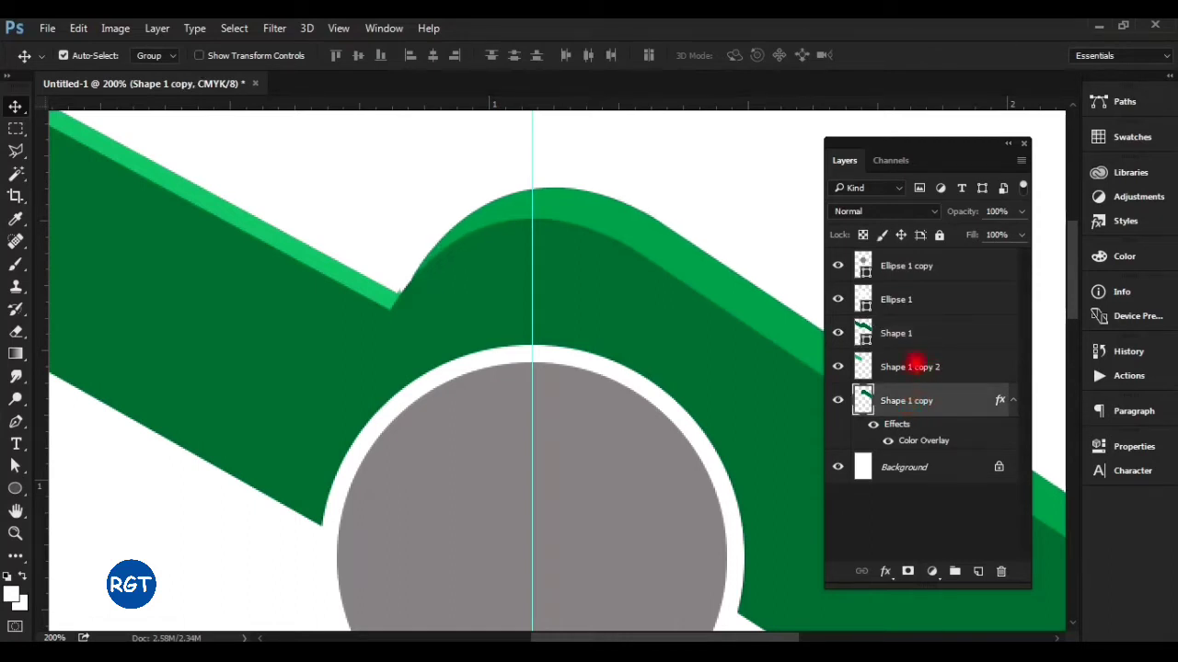
{"action": "left_click", "coordinate": [941, 333]}
{"action": "key", "text": "Up"}
{"action": "key", "text": "Up"}
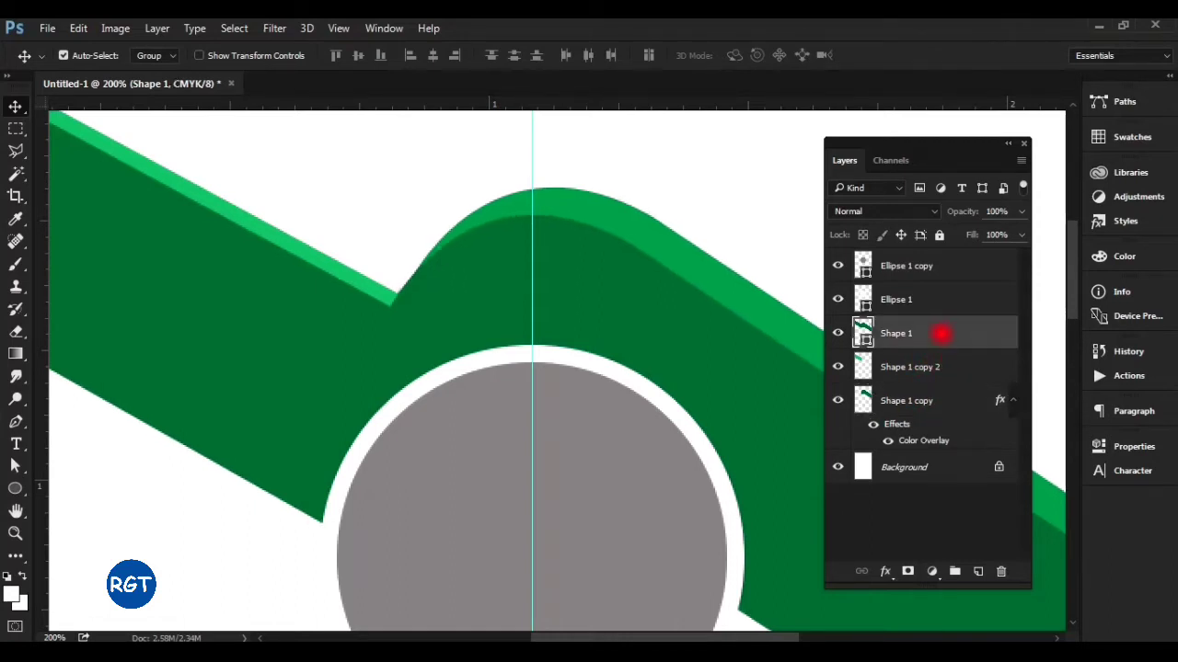
{"action": "key", "text": "Up"}
{"action": "key", "text": "Up"}
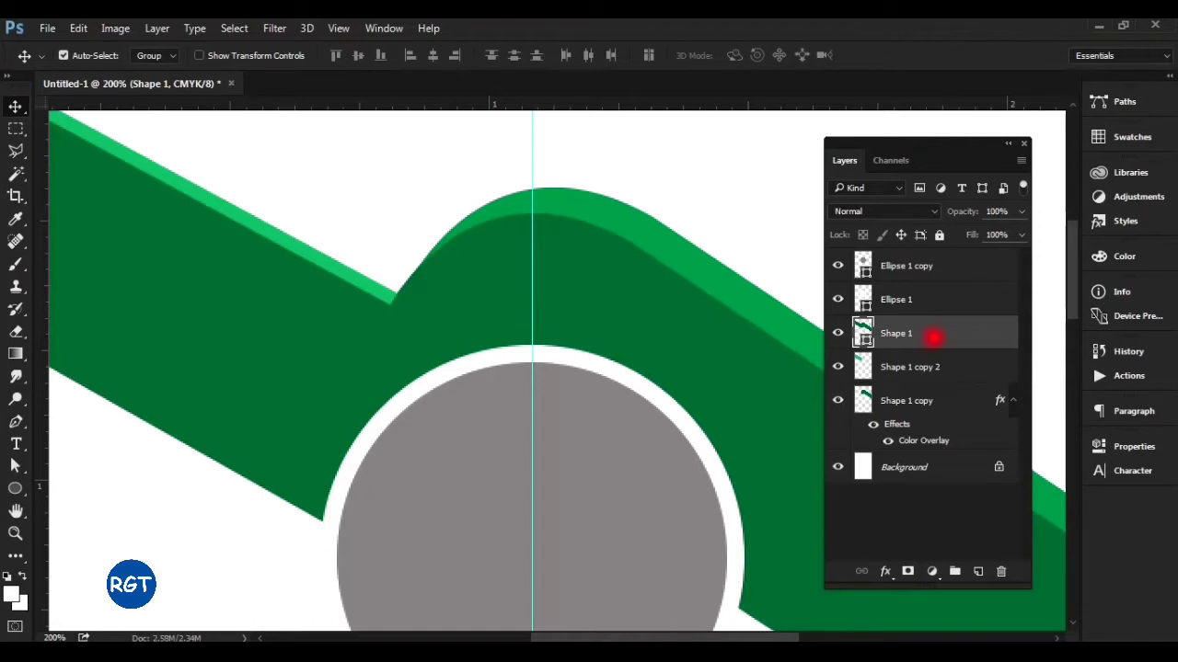
{"action": "key", "text": "ctrl+0"}
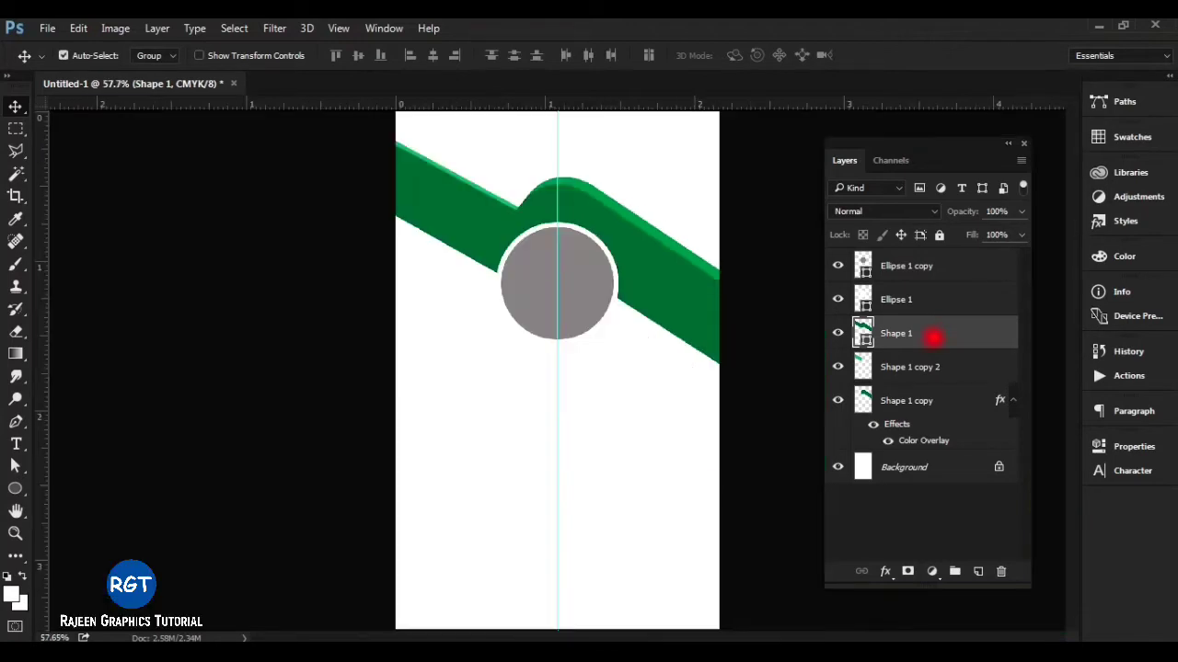
{"action": "left_click", "coordinate": [931, 299]}
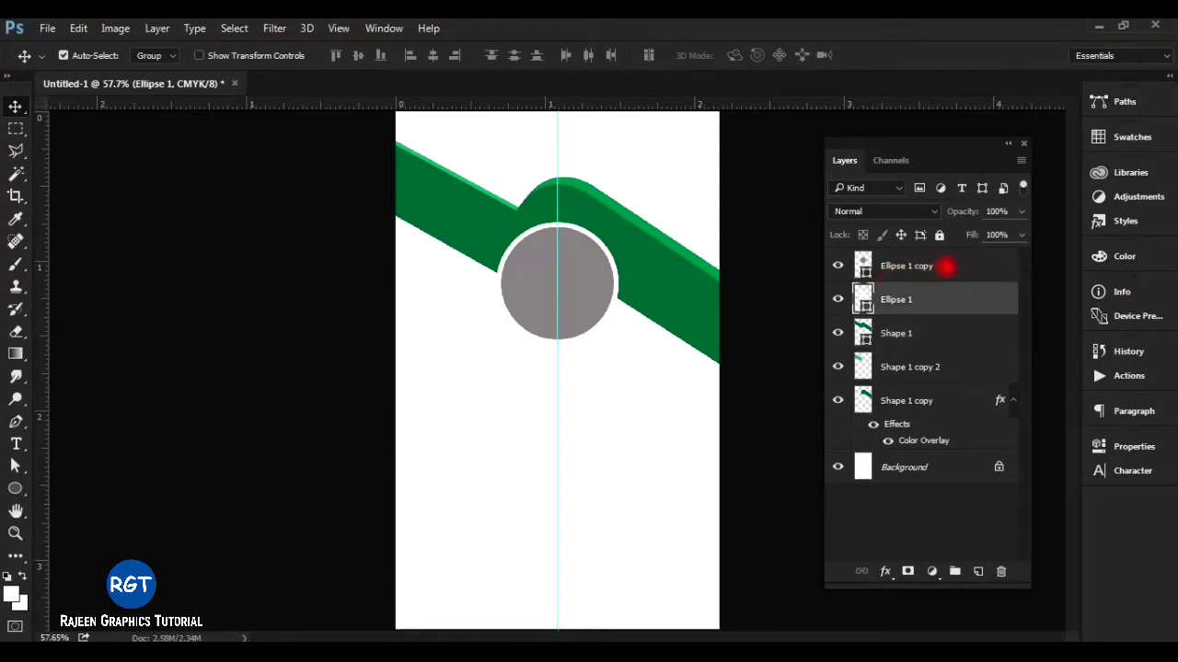
{"action": "left_click", "coordinate": [951, 265], "text": "ctrl"}
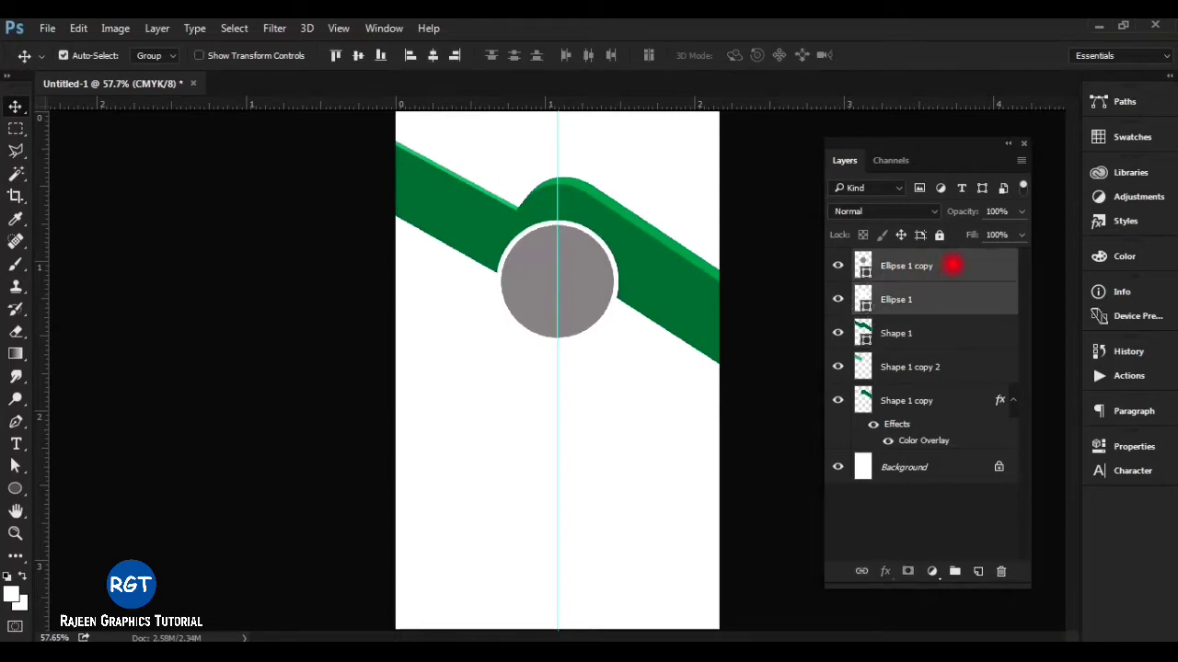
{"action": "left_click", "coordinate": [773, 245]}
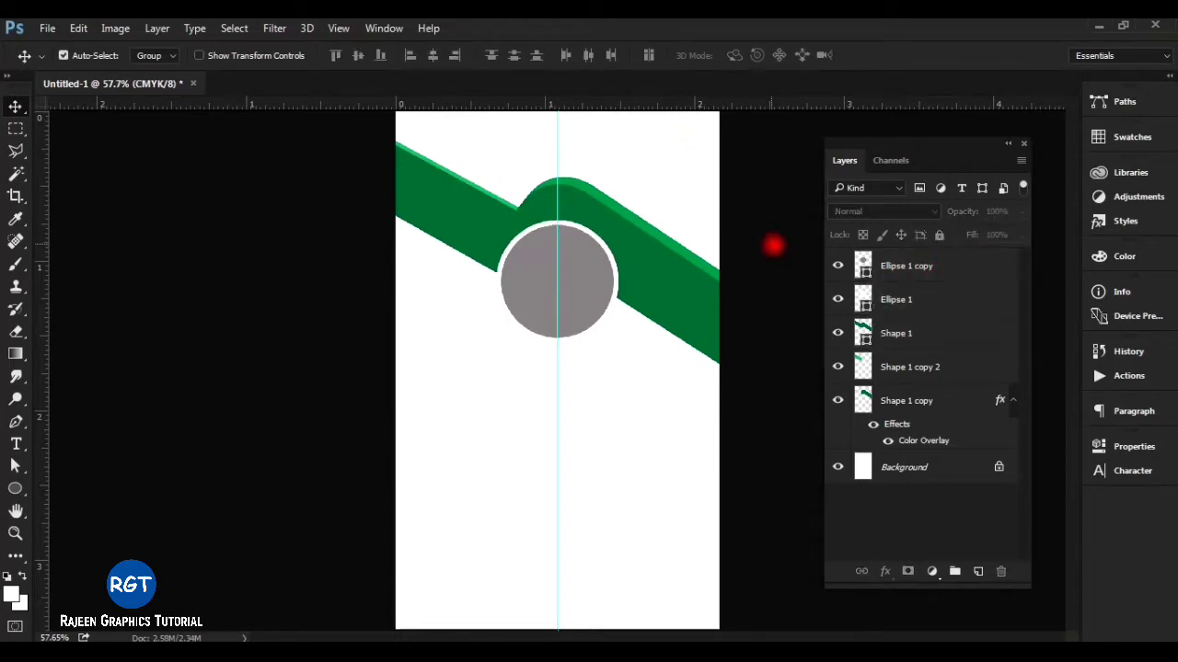
{"action": "left_click", "coordinate": [944, 368]}
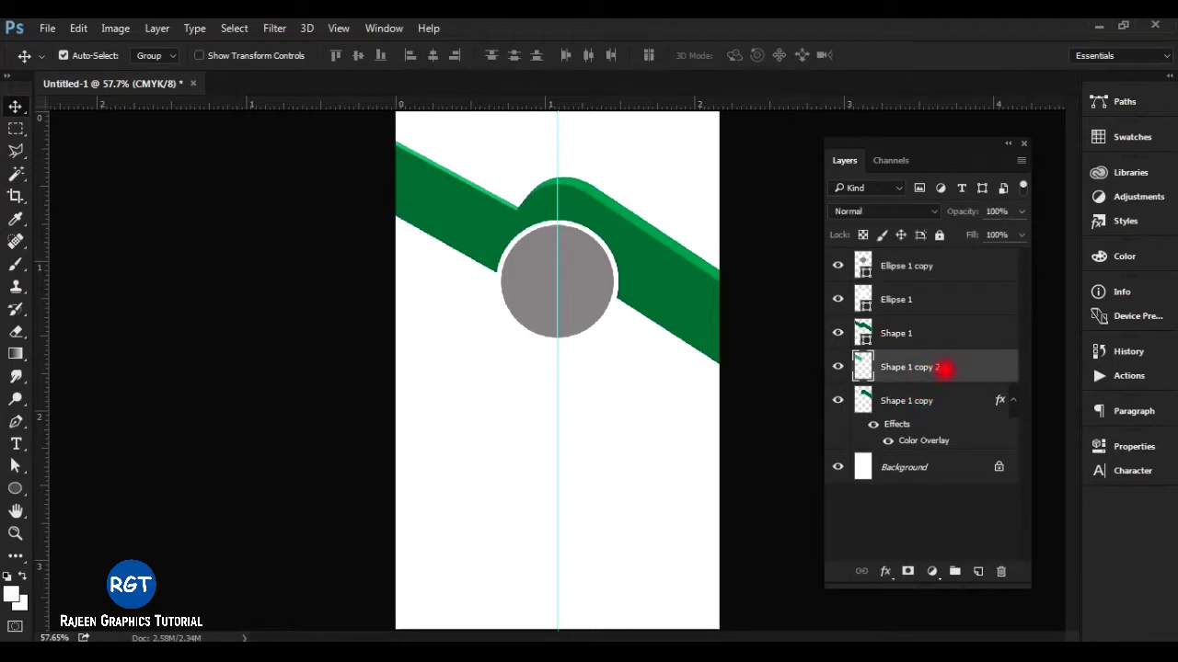
- Add a bright green #0dc76b Color Overlay to Shape 1 copy 2
{"action": "double_click", "coordinate": [862, 366]}
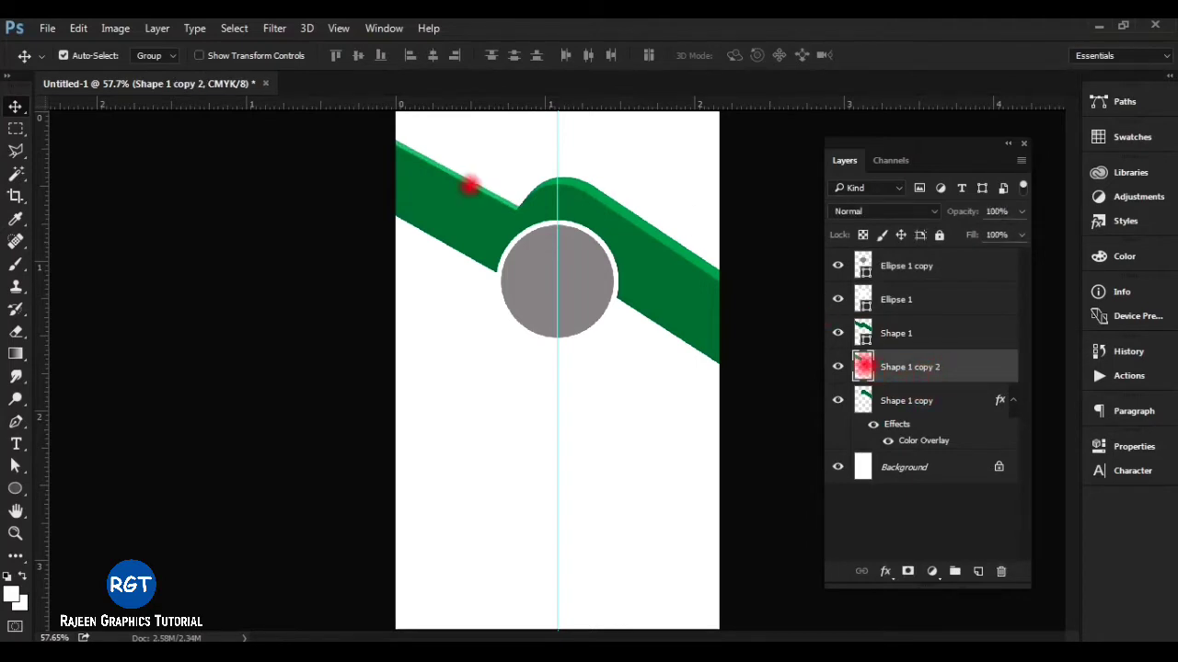
{"action": "left_click_drag", "start_coordinate": [775, 217], "coordinate": [854, 218]}
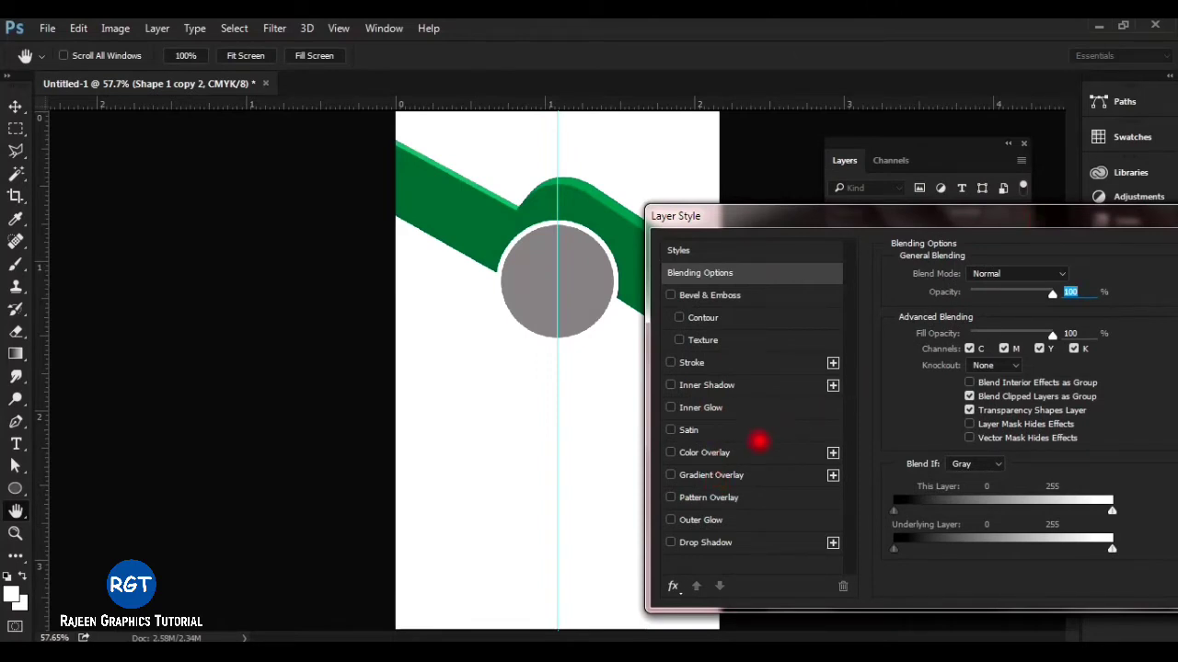
{"action": "left_click", "coordinate": [705, 452]}
{"action": "left_click", "coordinate": [1069, 278]}
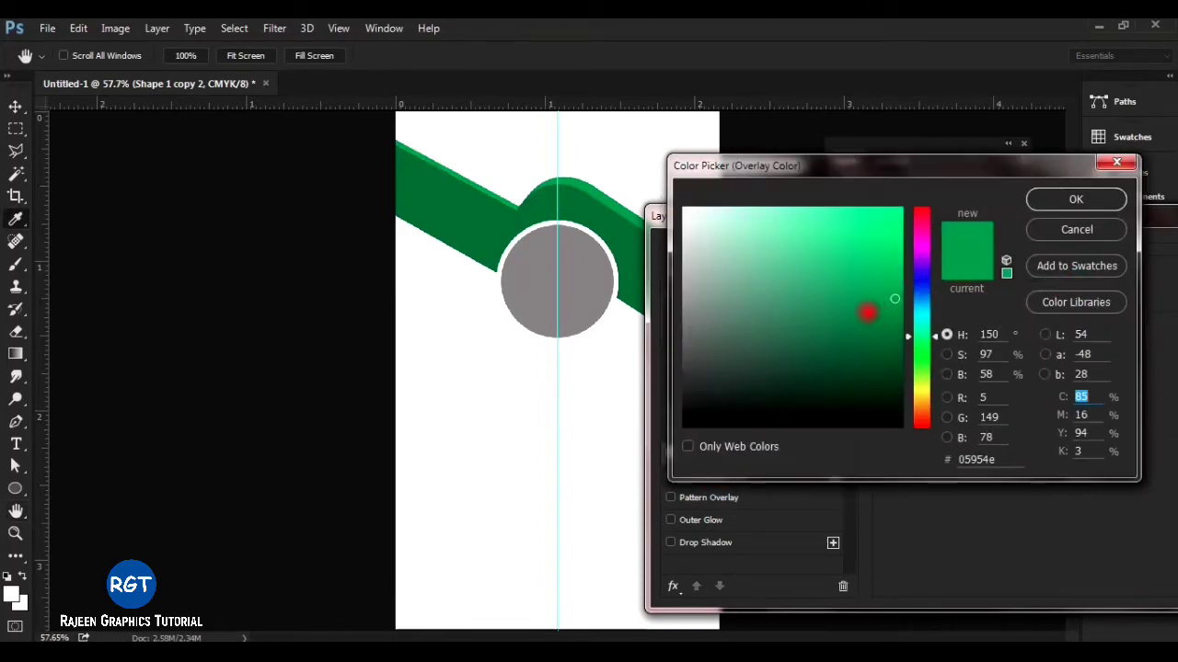
{"action": "left_click", "coordinate": [887, 265]}
{"action": "left_click_drag", "start_coordinate": [886, 264], "coordinate": [887, 256]}
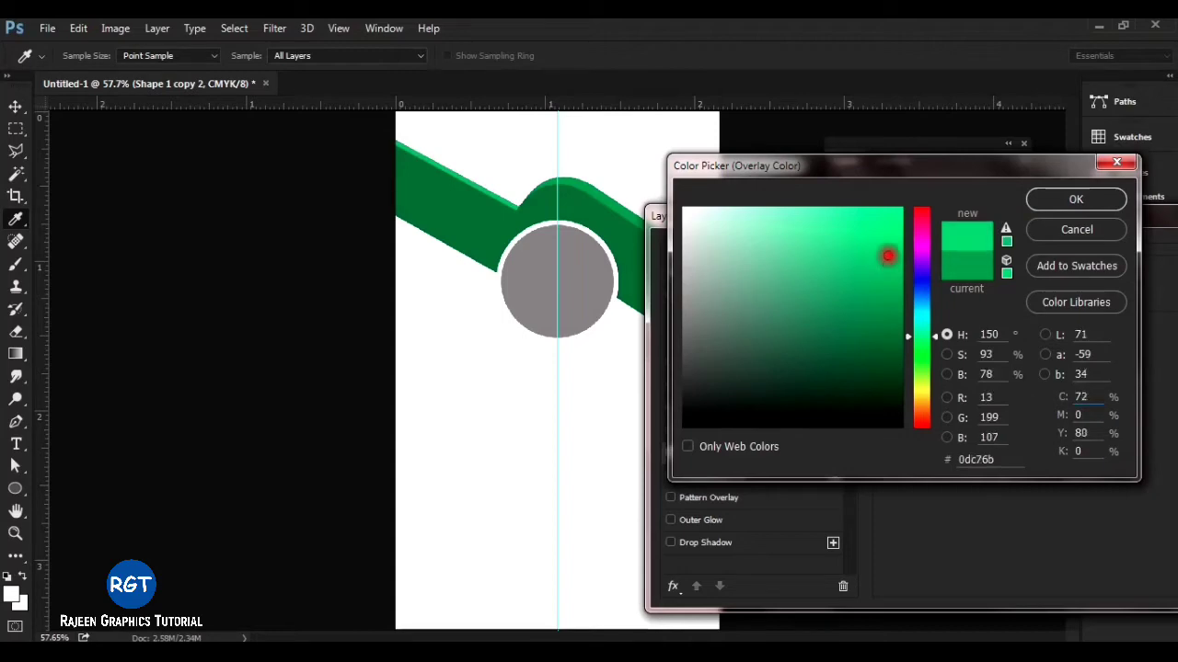
{"action": "left_click", "coordinate": [1072, 197]}
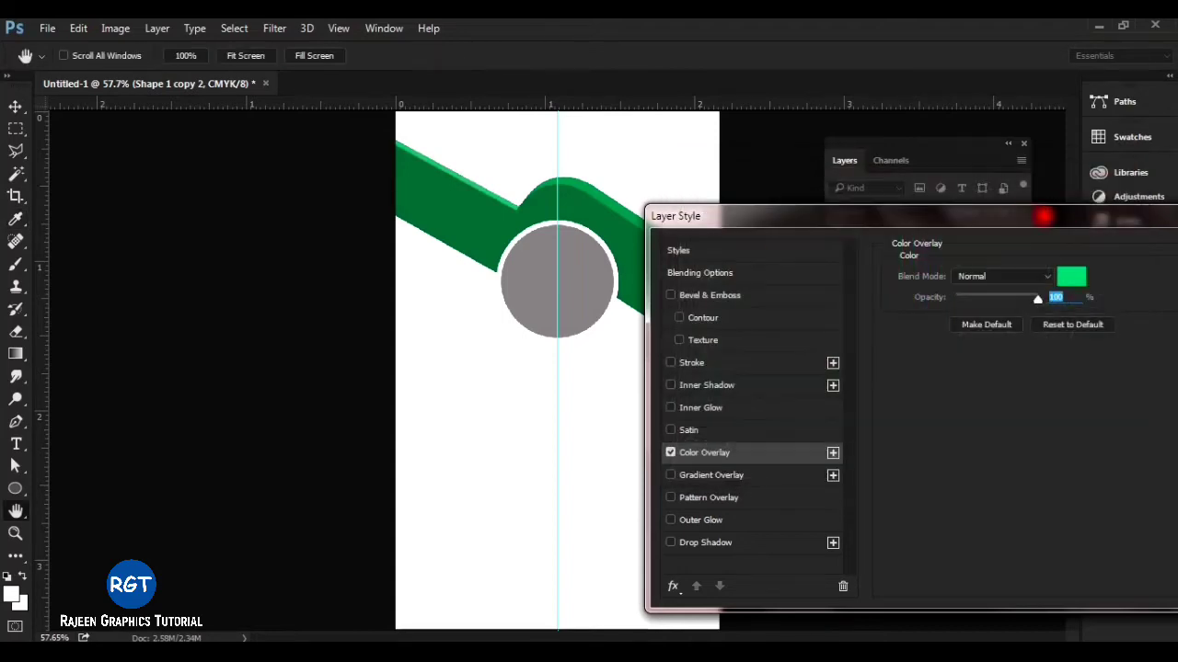
{"action": "left_click", "coordinate": [865, 315]}
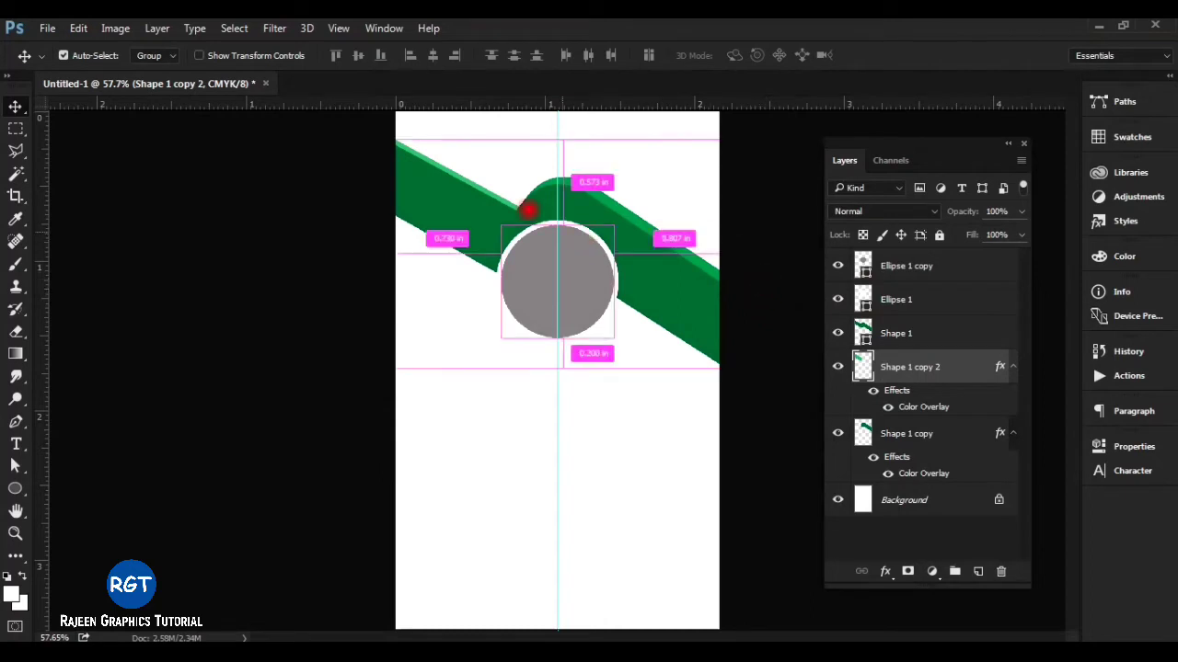
- Erase the stray bright-green tip at the bump's left corner, then fit the card in view
{"action": "key", "text": "ctrl+plus"}
{"action": "key", "text": "ctrl+plus"}
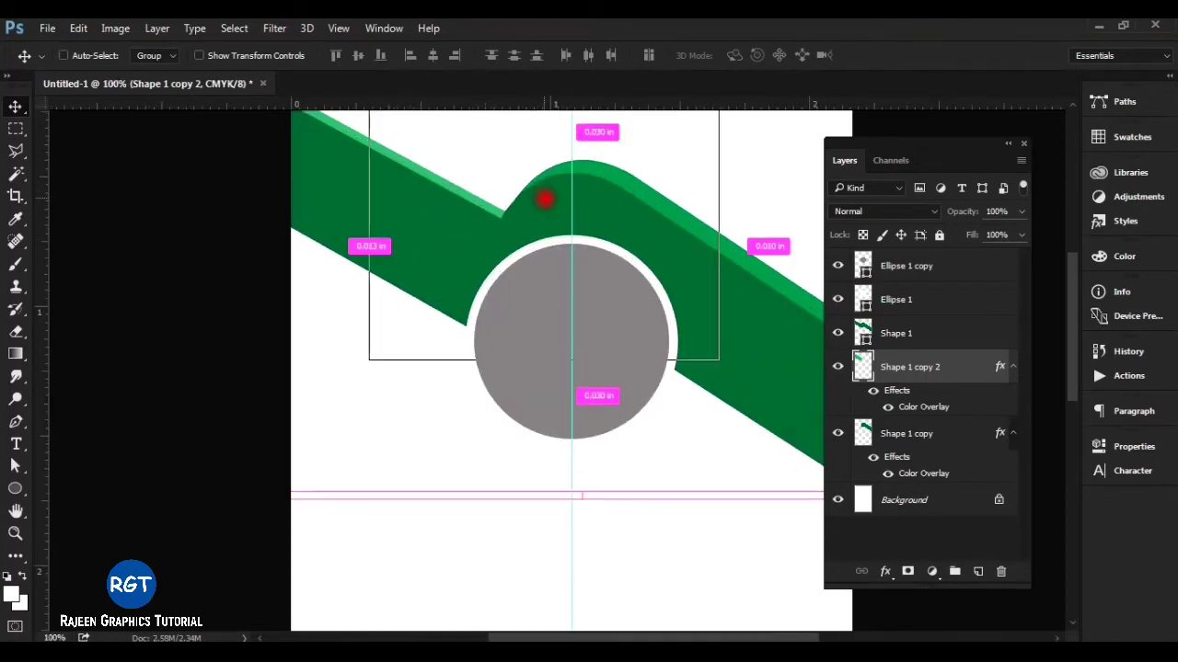
{"action": "key", "text": "ctrl+plus"}
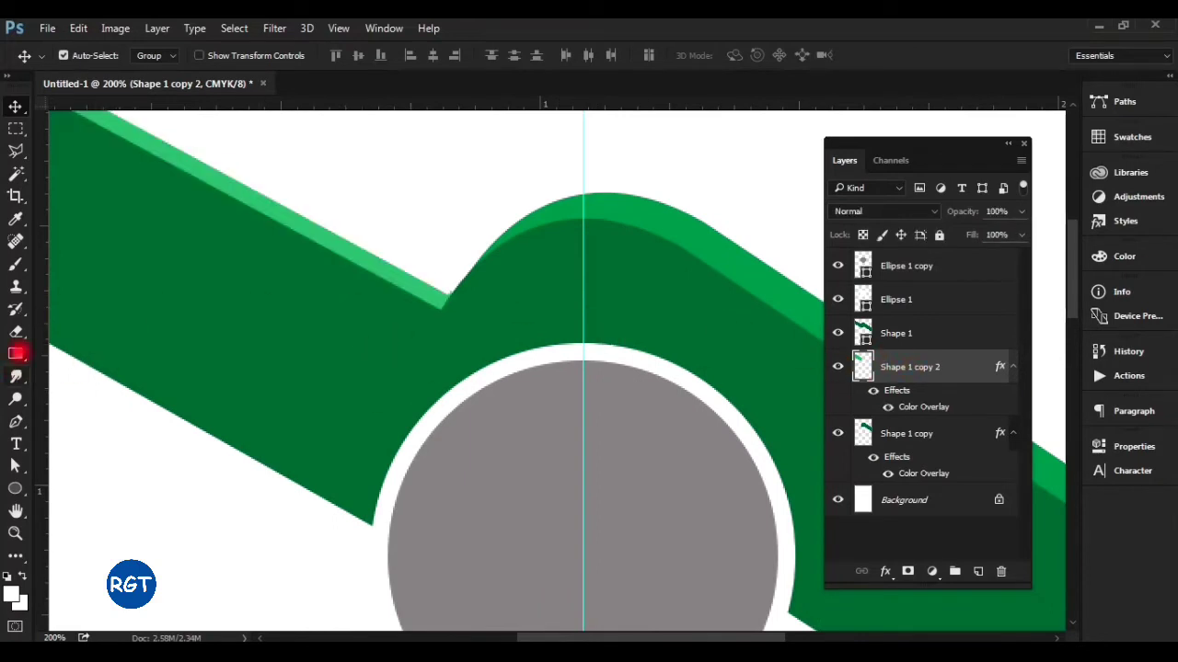
{"action": "left_click", "coordinate": [16, 334]}
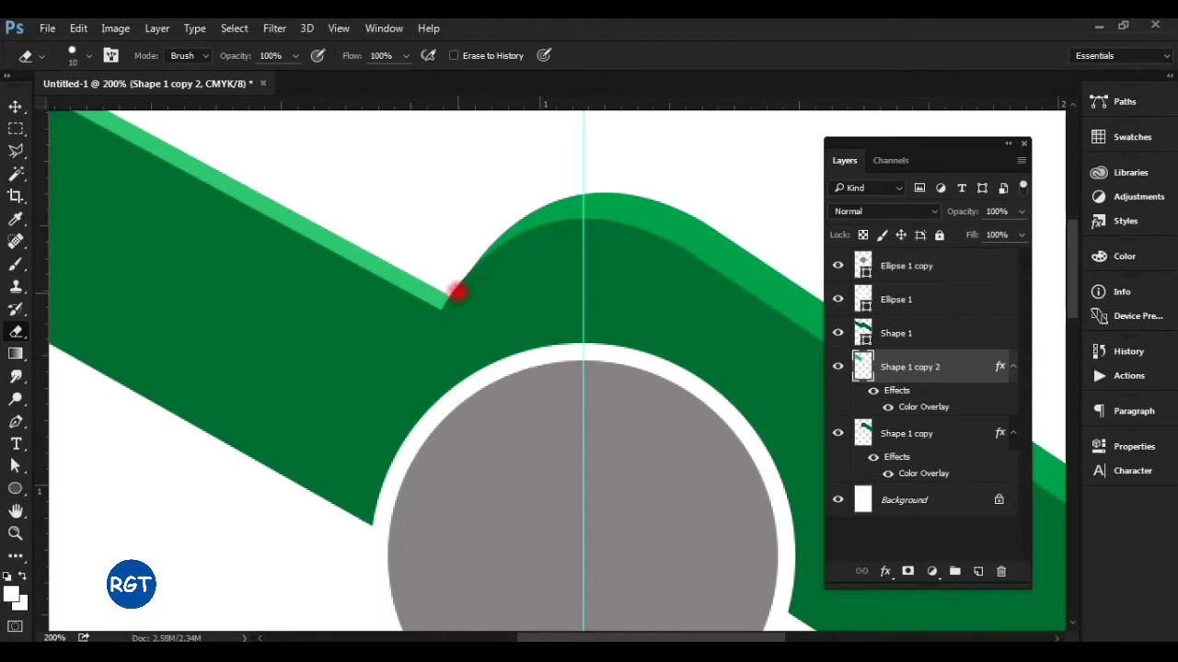
{"action": "key", "text": "ctrl+plus"}
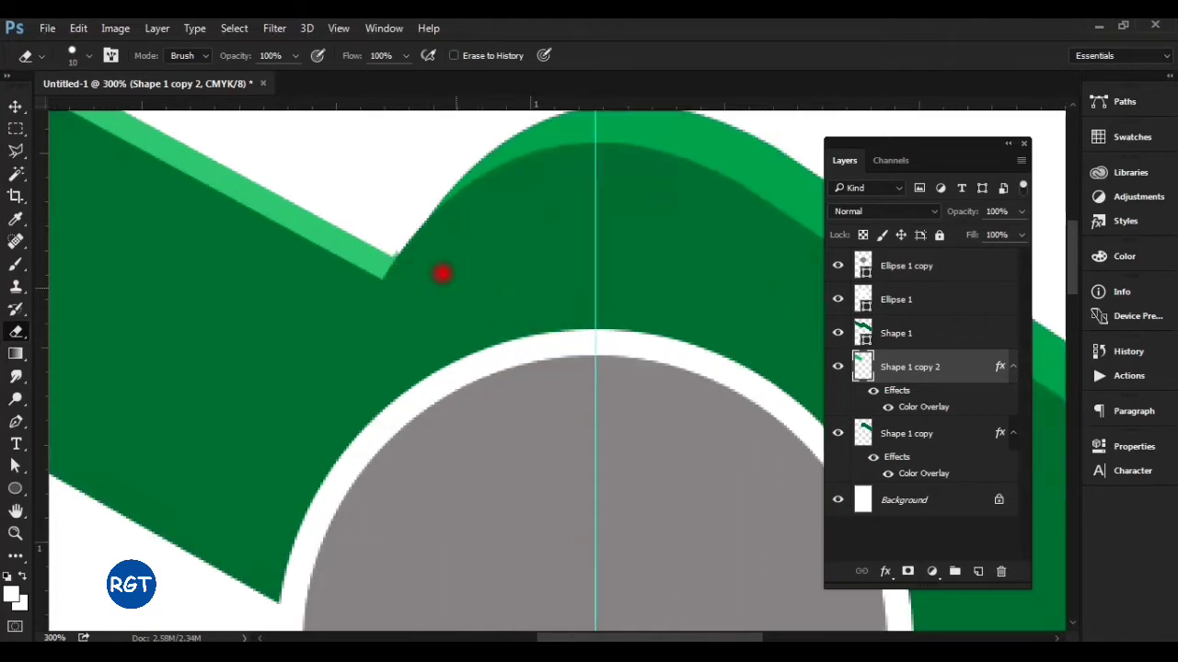
{"action": "left_click", "coordinate": [400, 243]}
{"action": "left_click", "coordinate": [15, 106]}
{"action": "key", "text": "ctrl+0"}
{"action": "key", "text": "ctrl+minus"}
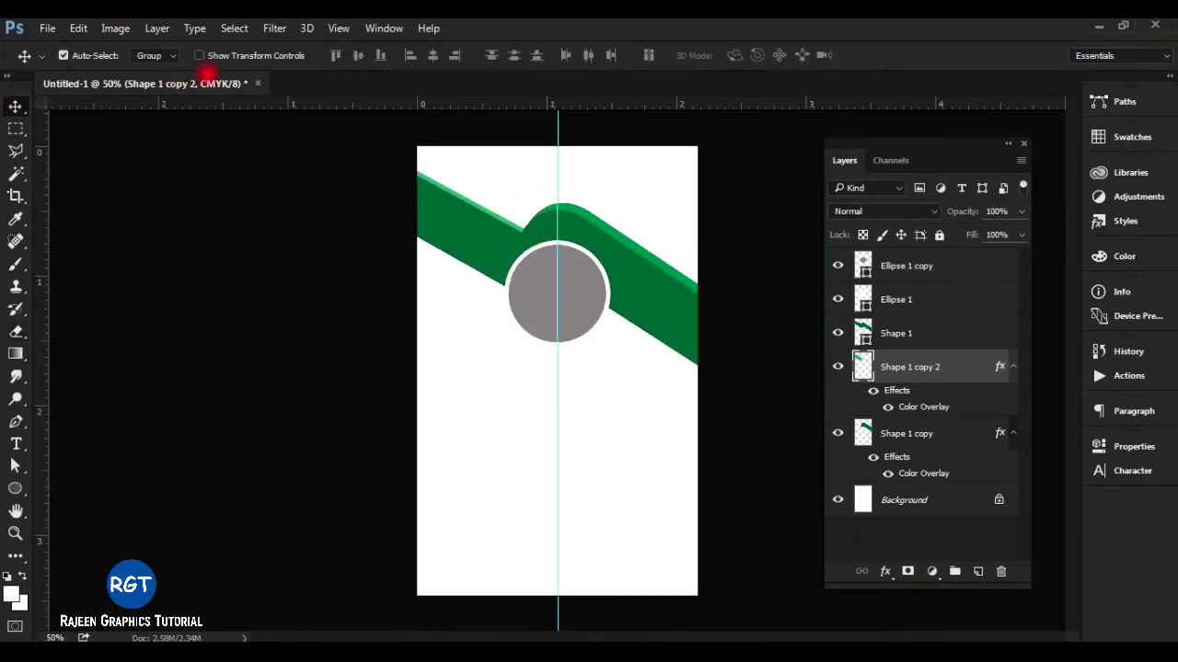
- Group the three band shape layers into a group named Design
{"action": "key", "text": "ctrl+minus"}
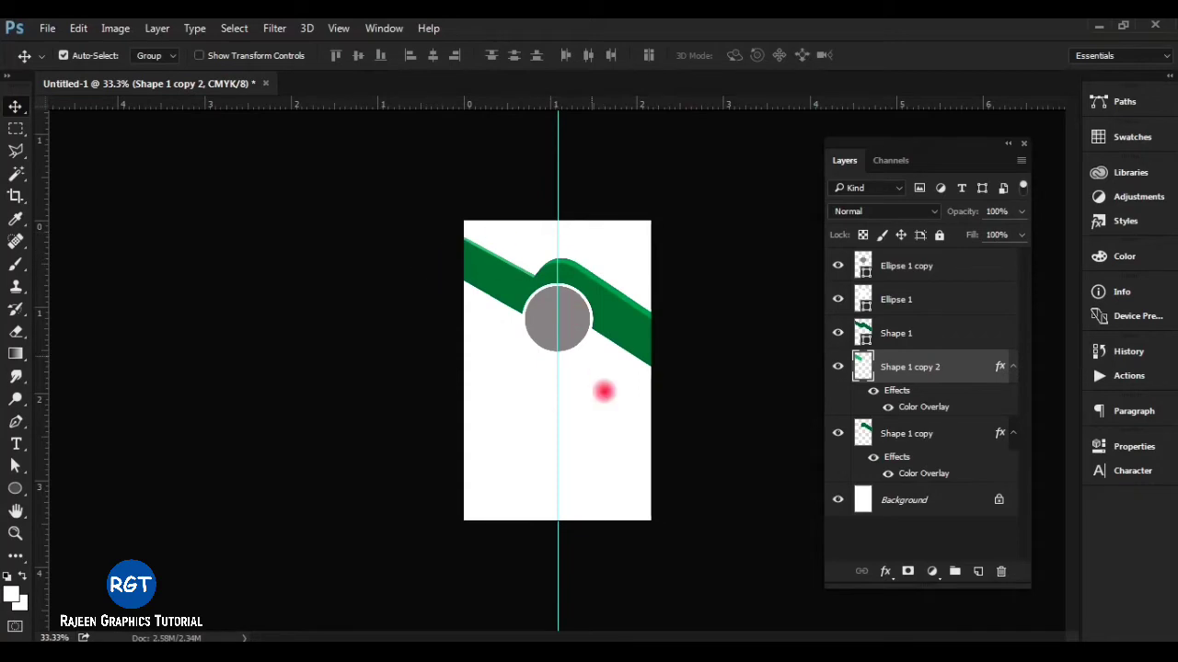
{"action": "key", "text": "ctrl+plus"}
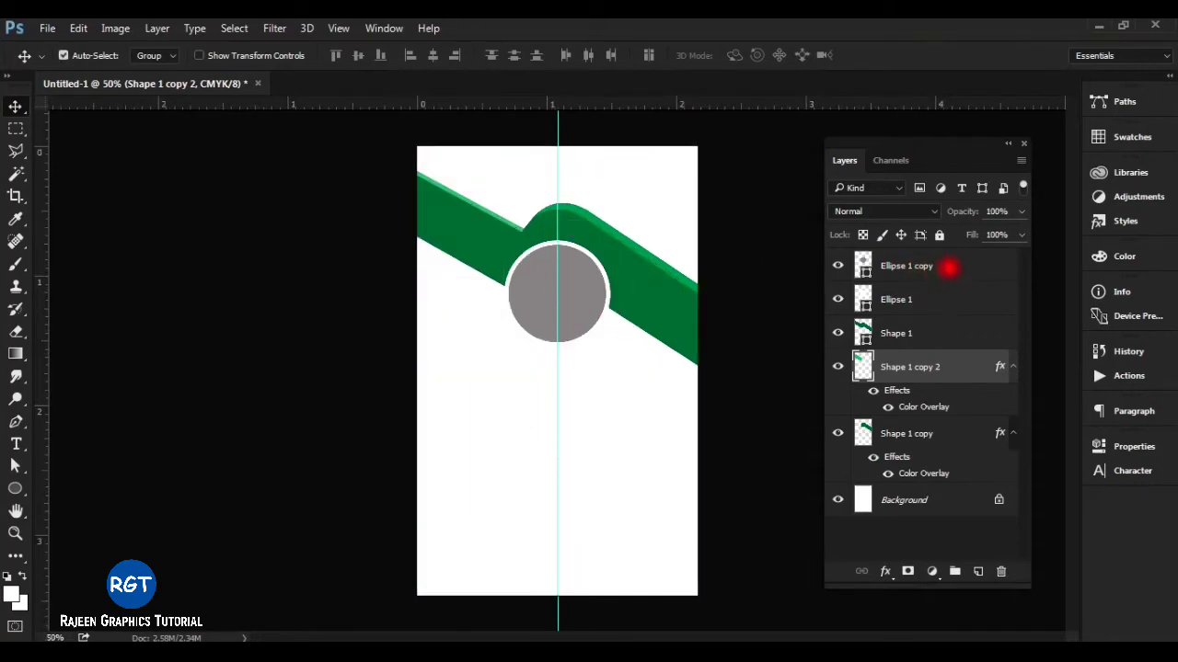
{"action": "left_click", "coordinate": [947, 267]}
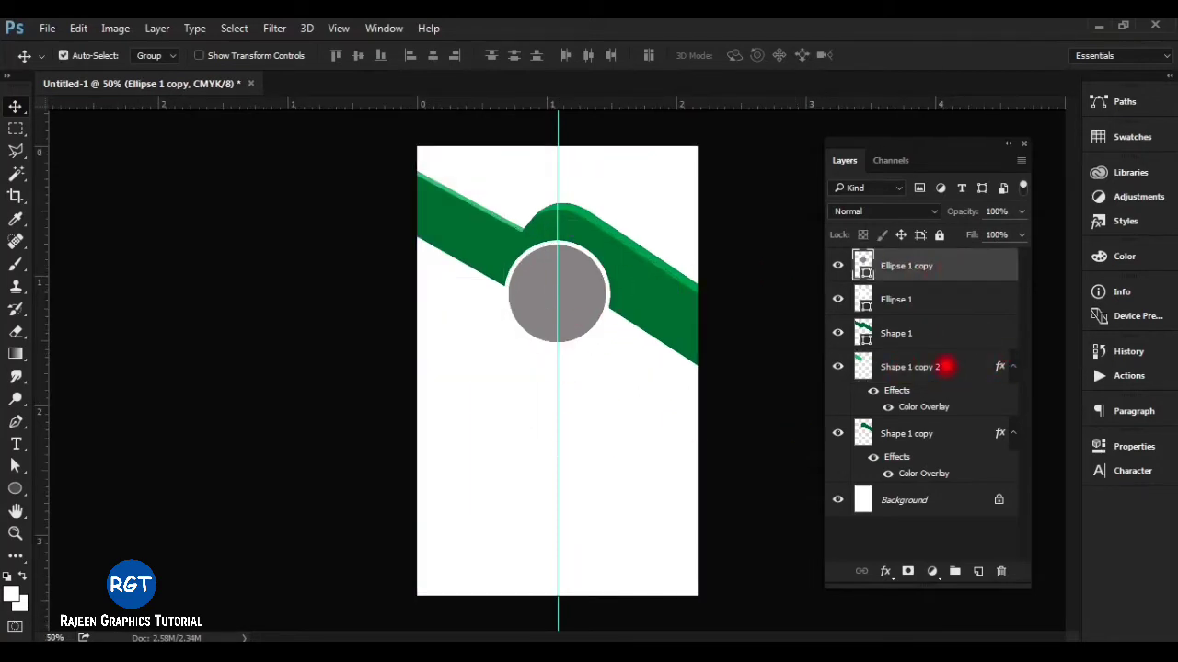
{"action": "left_click", "coordinate": [946, 367]}
{"action": "left_click", "coordinate": [934, 335]}
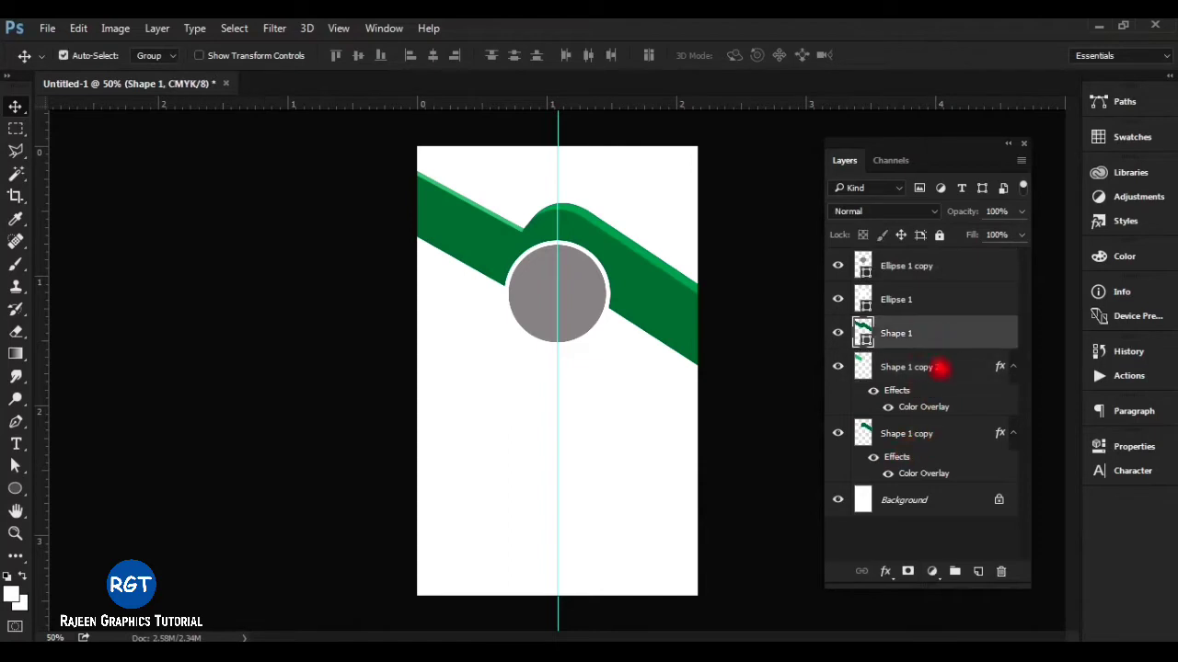
{"action": "left_click", "coordinate": [924, 433], "text": "shift"}
{"action": "left_click_drag", "start_coordinate": [929, 432], "coordinate": [954, 571]}
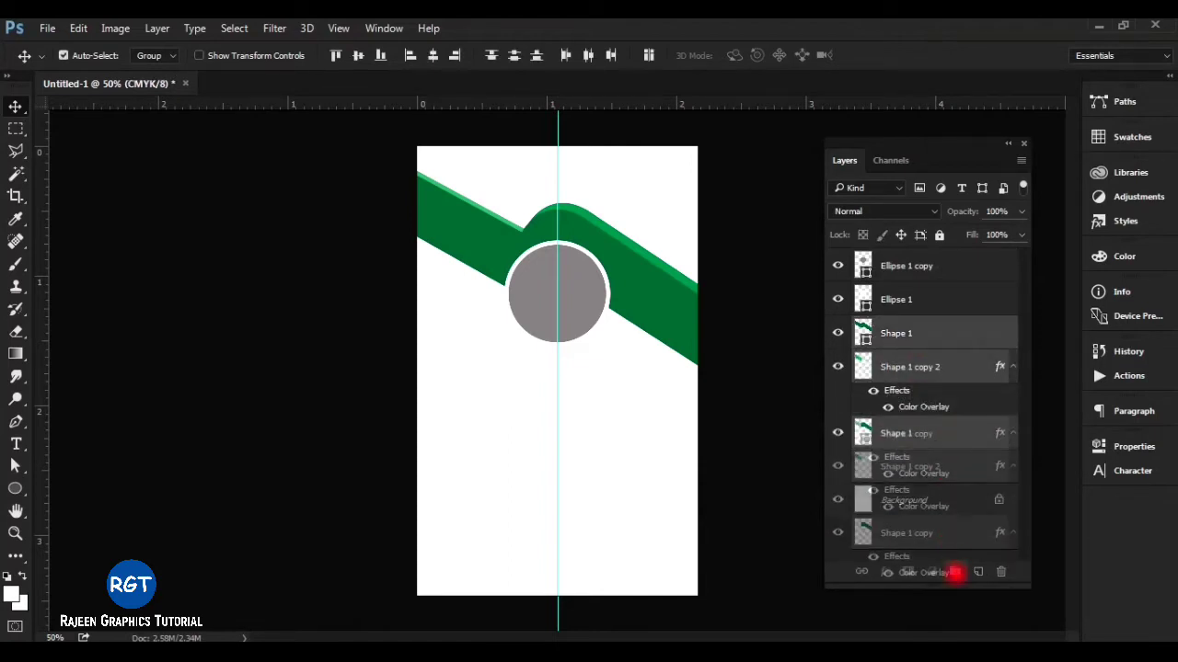
{"action": "double_click", "coordinate": [903, 325]}
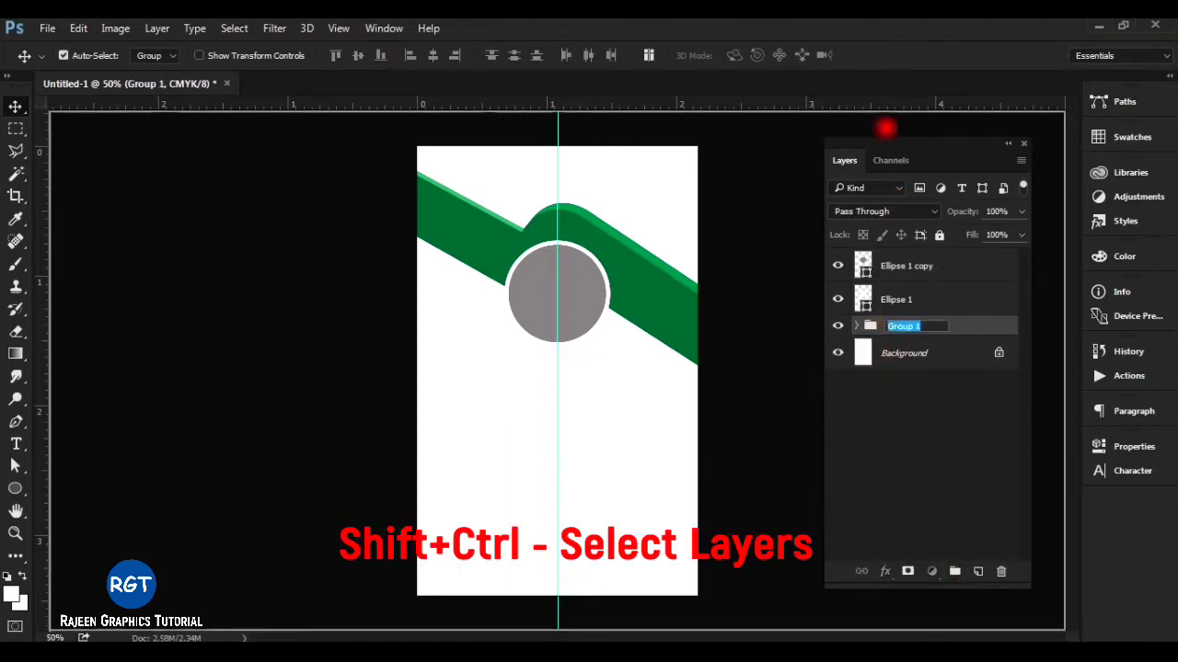
{"action": "type", "text": "Design"}
{"action": "key", "text": "Return"}
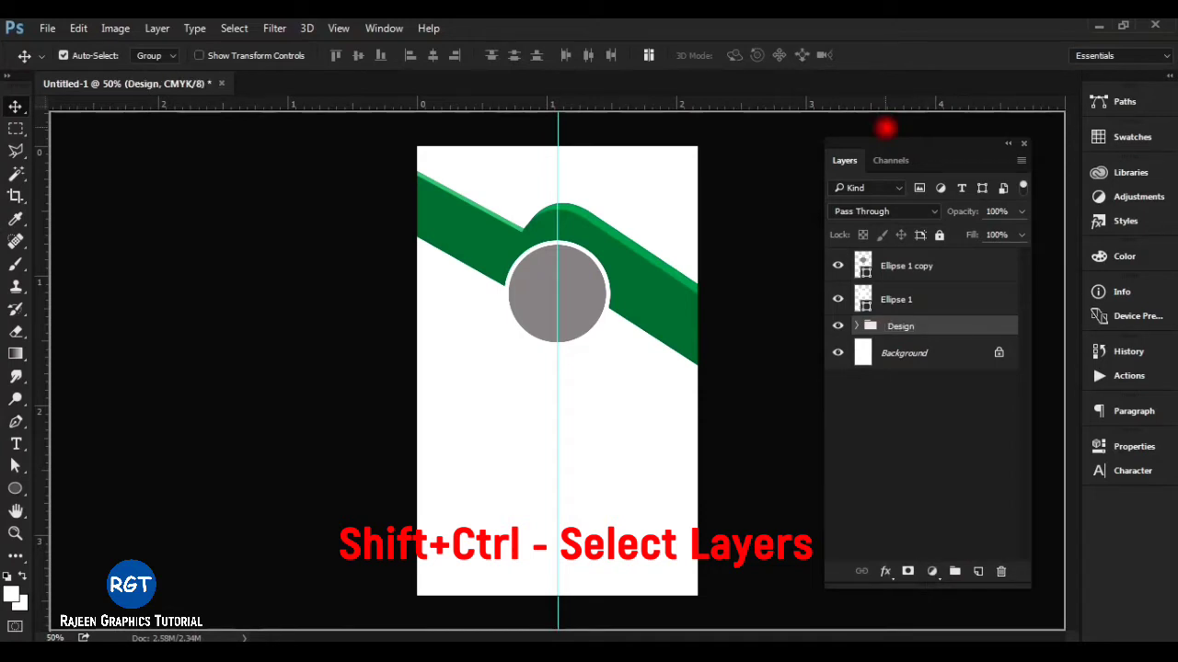
- Group Ellipse 1 and Ellipse 1 copy into a group named Photo
{"action": "left_click", "coordinate": [906, 266]}
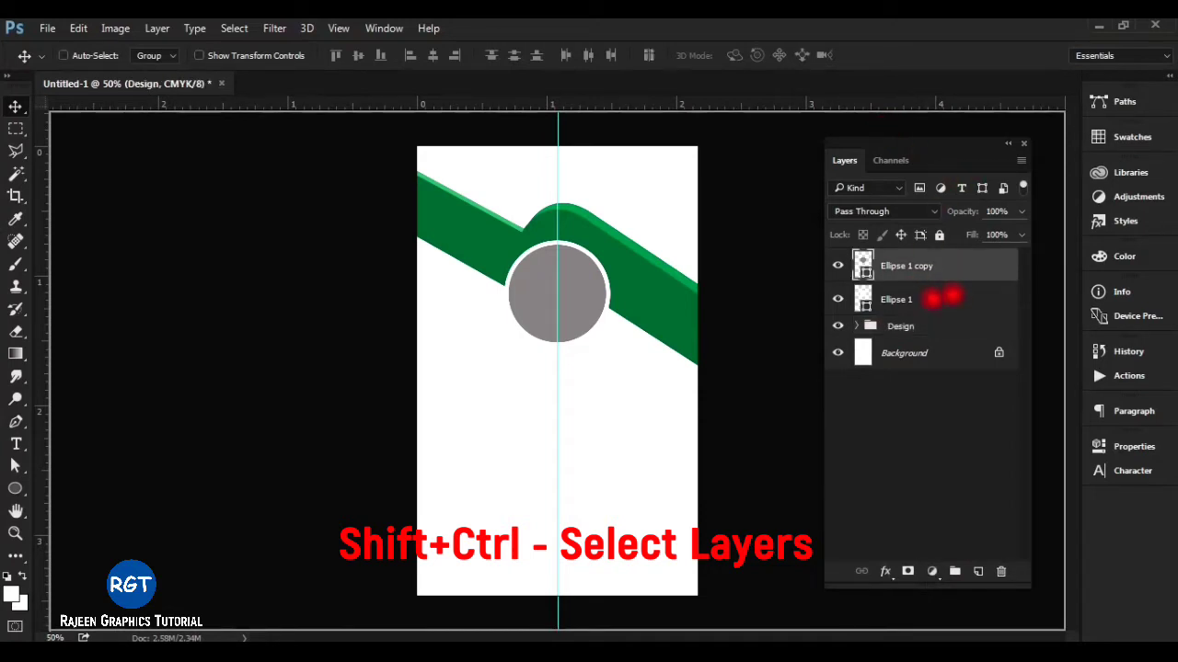
{"action": "left_click", "coordinate": [892, 292], "text": "shift"}
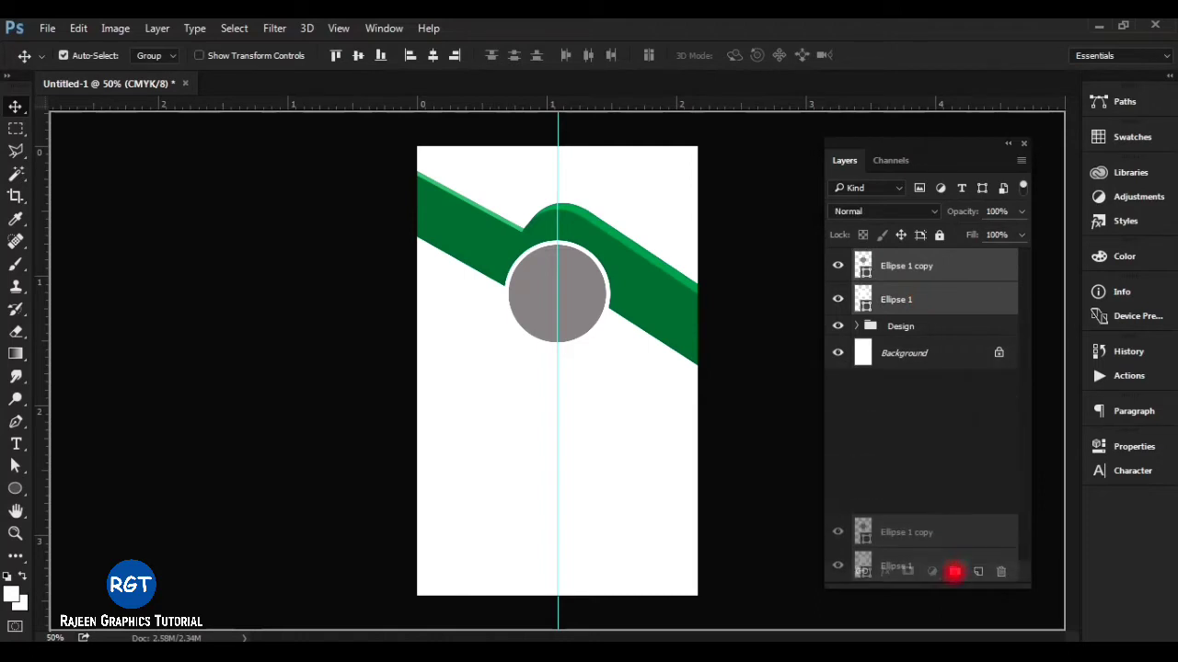
{"action": "left_click_drag", "start_coordinate": [918, 294], "coordinate": [933, 431]}
{"action": "key", "text": "ctrl+g"}
{"action": "type", "text": "Photo"}
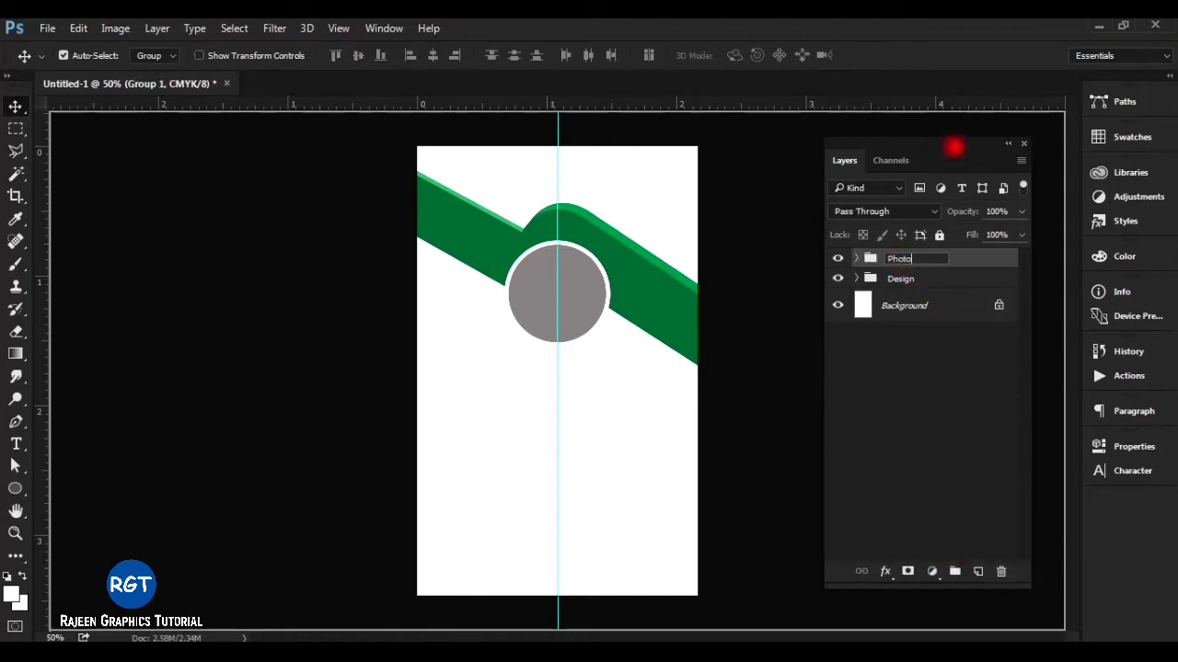
{"action": "key", "text": "Return"}
- Select Ellipse 1 copy inside the Photo group and open the Model photo file
{"action": "left_click", "coordinate": [857, 258]}
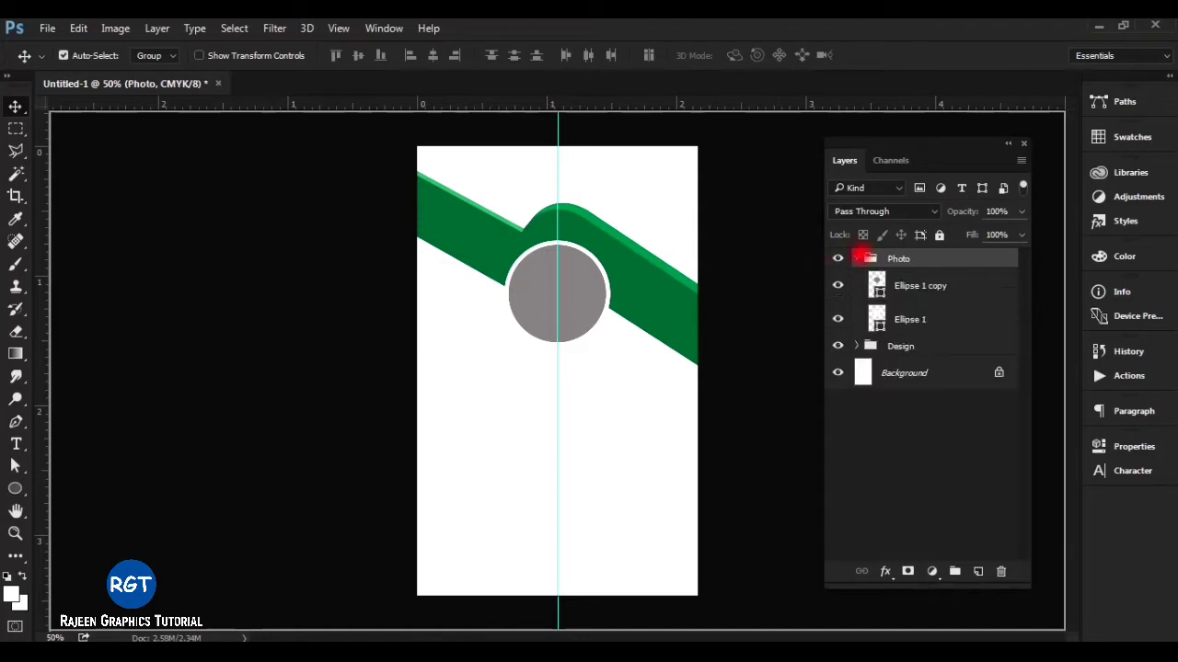
{"action": "left_click", "coordinate": [958, 281]}
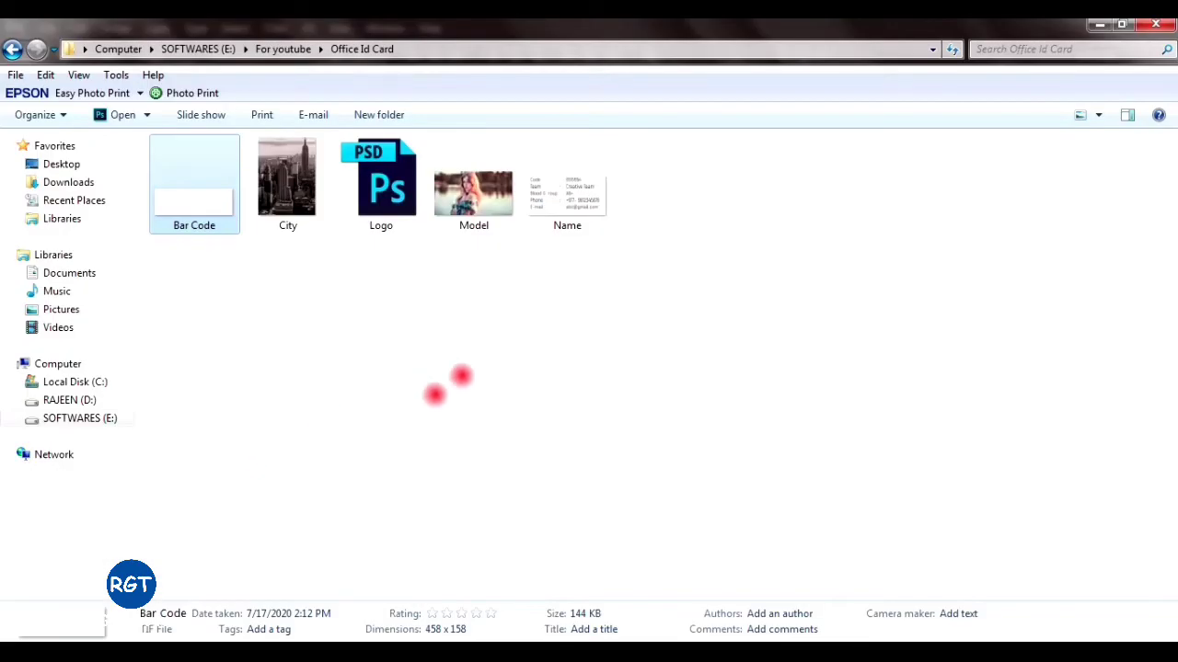
{"action": "left_click", "coordinate": [448, 386]}
{"action": "left_click_drag", "start_coordinate": [478, 221], "coordinate": [420, 499]}
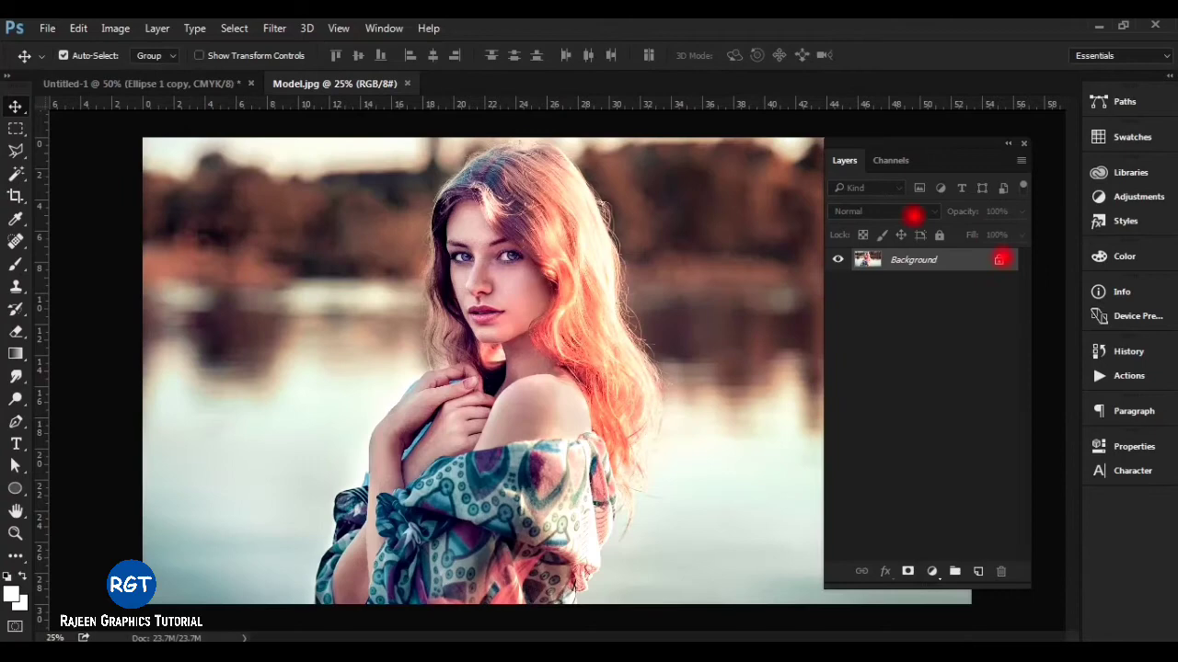
- Unlock the model photo, drop it into the card's Photo group, and scale it to about a third
{"action": "left_click", "coordinate": [1000, 260]}
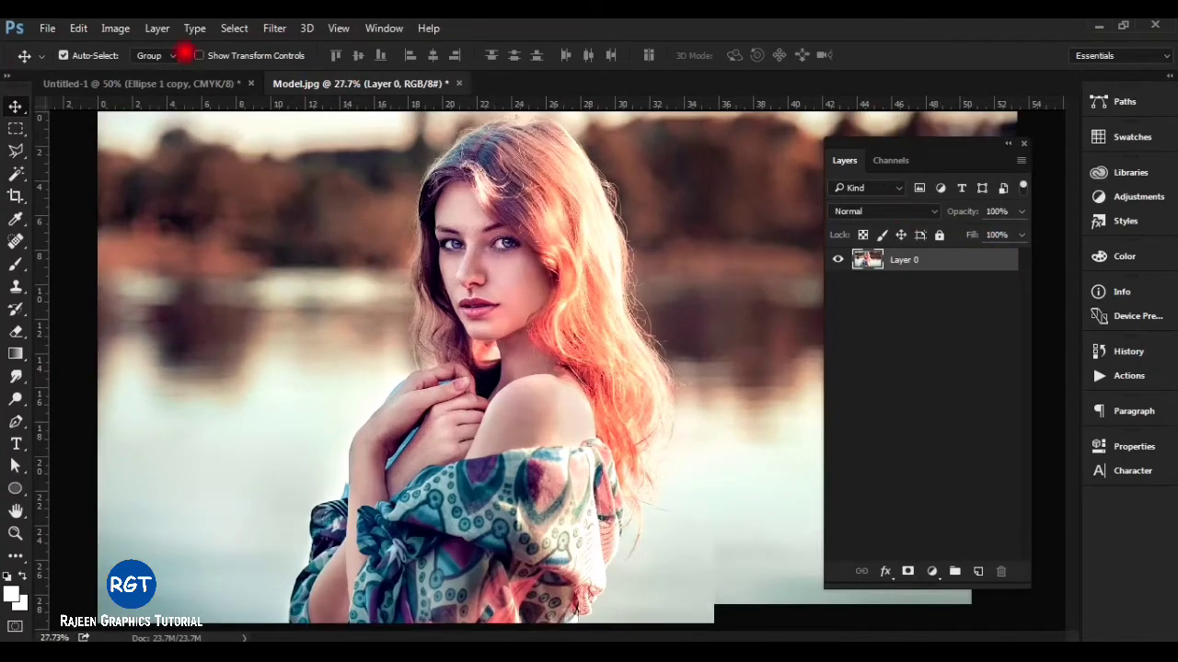
{"action": "mouse_move", "coordinate": [471, 273]}
{"action": "left_mouse_down"}
{"action": "mouse_move", "coordinate": [202, 89]}
{"action": "mouse_move", "coordinate": [447, 284]}
{"action": "left_mouse_up"}
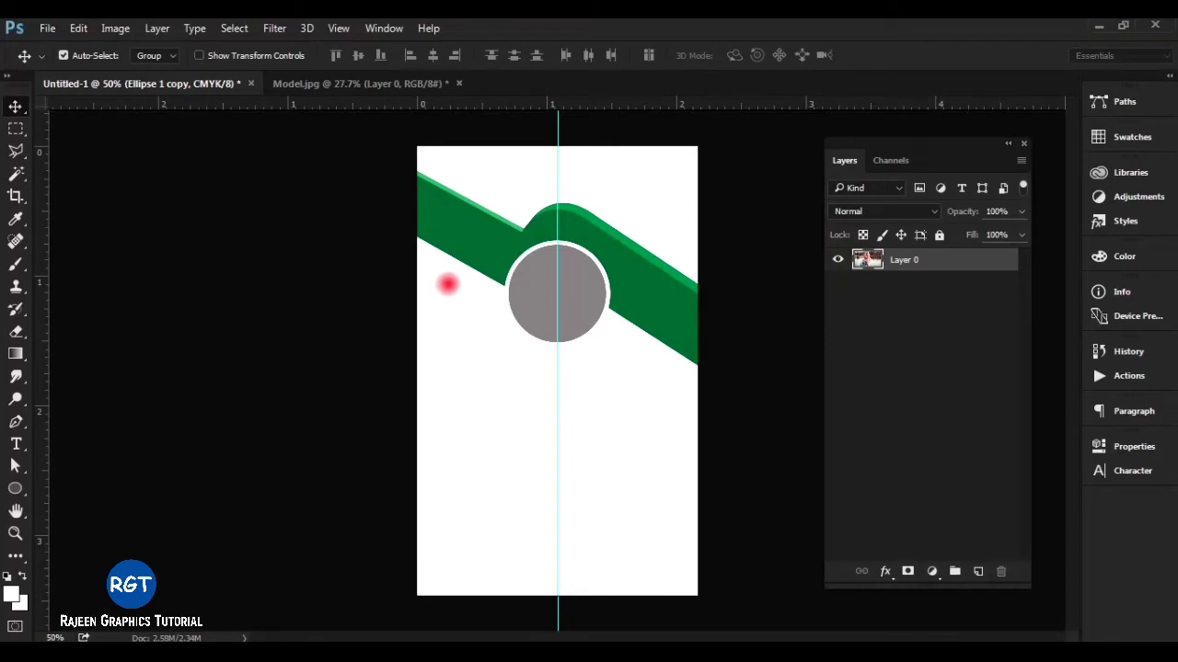
{"action": "left_click_drag", "start_coordinate": [447, 285], "coordinate": [447, 284]}
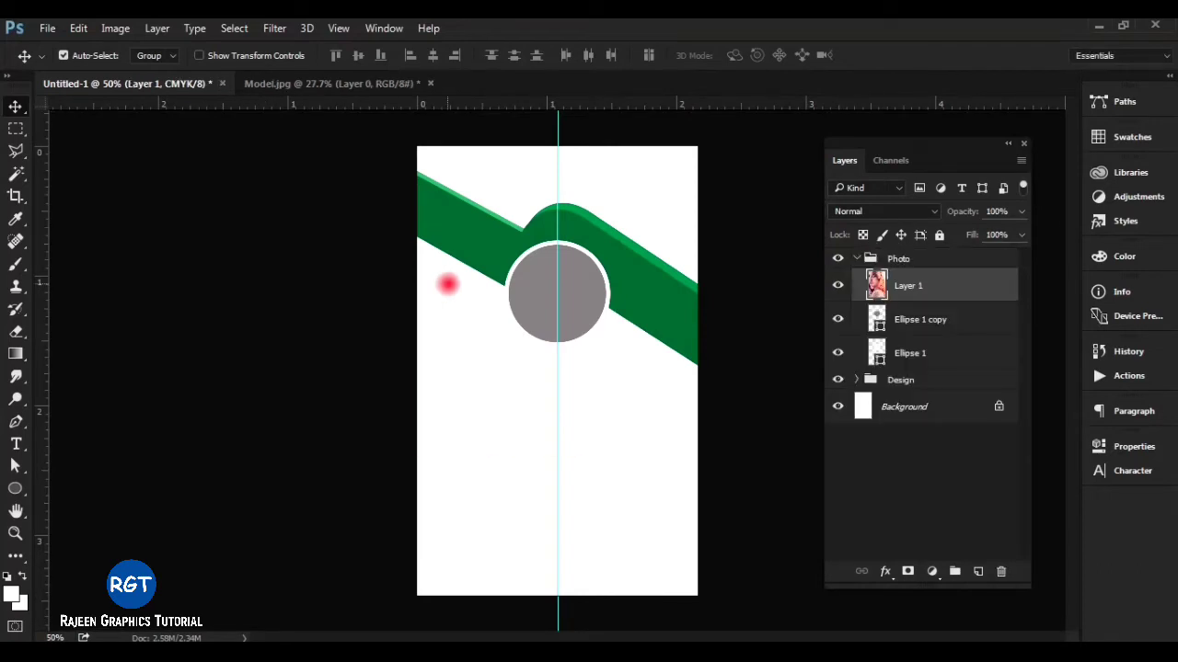
{"action": "key", "text": "ctrl+minus"}
{"action": "key", "text": "ctrl+minus"}
{"action": "key", "text": "ctrl+minus"}
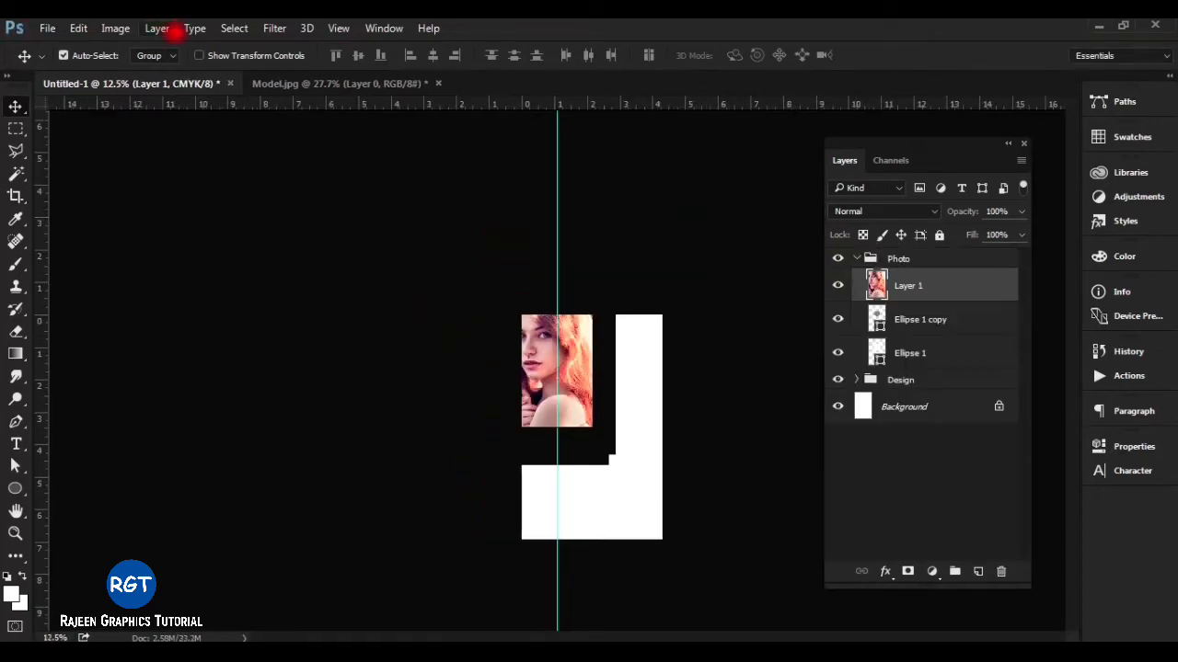
{"action": "left_click", "coordinate": [80, 28]}
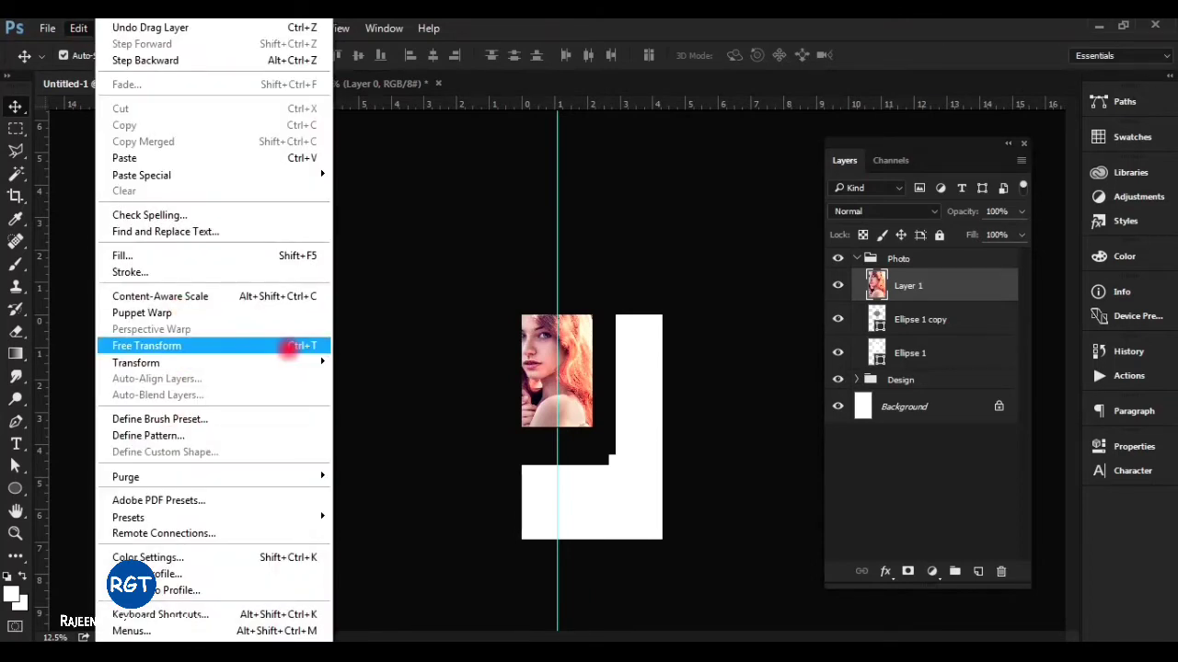
{"action": "left_click", "coordinate": [290, 346]}
{"action": "left_click_drag", "start_coordinate": [777, 276], "coordinate": [635, 346]}
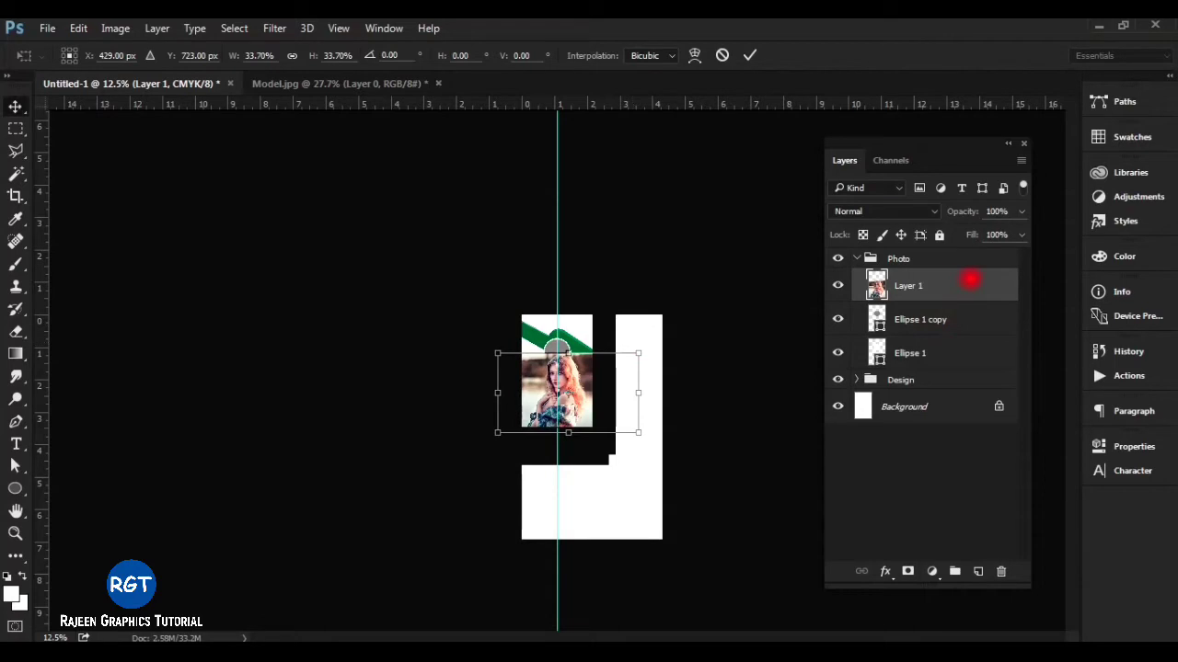
{"action": "key", "text": "Return"}
- Clip the photo to the circle and resize it to about 32% to fill the ring
{"action": "right_click", "coordinate": [691, 372]}
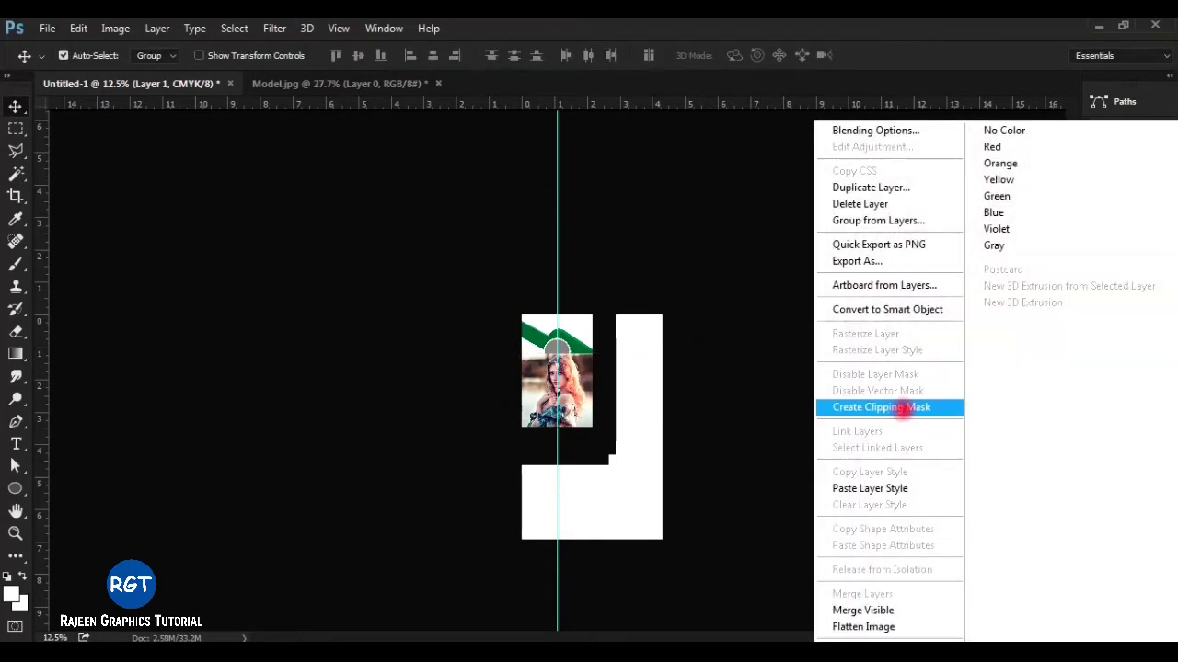
{"action": "left_click", "coordinate": [885, 407]}
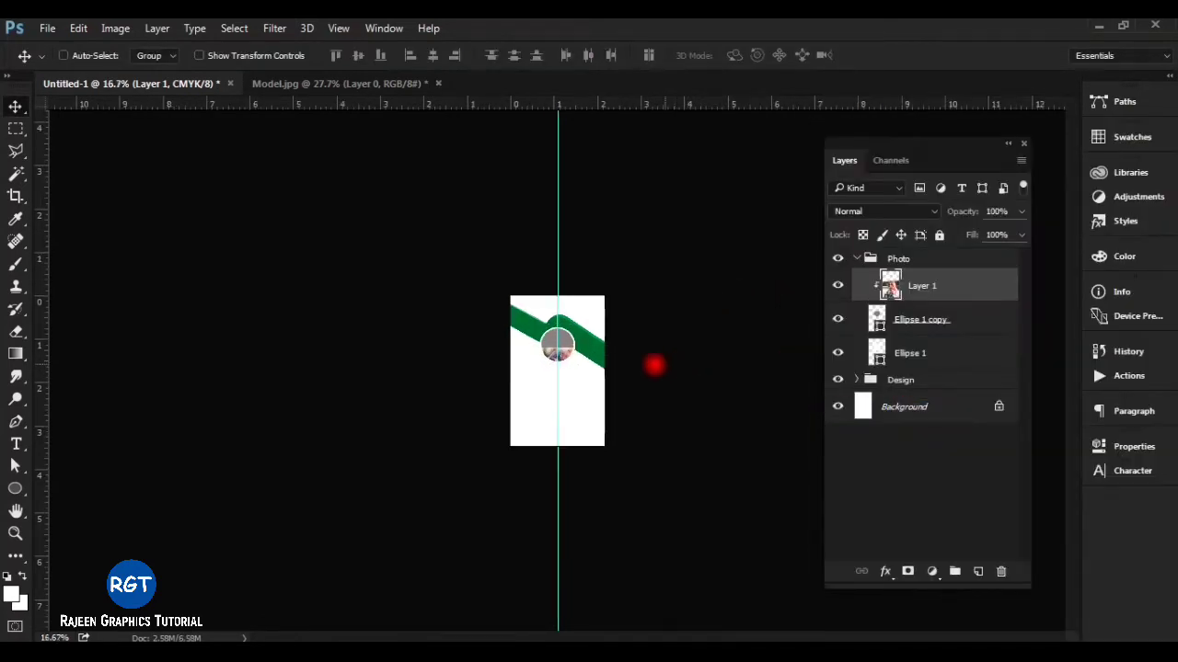
{"action": "key", "text": "ctrl+t"}
{"action": "key", "text": "ctrl+plus"}
{"action": "left_click_drag", "start_coordinate": [617, 401], "coordinate": [598, 368]}
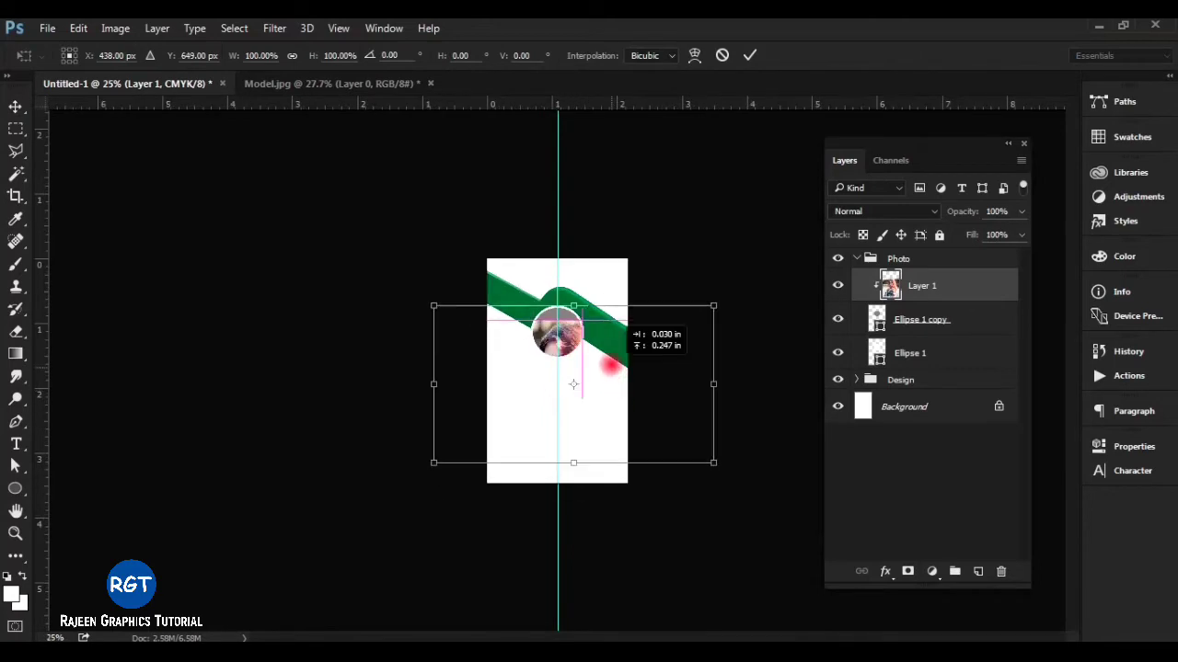
{"action": "mouse_move", "coordinate": [715, 447]}
{"action": "left_mouse_down"}
{"action": "mouse_move", "coordinate": [631, 390]}
{"action": "mouse_move", "coordinate": [601, 296]}
{"action": "left_mouse_up"}
{"action": "key", "text": "ctrl+plus"}
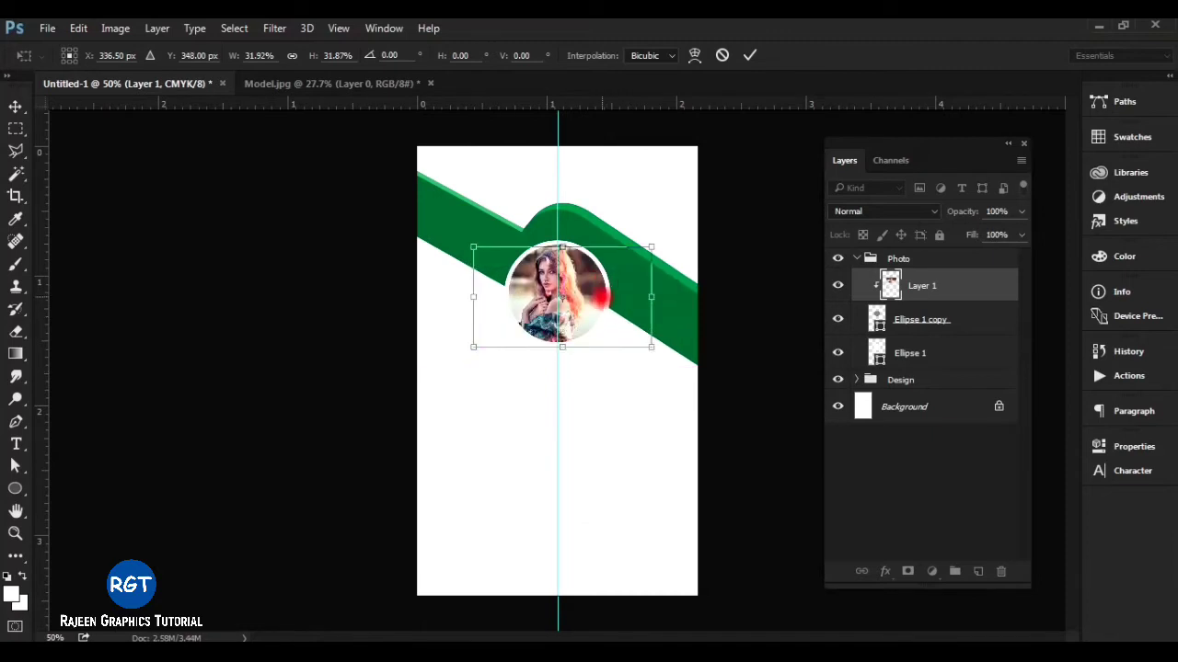
{"action": "key", "text": "ctrl+plus"}
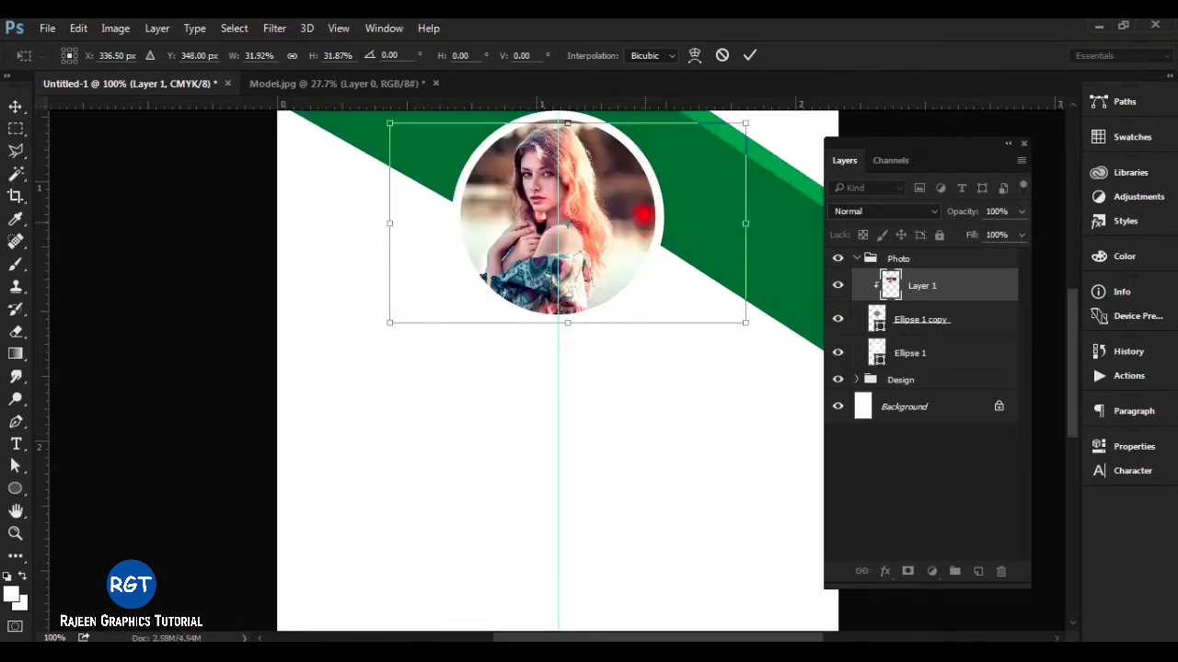
{"action": "left_click_drag", "start_coordinate": [638, 216], "coordinate": [607, 280]}
{"action": "key", "text": "Return"}
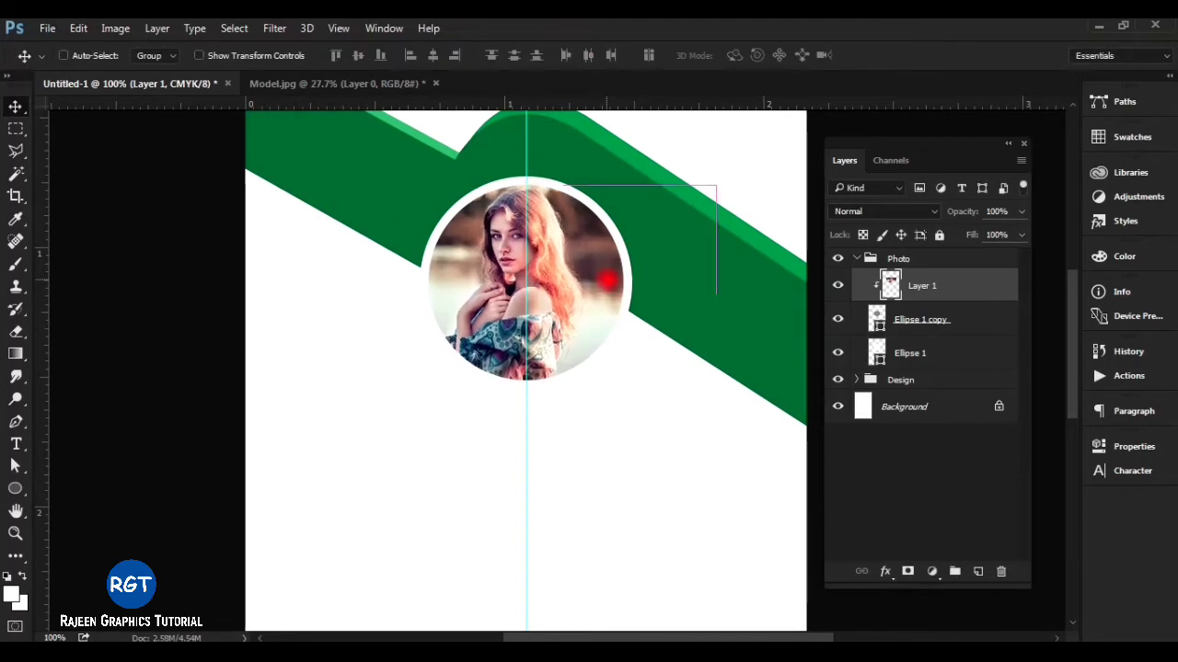
{"action": "key", "text": "ctrl+0"}
- Add the cardholder's name below the photo circle as Akrobat Bold text
{"action": "left_click", "coordinate": [857, 258]}
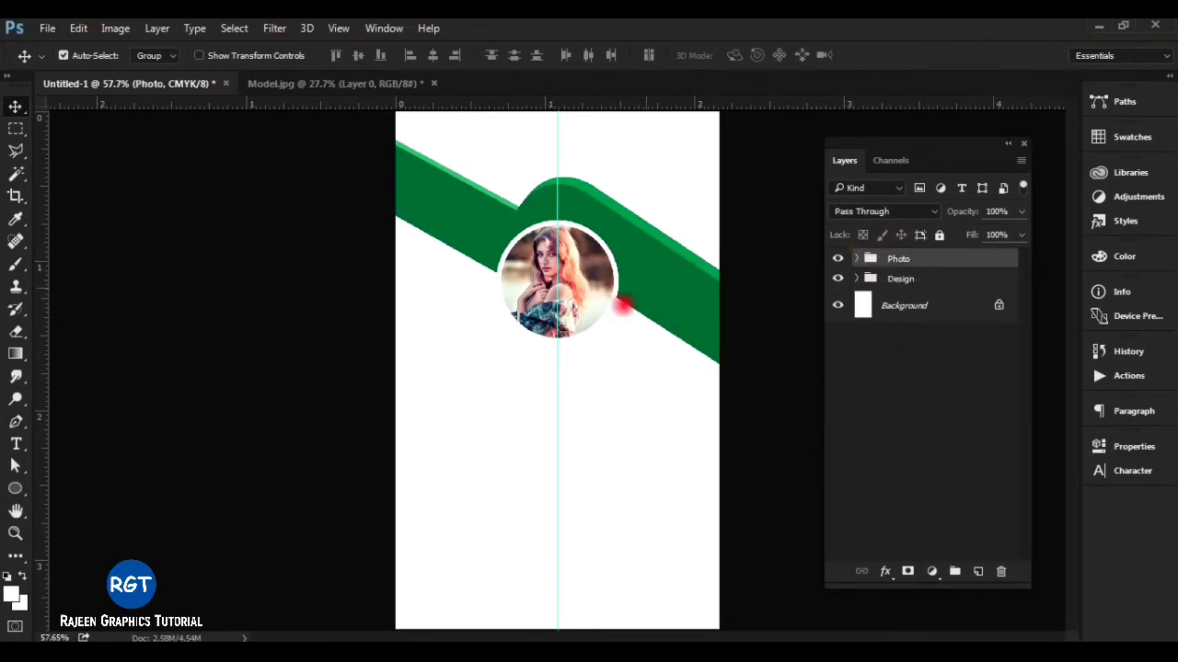
{"action": "key", "text": "ctrl+minus"}
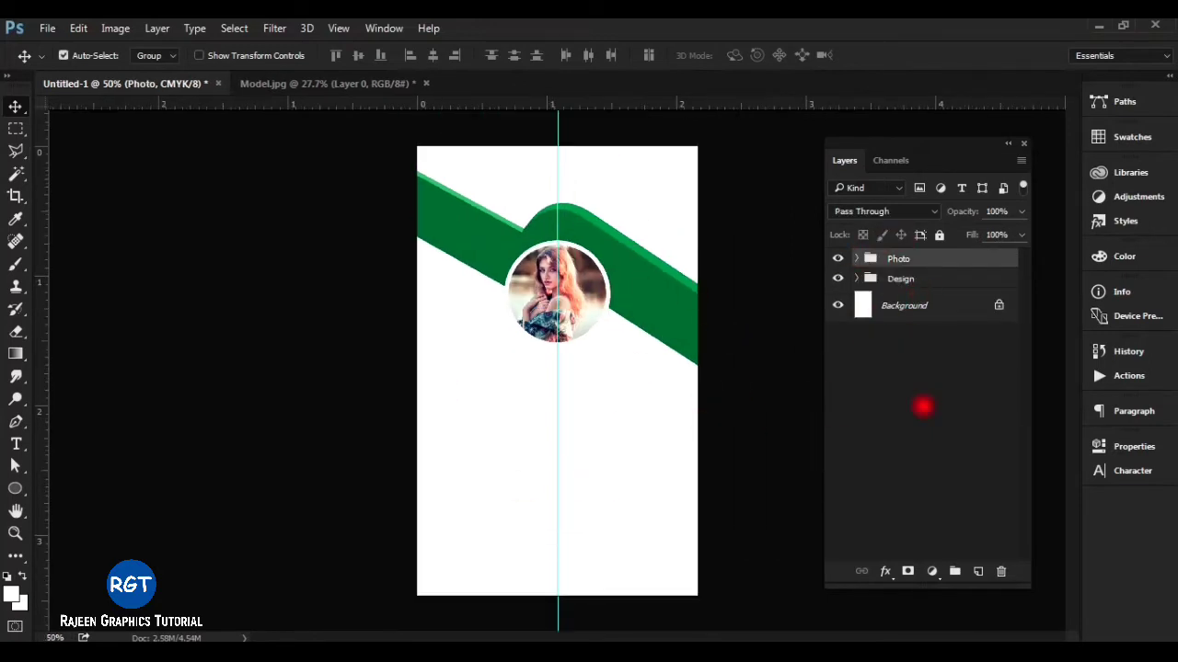
{"action": "left_click", "coordinate": [977, 571]}
{"action": "left_click", "coordinate": [16, 443]}
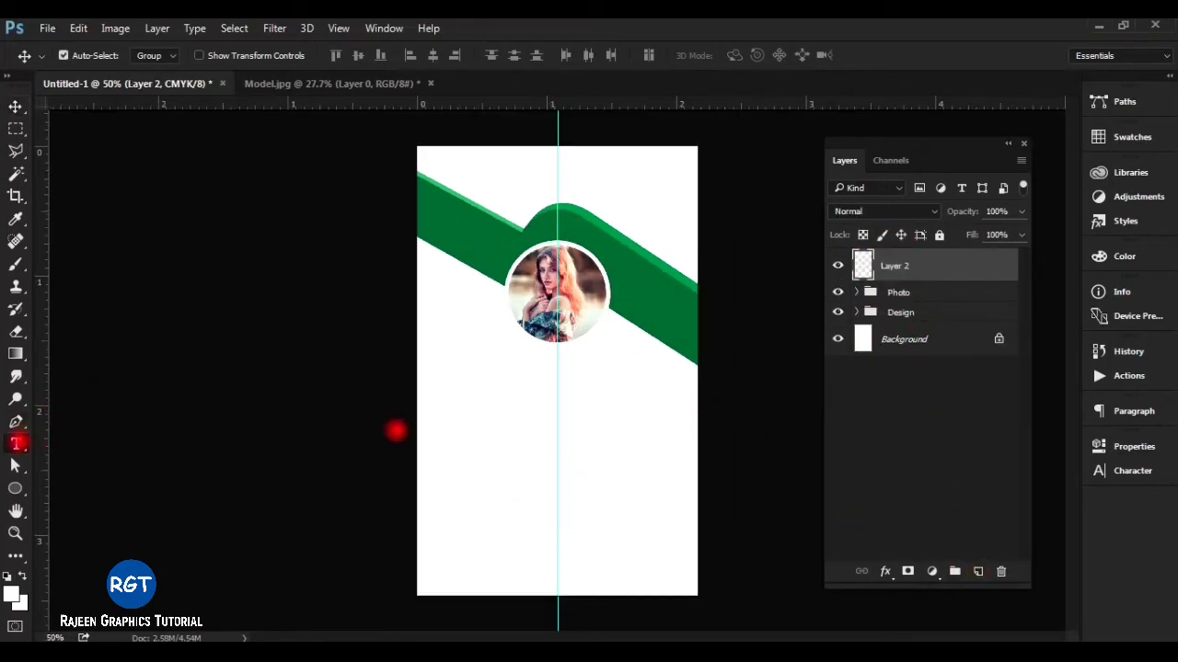
{"action": "left_click", "coordinate": [435, 416]}
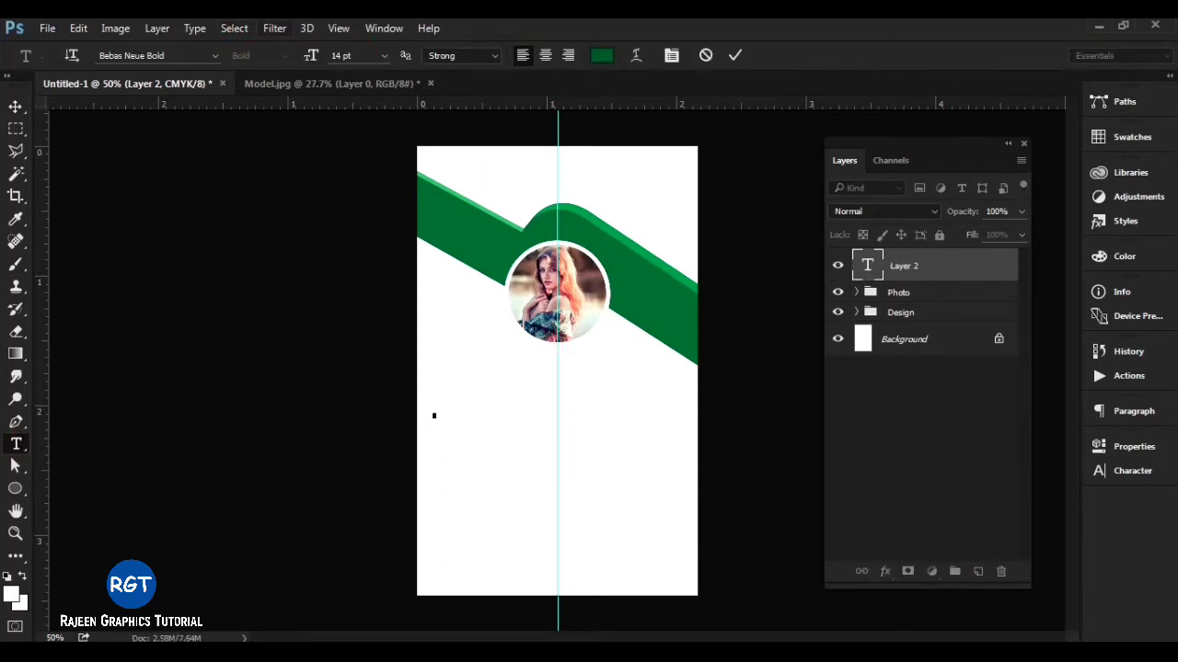
{"action": "left_click", "coordinate": [183, 55]}
{"action": "type", "text": "a"}
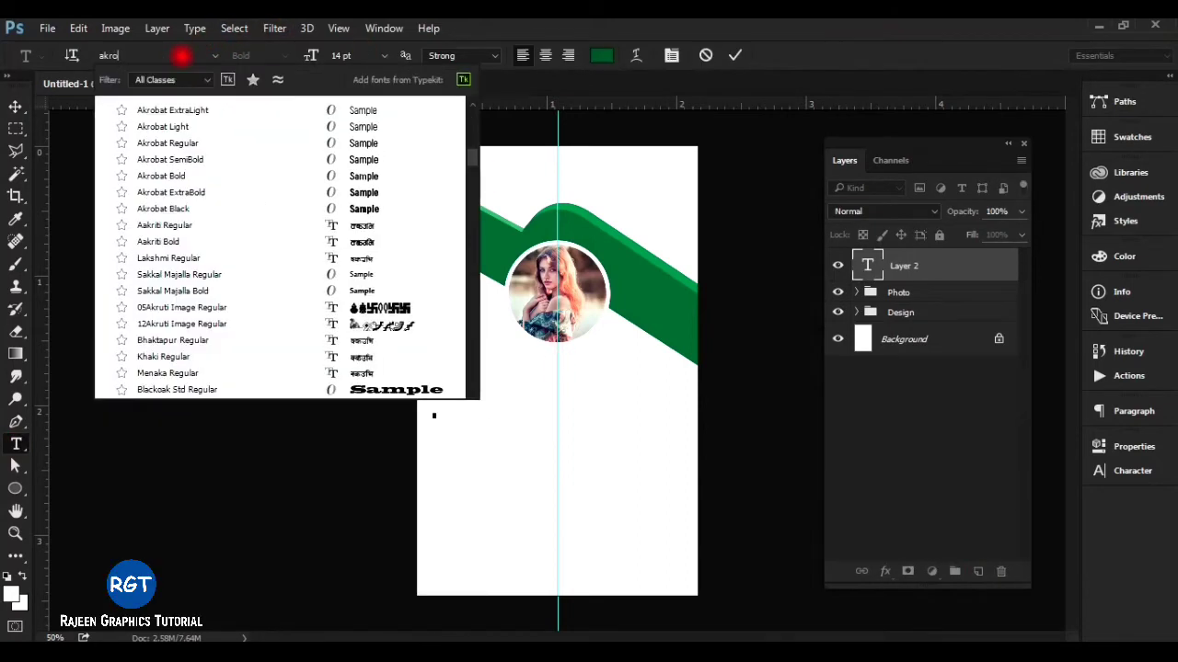
{"action": "type", "text": "kro"}
{"action": "key", "text": "Down"}
{"action": "key", "text": "Down"}
{"action": "key", "text": "Down"}
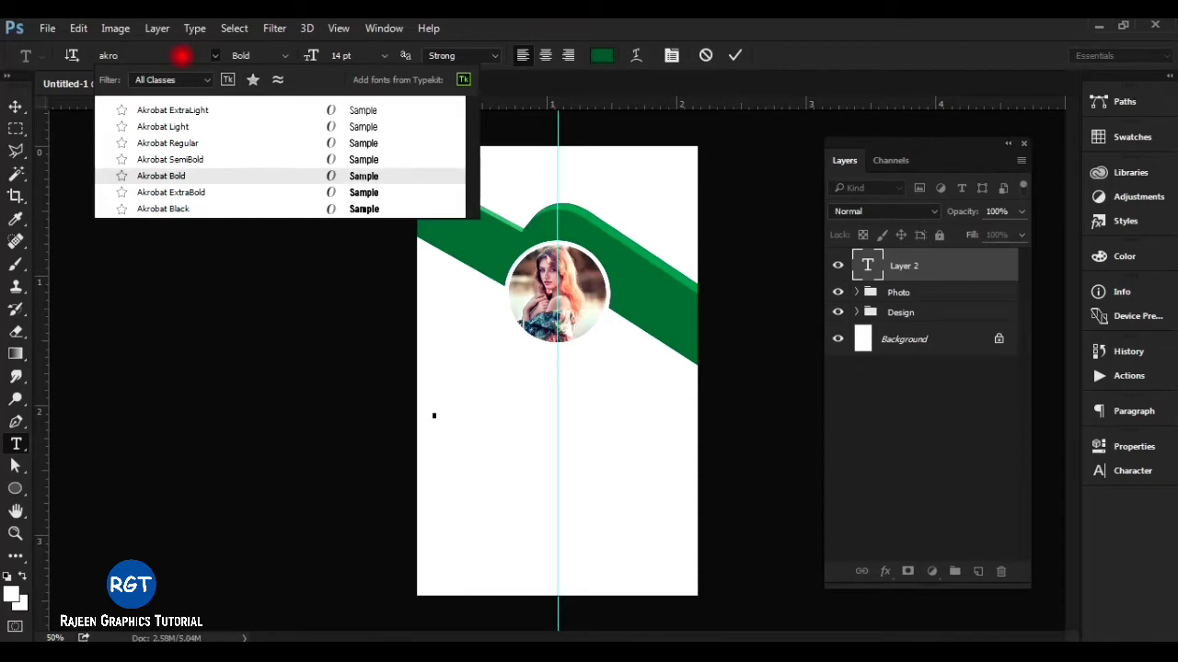
{"action": "key", "text": "Return"}
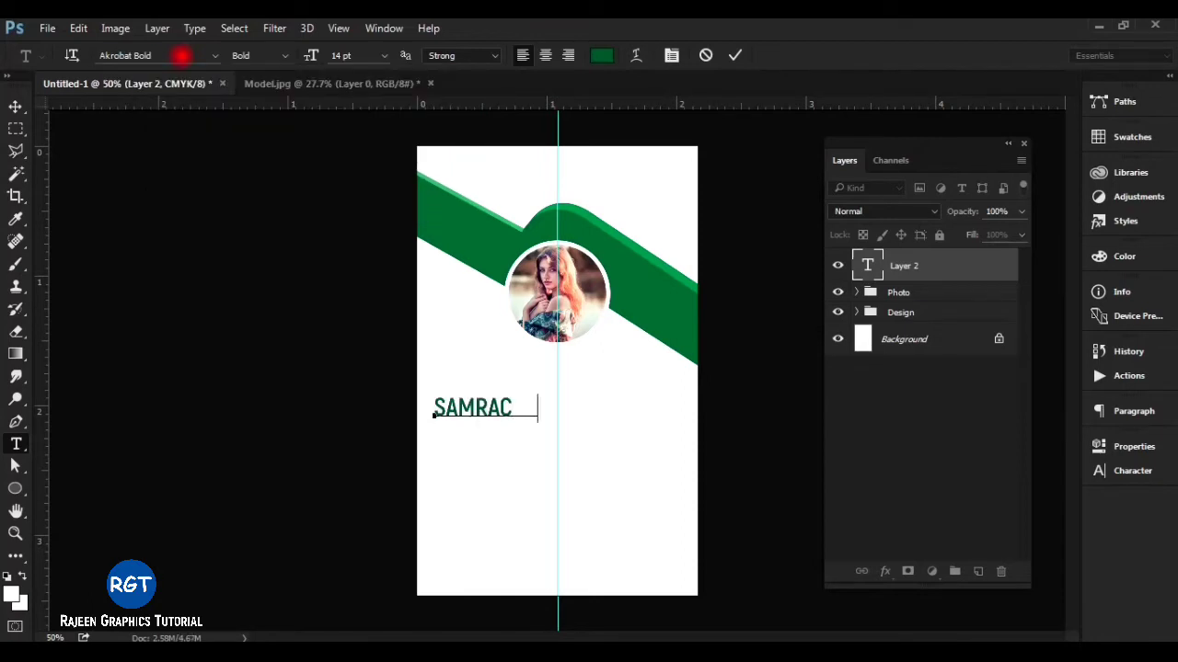
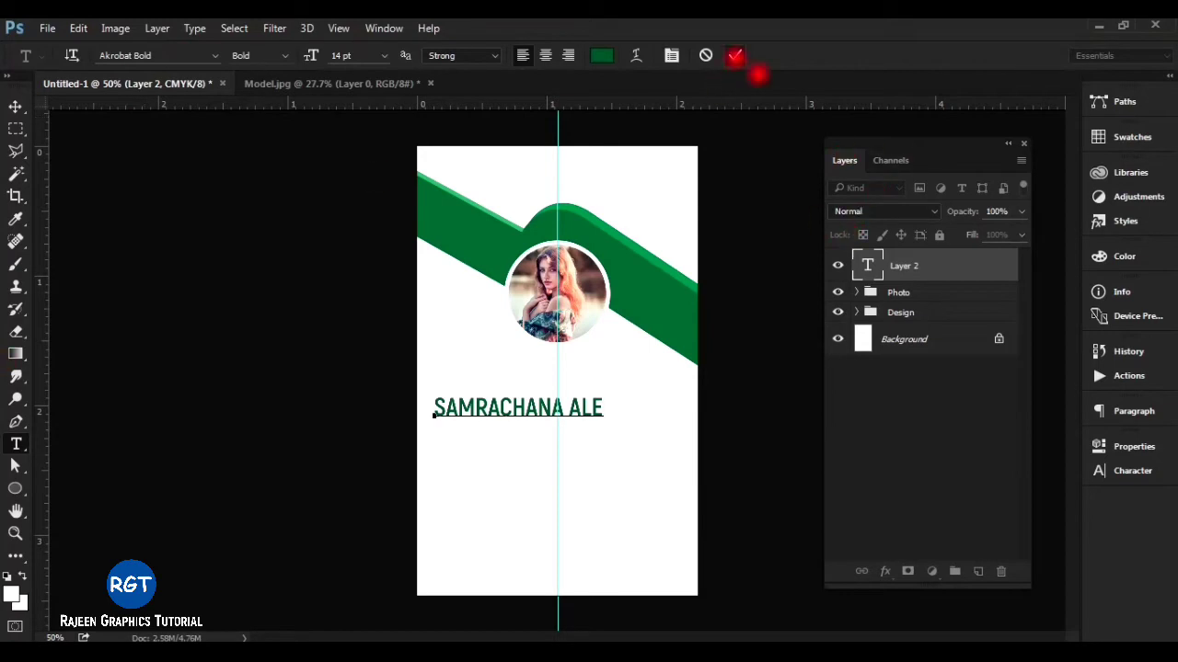
{"action": "left_click", "coordinate": [735, 55]}
- Set the name text colour to black
{"action": "double_click", "coordinate": [867, 265]}
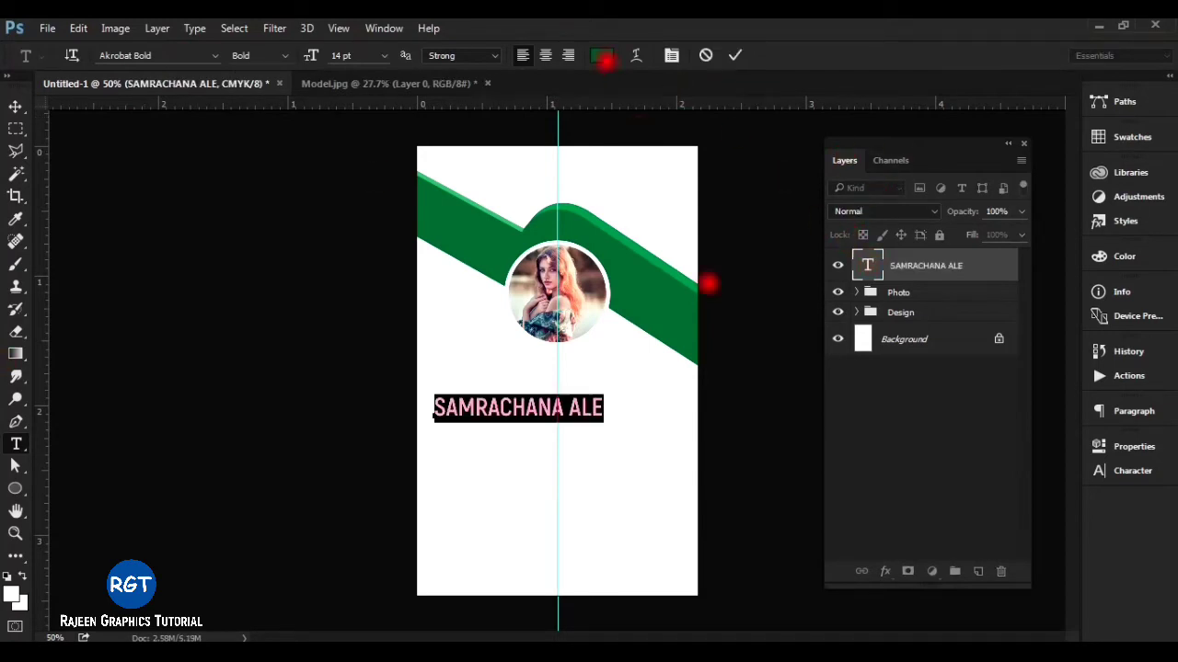
{"action": "left_click", "coordinate": [601, 55]}
{"action": "left_click", "coordinate": [773, 387]}
{"action": "left_click", "coordinate": [771, 426]}
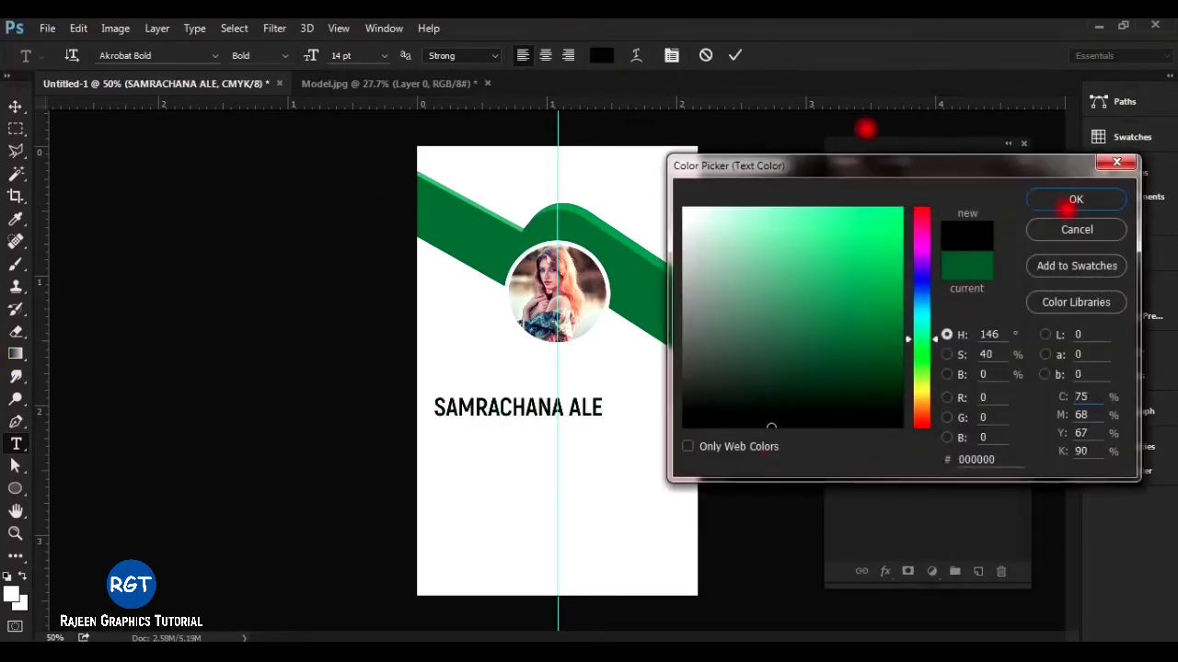
{"action": "left_click", "coordinate": [1069, 202]}
{"action": "left_click", "coordinate": [734, 55]}
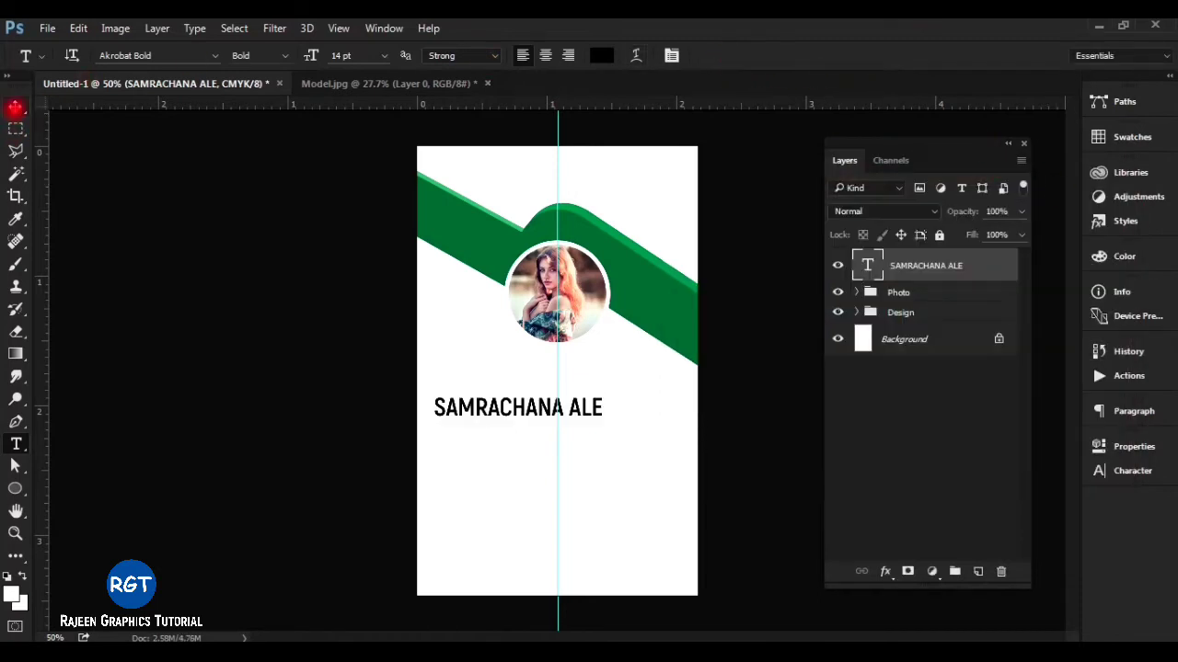
- Move the name up under the photo, centred on the guide
{"action": "left_click", "coordinate": [14, 107]}
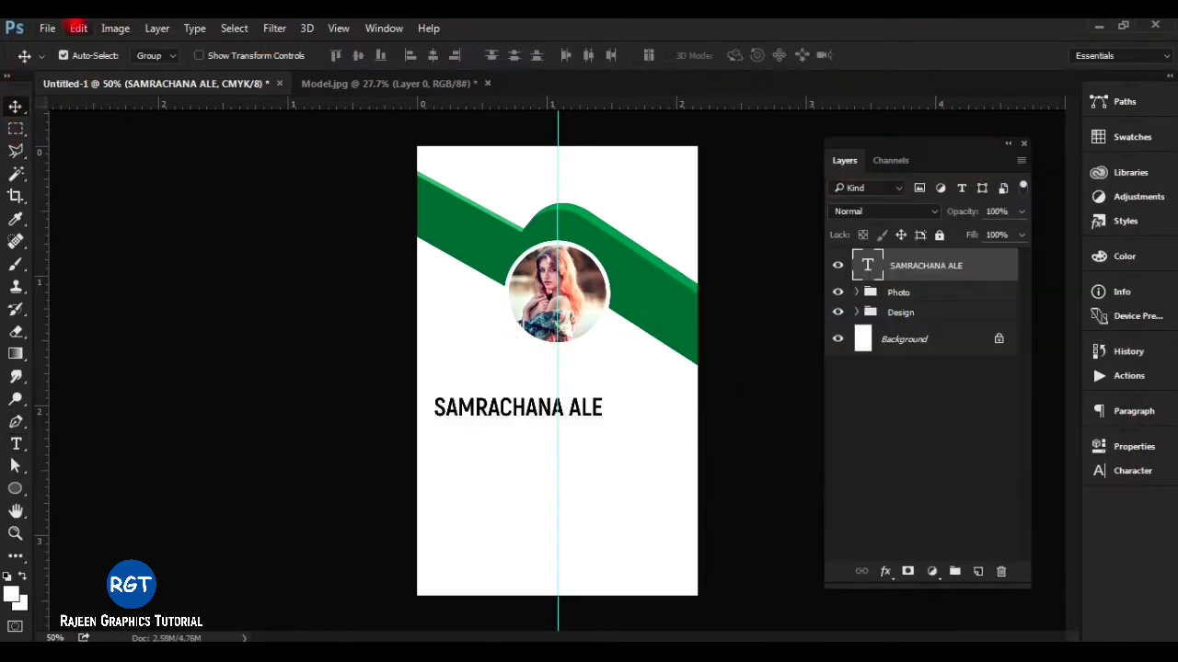
{"action": "left_click", "coordinate": [78, 28]}
{"action": "left_click", "coordinate": [215, 344]}
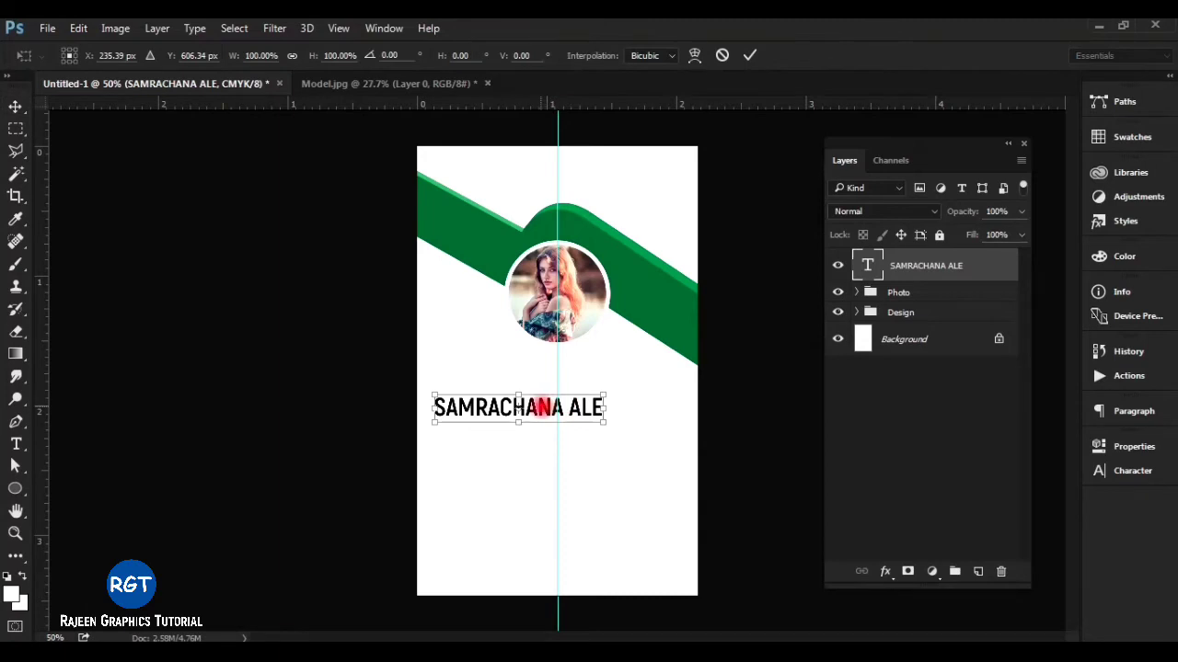
{"action": "left_click_drag", "start_coordinate": [541, 407], "coordinate": [571, 372]}
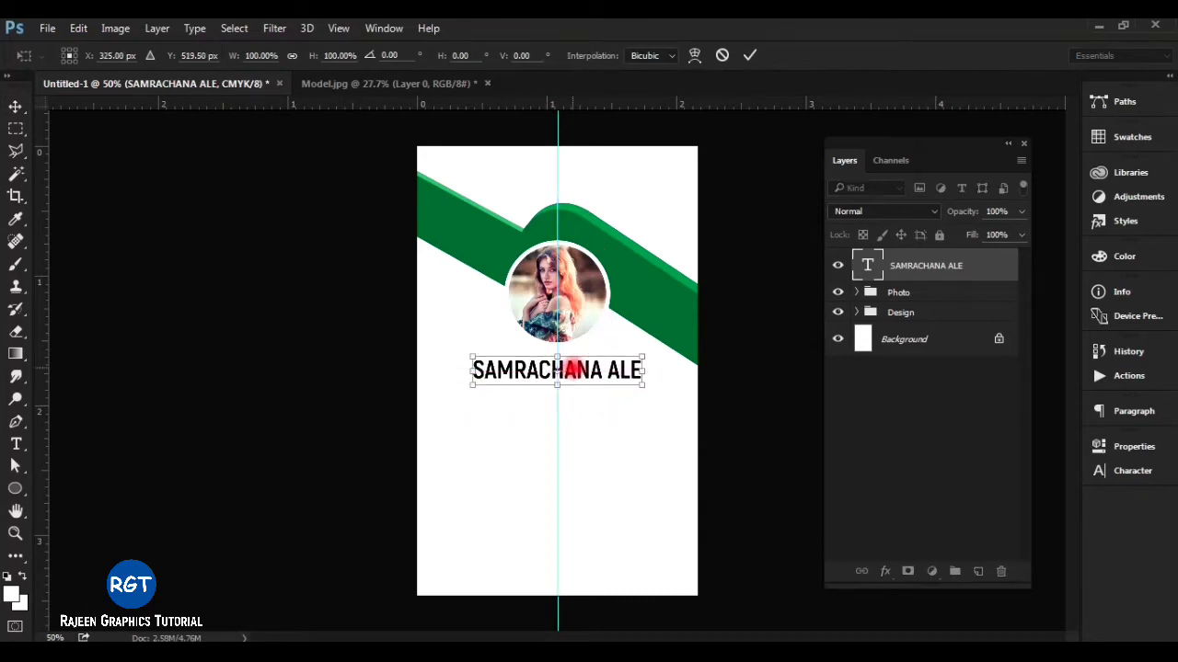
{"action": "key", "text": "ctrl+plus"}
{"action": "left_click_drag", "start_coordinate": [572, 370], "coordinate": [574, 367]}
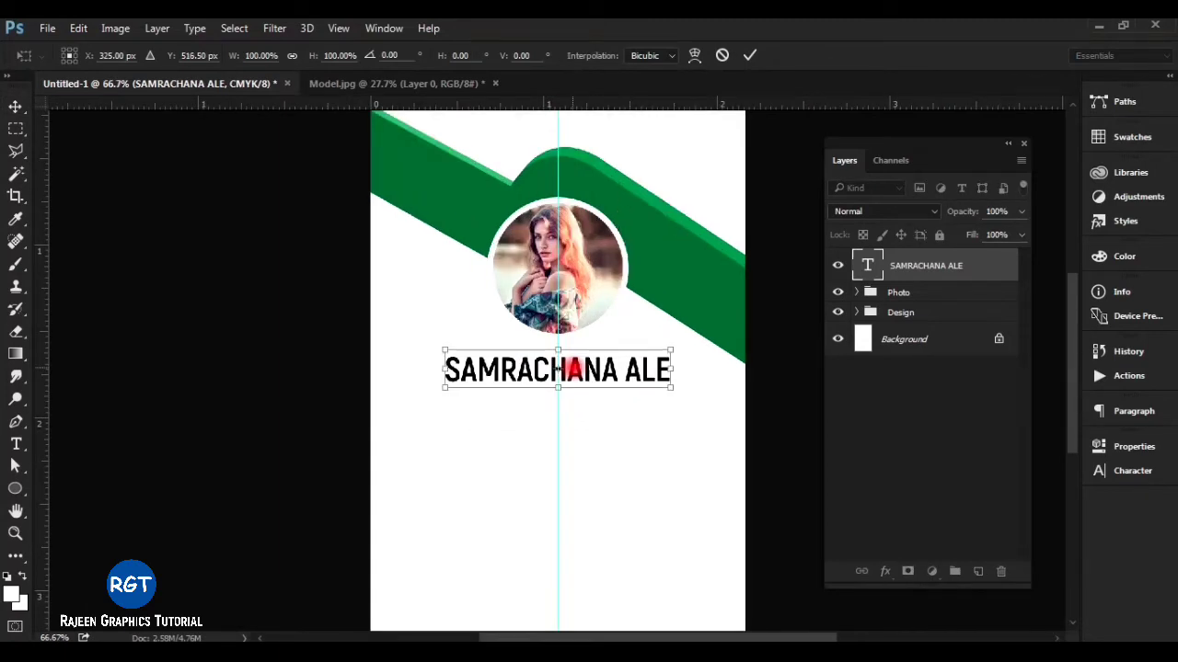
{"action": "key", "text": "Return"}
{"action": "key", "text": "ctrl+minus"}
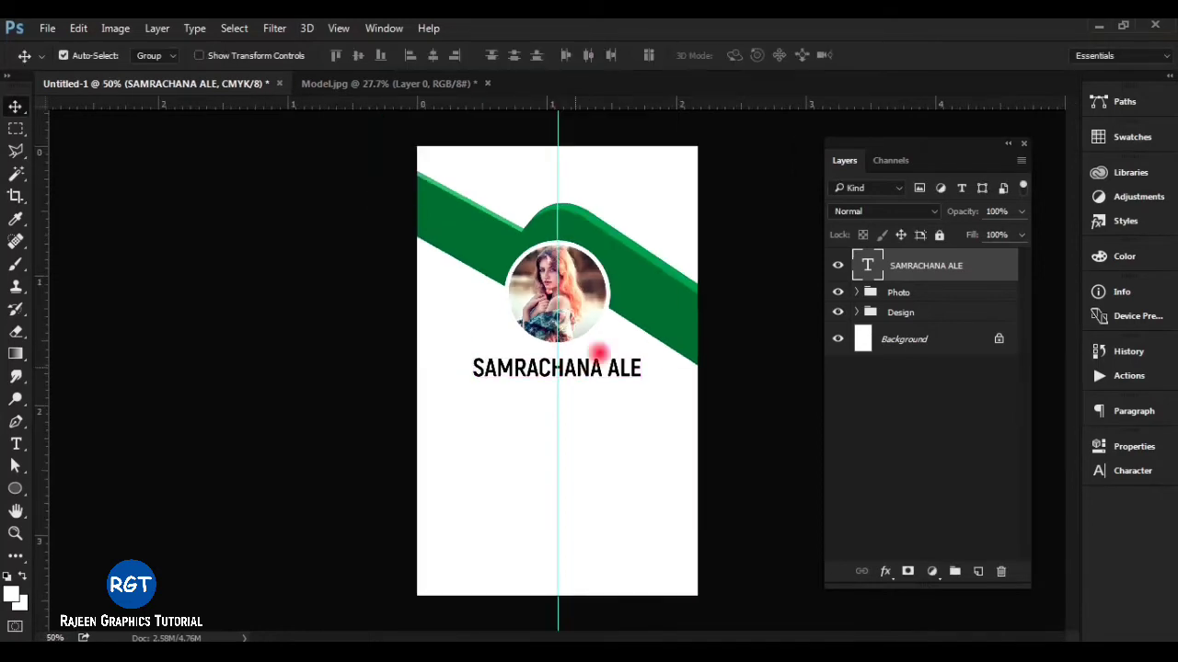
- Scale the name text down slightly with Free Transform
{"action": "left_click", "coordinate": [78, 29]}
{"action": "left_click", "coordinate": [197, 342]}
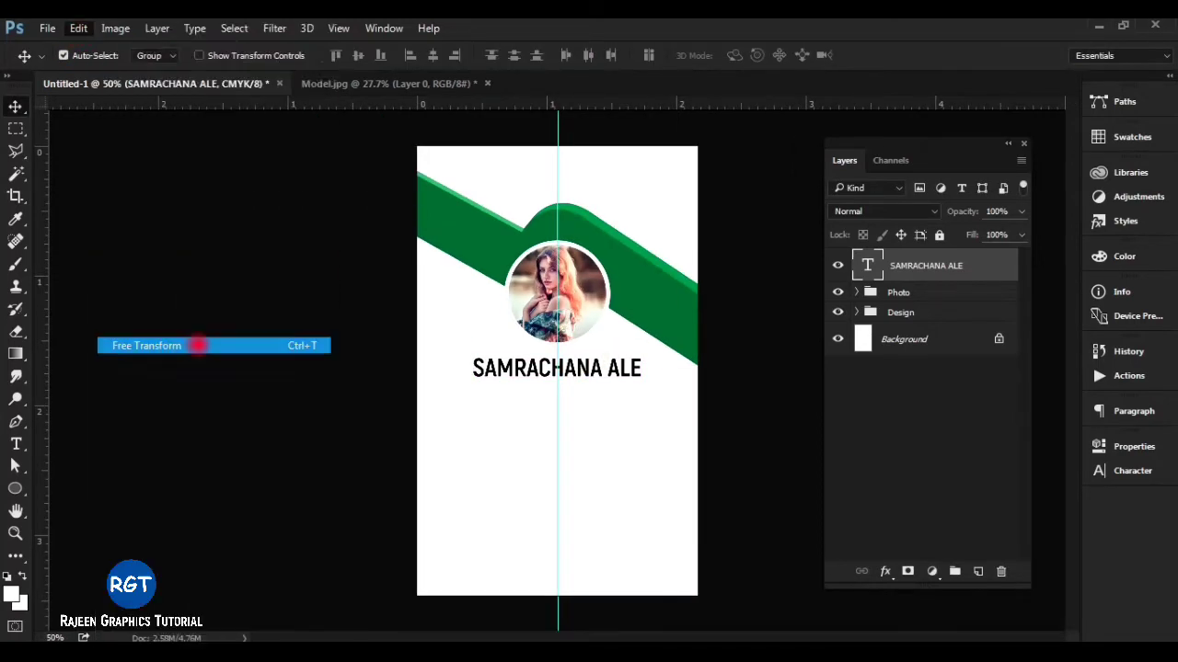
{"action": "left_click_drag", "start_coordinate": [641, 386], "coordinate": [635, 384]}
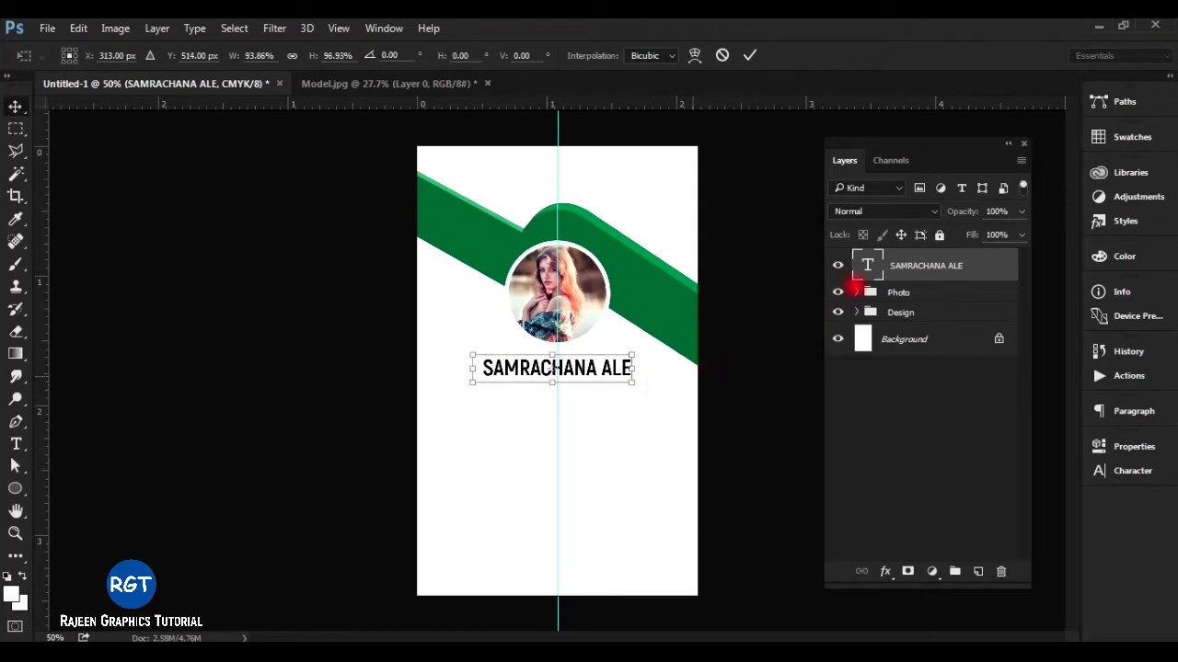
{"action": "key", "text": "Return"}
{"action": "key", "text": "ctrl+plus"}
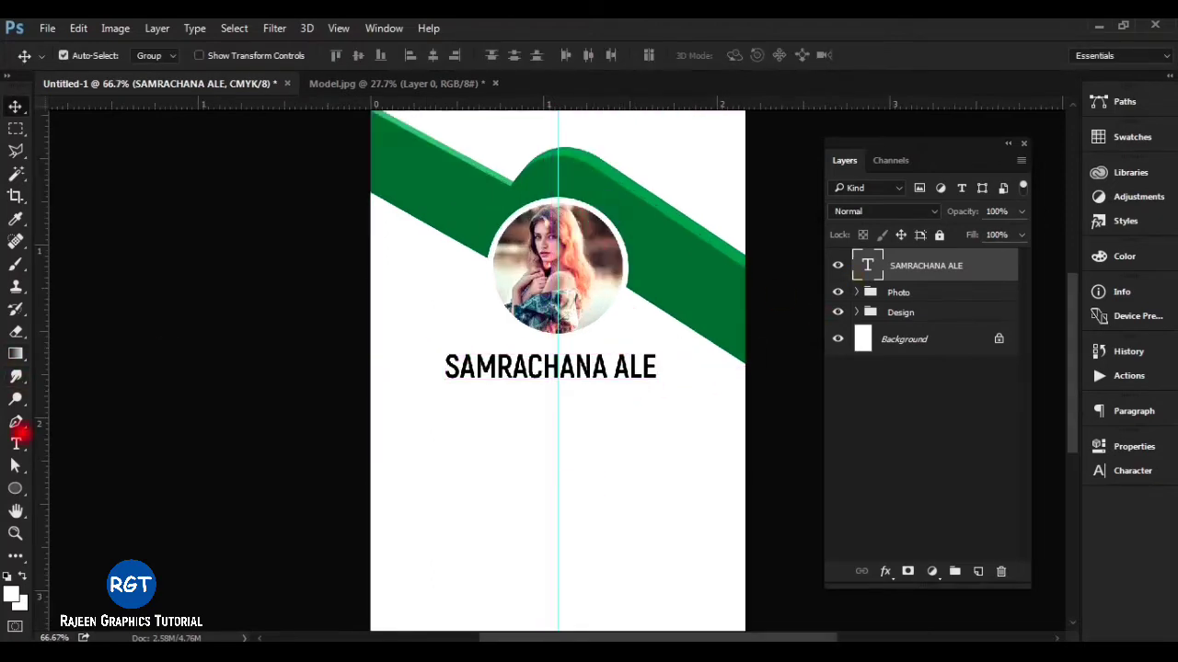
- Type the subtitle 'Graphic Designer' below the name
{"action": "left_click", "coordinate": [15, 444]}
{"action": "left_click", "coordinate": [395, 456]}
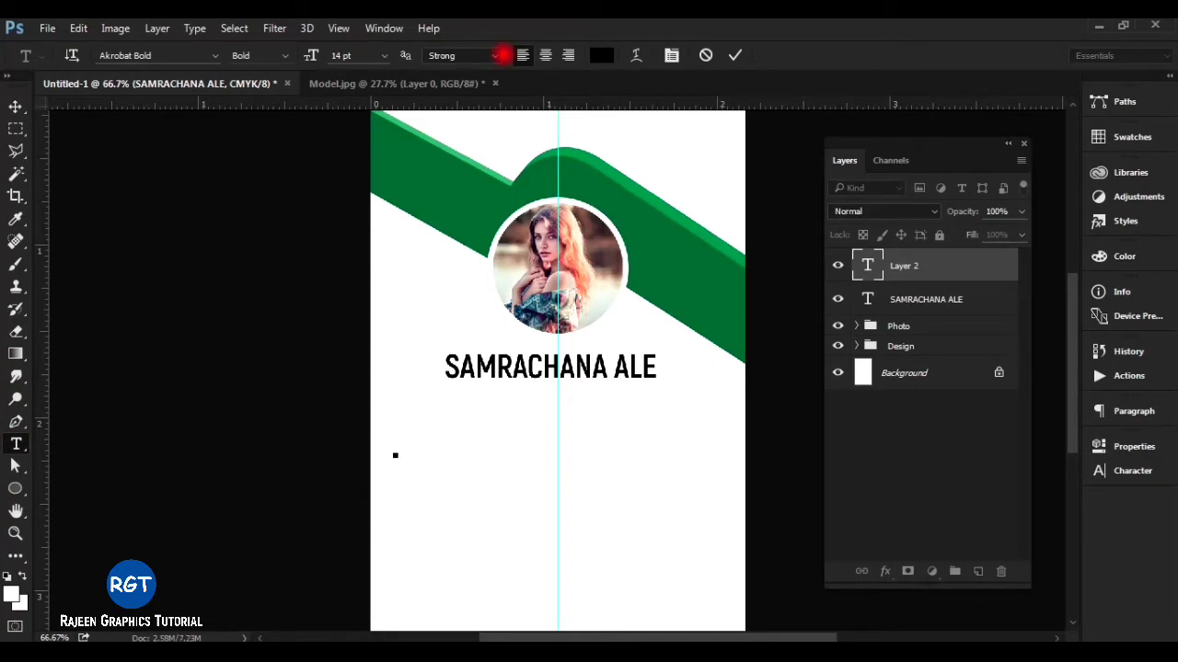
{"action": "type", "text": "Graphic Designe"}
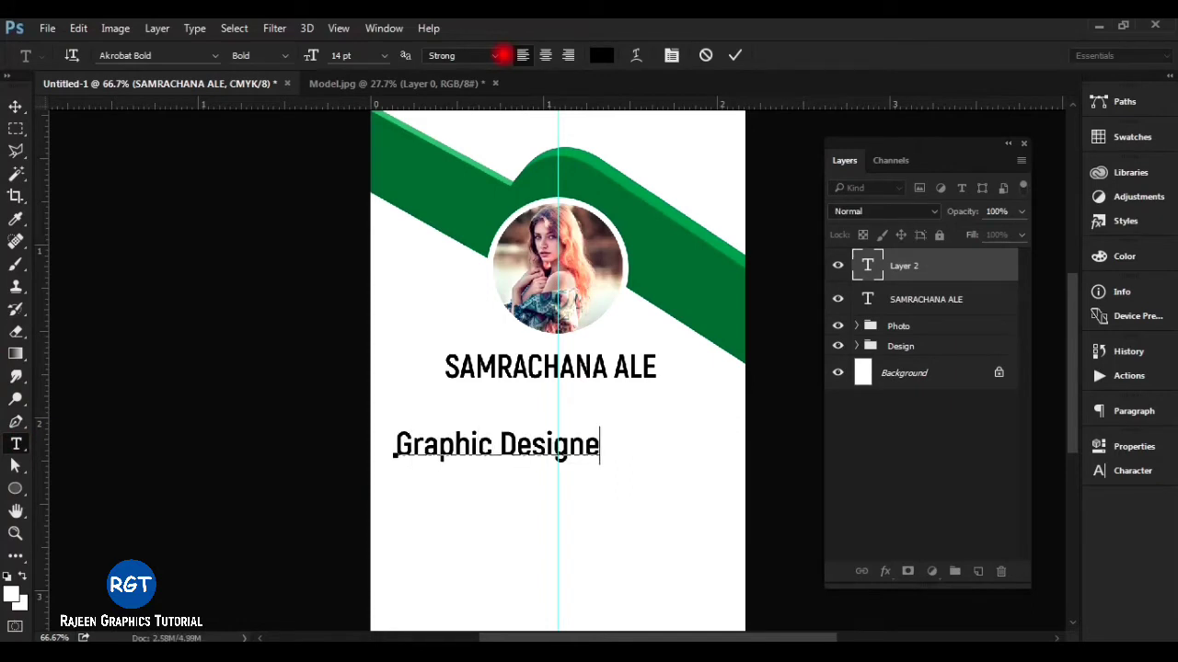
{"action": "type", "text": "r"}
{"action": "left_click", "coordinate": [16, 106]}
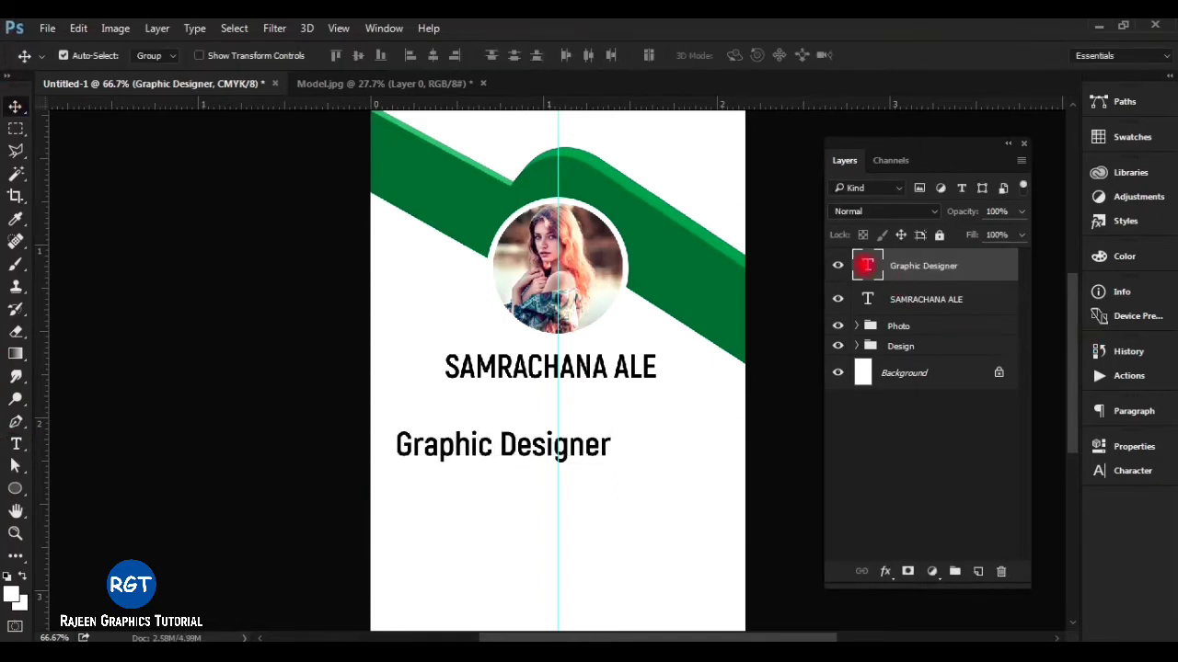
- Set the subtitle in Nexa Light Regular at 8 pt
{"action": "double_click", "coordinate": [866, 265]}
{"action": "left_click", "coordinate": [173, 56]}
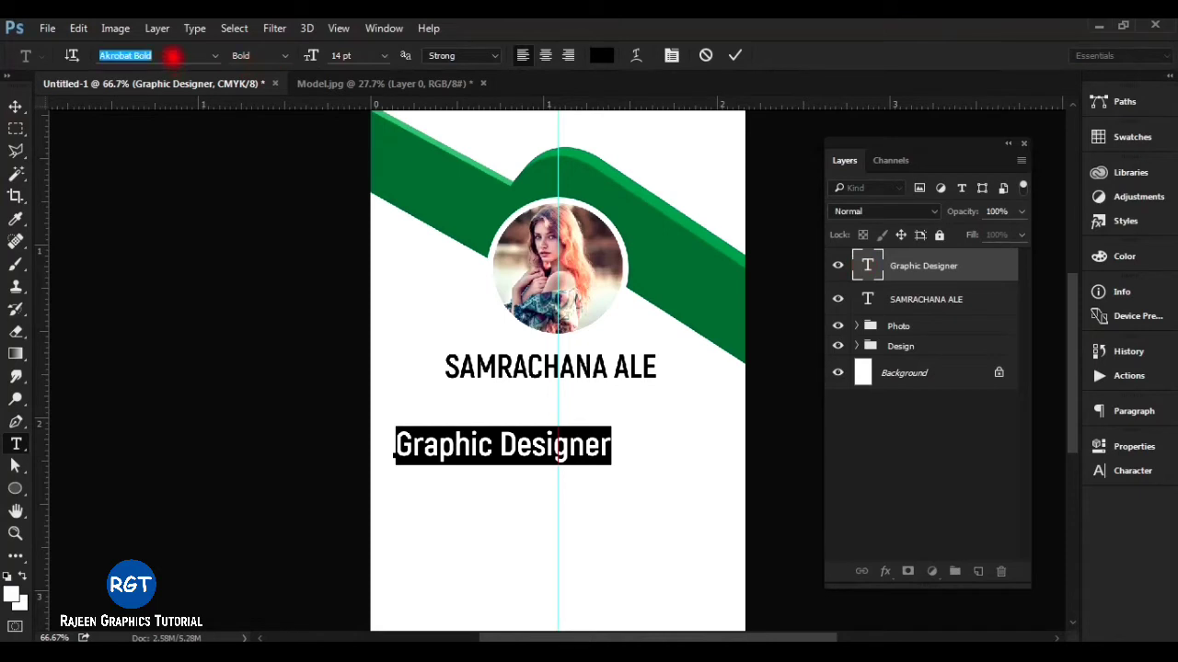
{"action": "type", "text": "nex"}
{"action": "key", "text": "Down"}
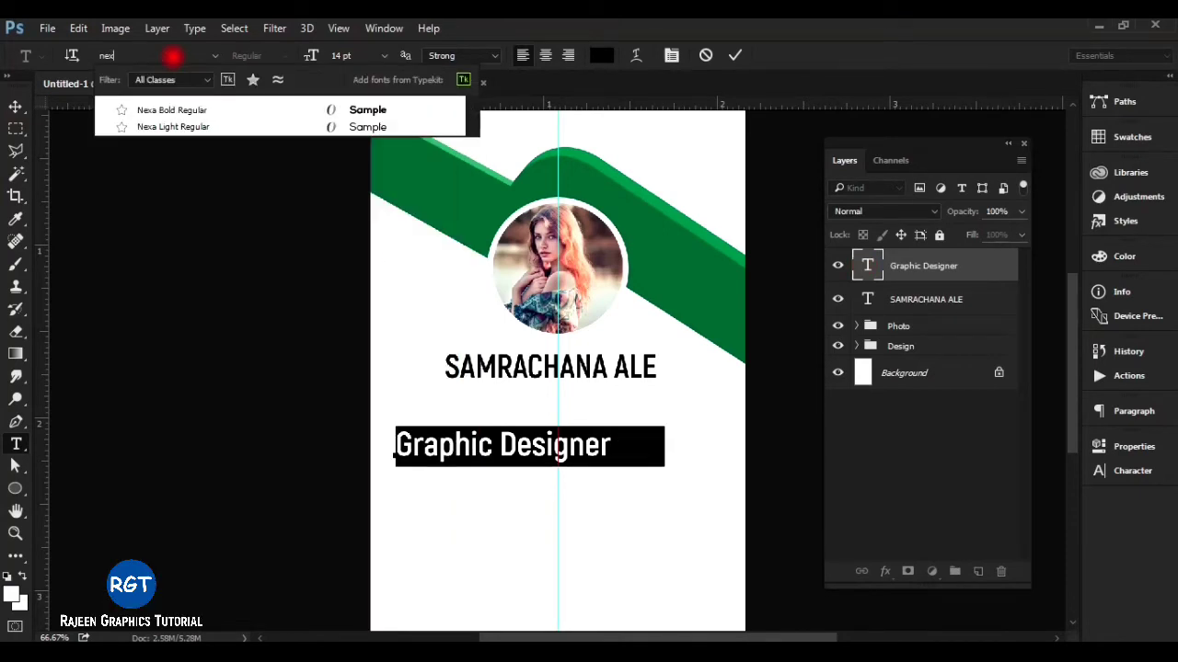
{"action": "key", "text": "Return"}
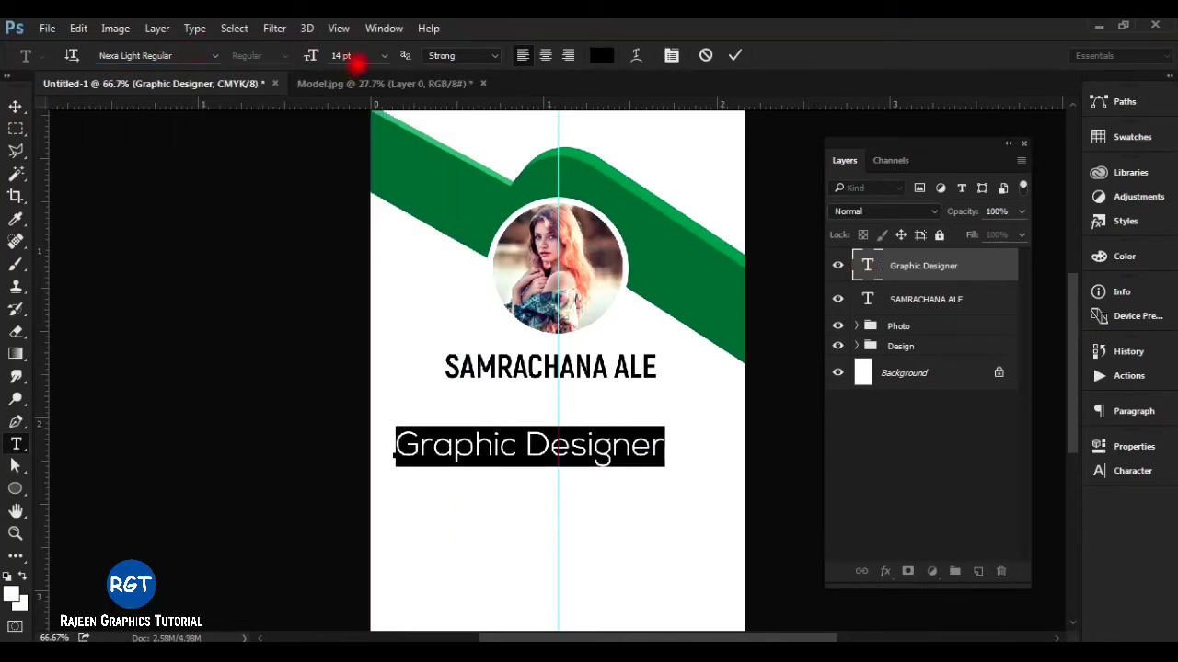
{"action": "left_click", "coordinate": [350, 56]}
{"action": "type", "text": "7"}
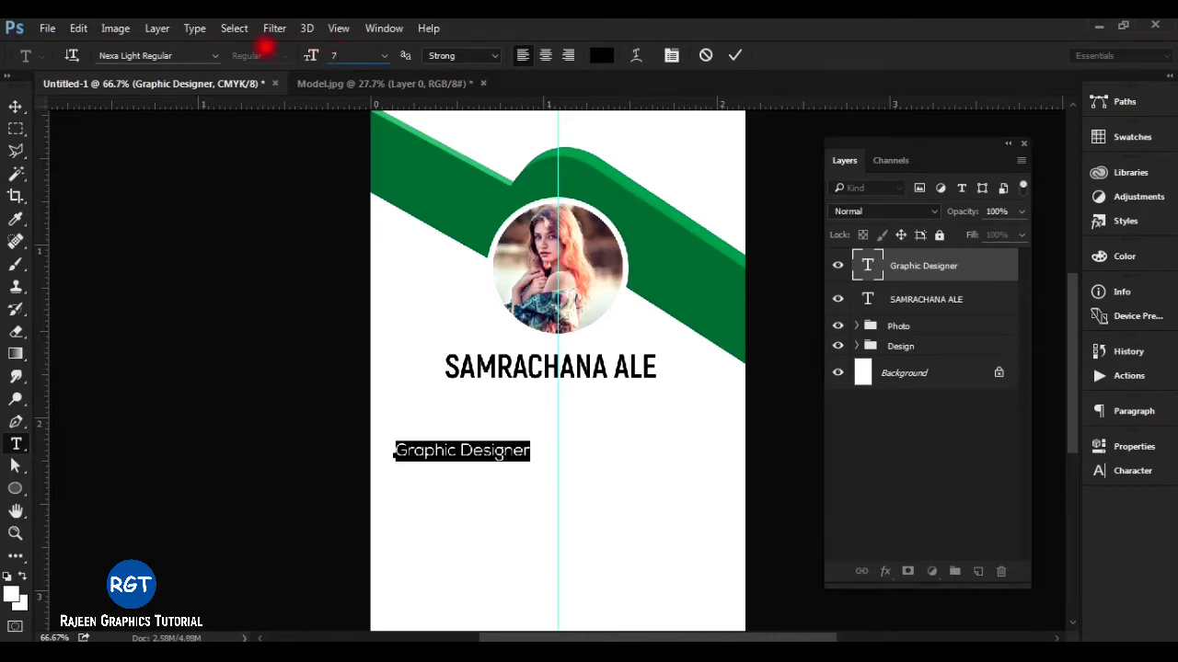
{"action": "type", "text": "8"}
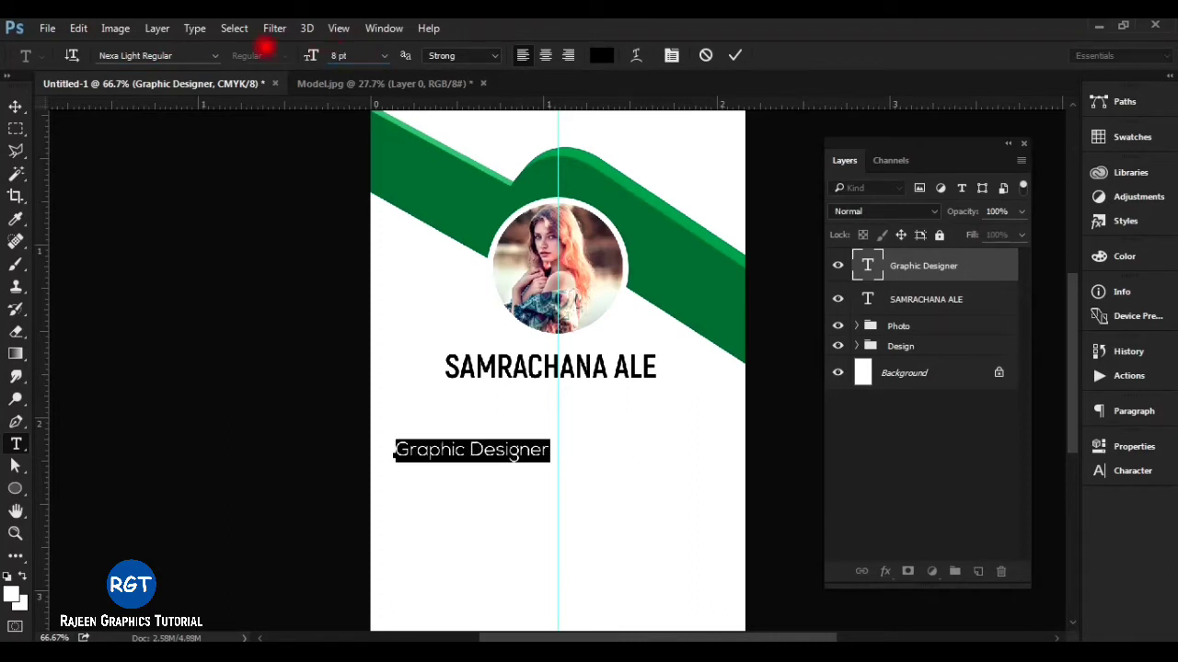
- Commit the 8 pt subtitle and move Graphic Designer up beneath the name
{"action": "key", "text": "ctrl+Return"}
{"action": "key", "text": "v"}
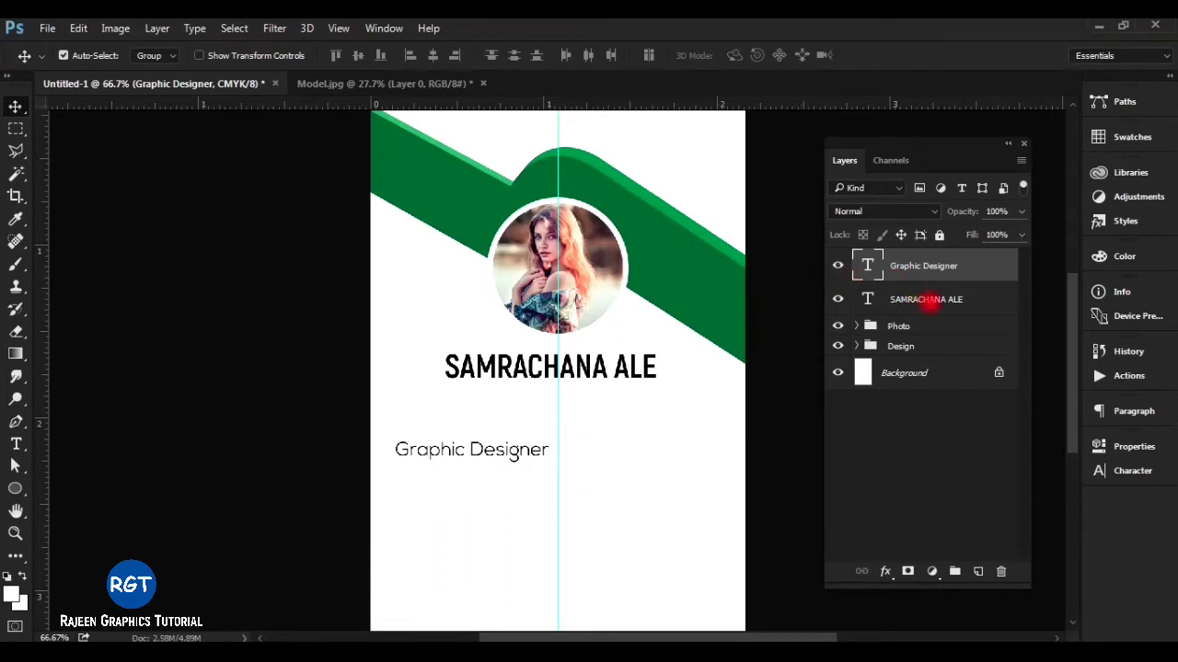
{"action": "left_click", "coordinate": [929, 299], "text": "ctrl"}
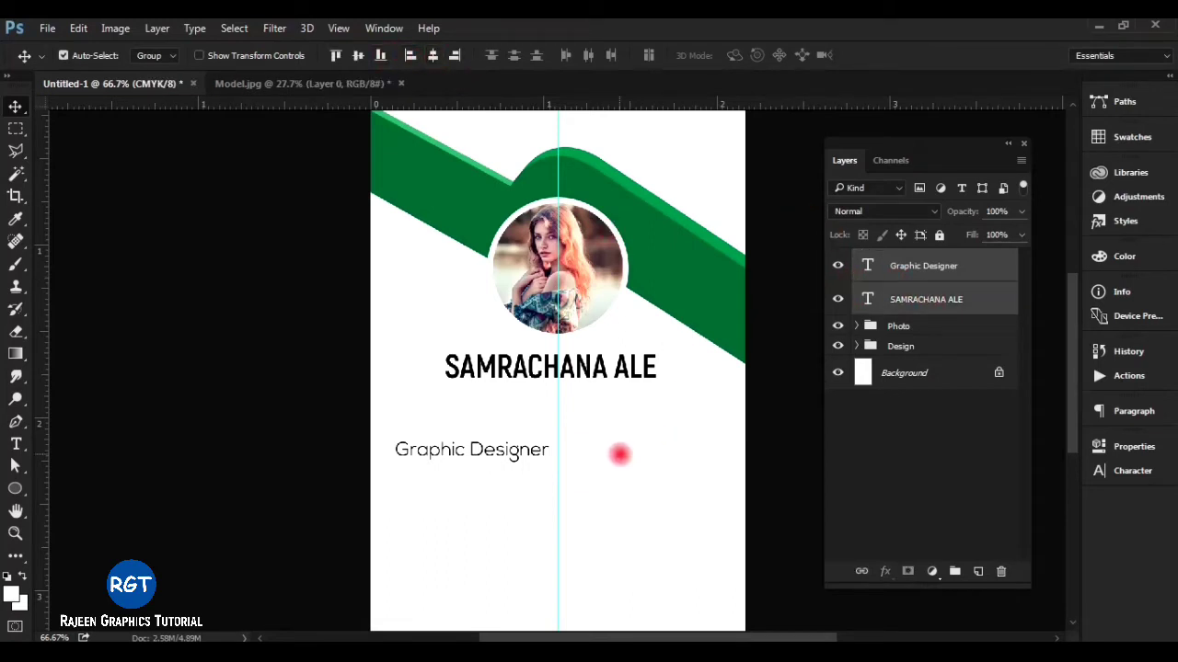
{"action": "left_click", "coordinate": [435, 55]}
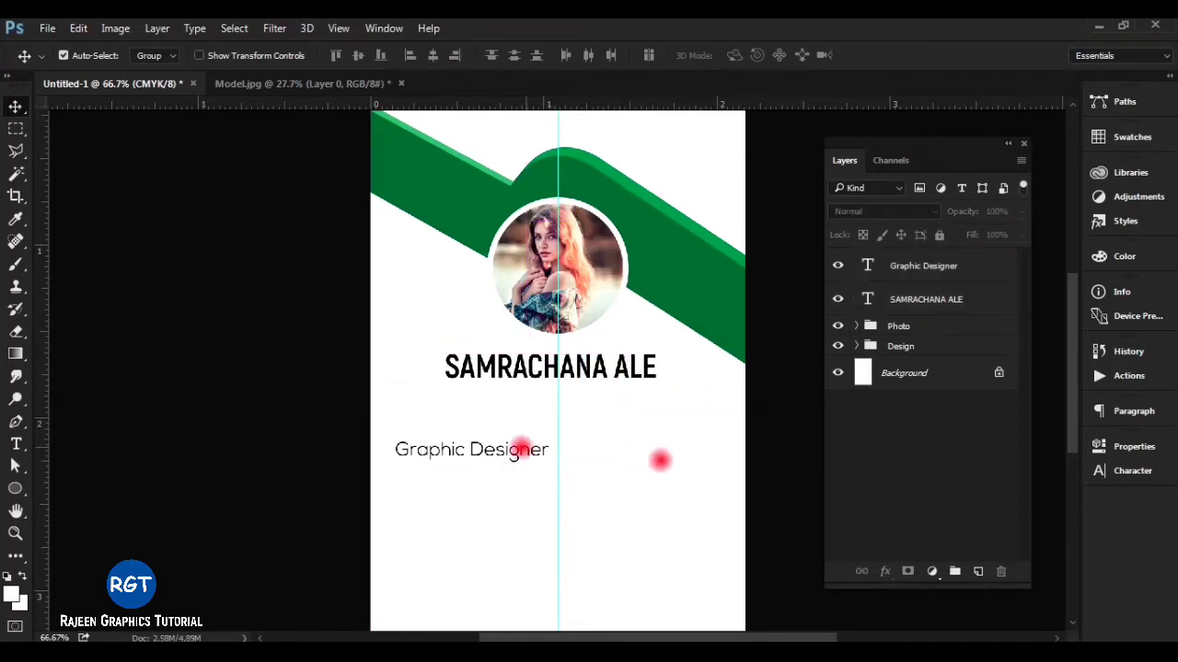
{"action": "left_click_drag", "start_coordinate": [521, 448], "coordinate": [585, 403]}
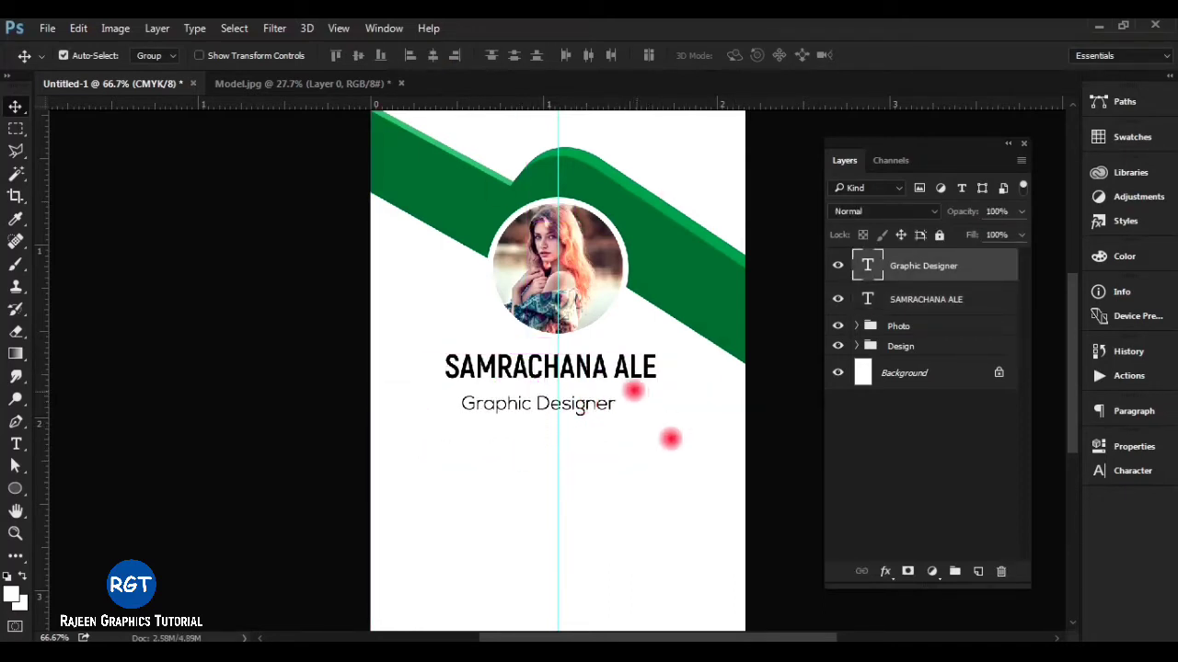
{"action": "left_click", "coordinate": [678, 351]}
{"action": "left_click", "coordinate": [923, 265], "text": "shift"}
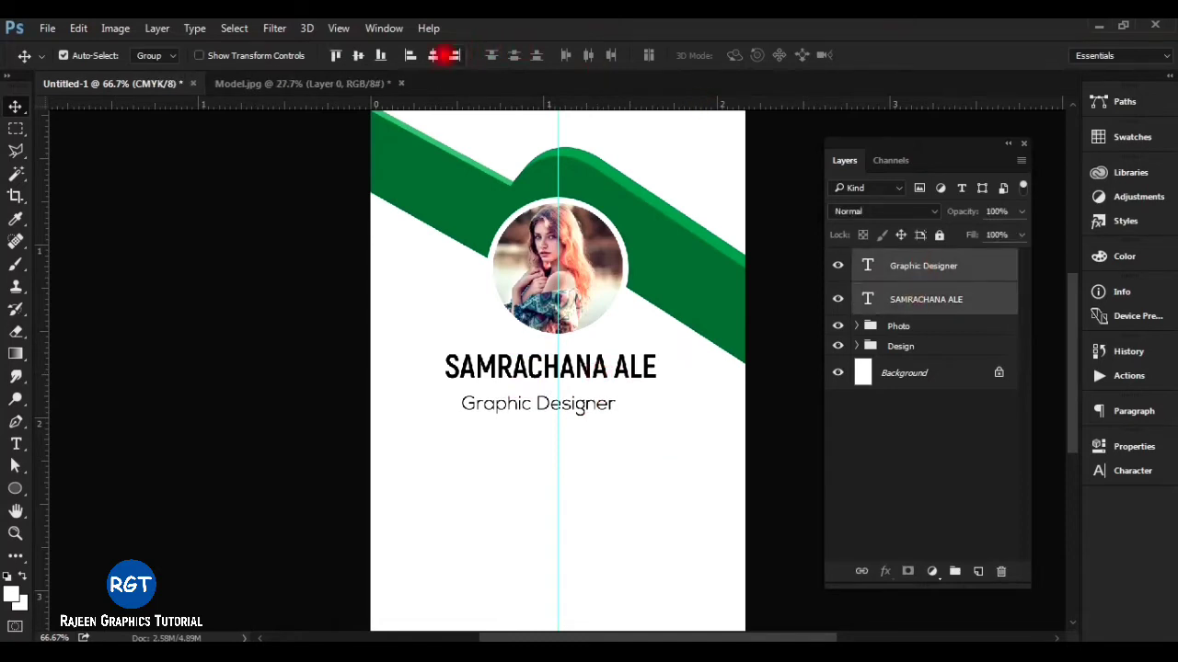
{"action": "left_click", "coordinate": [445, 55]}
{"action": "left_click", "coordinate": [661, 427]}
{"action": "left_click", "coordinate": [600, 405]}
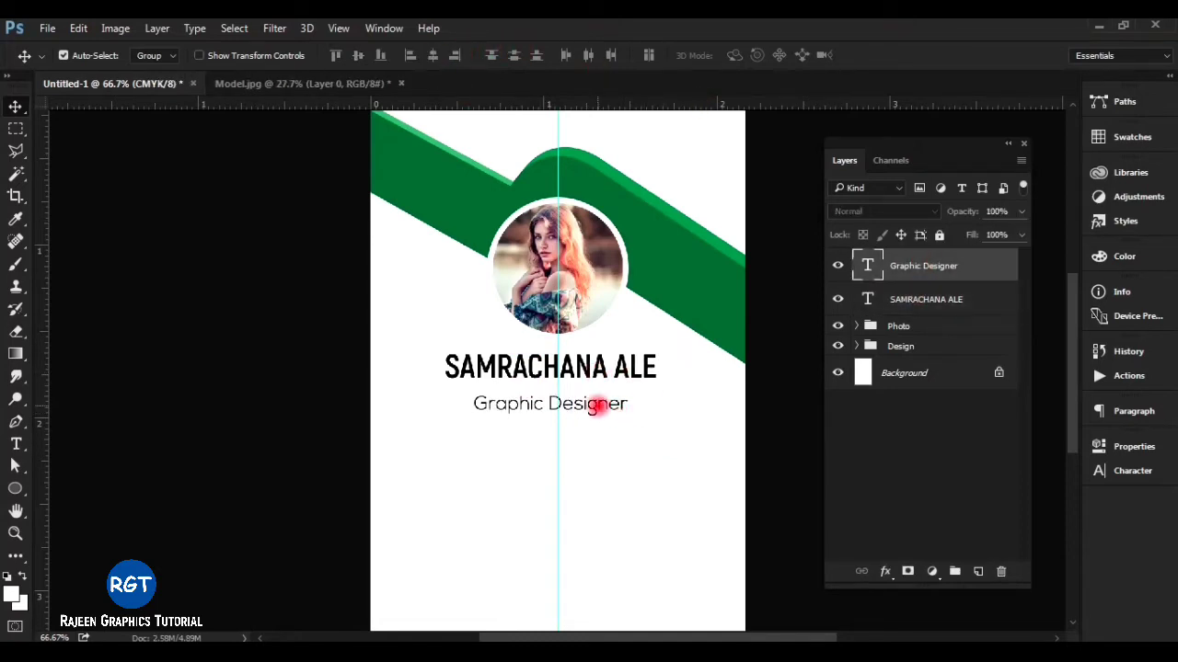
{"action": "key", "text": "ctrl+plus"}
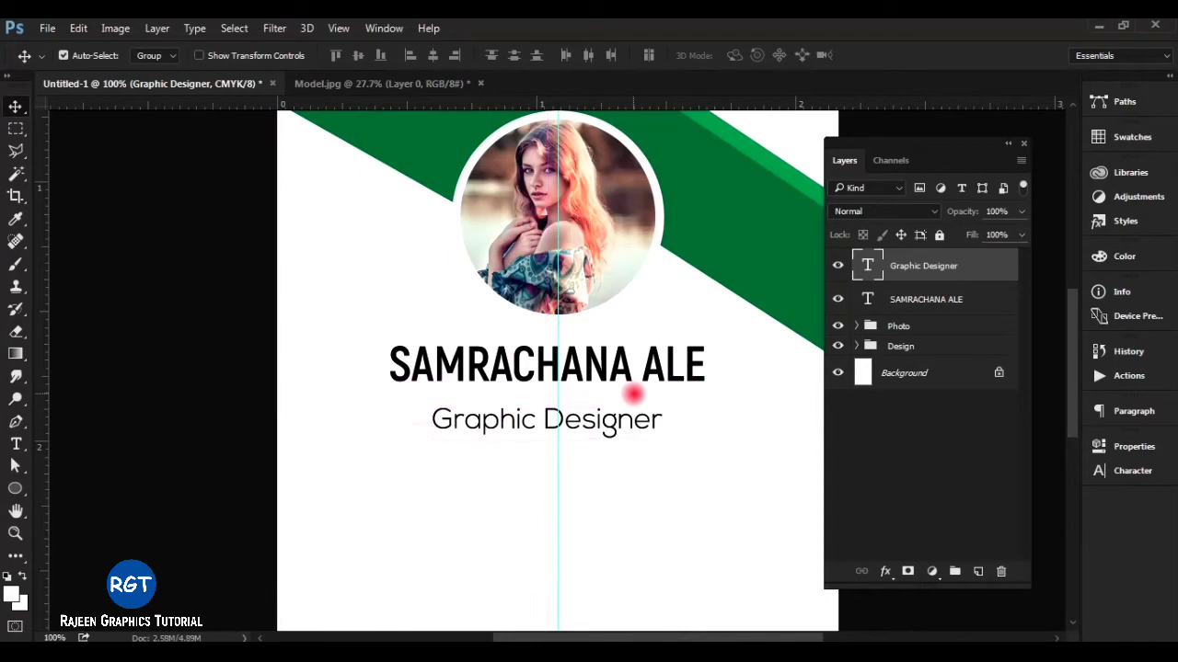
{"action": "key", "text": "ctrl+minus"}
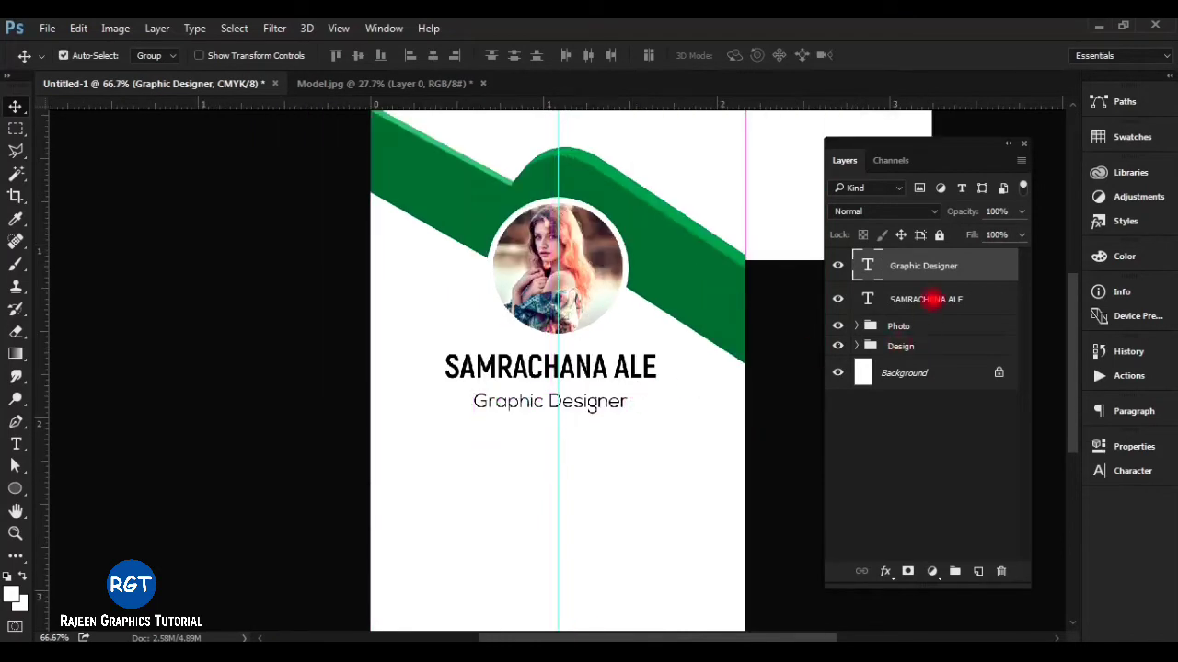
{"action": "left_click", "coordinate": [931, 299]}
- Draw a rounded-rectangle pill around Graphic Designer filled with green 02954e
{"action": "left_click", "coordinate": [978, 571]}
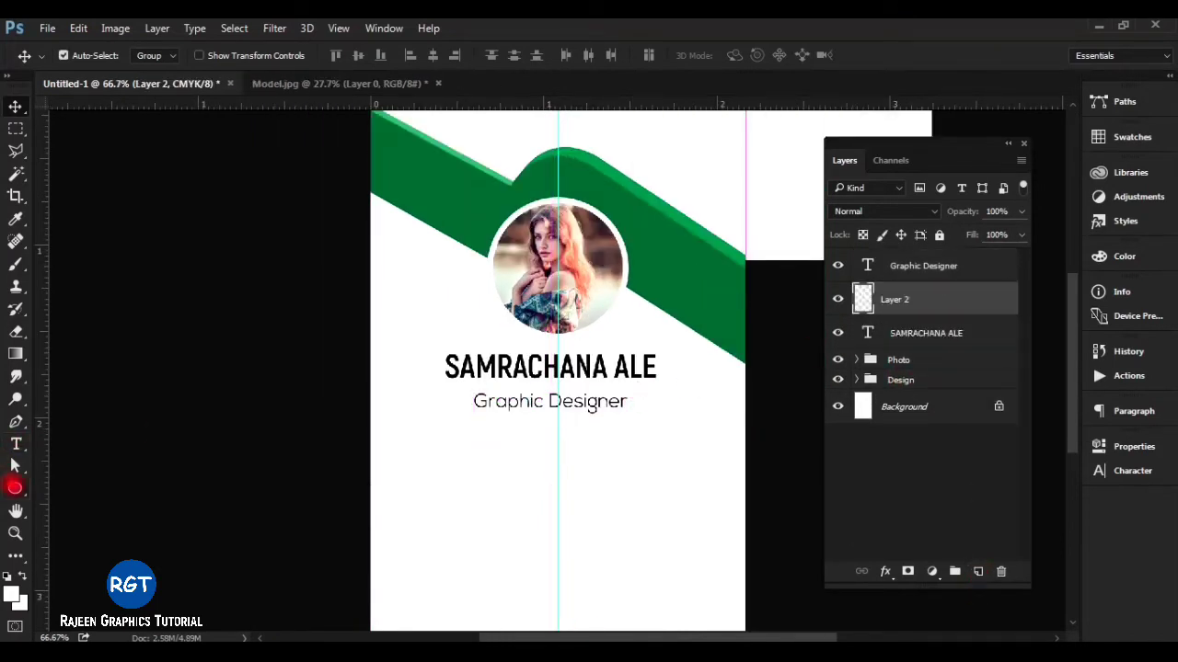
{"action": "left_click_drag", "start_coordinate": [15, 488], "coordinate": [83, 505]}
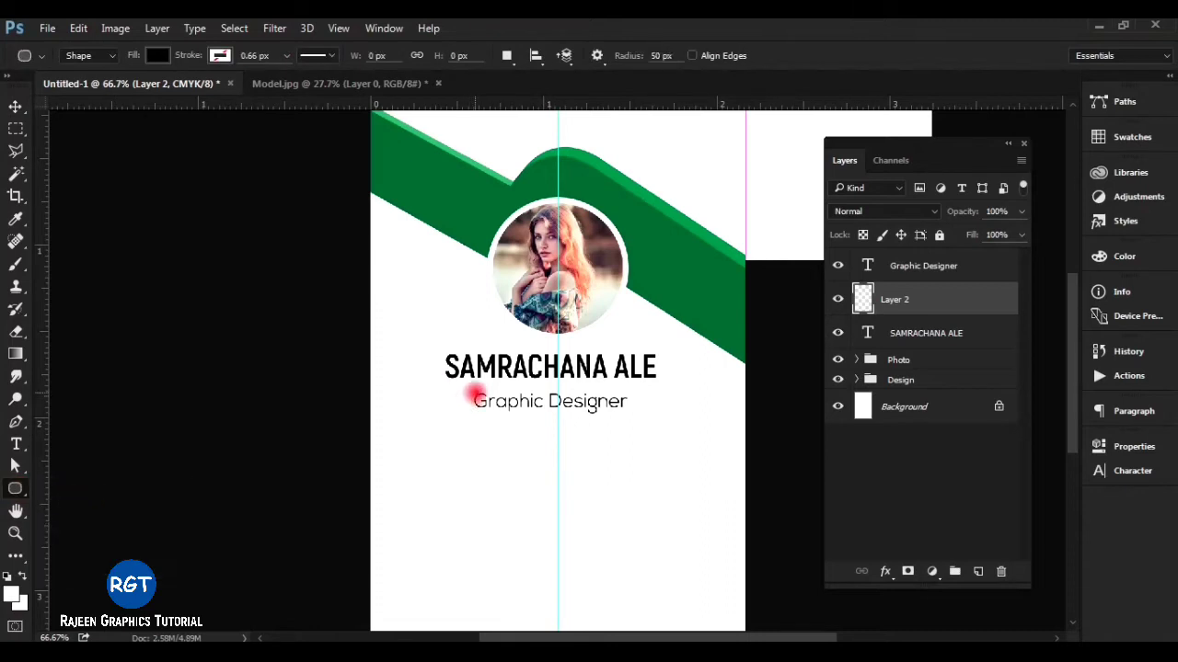
{"action": "left_click_drag", "start_coordinate": [468, 390], "coordinate": [642, 416]}
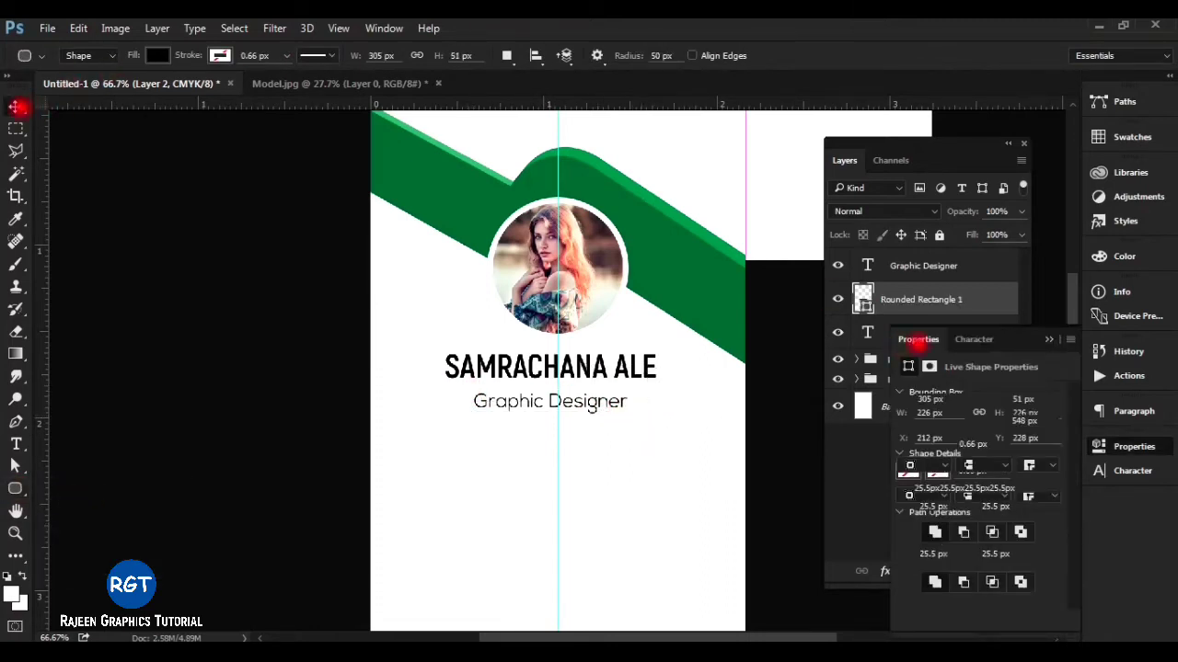
{"action": "key", "text": "v"}
{"action": "left_click", "coordinate": [1049, 340]}
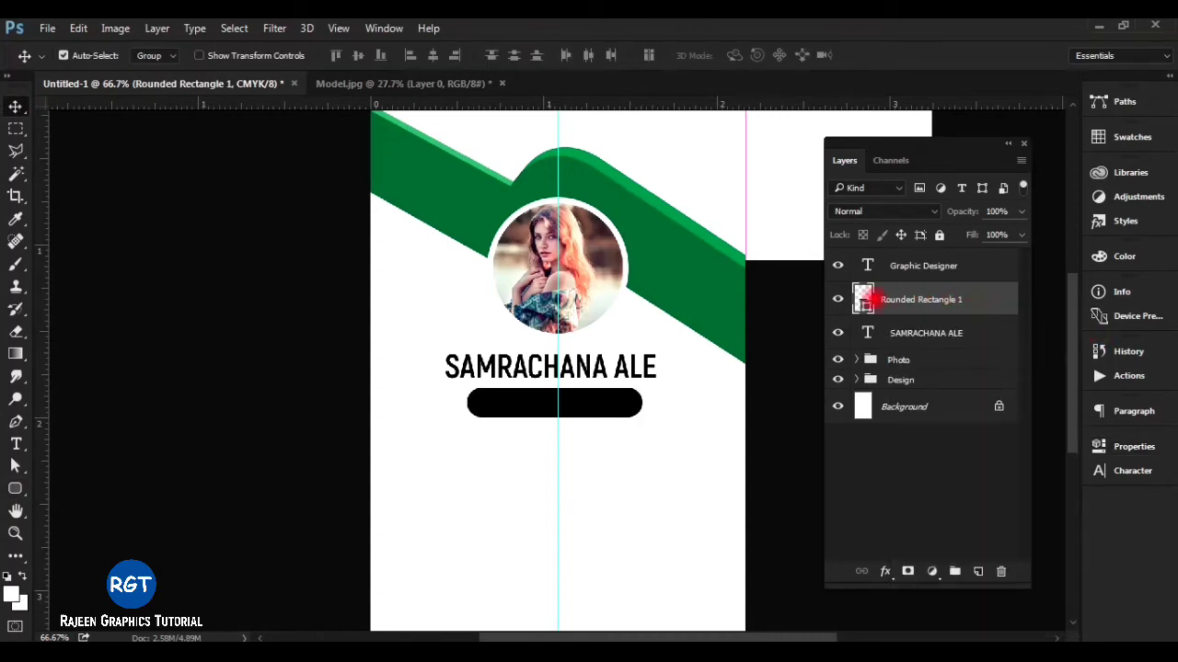
{"action": "double_click", "coordinate": [863, 297]}
{"action": "left_click", "coordinate": [452, 189]}
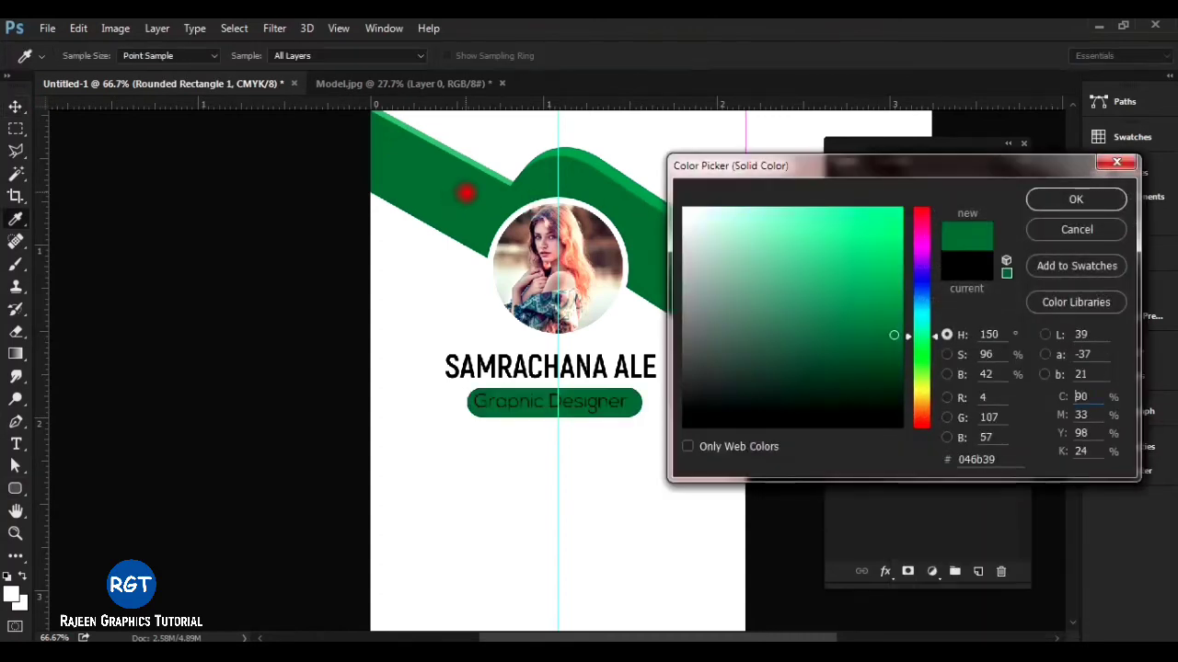
{"action": "left_click", "coordinate": [622, 178]}
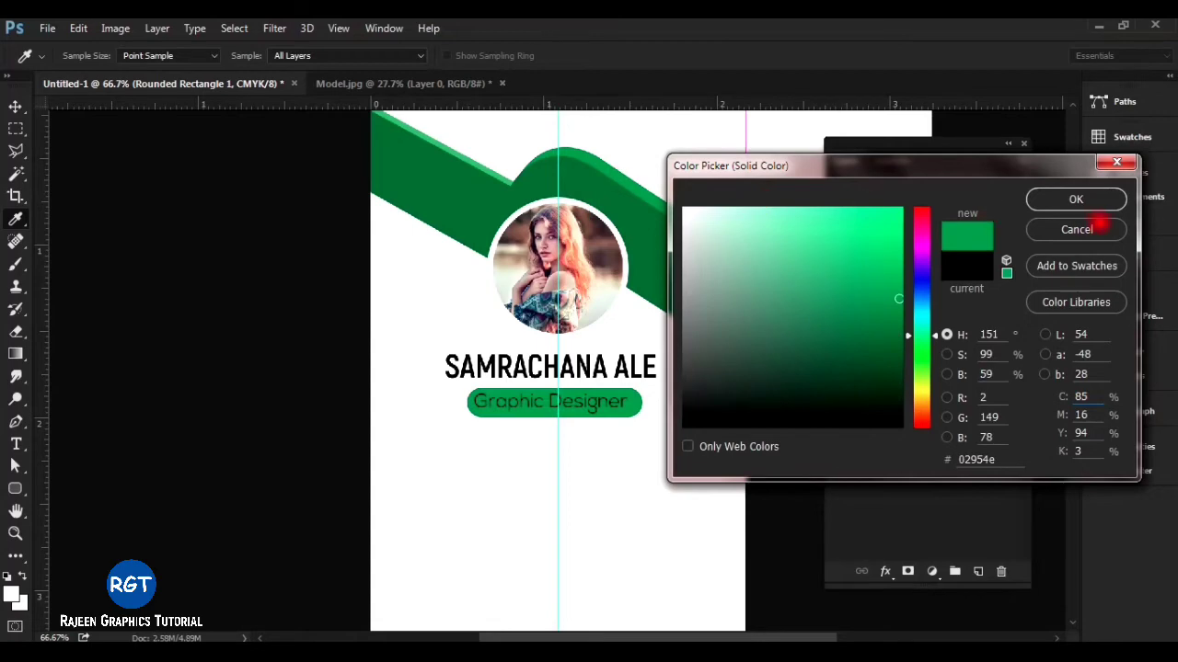
{"action": "left_click", "coordinate": [1078, 200]}
- Change the Graphic Designer subtitle text colour to white
{"action": "double_click", "coordinate": [867, 266]}
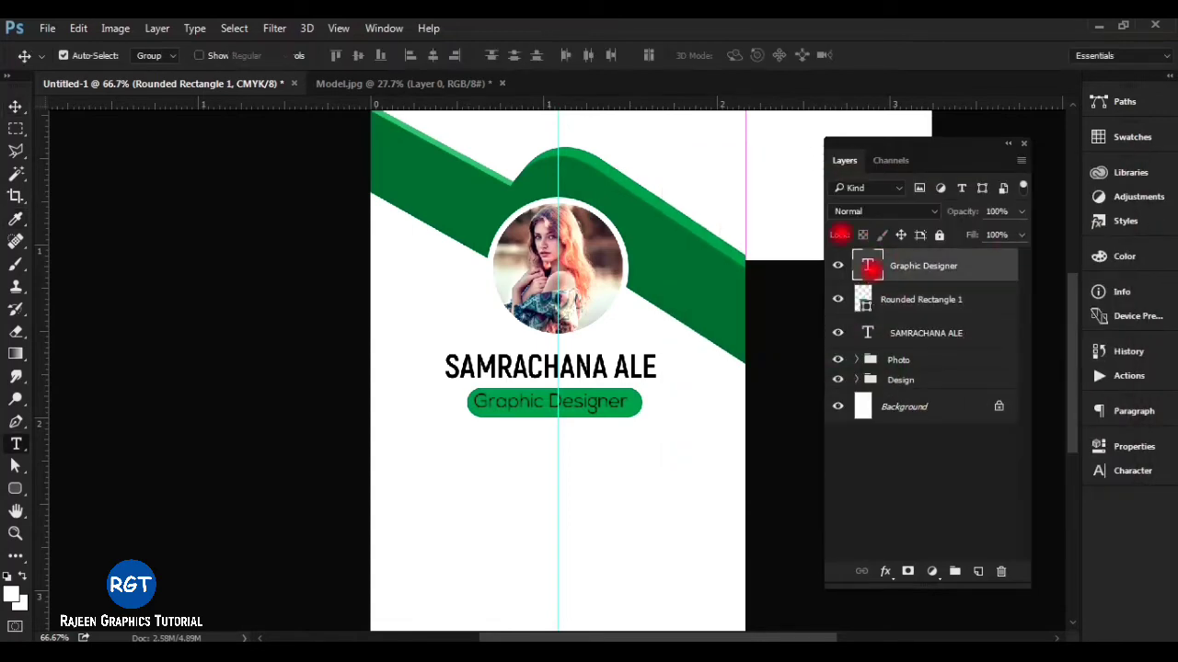
{"action": "left_click", "coordinate": [599, 55]}
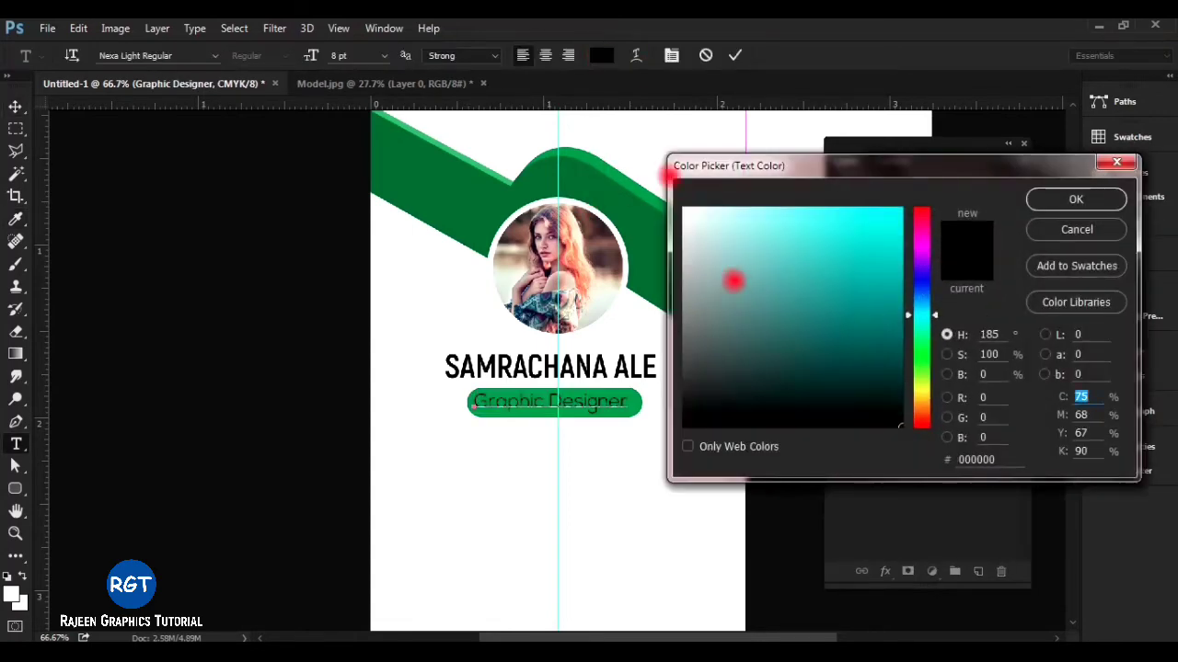
{"action": "left_click_drag", "start_coordinate": [736, 279], "coordinate": [665, 171]}
{"action": "left_click", "coordinate": [1057, 199]}
{"action": "left_click", "coordinate": [732, 55]}
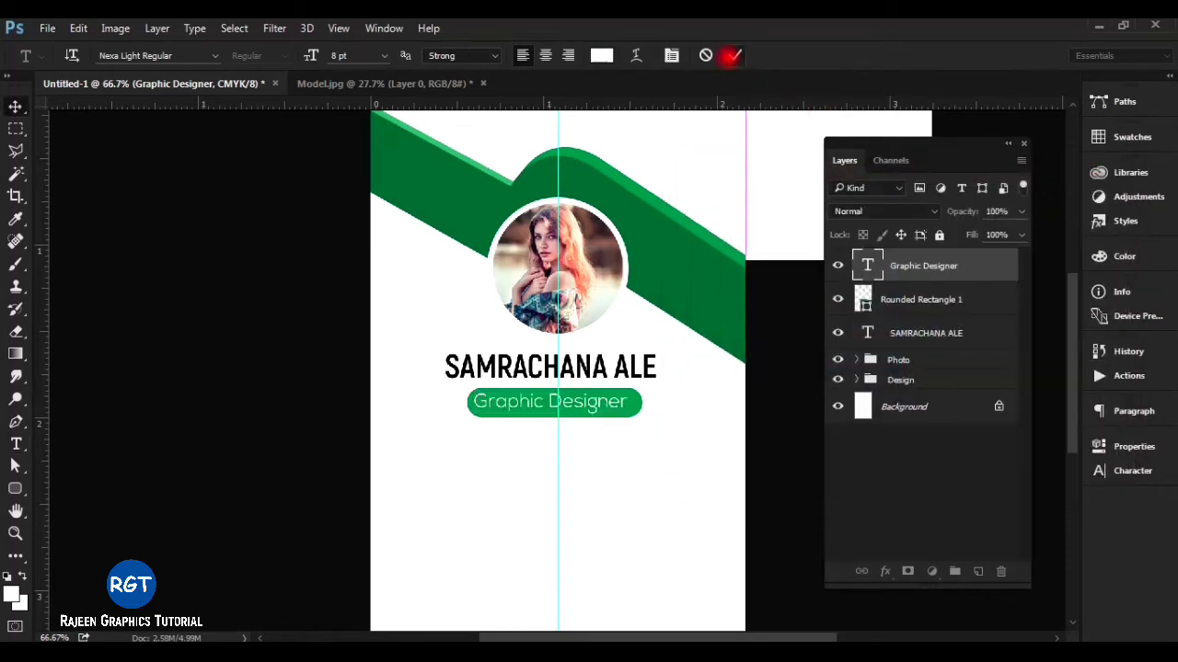
{"action": "key", "text": "v"}
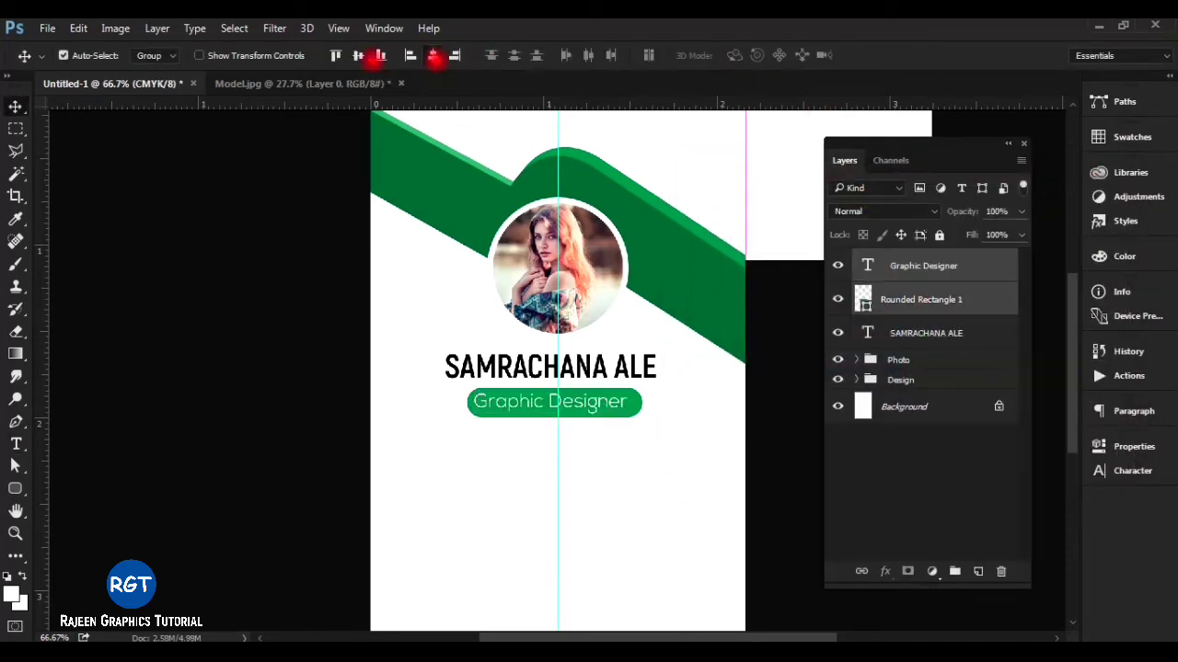
- Centre the subtitle in its pill and group it with Rounded Rectangle 1
{"action": "left_click", "coordinate": [432, 55]}
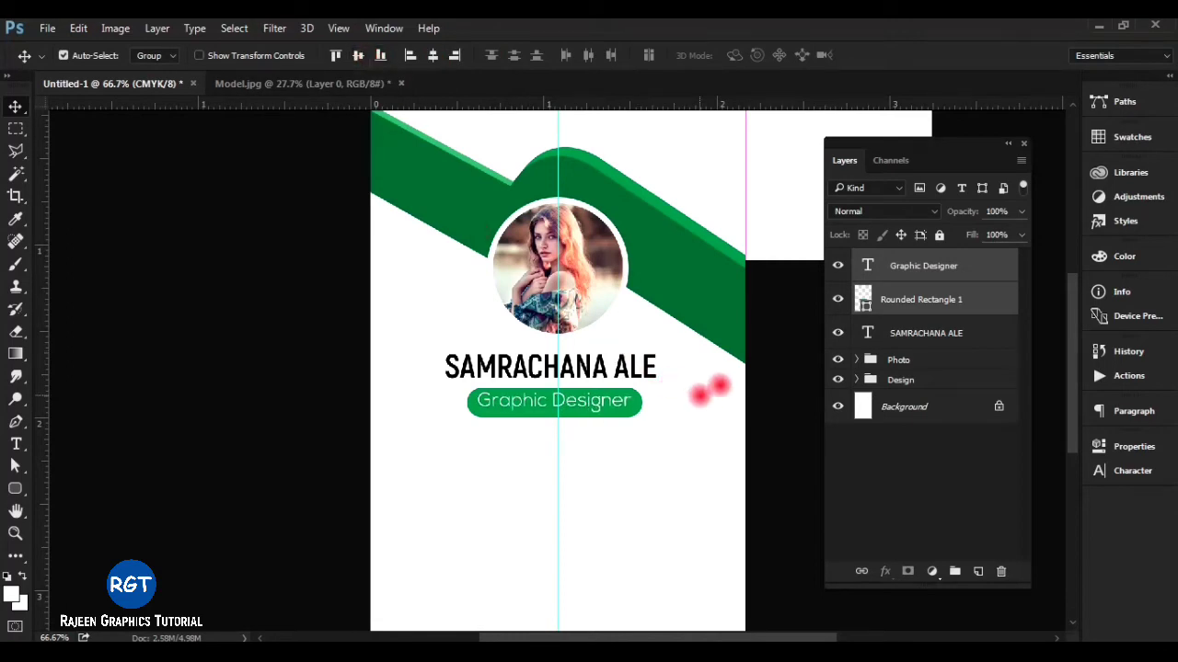
{"action": "key", "text": "ctrl+plus"}
{"action": "left_click", "coordinate": [934, 265]}
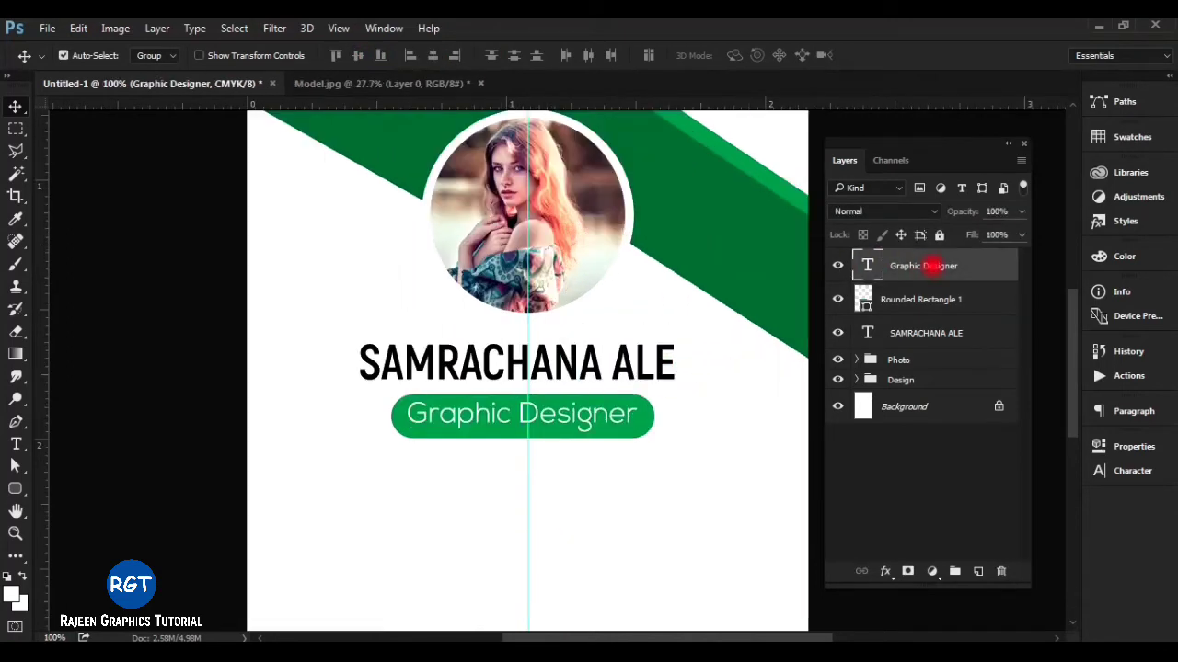
{"action": "key", "text": "ctrl+0"}
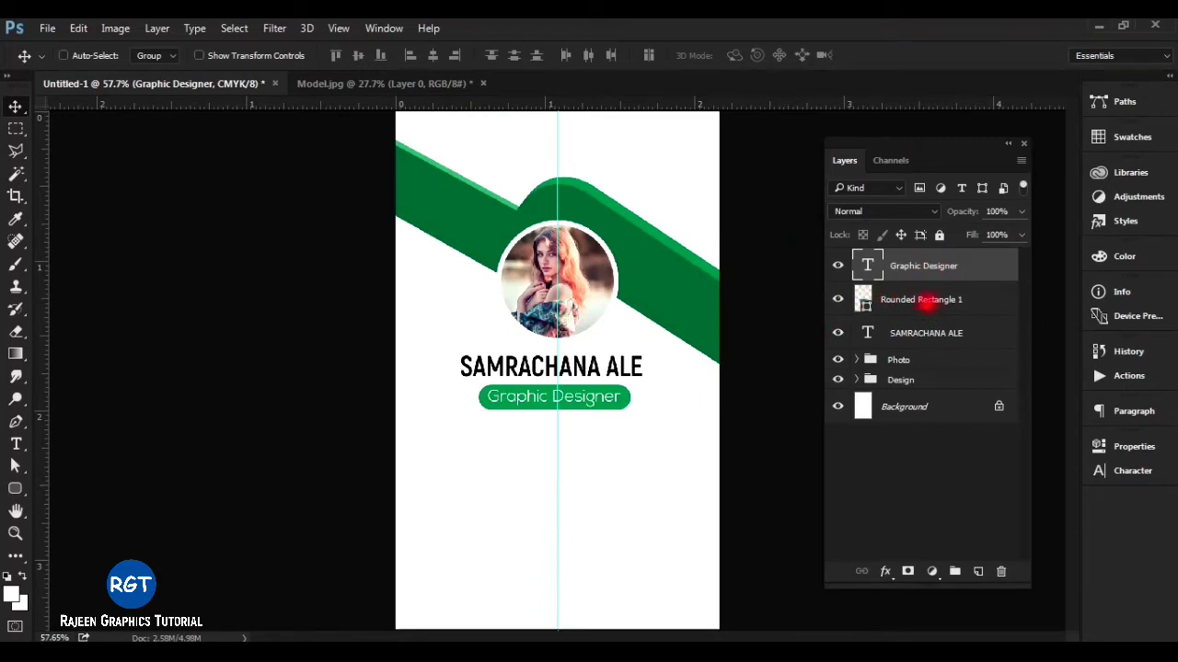
{"action": "left_click", "coordinate": [924, 300], "text": "ctrl"}
{"action": "left_click_drag", "start_coordinate": [938, 302], "coordinate": [954, 572]}
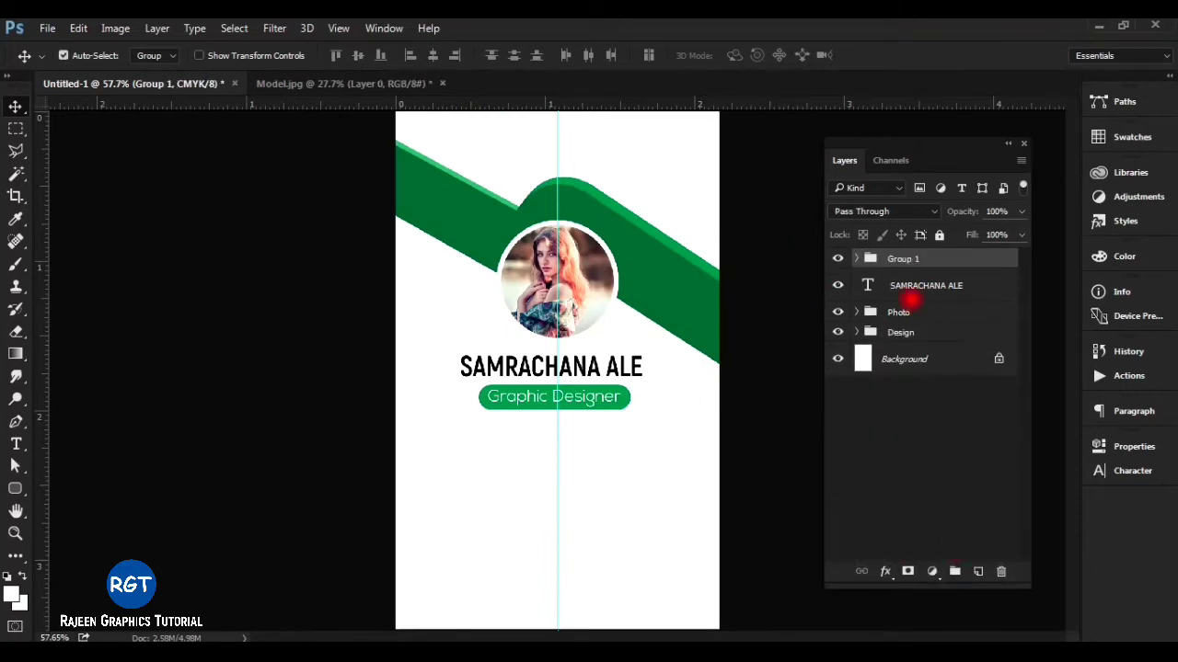
{"action": "left_click", "coordinate": [938, 285]}
{"action": "key", "text": "Up"}
{"action": "key", "text": "Up"}
{"action": "key", "text": "Up"}
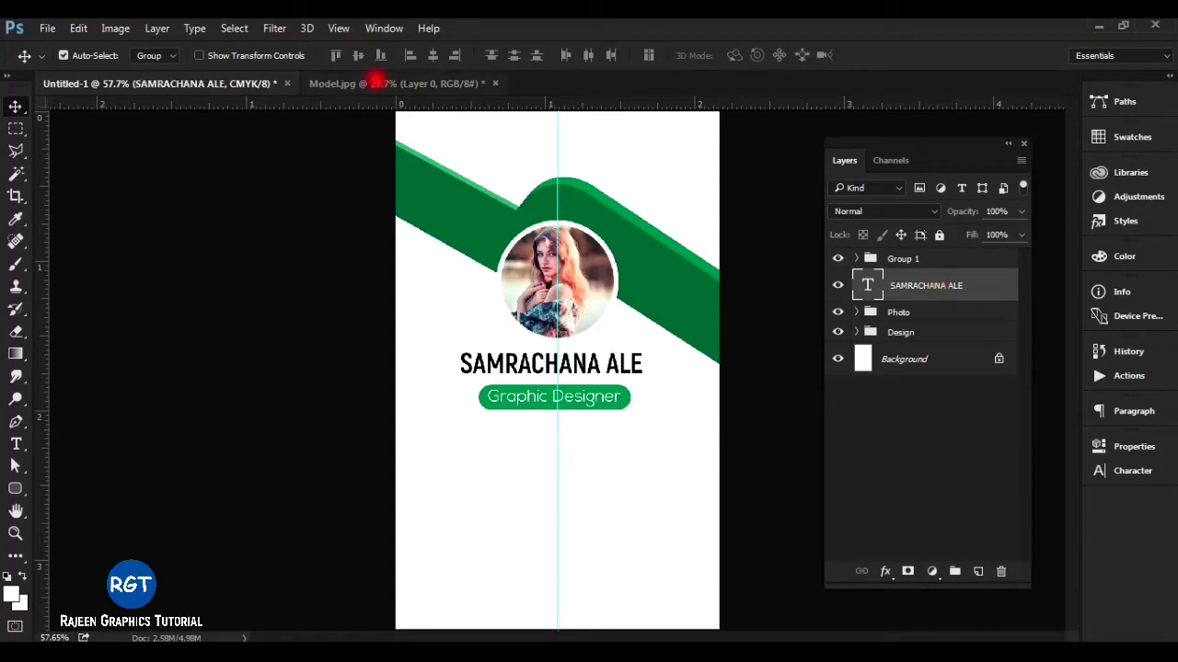
{"action": "left_click", "coordinate": [78, 27]}
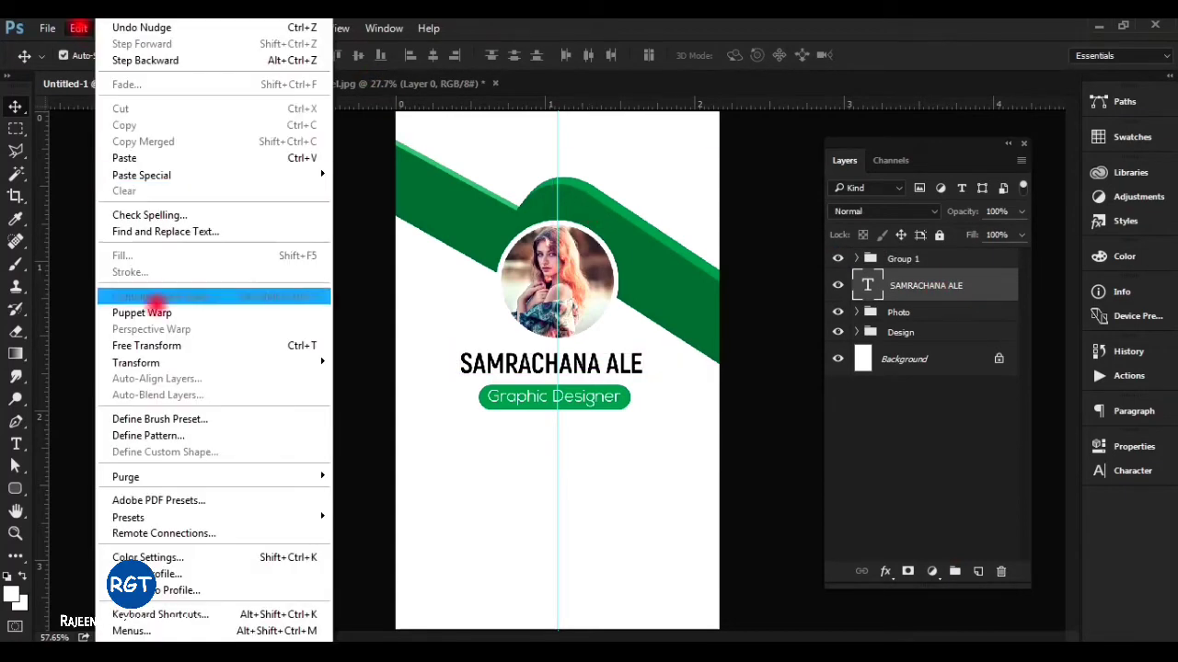
{"action": "left_click", "coordinate": [239, 347]}
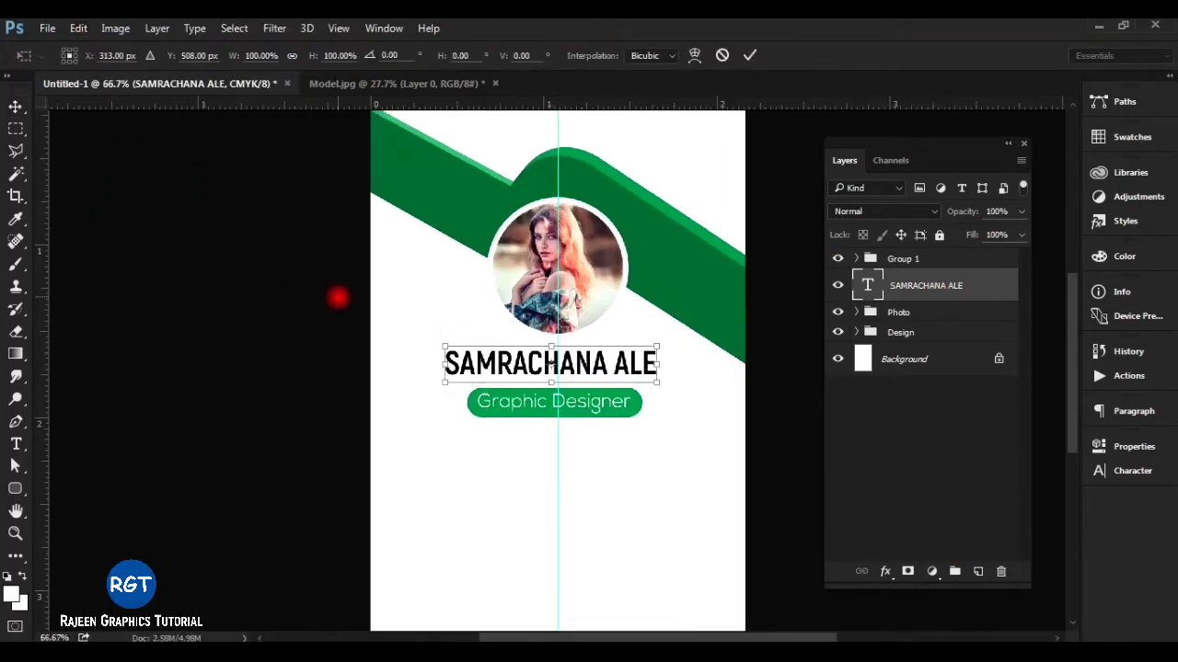
{"action": "key", "text": "shift+Right"}
{"action": "key", "text": "ctrl+plus"}
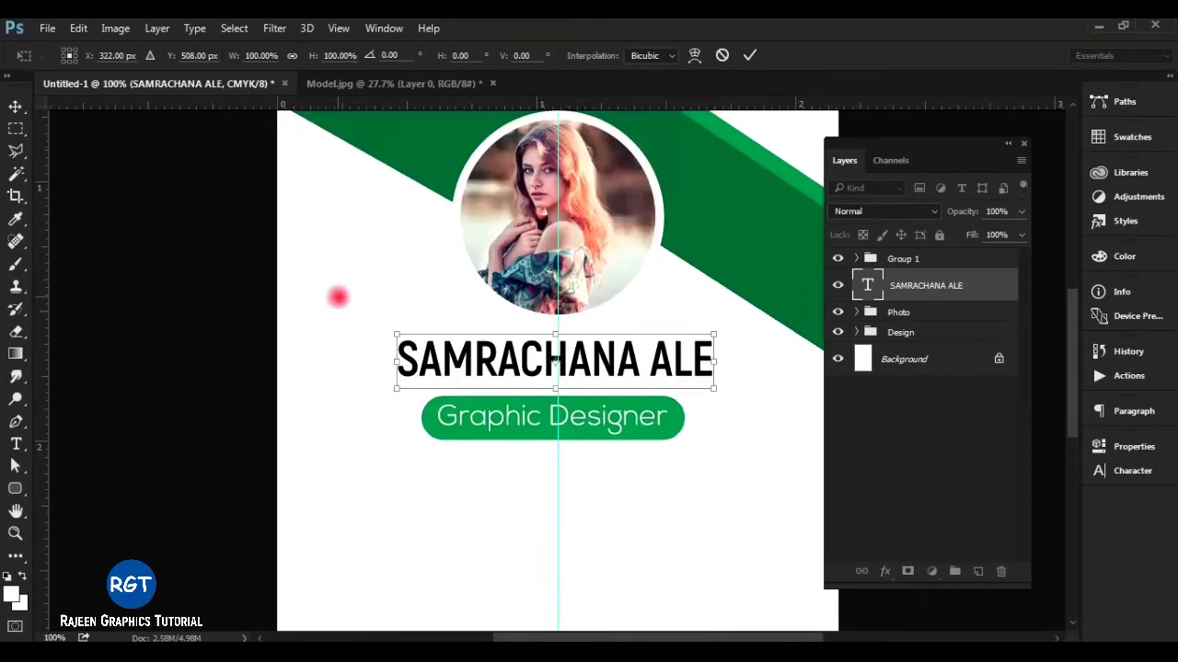
{"action": "key", "text": "Return"}
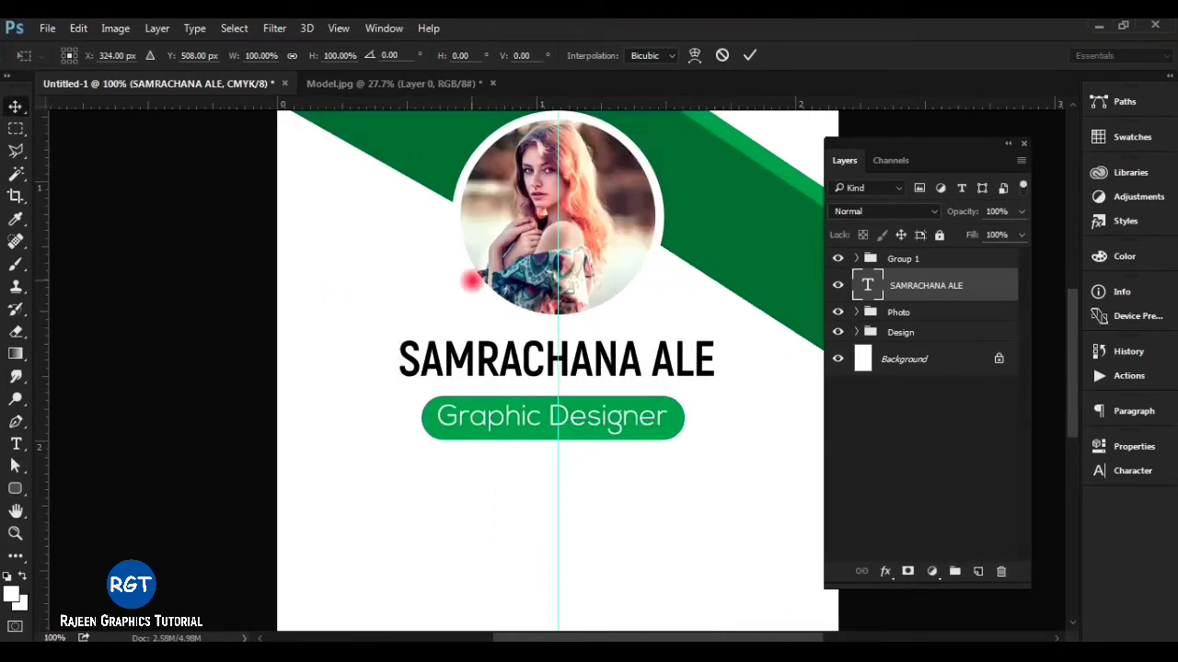
- Align the name and the title group on their horizontal centres
{"action": "left_click", "coordinate": [919, 262], "text": "ctrl"}
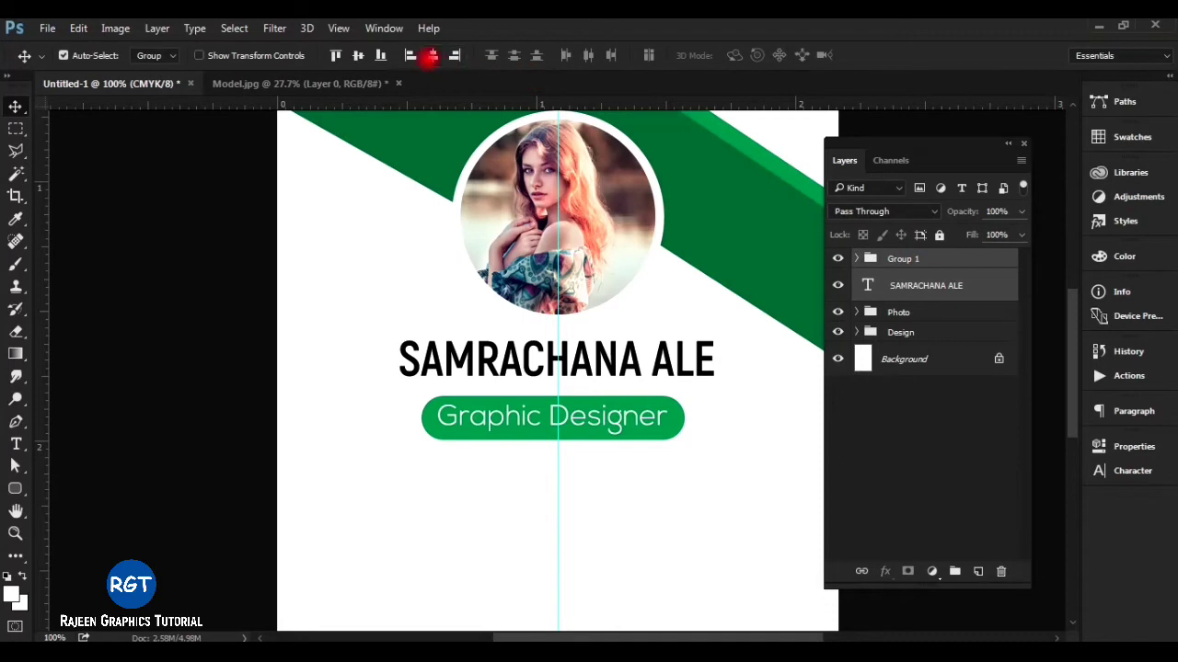
{"action": "left_click", "coordinate": [430, 56]}
{"action": "key", "text": "ctrl+minus"}
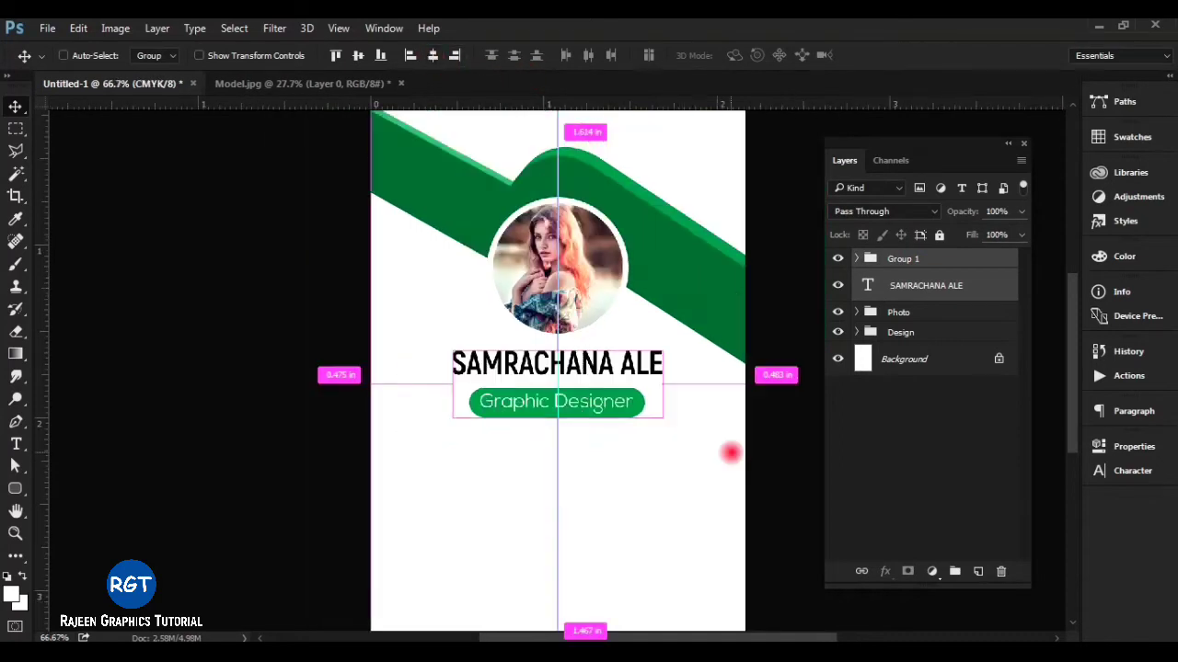
- Open the Name.tif details file from the card assets folder
{"action": "left_click", "coordinate": [718, 455]}
{"action": "left_click_drag", "start_coordinate": [662, 387], "coordinate": [629, 245]}
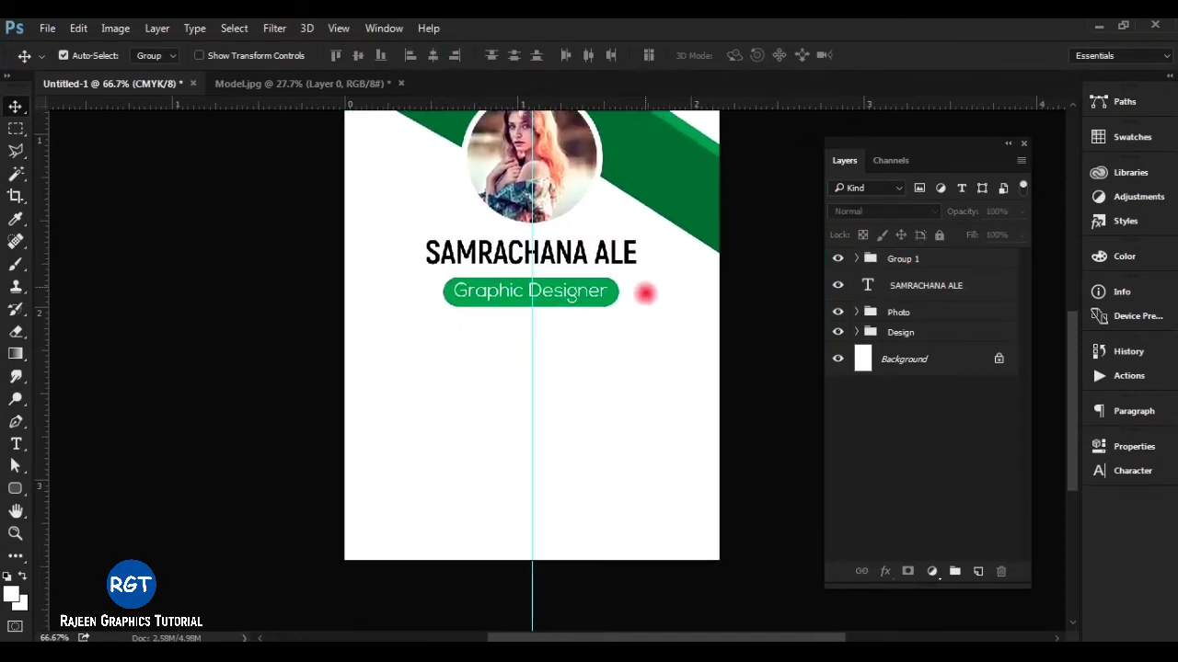
{"action": "scroll", "coordinate": [644, 258], "scroll_direction": "down", "scroll_amount": 3}
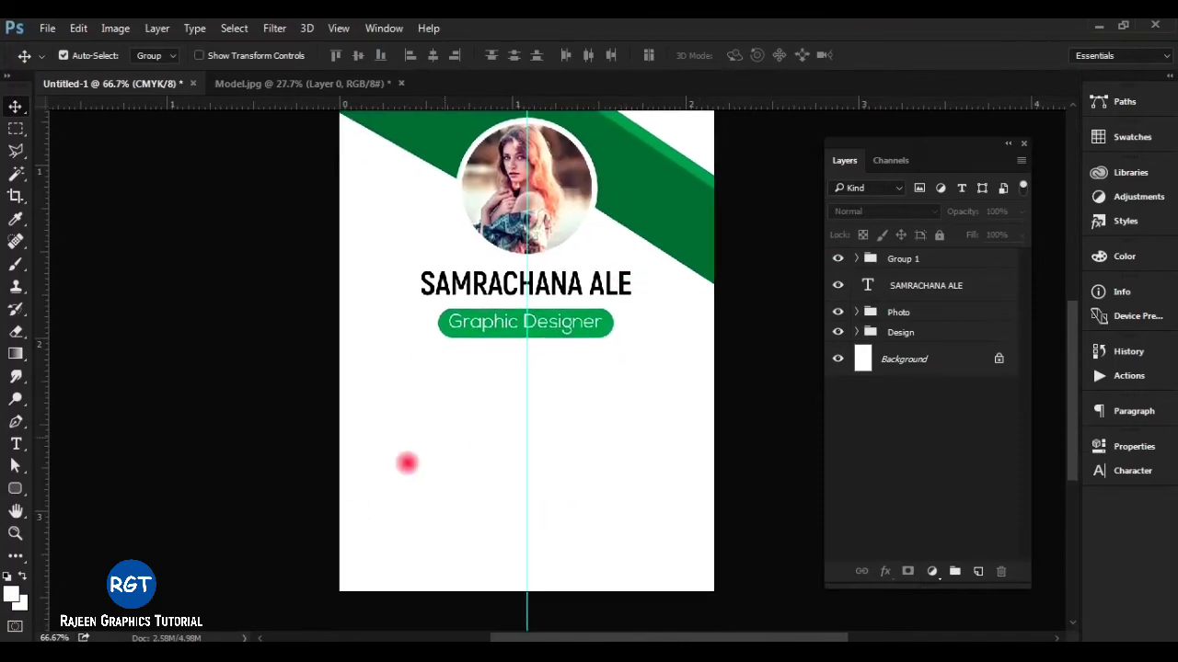
{"action": "key", "text": "alt+Tab"}
{"action": "left_click", "coordinate": [573, 211]}
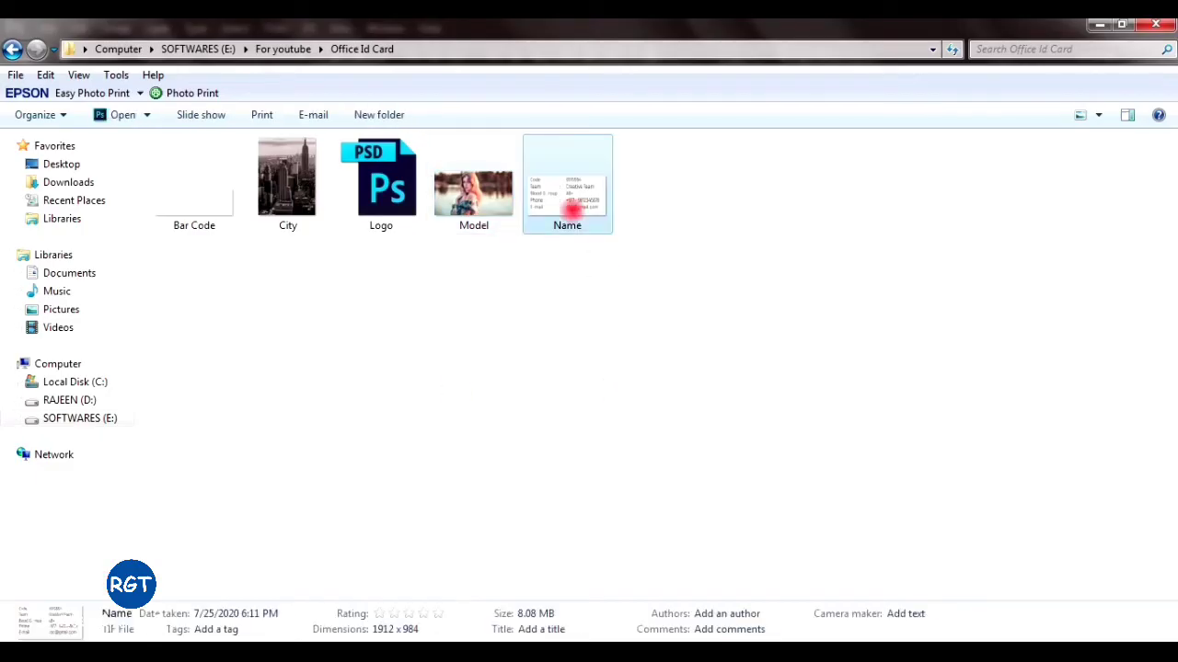
{"action": "key", "text": "alt+Tab"}
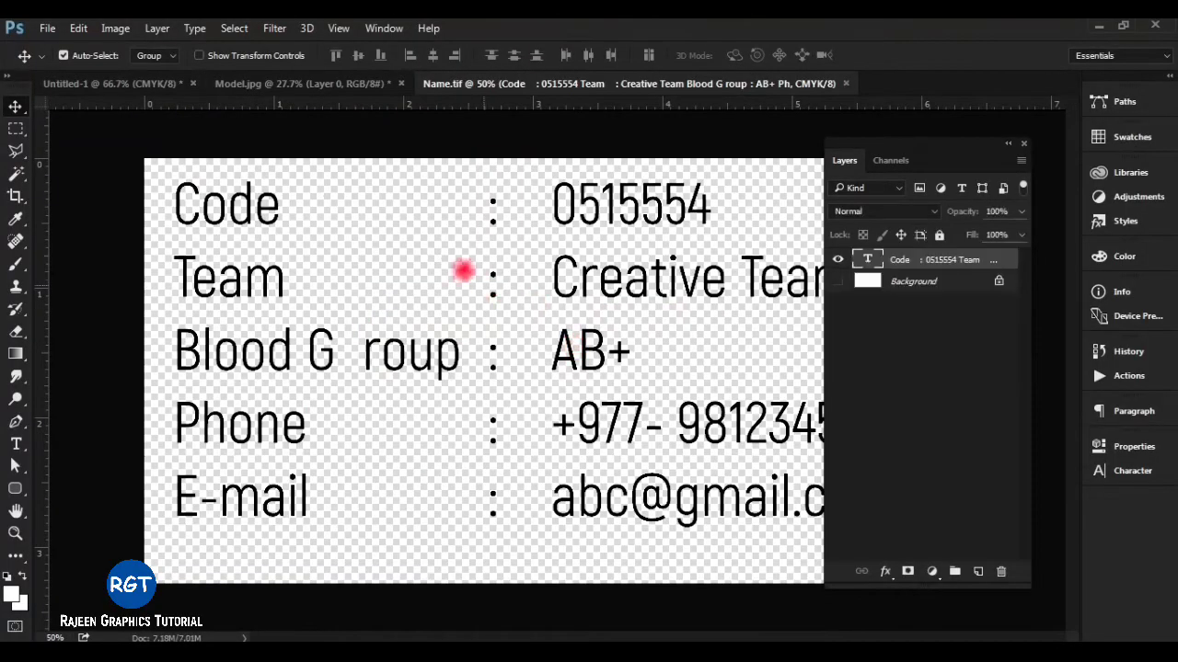
- Drag the details text layer from Name.tif into the ID card document
{"action": "left_click_drag", "start_coordinate": [345, 345], "coordinate": [201, 84]}
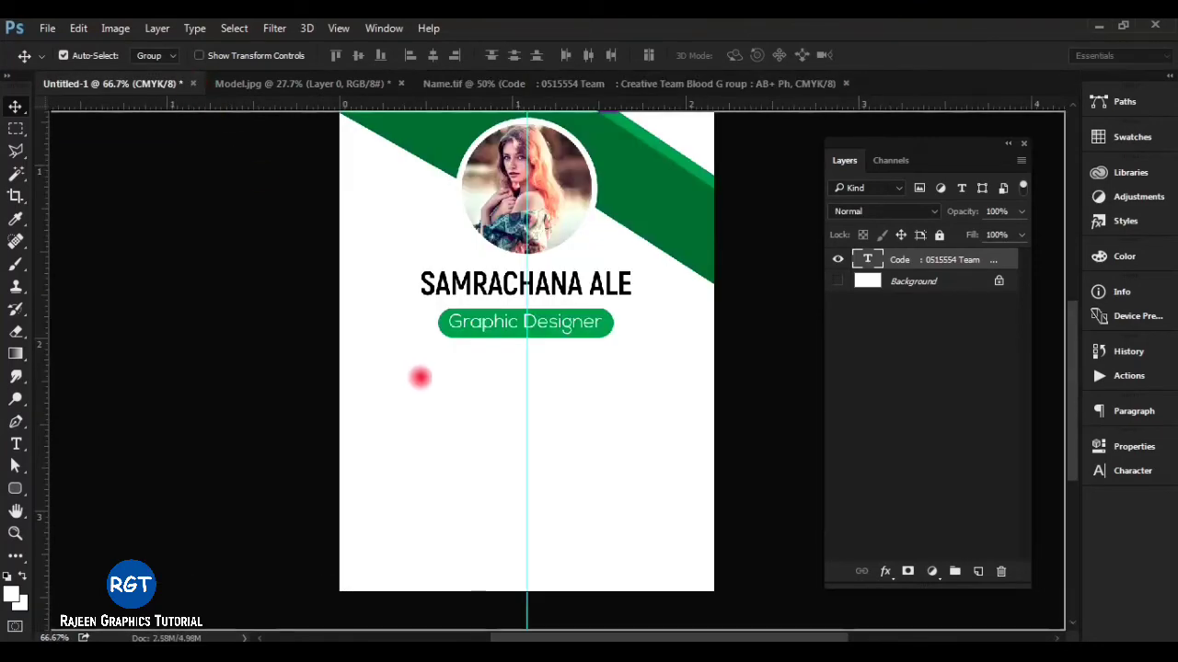
{"action": "left_click_drag", "start_coordinate": [202, 84], "coordinate": [600, 402]}
{"action": "key", "text": "ctrl+minus"}
{"action": "key", "text": "ctrl+minus"}
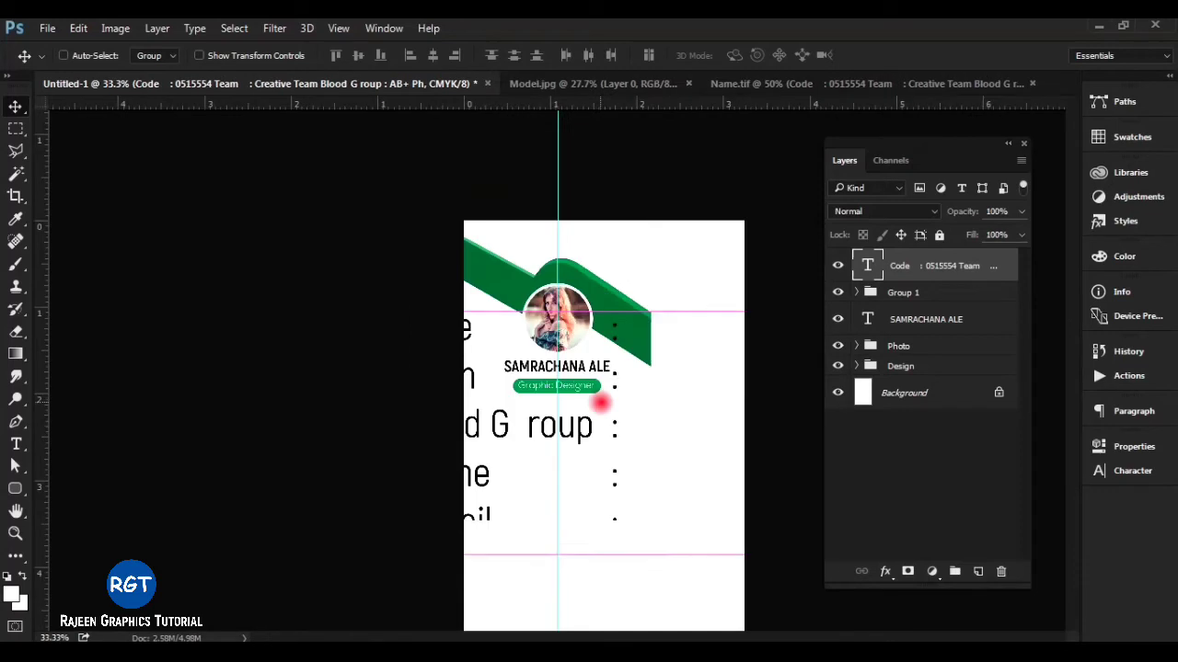
{"action": "key", "text": "ctrl+minus"}
- Scale the details block down below the title pill, then start fixing 'Blood G roup'
{"action": "left_click", "coordinate": [80, 28]}
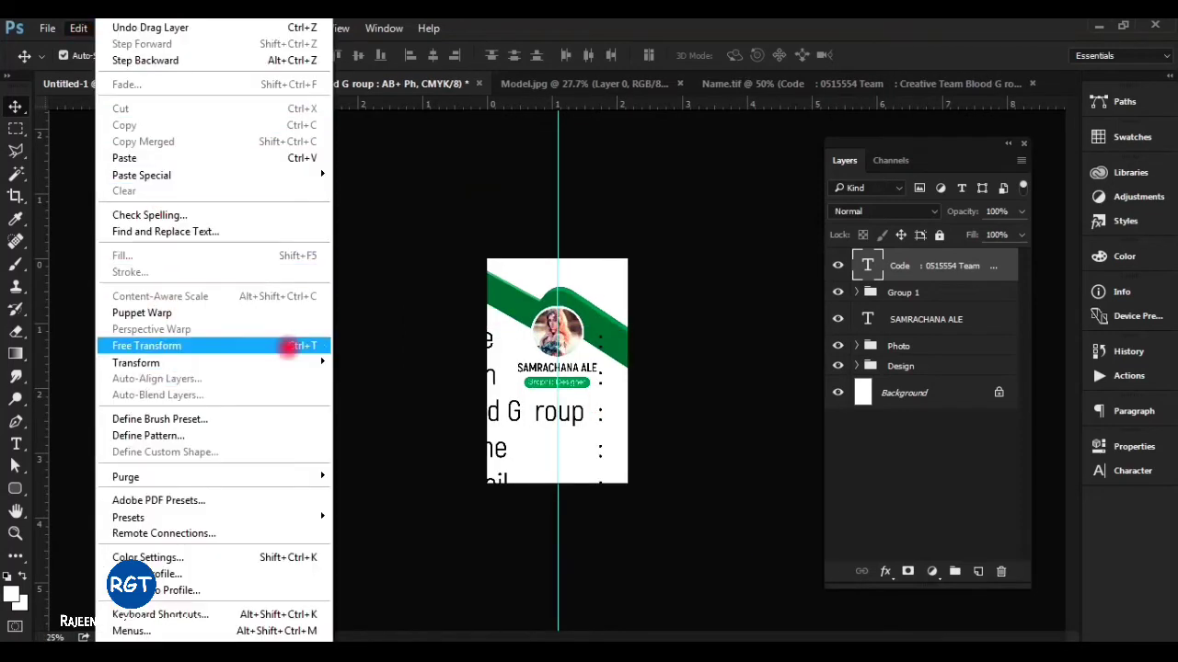
{"action": "left_click", "coordinate": [280, 345]}
{"action": "mouse_move", "coordinate": [439, 323]}
{"action": "left_mouse_down"}
{"action": "mouse_move", "coordinate": [549, 396]}
{"action": "mouse_move", "coordinate": [571, 389]}
{"action": "left_mouse_up"}
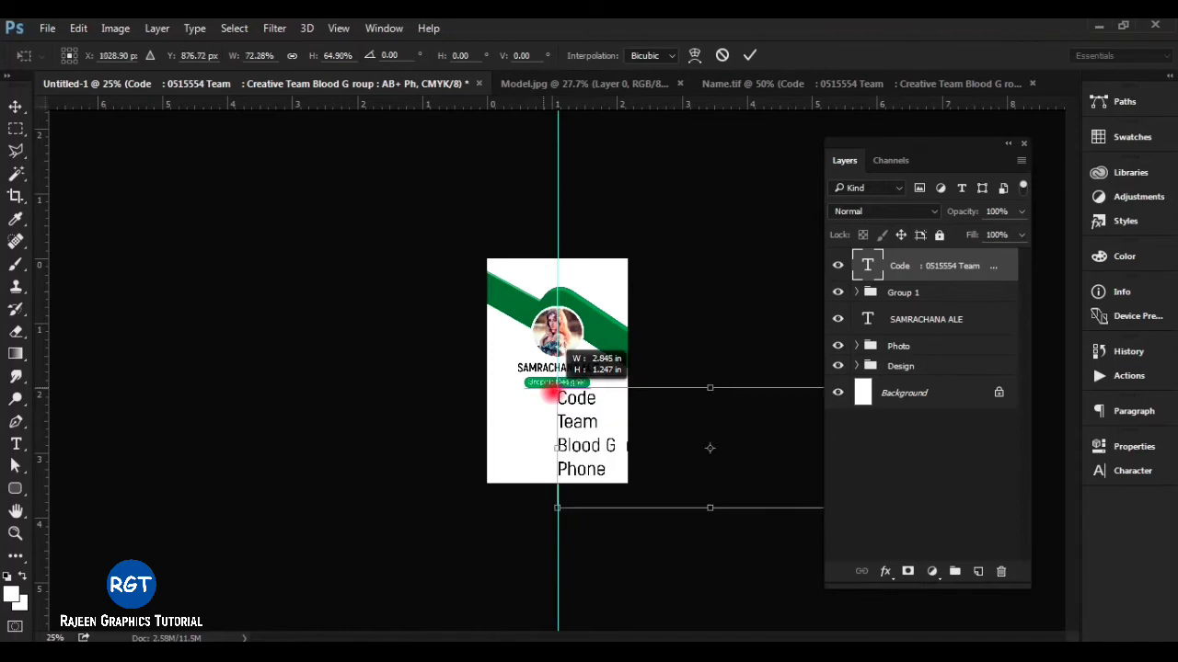
{"action": "key", "text": "ctrl+plus"}
{"action": "left_click_drag", "start_coordinate": [635, 432], "coordinate": [355, 406]}
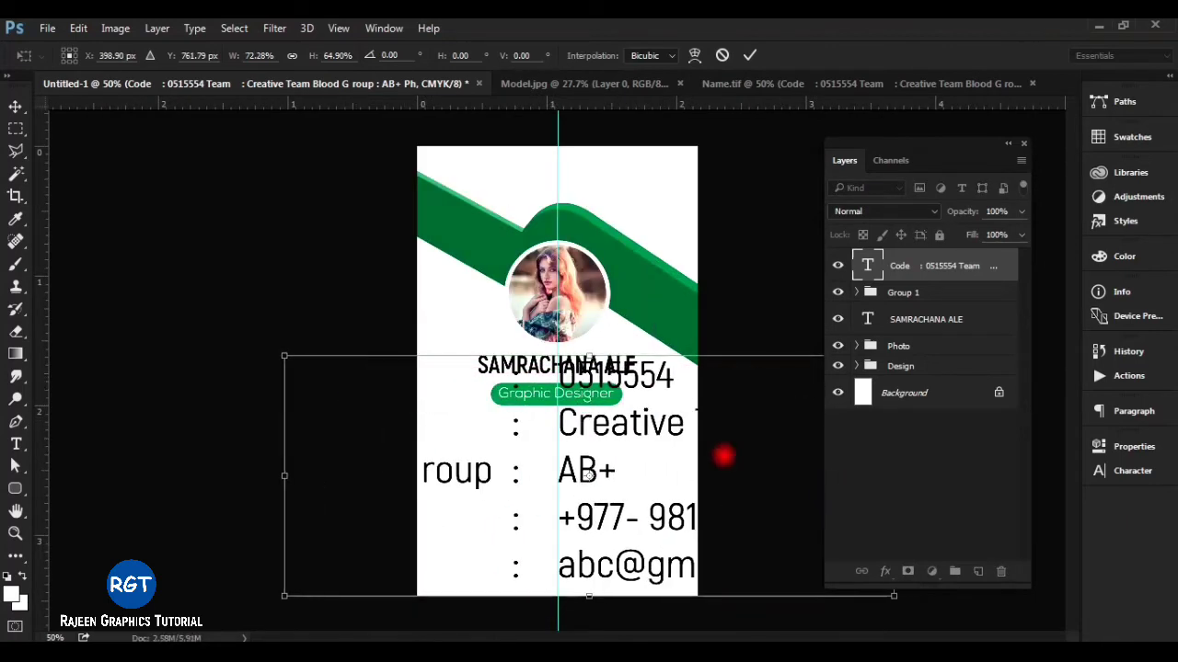
{"action": "mouse_move", "coordinate": [284, 356]}
{"action": "left_mouse_down"}
{"action": "mouse_move", "coordinate": [399, 413]}
{"action": "mouse_move", "coordinate": [436, 447]}
{"action": "left_mouse_up"}
{"action": "left_click_drag", "start_coordinate": [588, 451], "coordinate": [599, 475]}
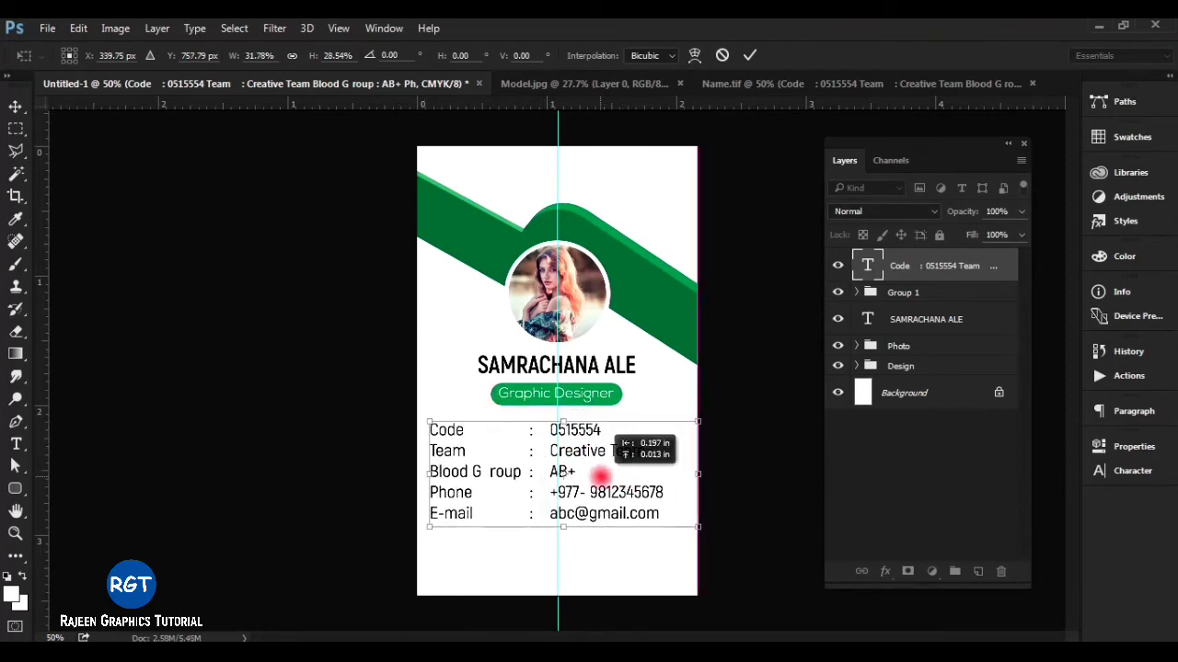
{"action": "key", "text": "Return"}
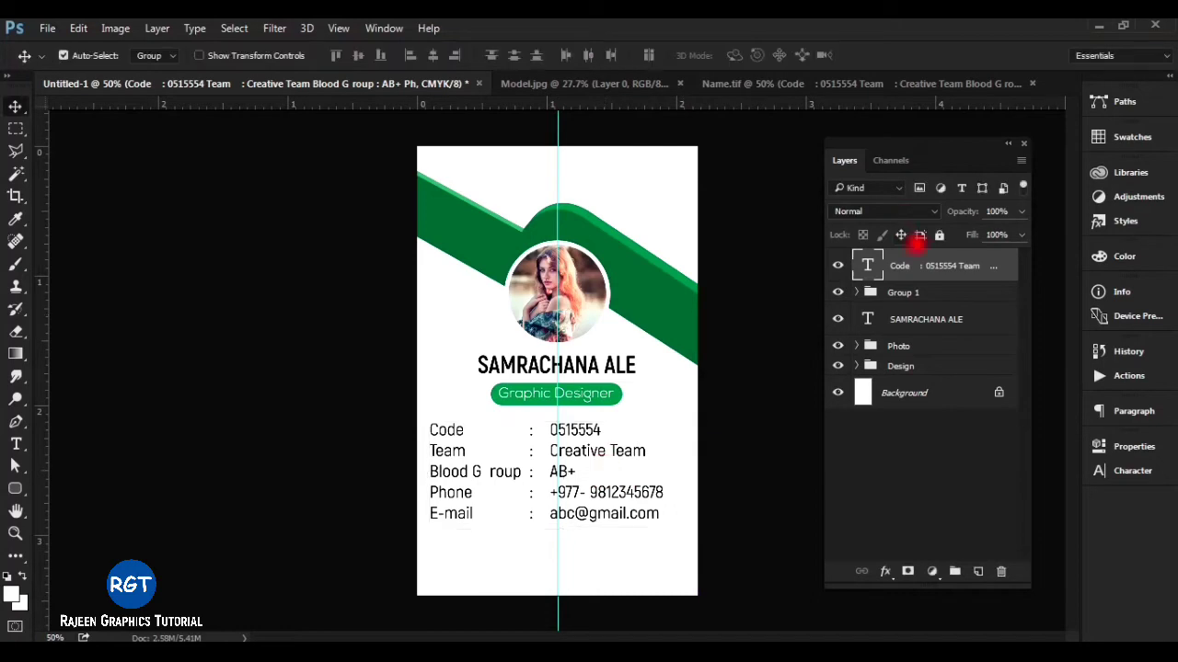
{"action": "double_click", "coordinate": [866, 265]}
{"action": "left_click", "coordinate": [488, 472]}
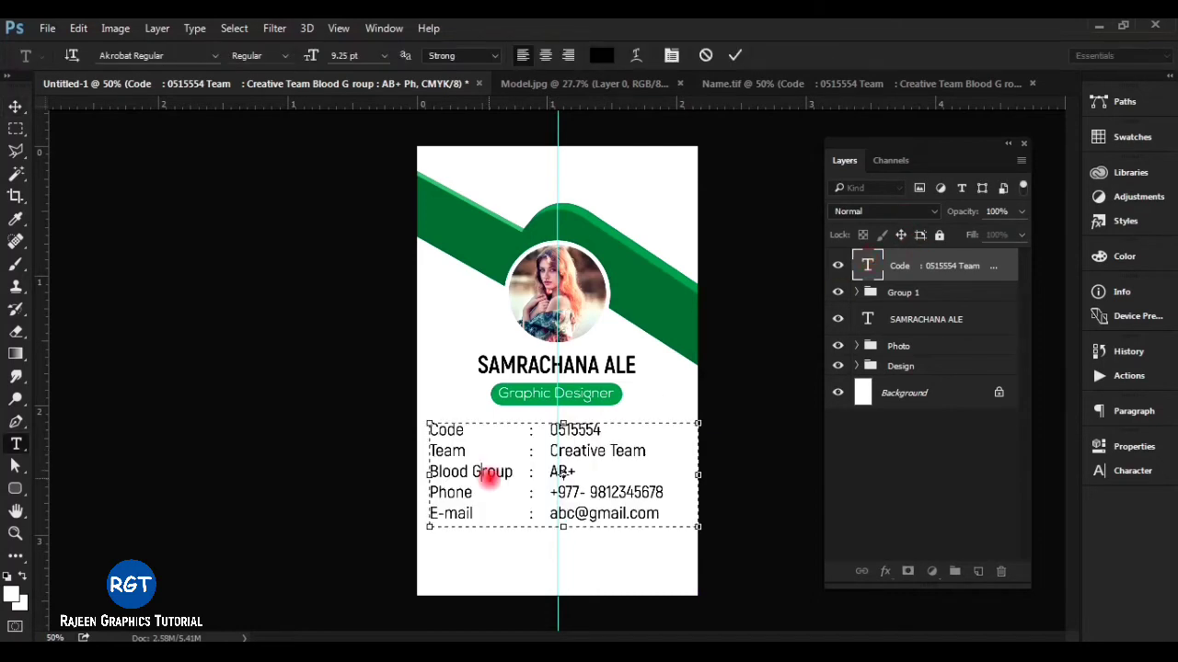
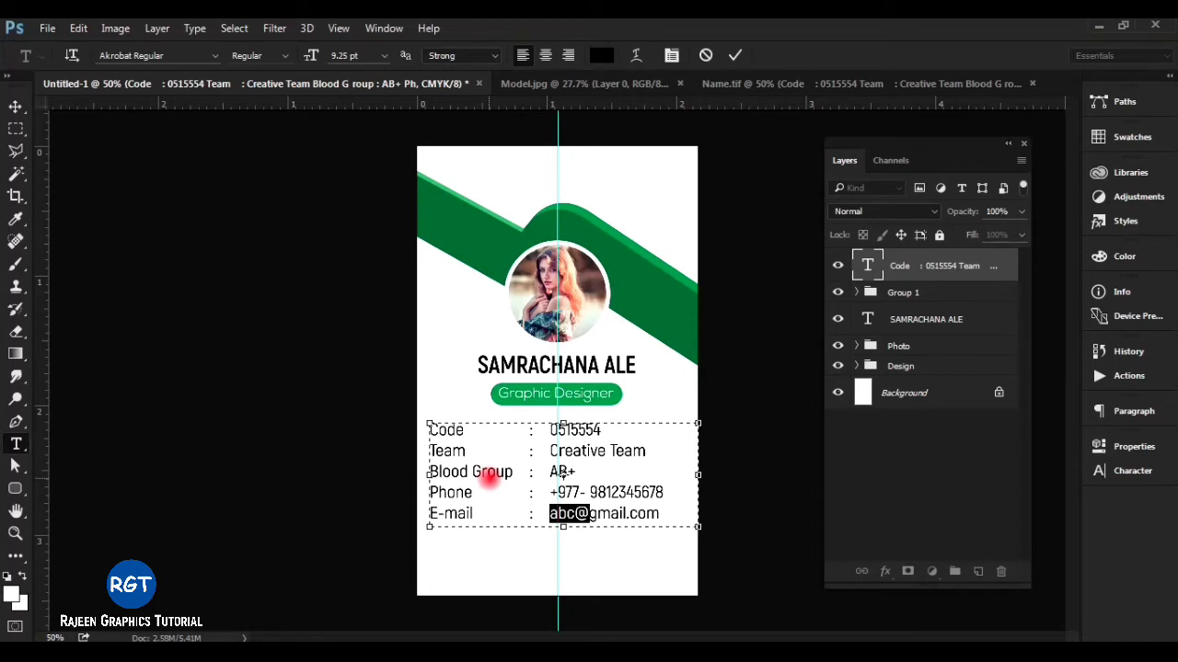
{"action": "key", "text": "Left"}
{"action": "key", "text": "shift+Left"}
{"action": "key", "text": "shift+Left"}
{"action": "key", "text": "shift+Left"}
{"action": "type", "text": "en"}
{"action": "key", "text": "BackSpace"}
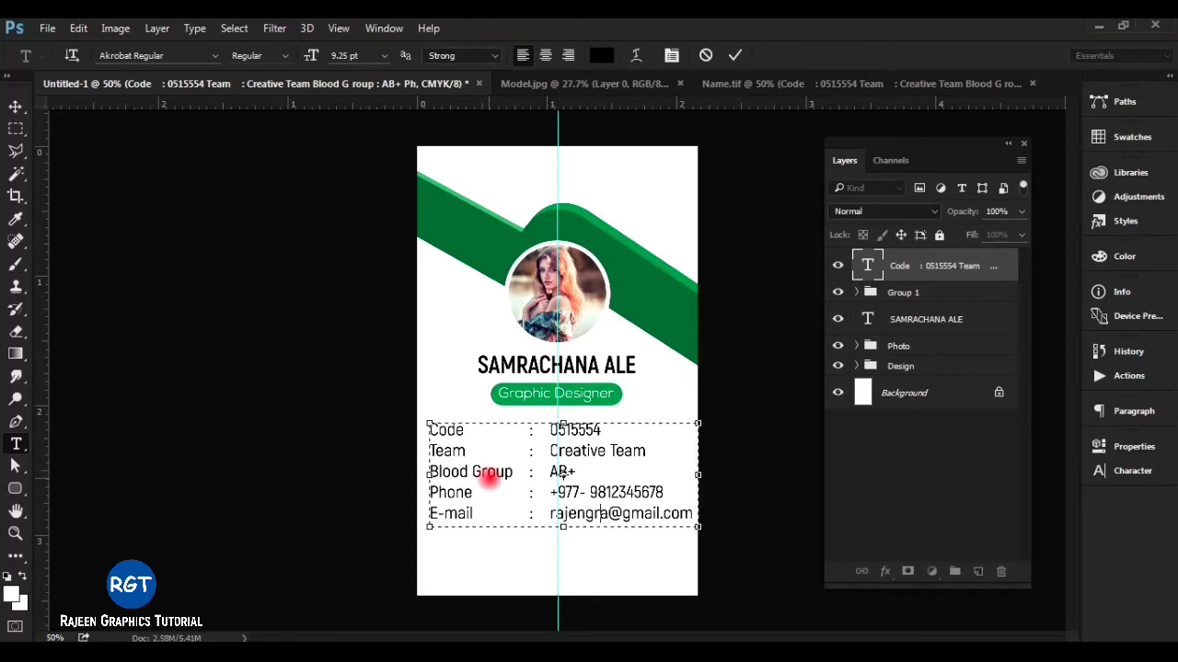
{"action": "type", "text": "engra"}
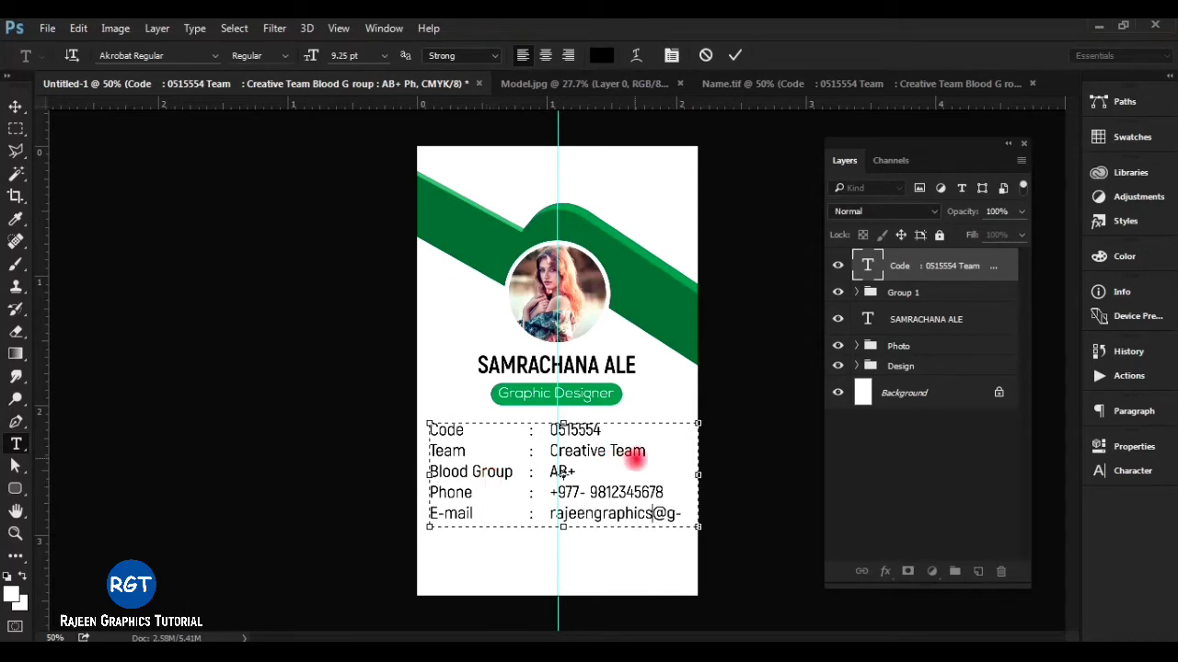
- Set the contact details text to 7.5 pt and narrow its text box
{"action": "key", "text": "ctrl+a"}
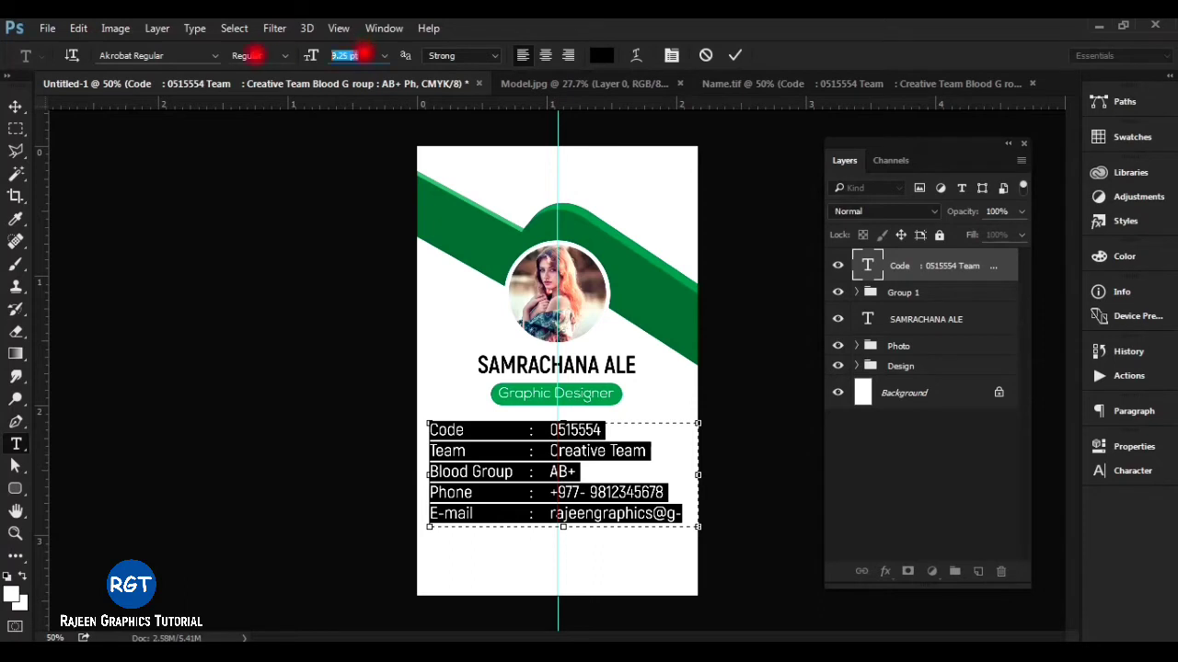
{"action": "type", "text": "7"}
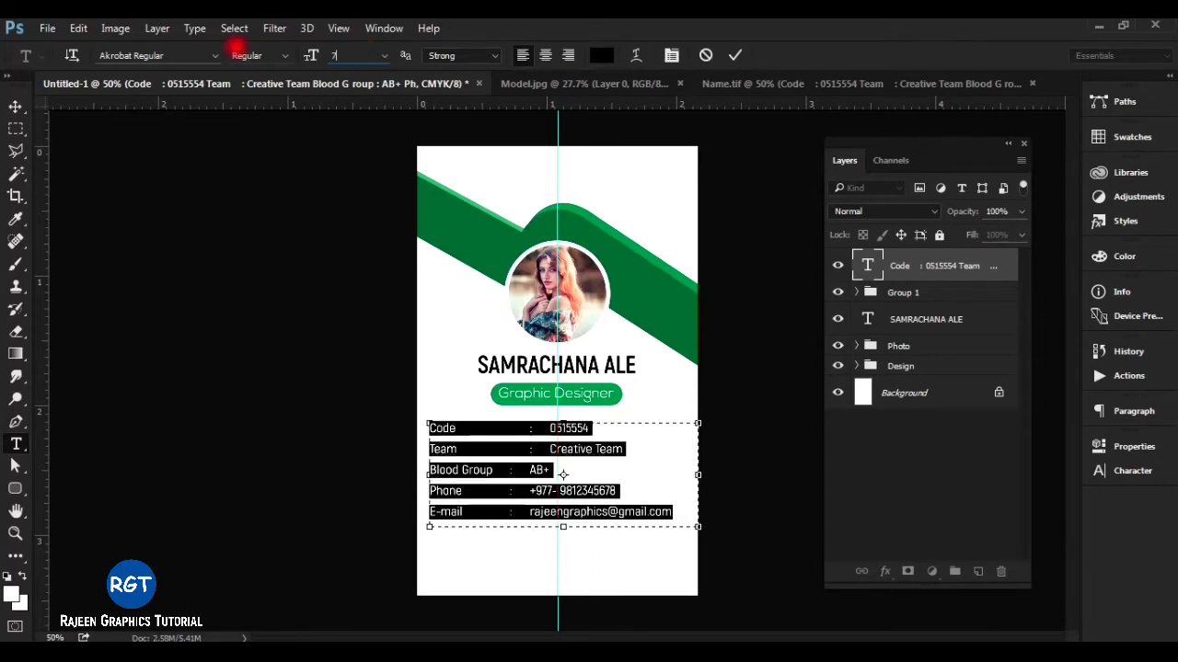
{"action": "type", "text": "8"}
{"action": "key", "text": "Return"}
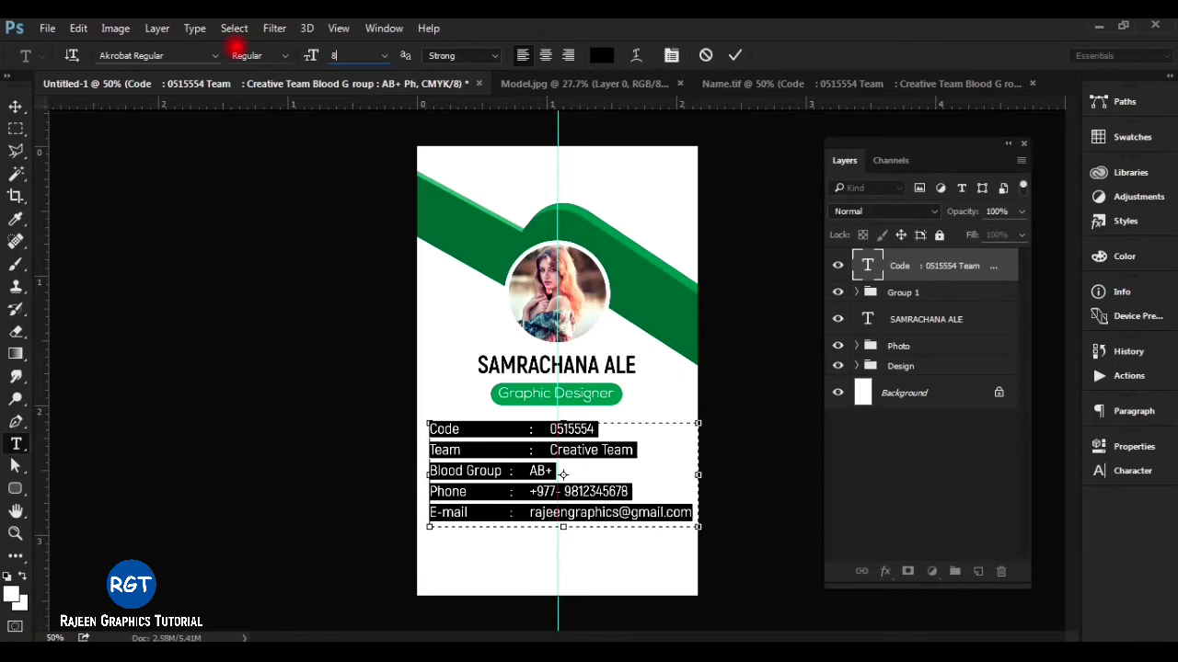
{"action": "type", "text": "7.5"}
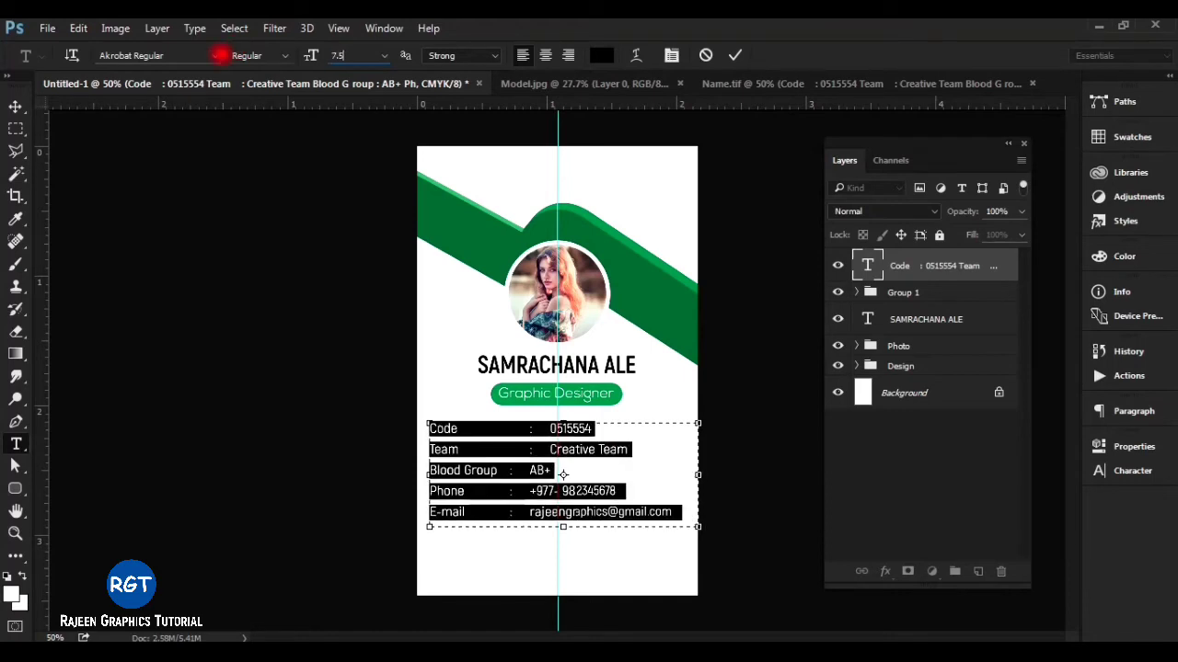
{"action": "key", "text": "Return"}
{"action": "left_click", "coordinate": [526, 458]}
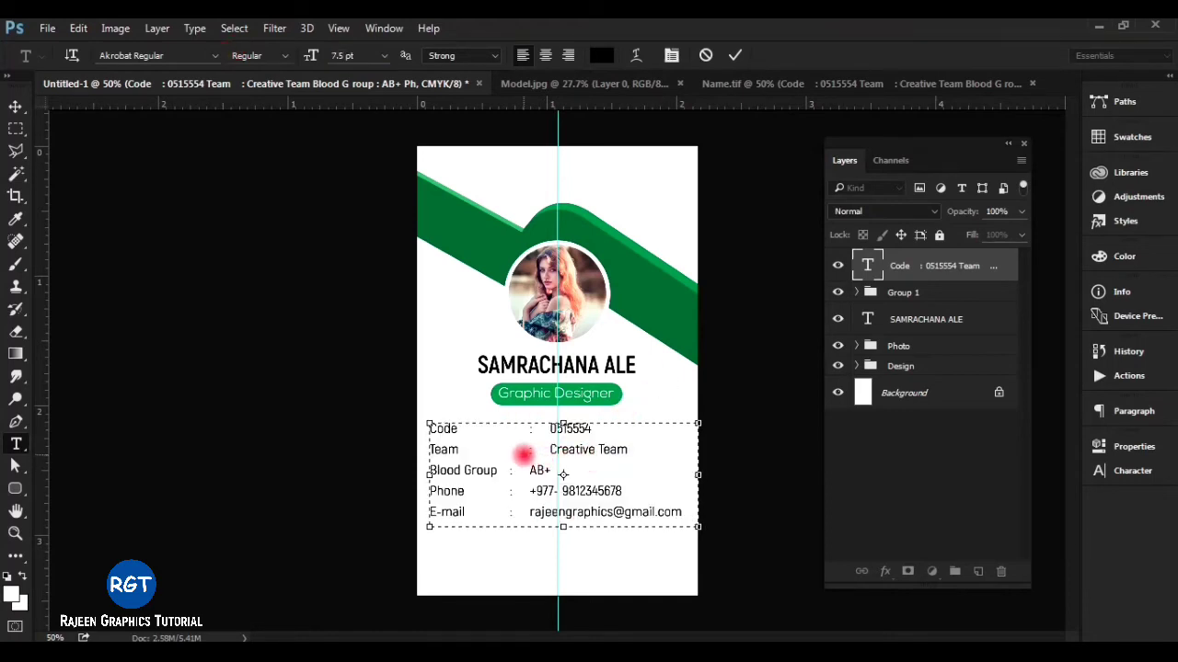
{"action": "key", "text": "BackSpace"}
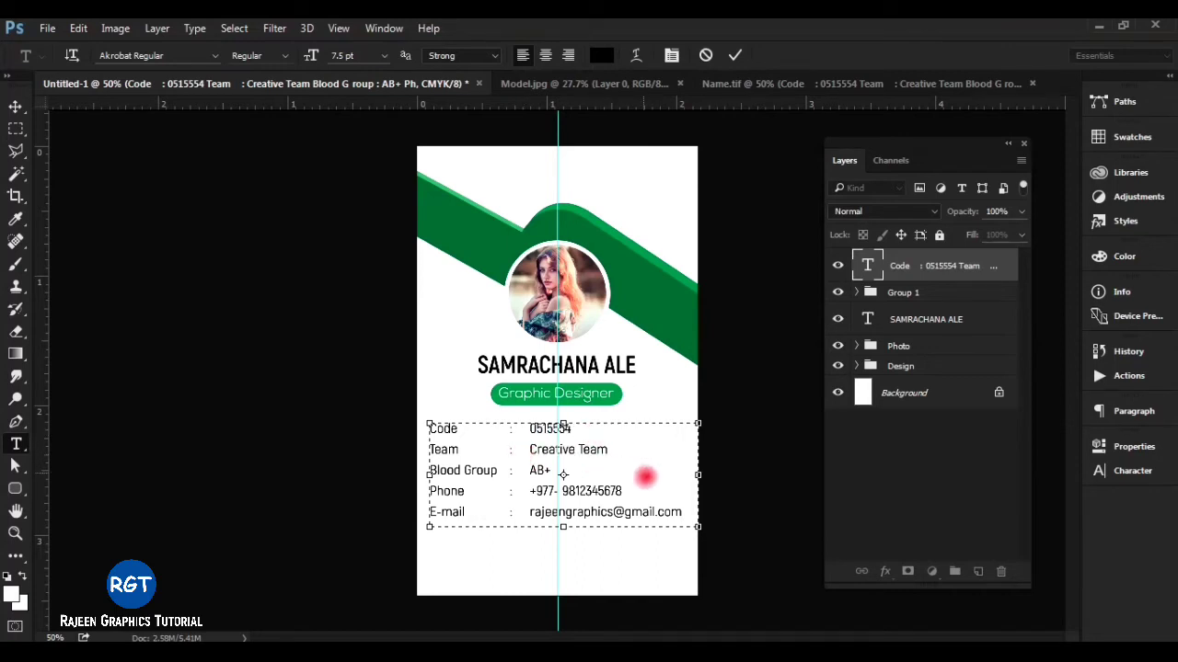
{"action": "left_click_drag", "start_coordinate": [697, 475], "coordinate": [685, 475]}
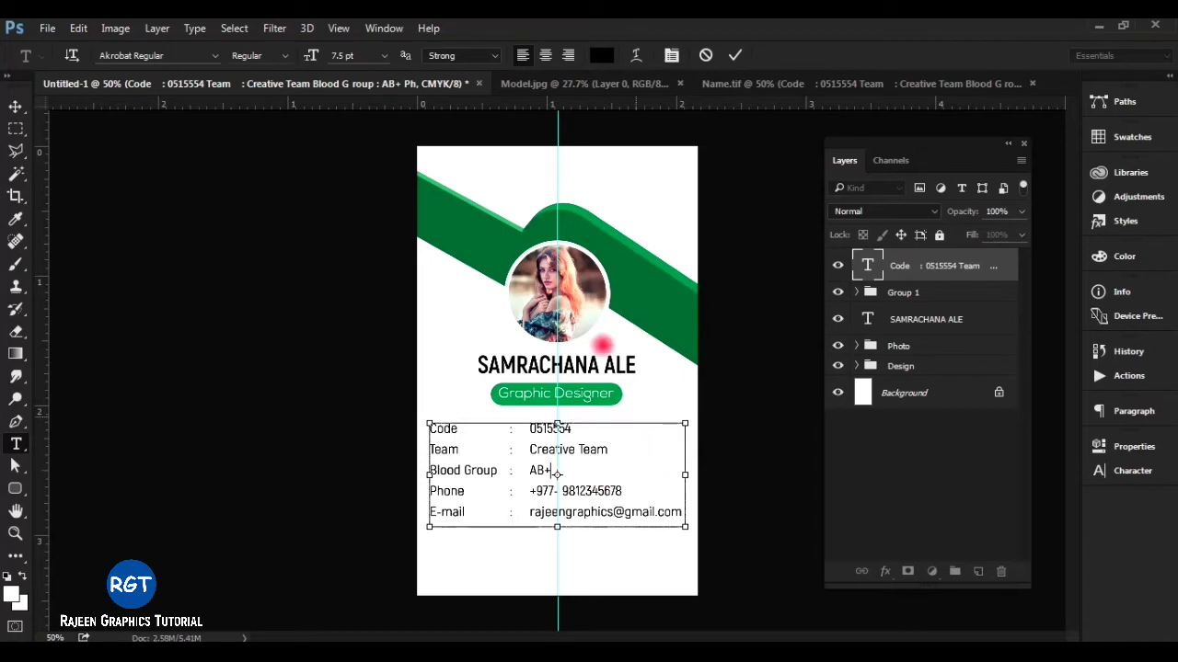
- Reapply 7.5 pt to the details and fit the text box to about 1.97 in
{"action": "key", "text": "ctrl+a"}
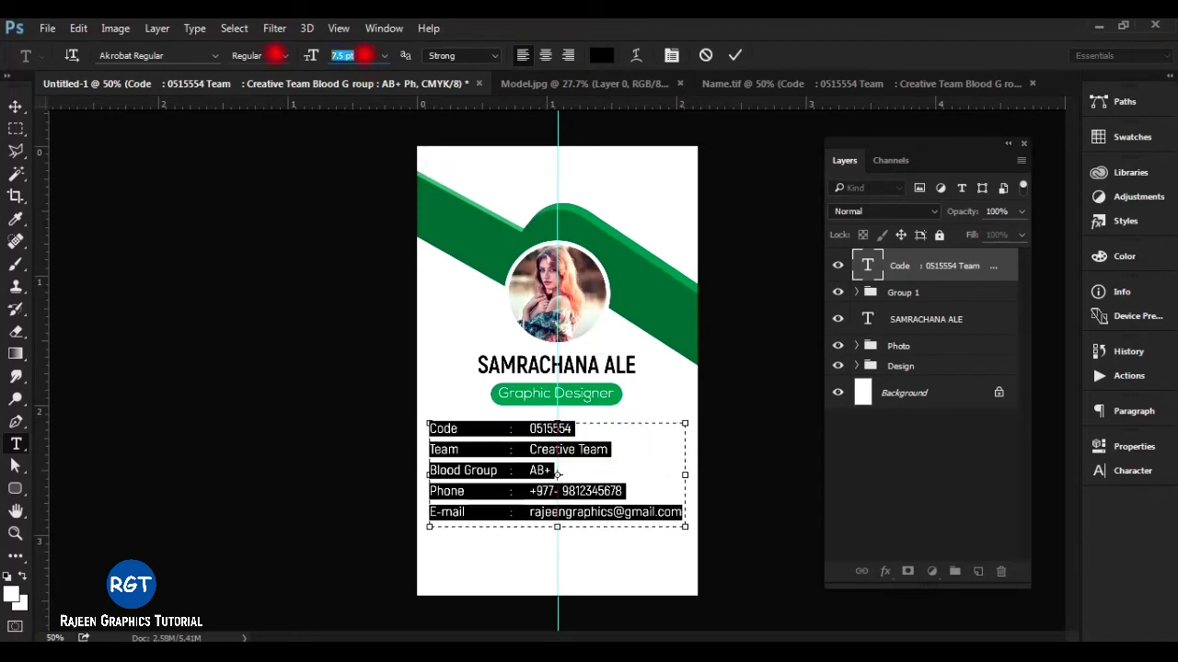
{"action": "type", "text": "8"}
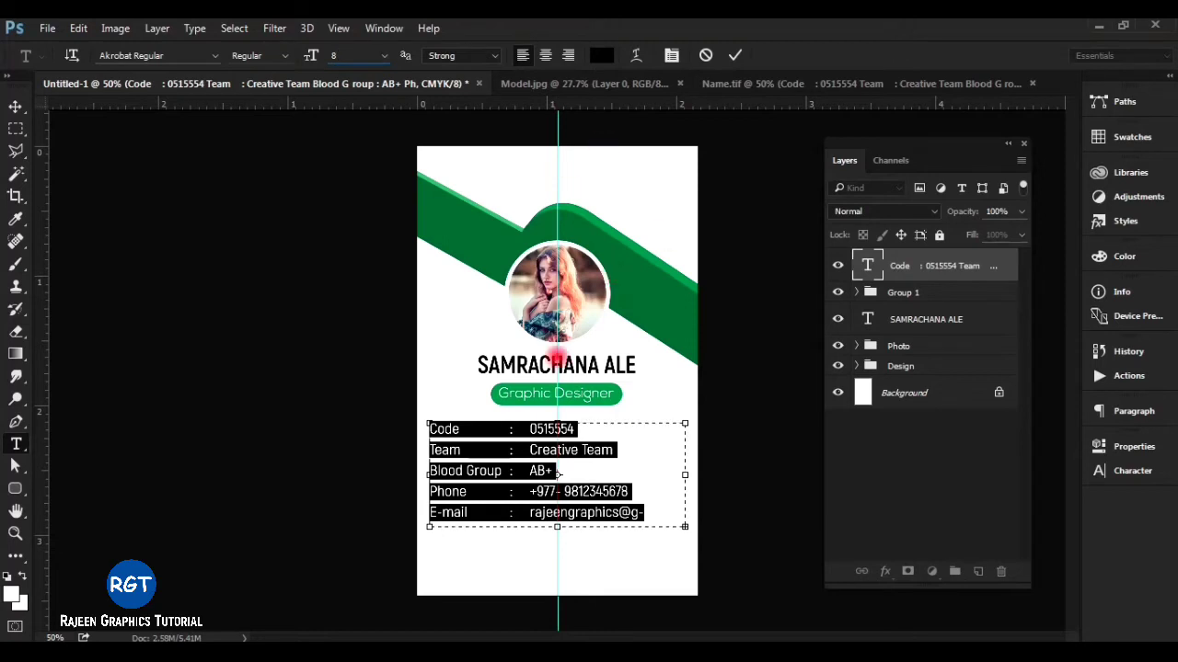
{"action": "left_click", "coordinate": [629, 487]}
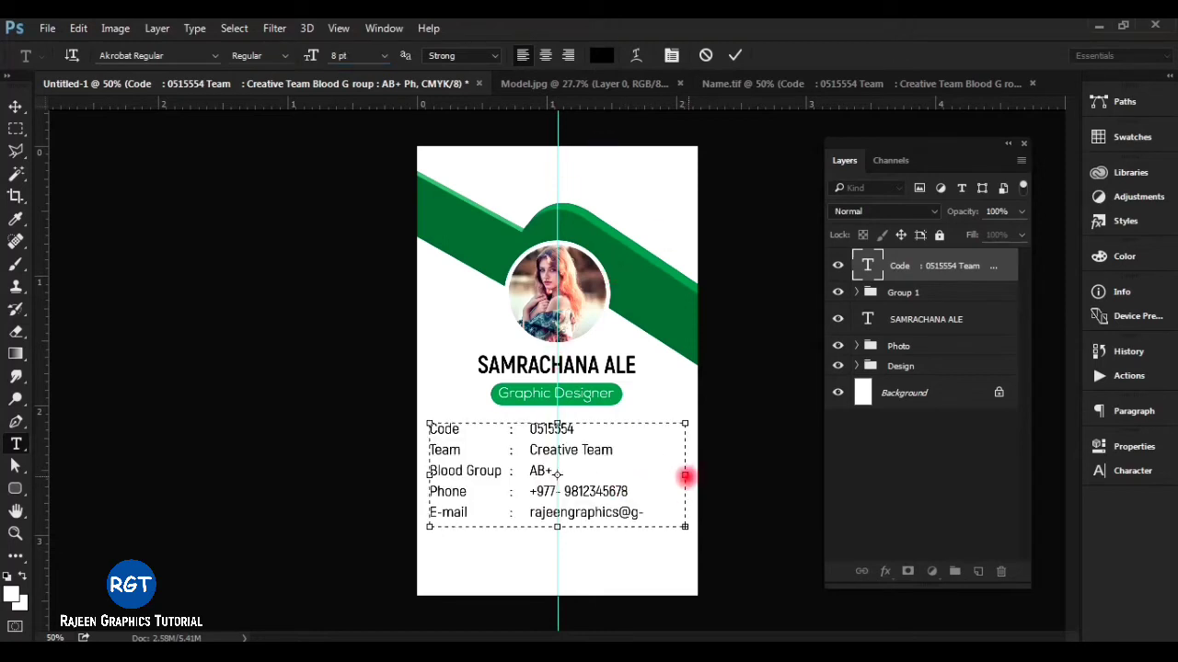
{"action": "left_click_drag", "start_coordinate": [685, 475], "coordinate": [697, 474]}
{"action": "key", "text": "ctrl+a"}
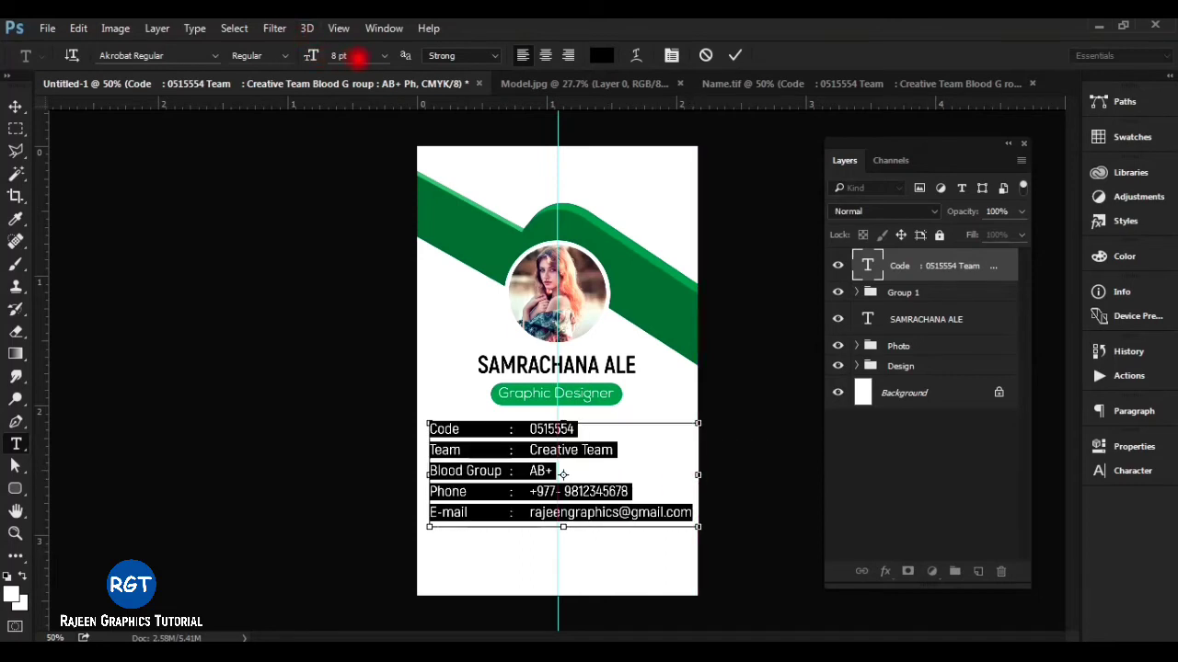
{"action": "type", "text": "7"}
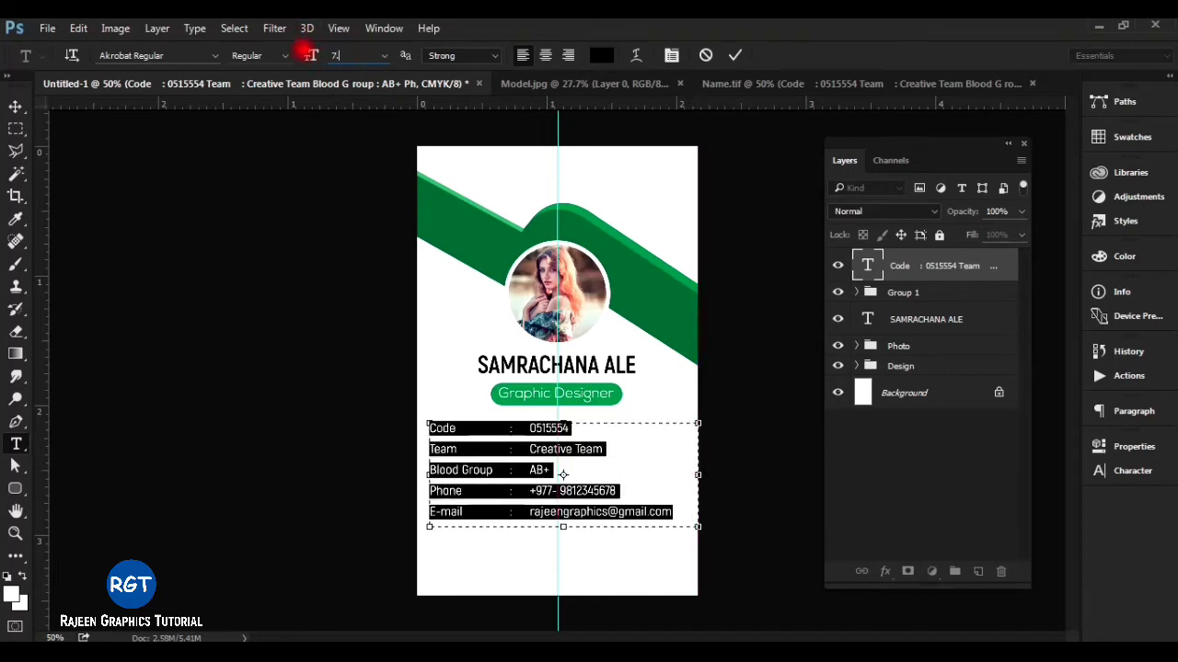
{"action": "type", "text": ".7"}
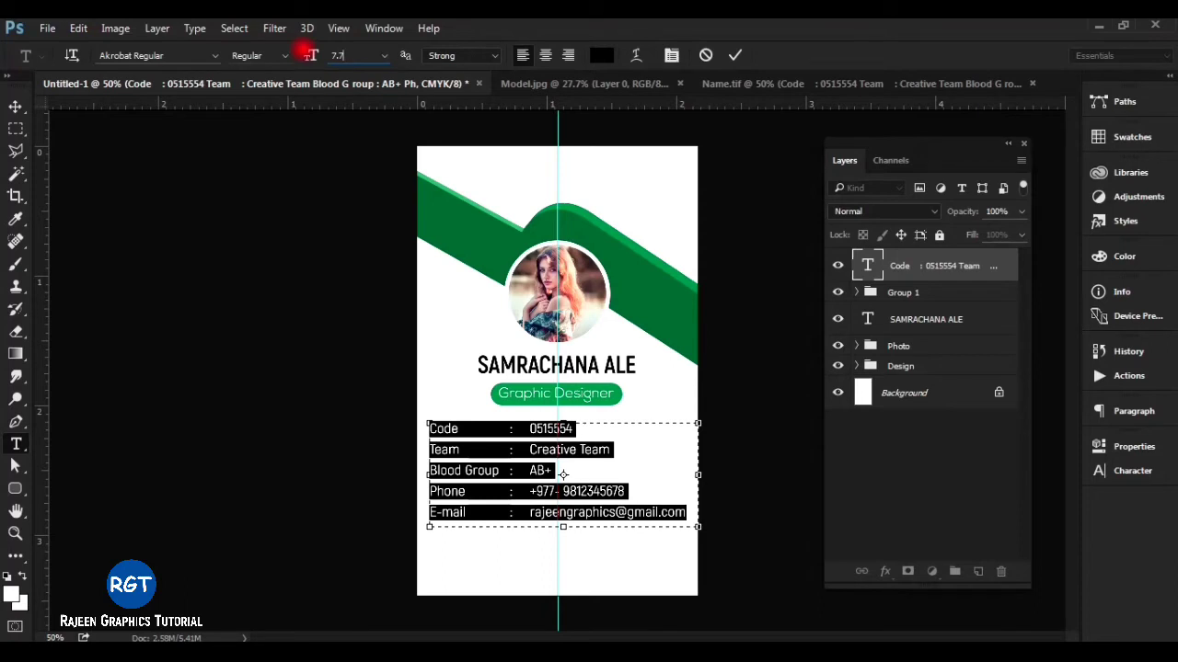
{"action": "key", "text": "BackSpace"}
{"action": "type", "text": "5"}
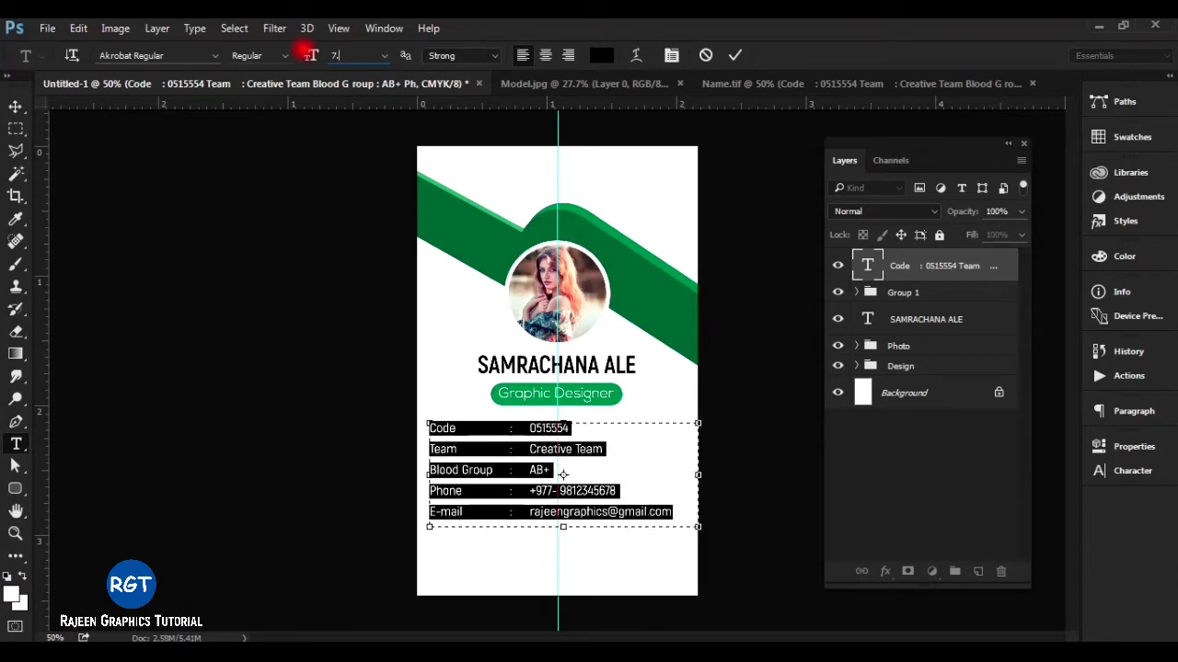
{"action": "key", "text": "Return"}
{"action": "left_click", "coordinate": [639, 489]}
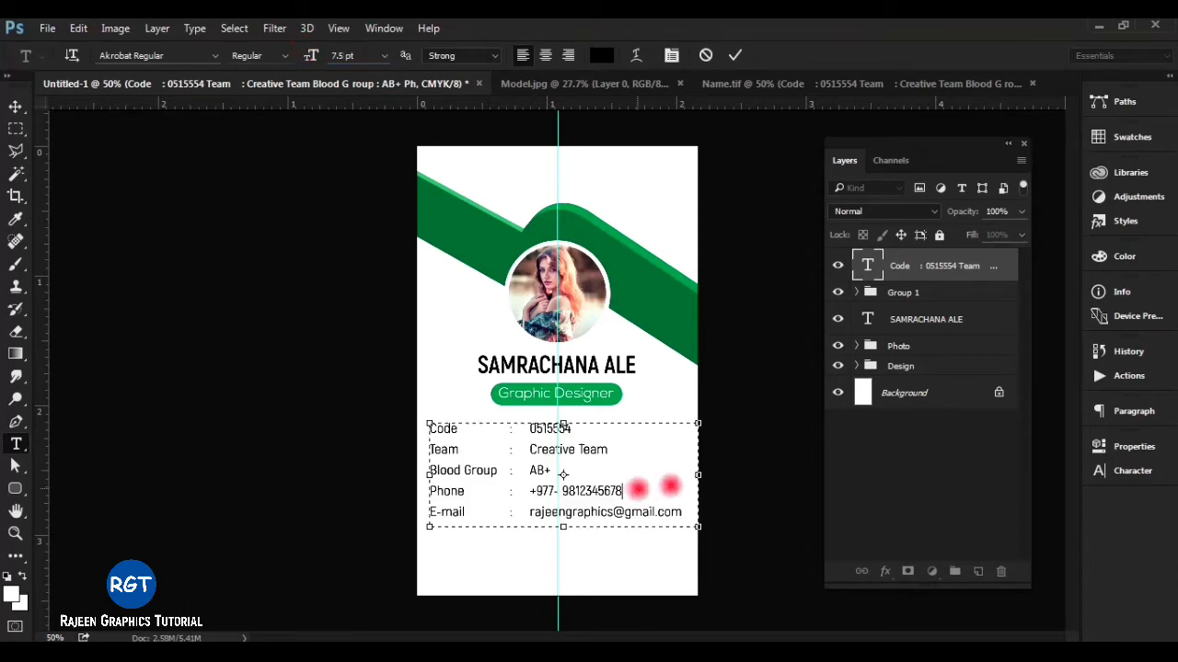
{"action": "left_click_drag", "start_coordinate": [699, 475], "coordinate": [688, 475]}
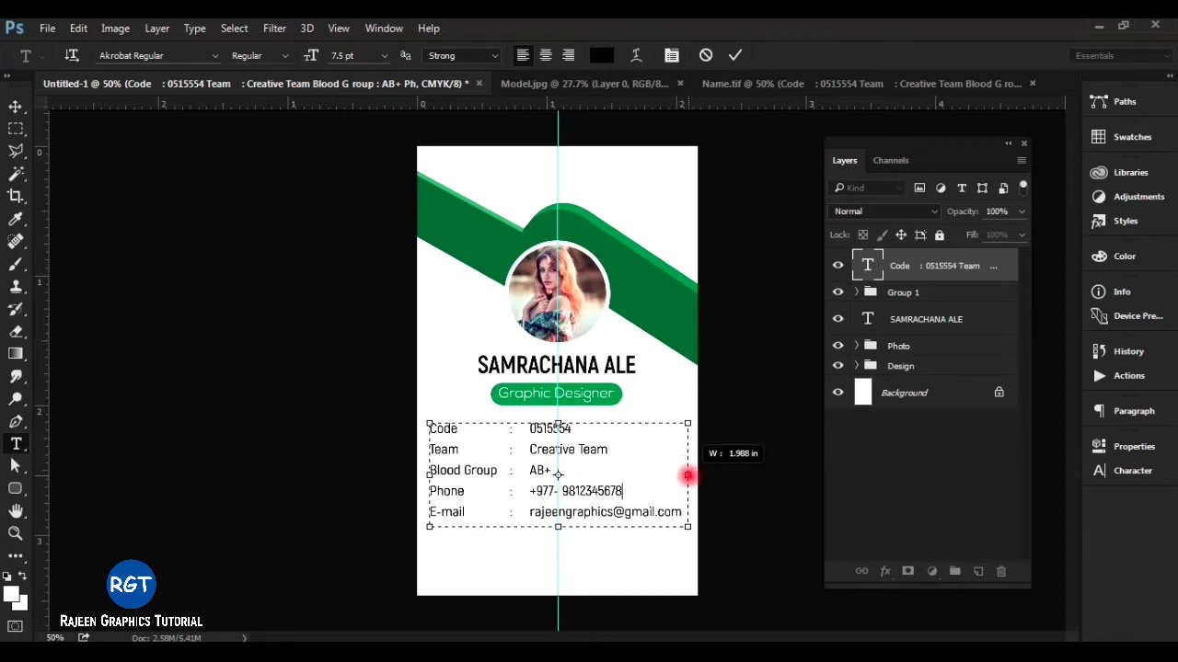
- Nudge the contact details block slightly left with Free Transform
{"action": "left_click", "coordinate": [735, 56]}
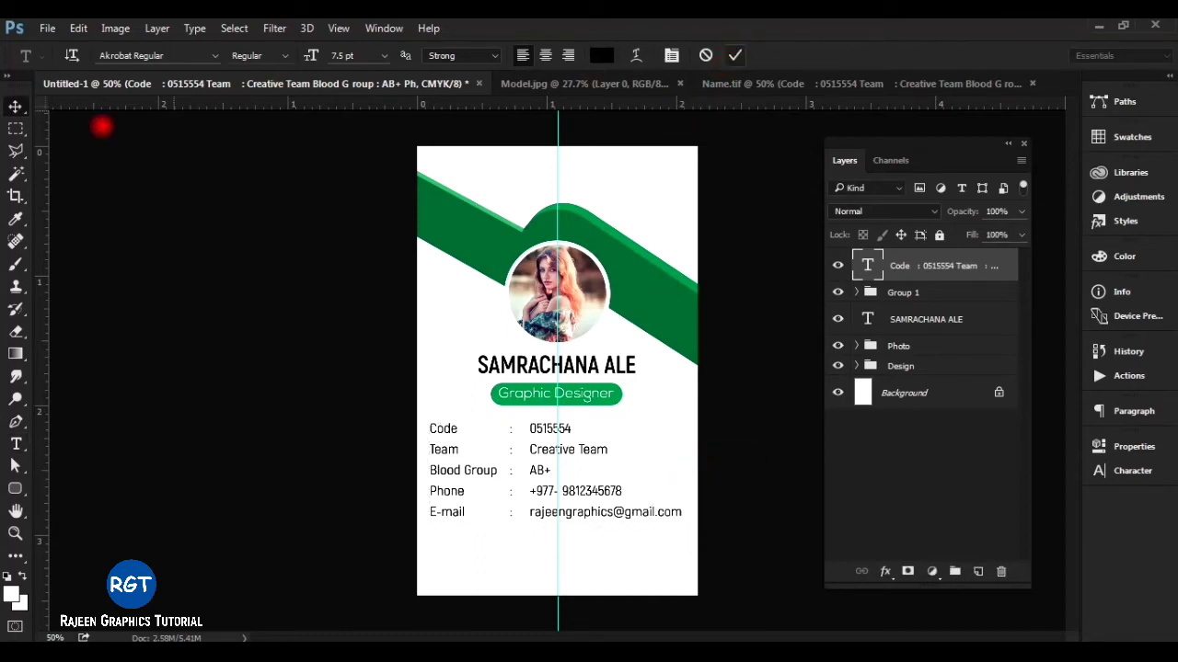
{"action": "key", "text": "v"}
{"action": "key", "text": "ctrl+plus"}
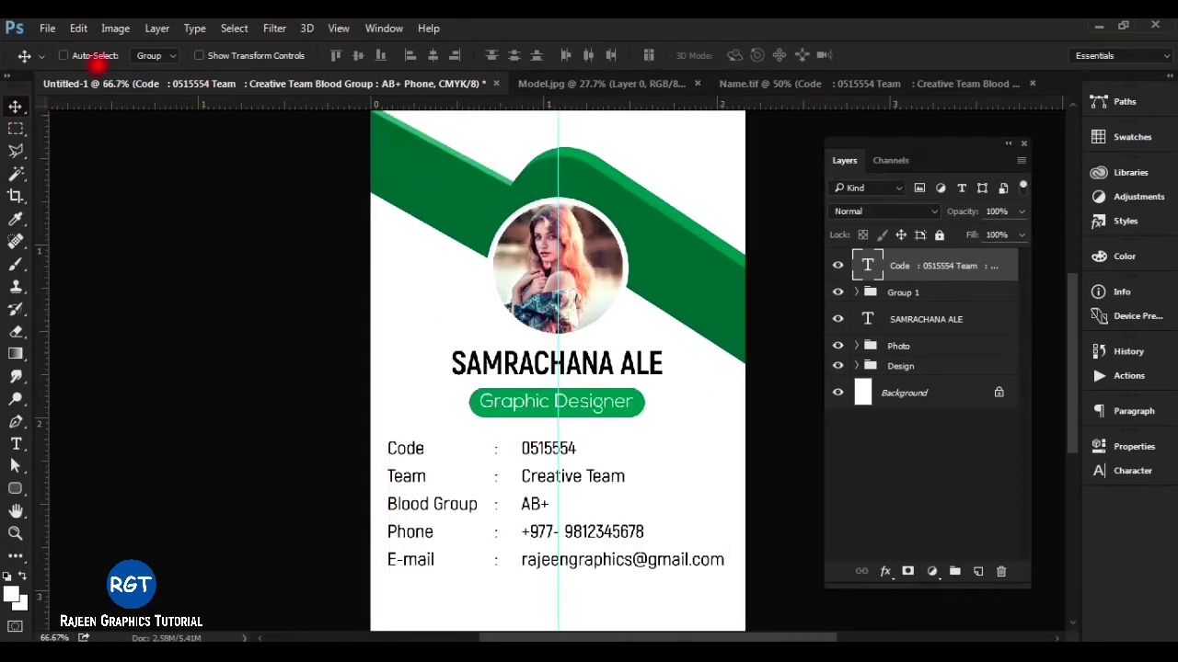
{"action": "left_click", "coordinate": [79, 28]}
{"action": "left_click", "coordinate": [247, 346]}
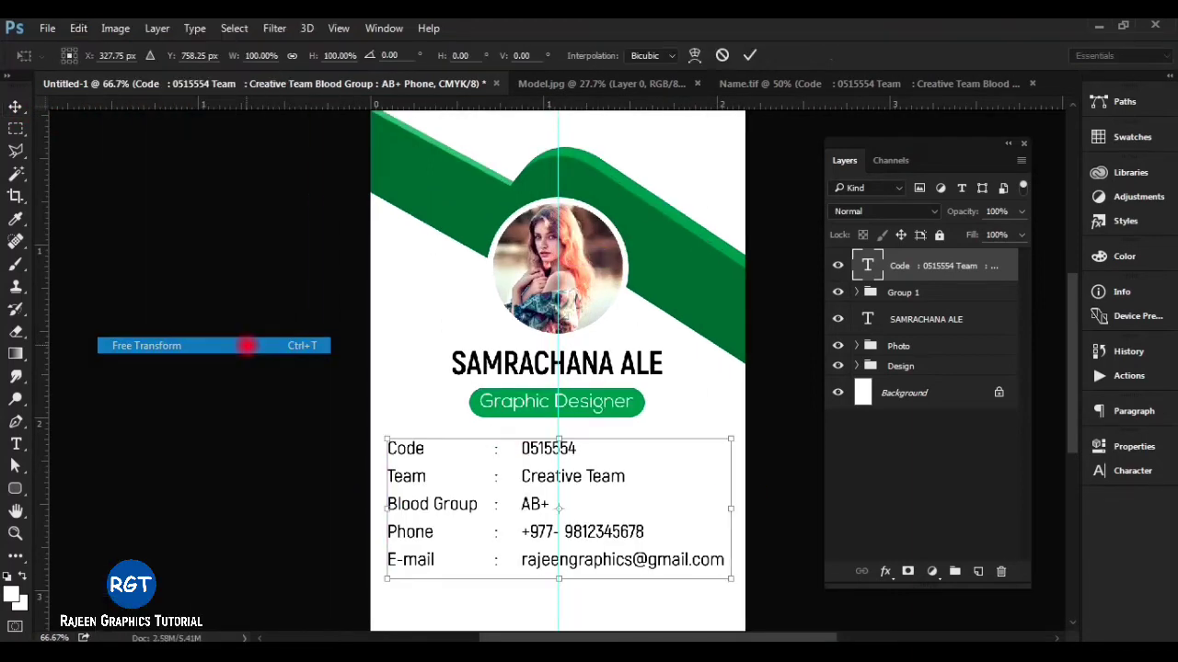
{"action": "key", "text": "Left"}
{"action": "key", "text": "Left"}
{"action": "key", "text": "Left"}
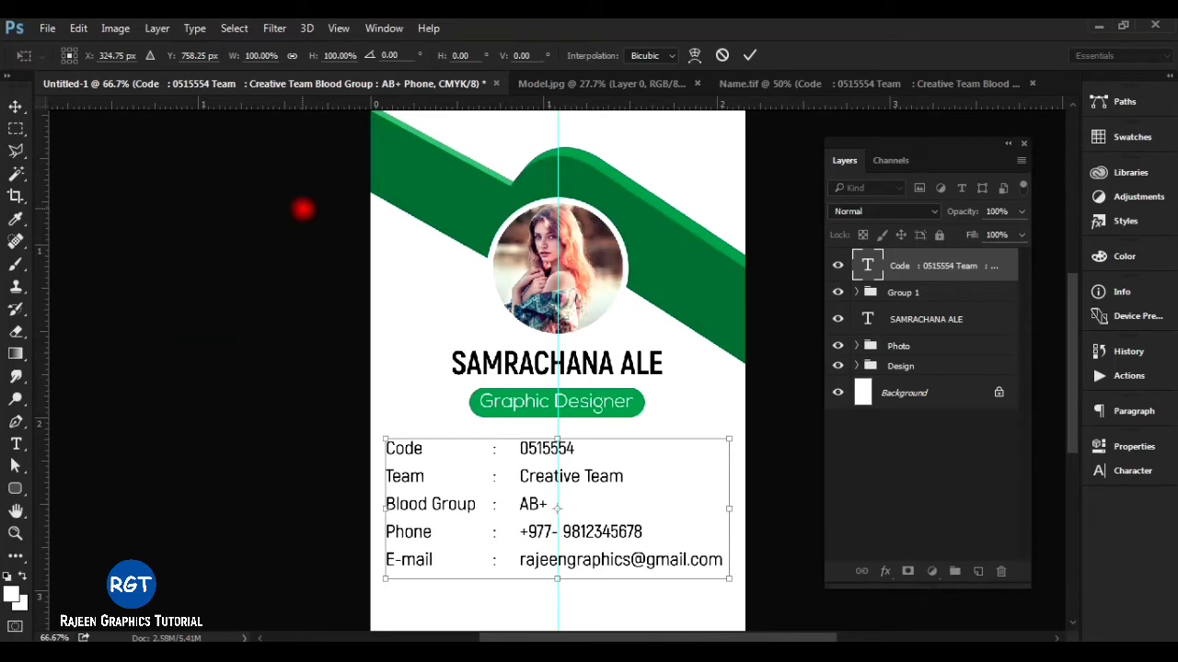
{"action": "key", "text": "Return"}
{"action": "key", "text": "ctrl+minus"}
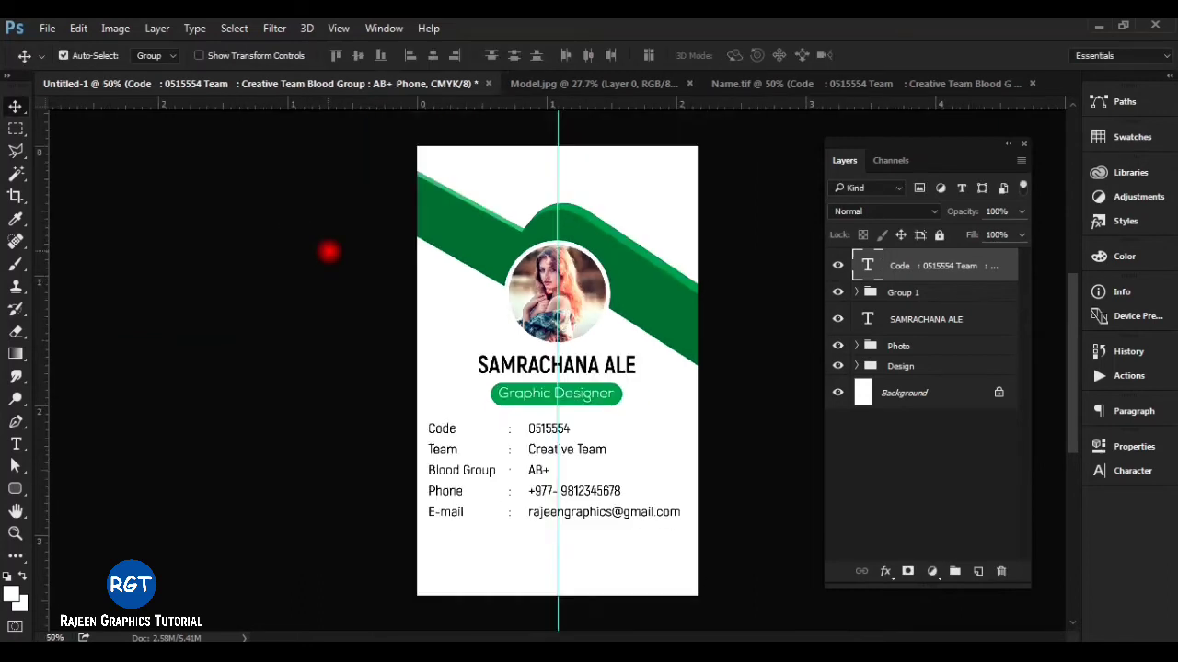
- Tighten the details' leading to 10.57 pt and shrink the text box height to fit
{"action": "double_click", "coordinate": [866, 265]}
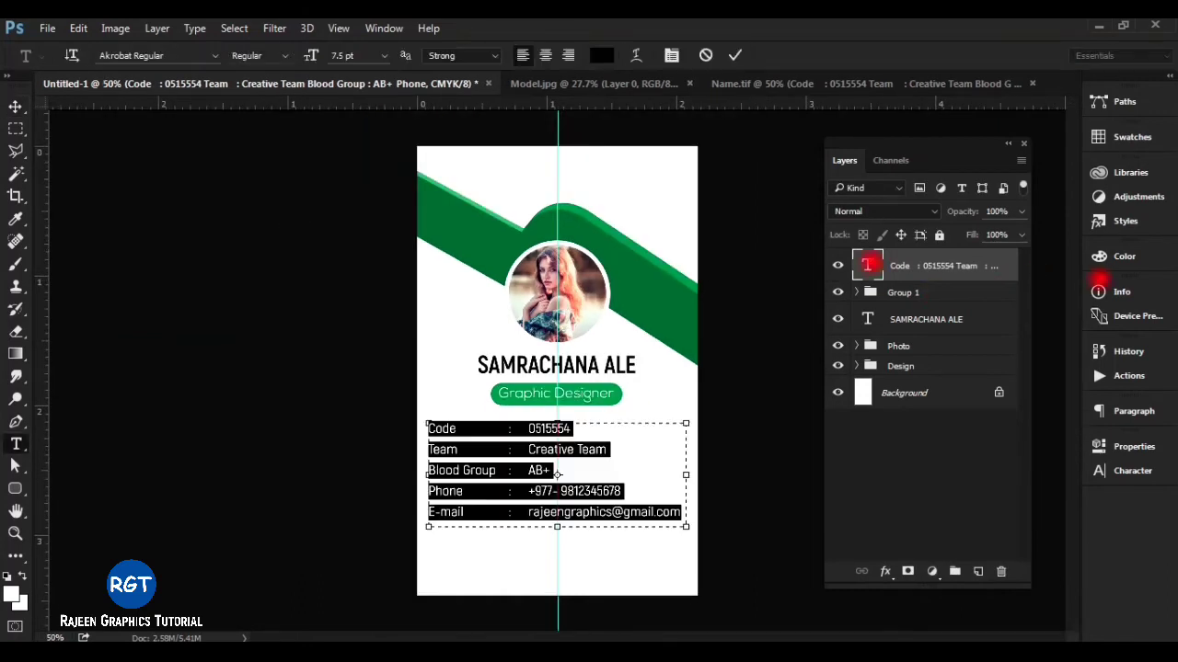
{"action": "left_click", "coordinate": [1132, 470]}
{"action": "left_click", "coordinate": [1021, 486]}
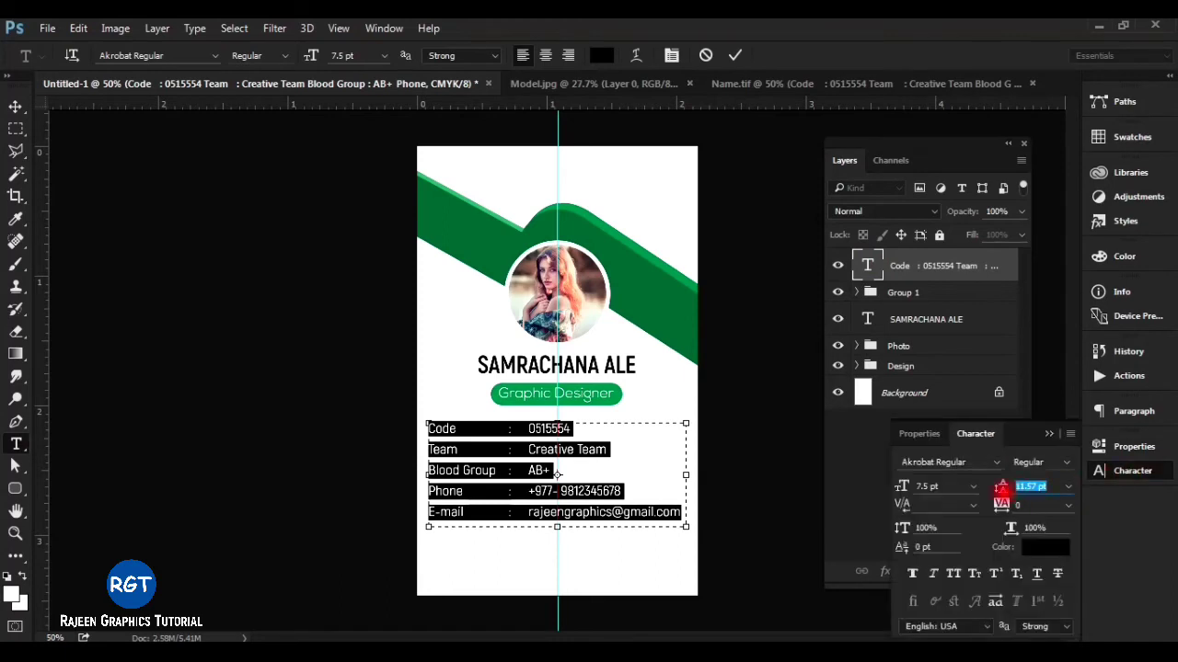
{"action": "left_click_drag", "start_coordinate": [1001, 489], "coordinate": [997, 488]}
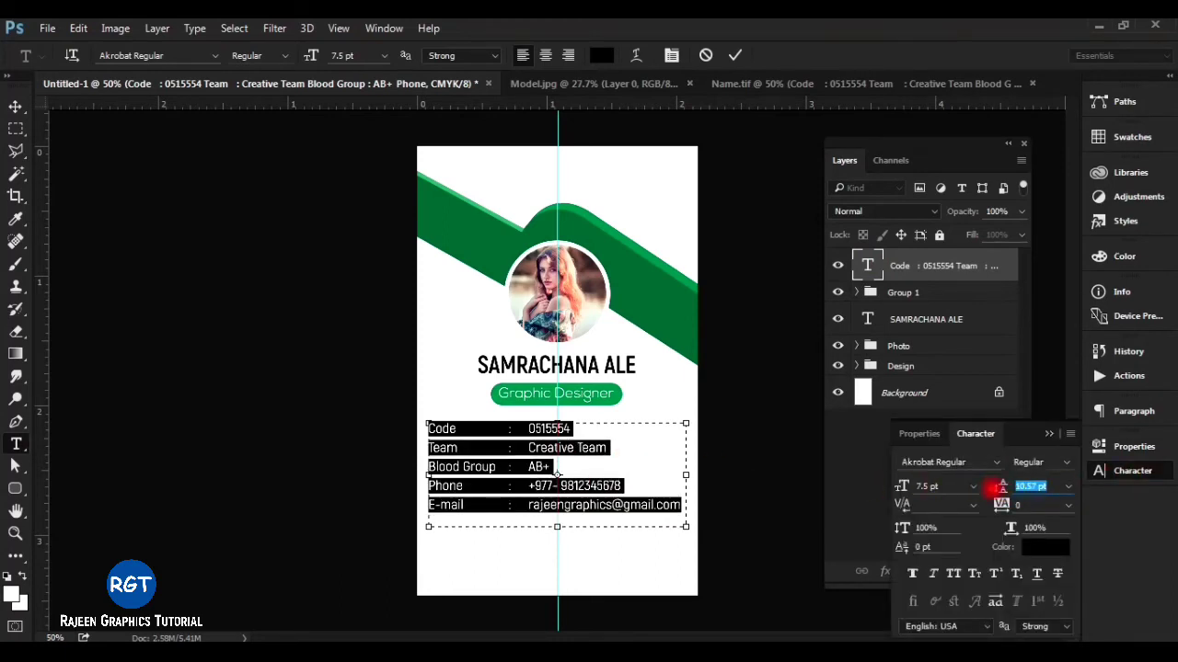
{"action": "left_click", "coordinate": [628, 467]}
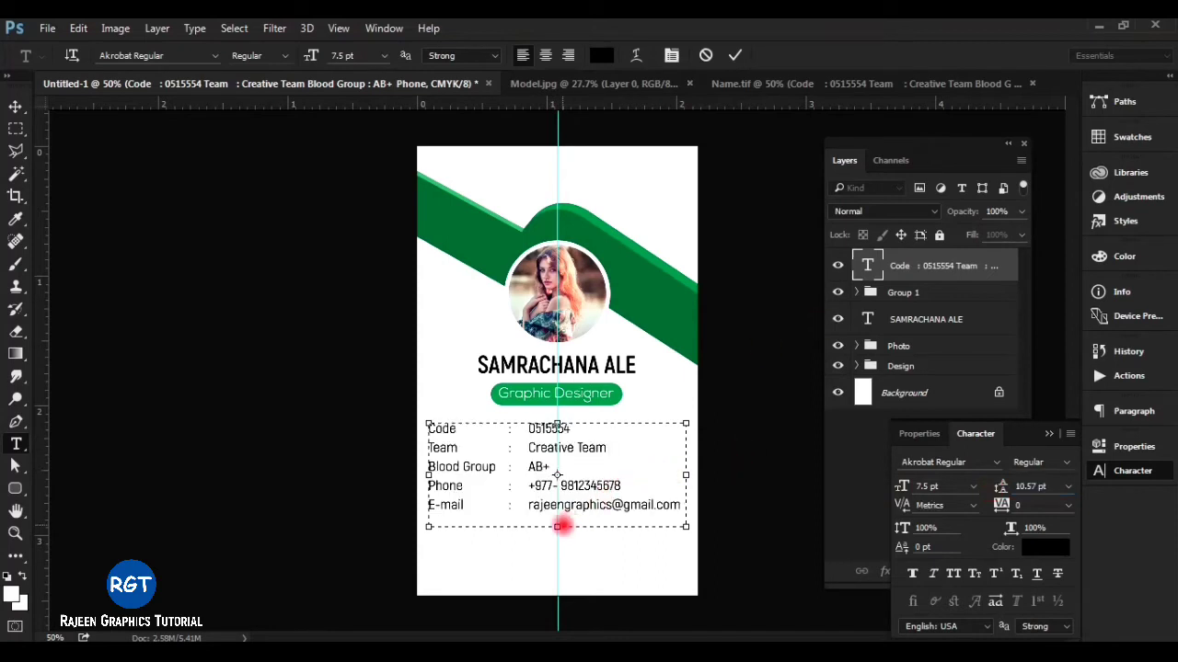
{"action": "left_click_drag", "start_coordinate": [557, 526], "coordinate": [560, 519]}
{"action": "left_click", "coordinate": [736, 55]}
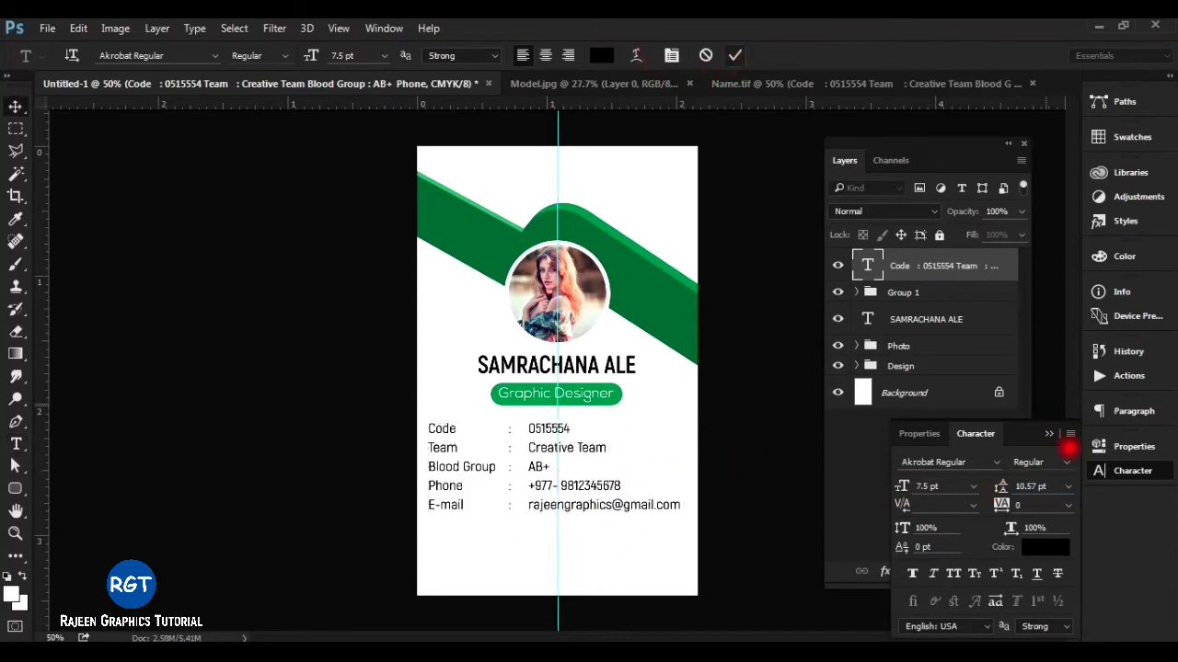
{"action": "key", "text": "v"}
{"action": "left_click", "coordinate": [1049, 434]}
- Draw a 655 × 95 px rectangle along the card's bottom edge, filled with #046b39
{"action": "key", "text": "ctrl+plus"}
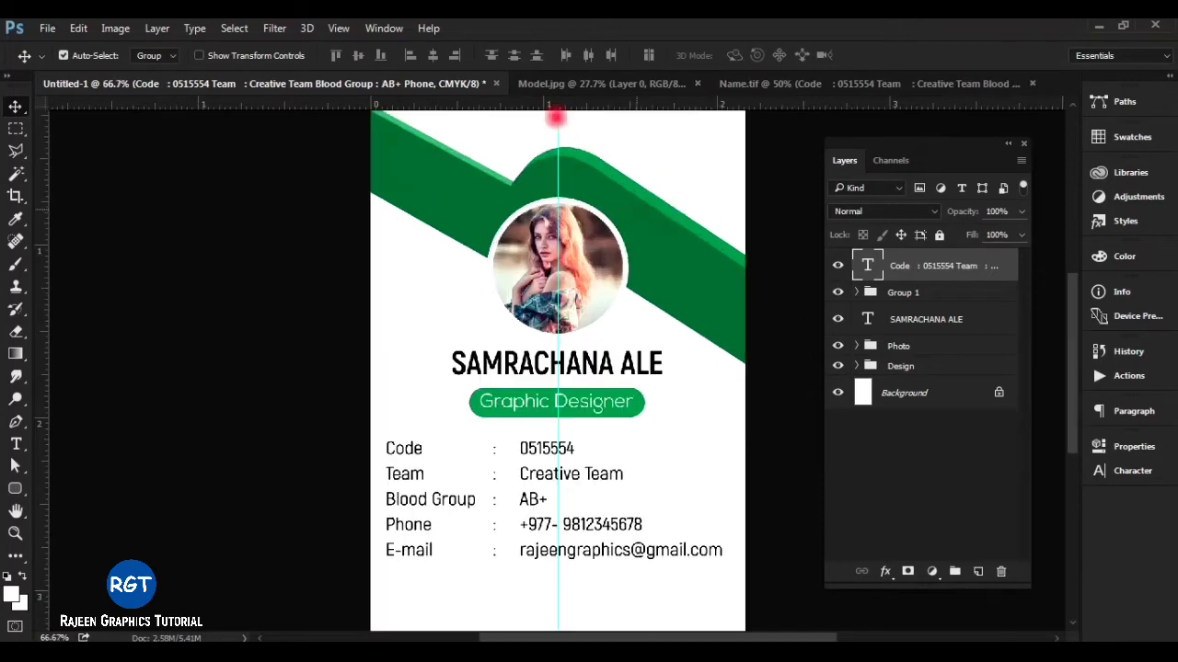
{"action": "scroll", "coordinate": [762, 439], "scroll_direction": "down", "scroll_amount": 2}
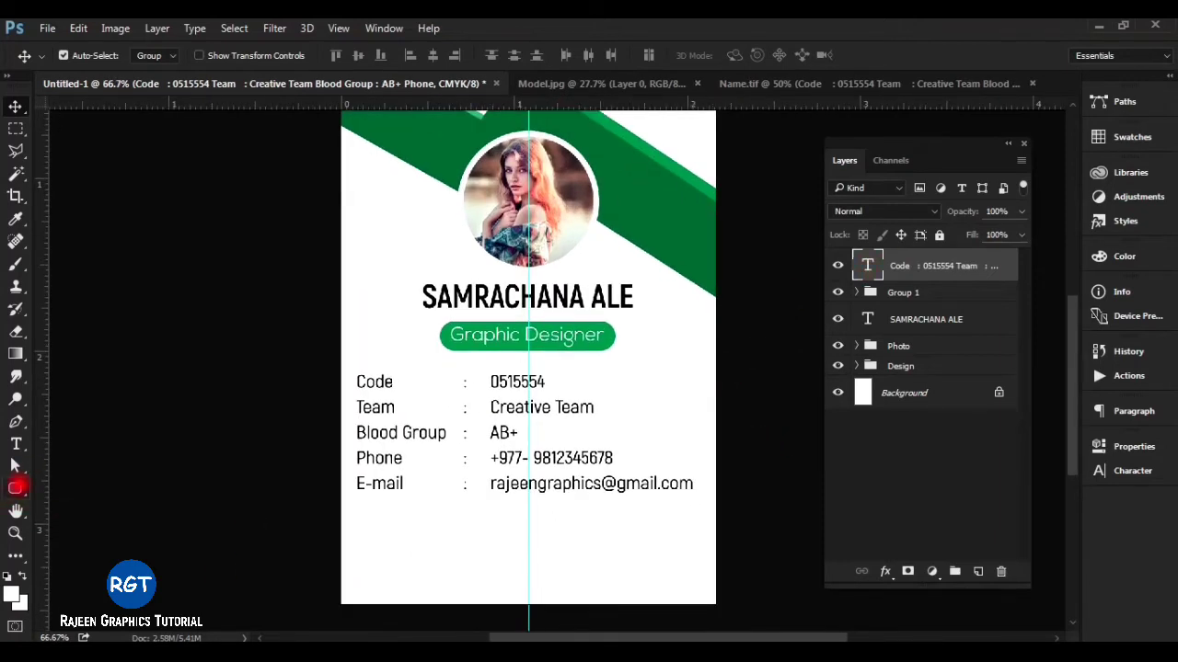
{"action": "left_click_drag", "start_coordinate": [15, 488], "coordinate": [83, 488]}
{"action": "left_click", "coordinate": [354, 504]}
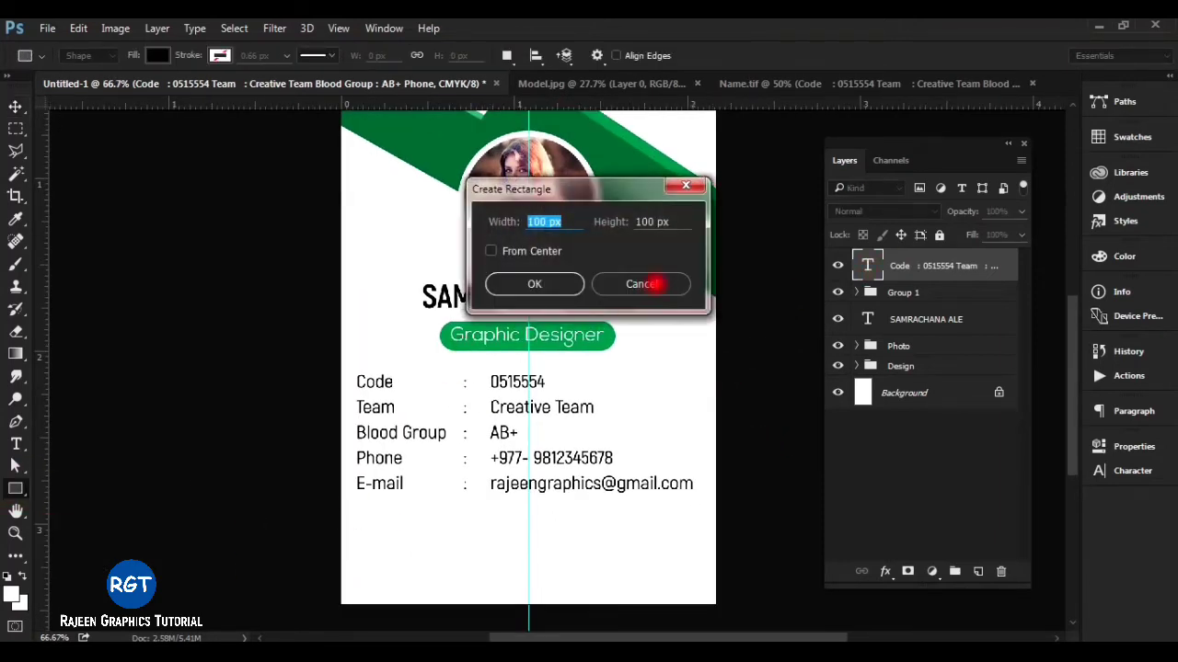
{"action": "left_click", "coordinate": [651, 284]}
{"action": "left_click_drag", "start_coordinate": [341, 552], "coordinate": [723, 599]}
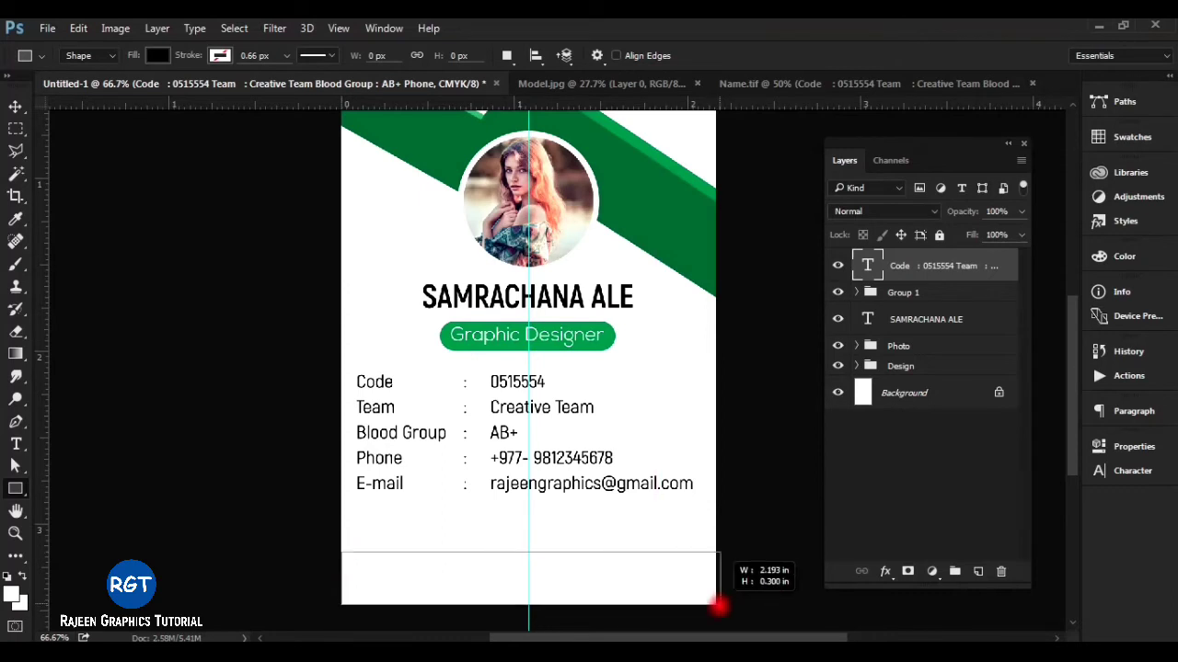
{"action": "left_click_drag", "start_coordinate": [724, 599], "coordinate": [718, 604]}
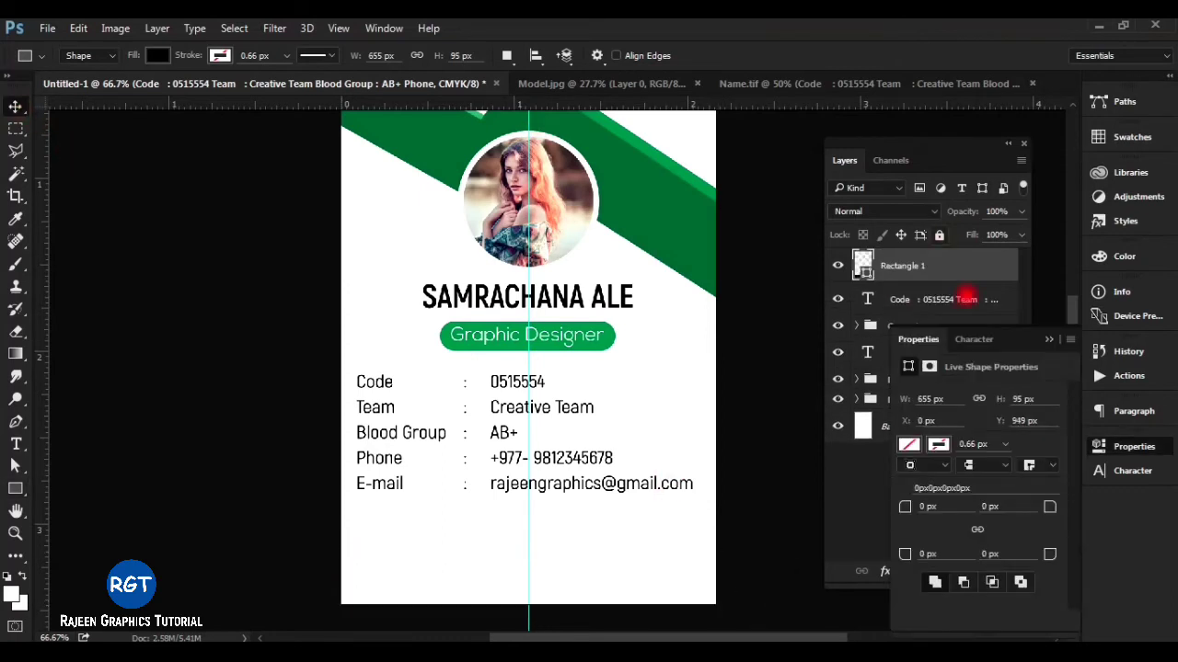
{"action": "key", "text": "v"}
{"action": "left_click", "coordinate": [1048, 339]}
{"action": "double_click", "coordinate": [862, 265]}
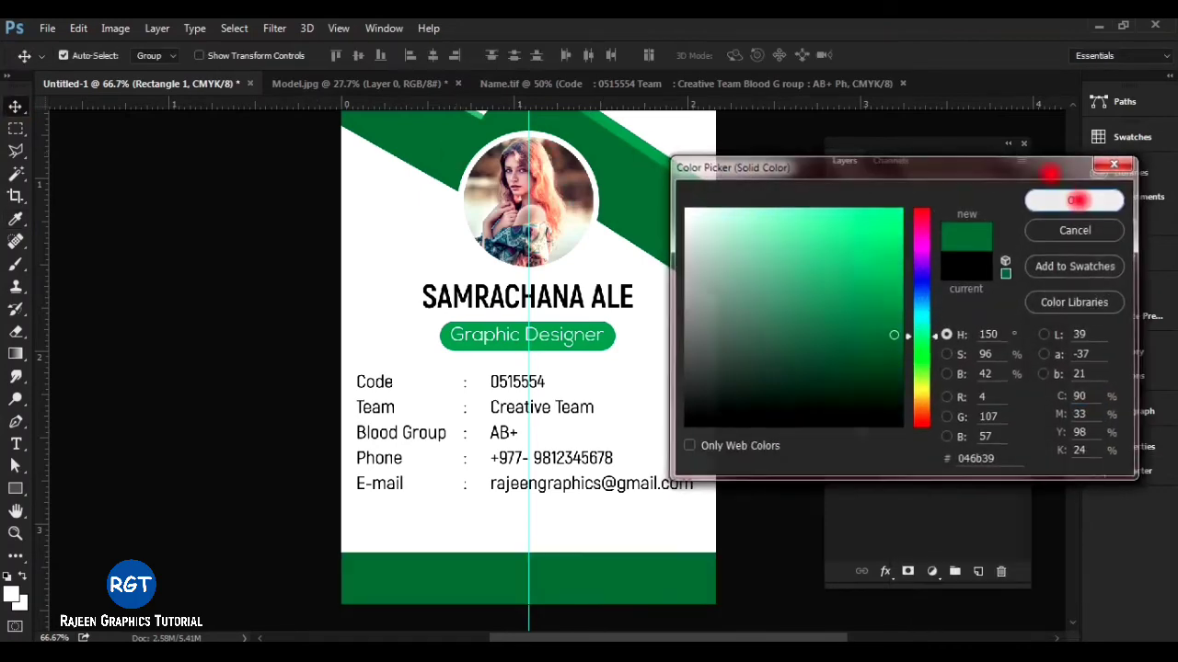
{"action": "left_click", "coordinate": [1075, 199]}
{"action": "key", "text": "ctrl+minus"}
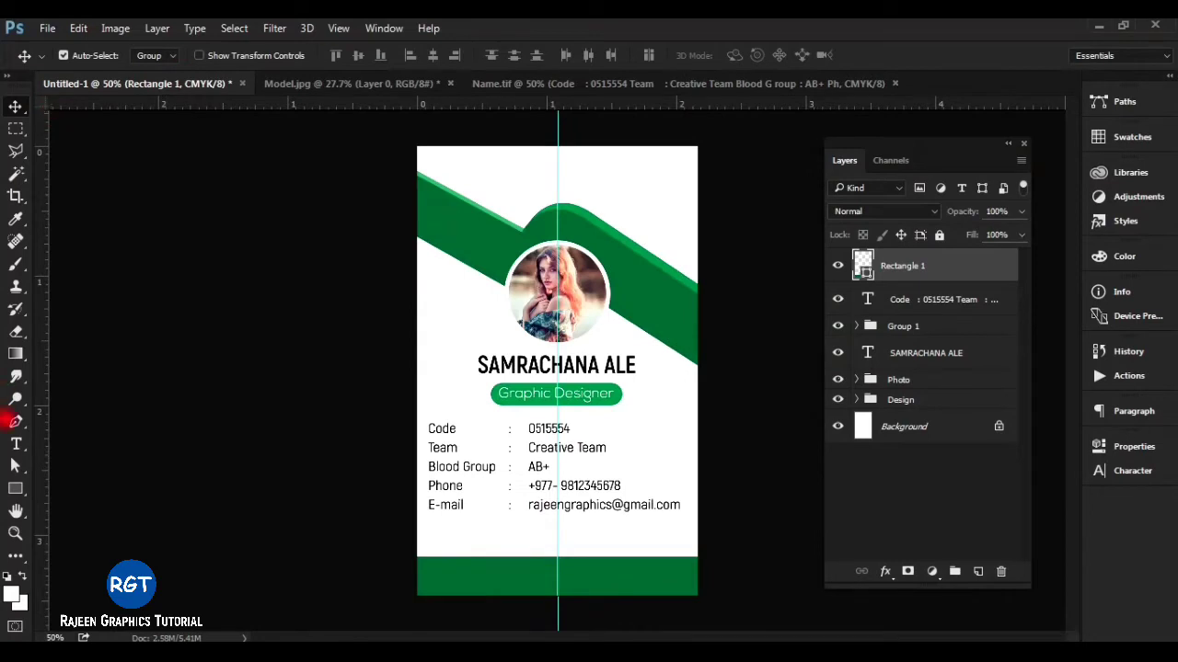
{"action": "left_click", "coordinate": [15, 442]}
{"action": "left_click", "coordinate": [428, 539]}
{"action": "type", "text": "www.rajeengraphics.com"}
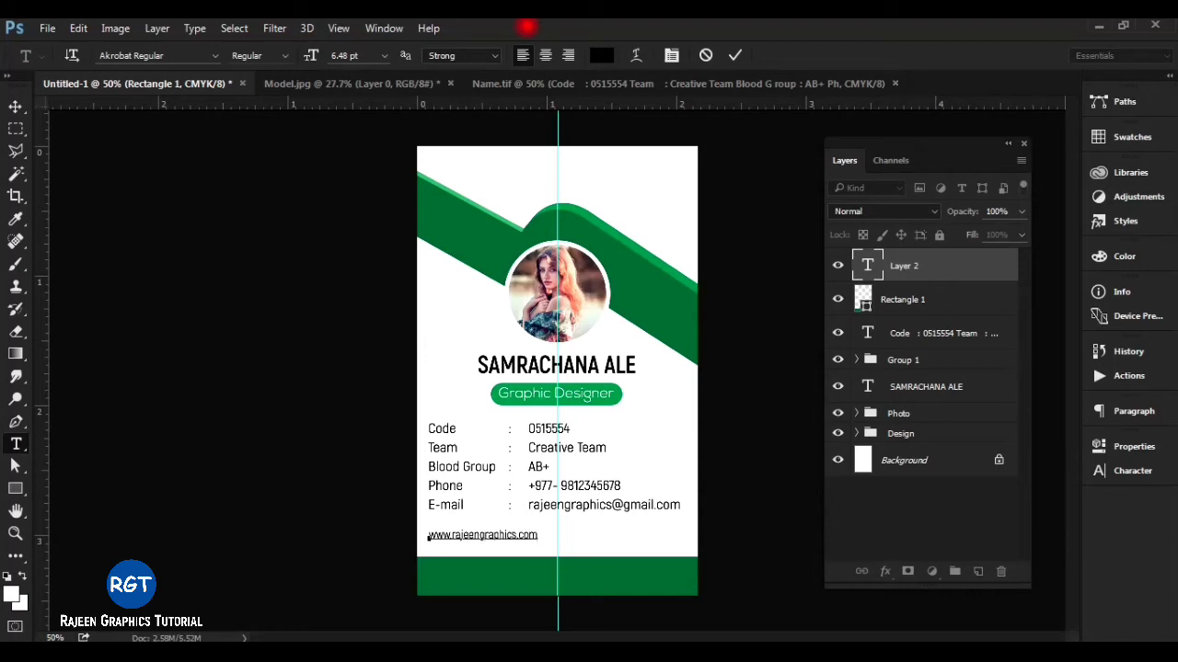
{"action": "key", "text": "ctrl+Return"}
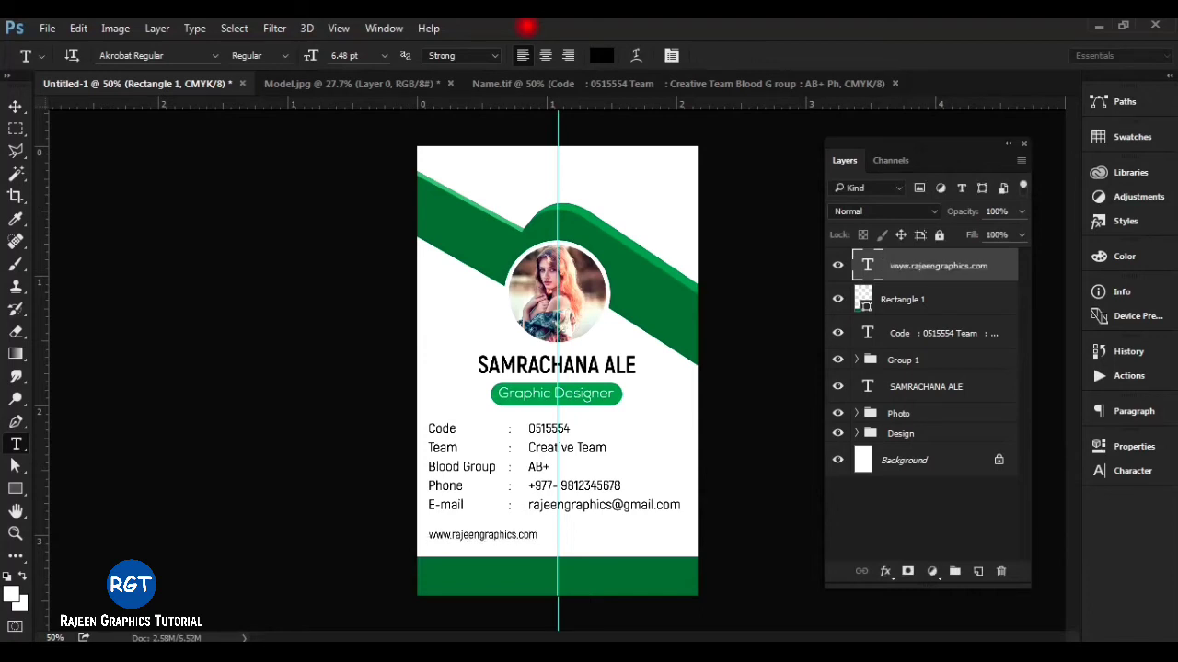
{"action": "double_click", "coordinate": [867, 265]}
{"action": "left_click", "coordinate": [601, 55]}
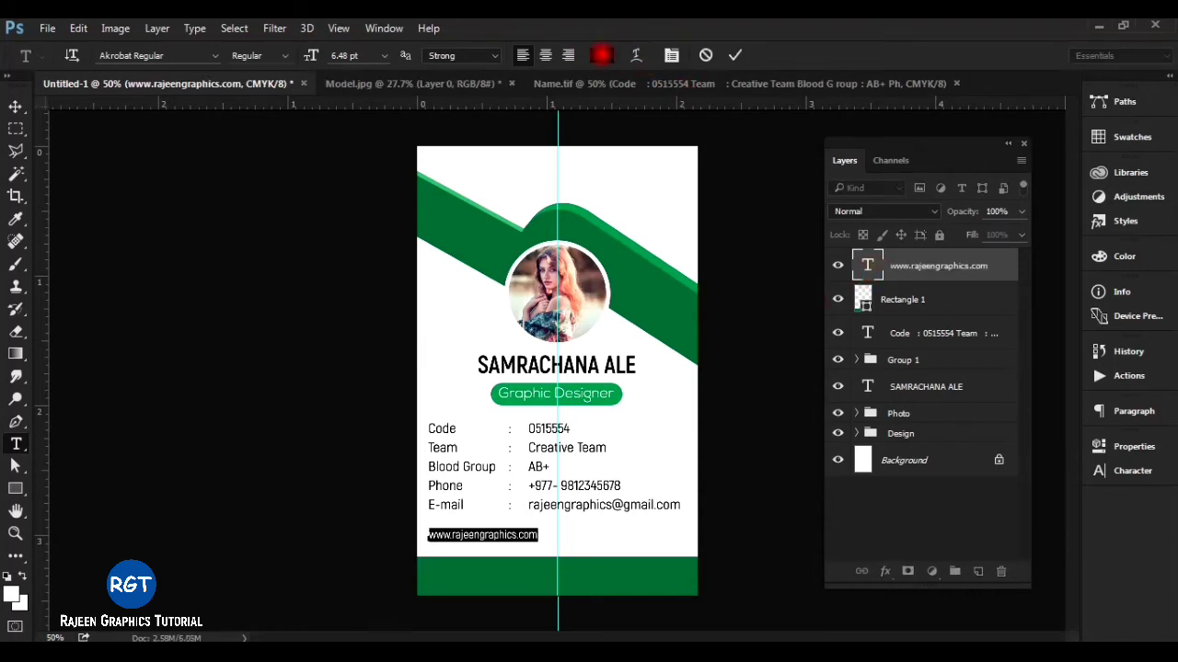
{"action": "left_click", "coordinate": [684, 209]}
- Enlarge the white website text to about 129% and nudge it slightly left
{"action": "left_click", "coordinate": [1076, 199]}
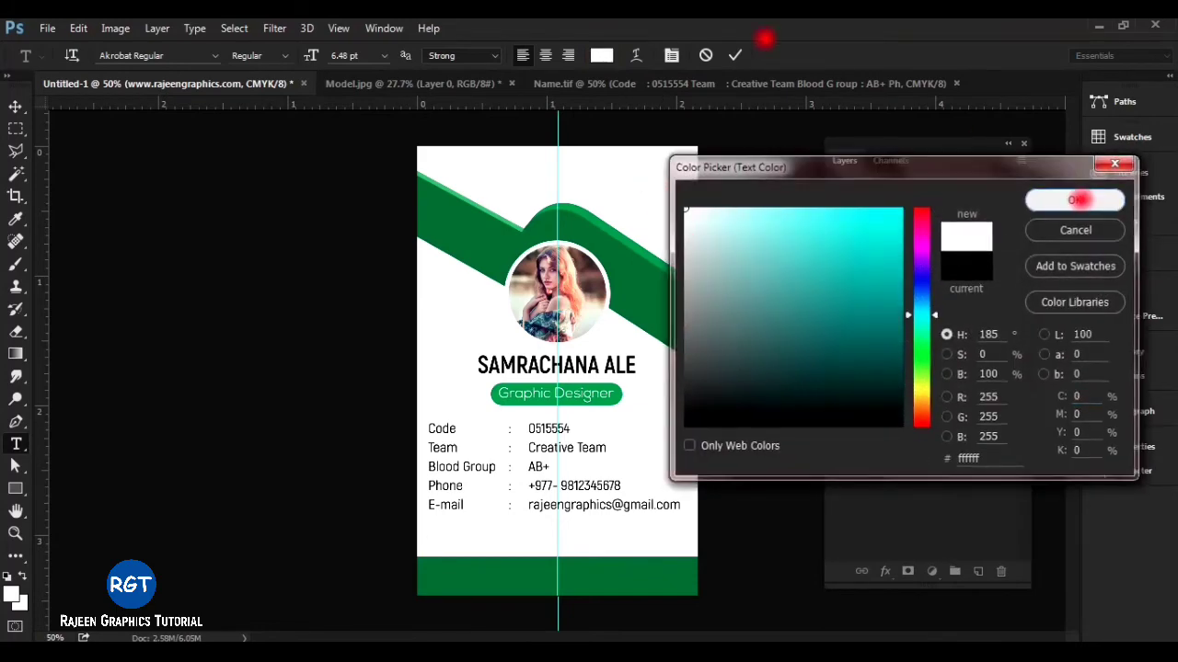
{"action": "left_click", "coordinate": [15, 109]}
{"action": "left_click", "coordinate": [78, 27]}
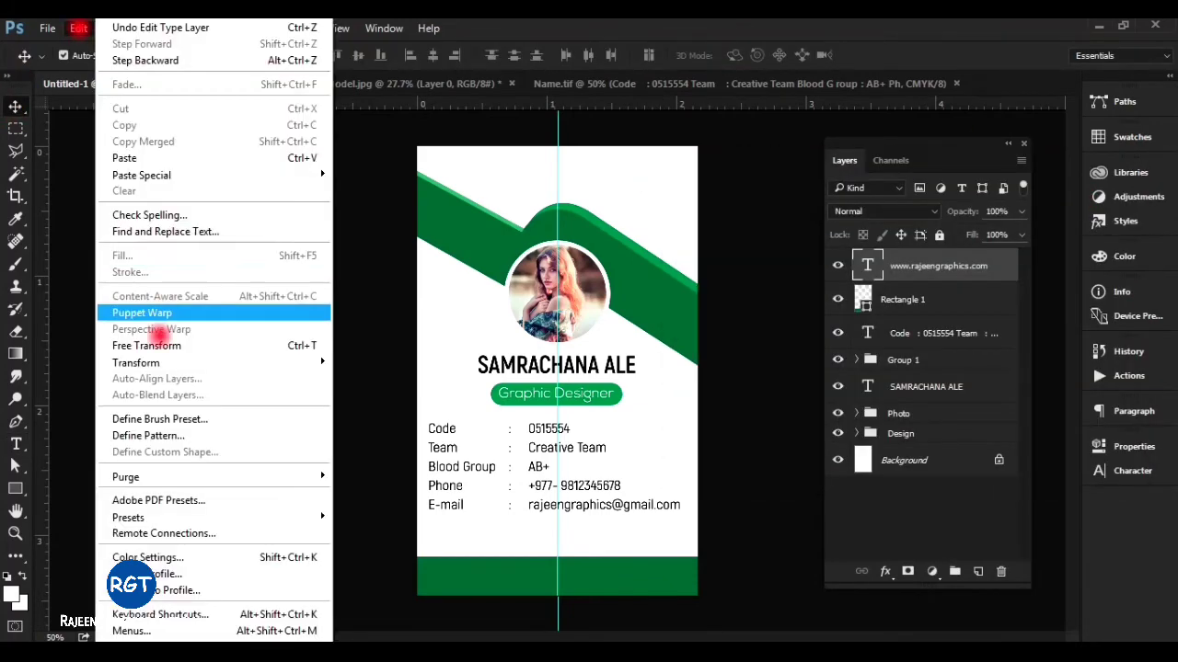
{"action": "left_click", "coordinate": [243, 342]}
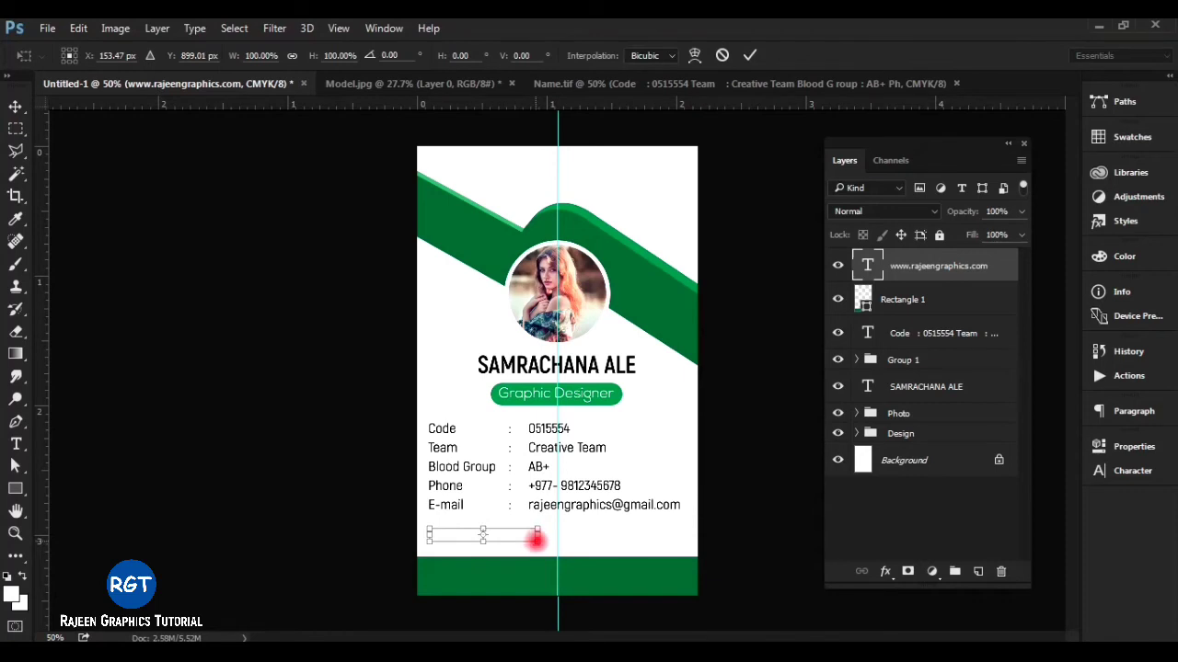
{"action": "left_click_drag", "start_coordinate": [538, 534], "coordinate": [596, 577]}
{"action": "key", "text": "ctrl+plus"}
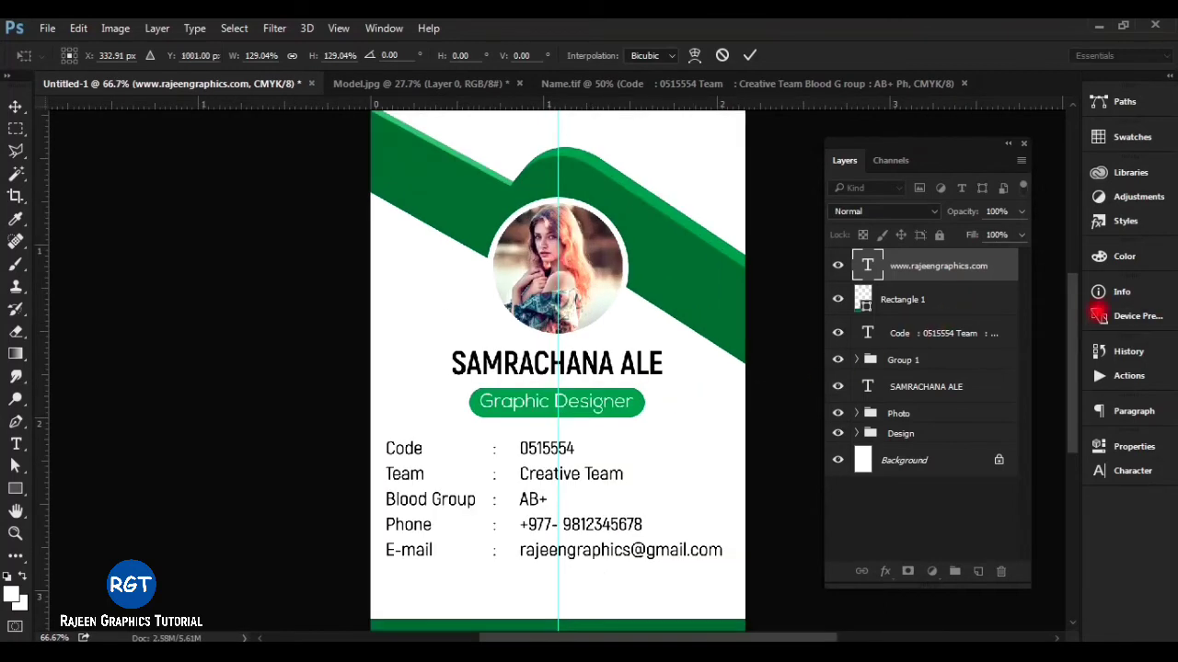
{"action": "left_click_drag", "start_coordinate": [1076, 301], "coordinate": [1062, 377]}
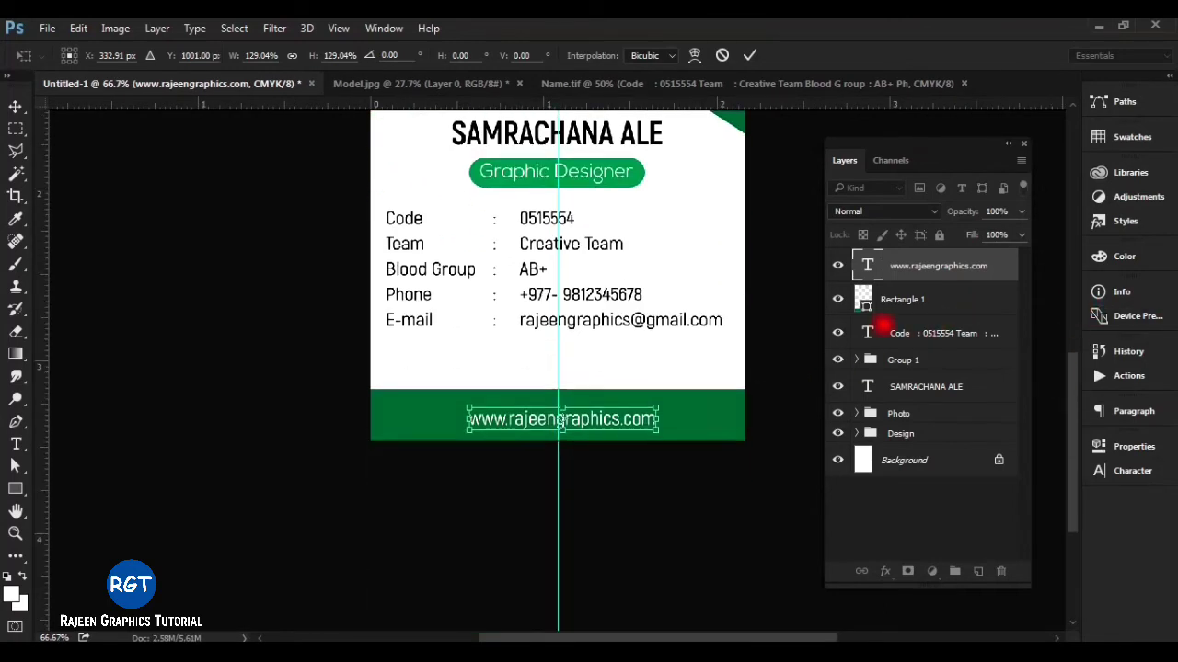
{"action": "key", "text": "ctrl+plus"}
{"action": "key", "text": "Left"}
{"action": "key", "text": "Left"}
{"action": "key", "text": "Left"}
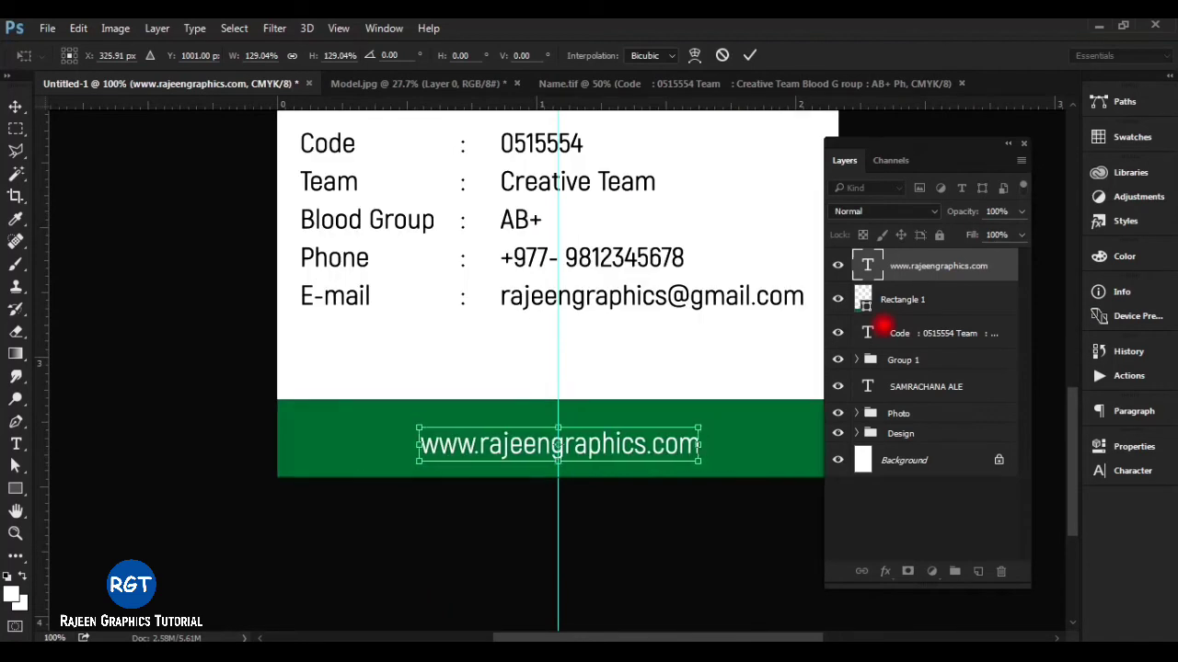
{"action": "key", "text": "Return"}
{"action": "key", "text": "ctrl+minus"}
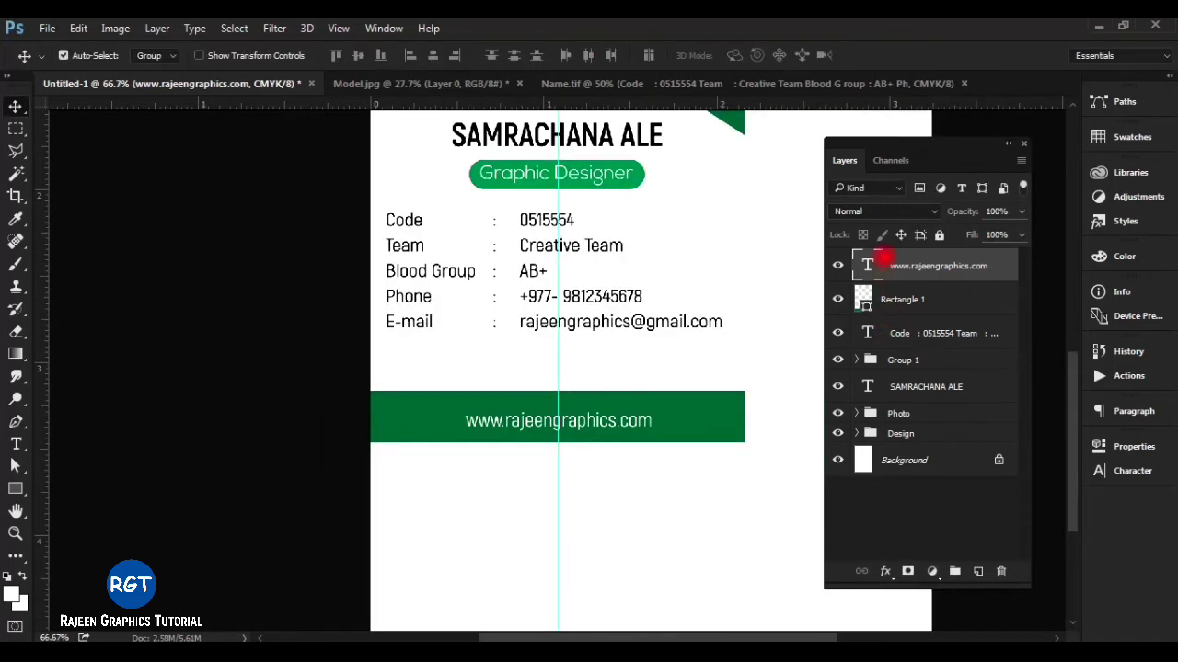
{"action": "key", "text": "ctrl+minus"}
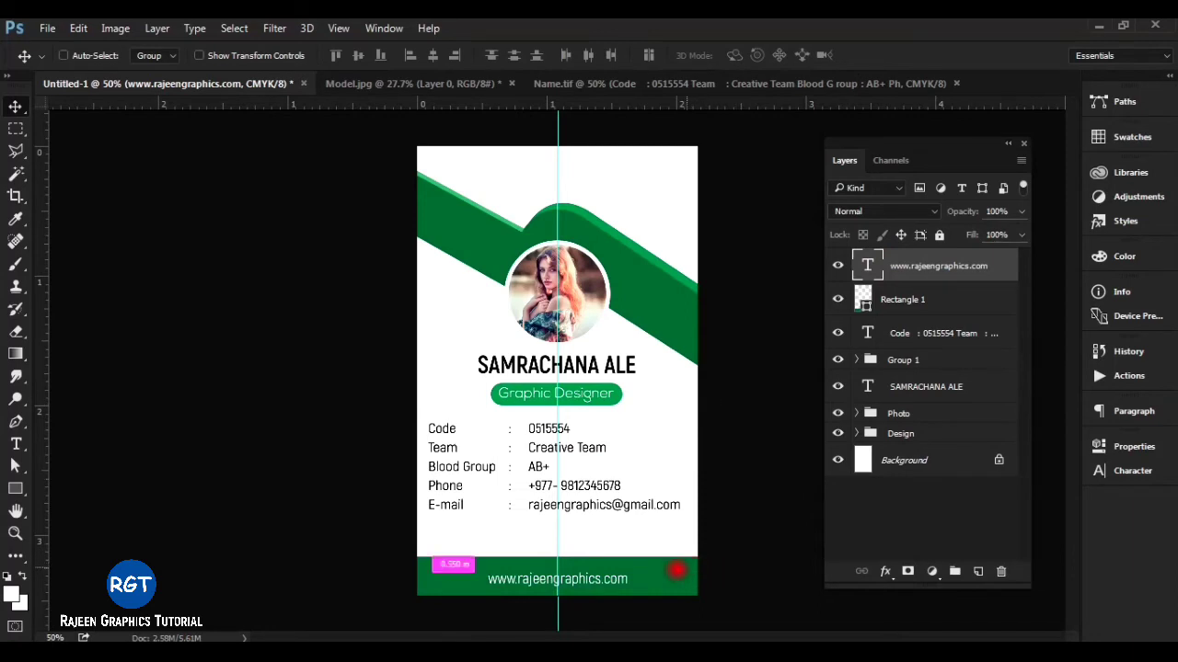
- Scale the website text to about 123%, centre it on the green band, and open Bar Code.tif
{"action": "key", "text": "ctrl+t"}
{"action": "left_click_drag", "start_coordinate": [626, 570], "coordinate": [644, 571]}
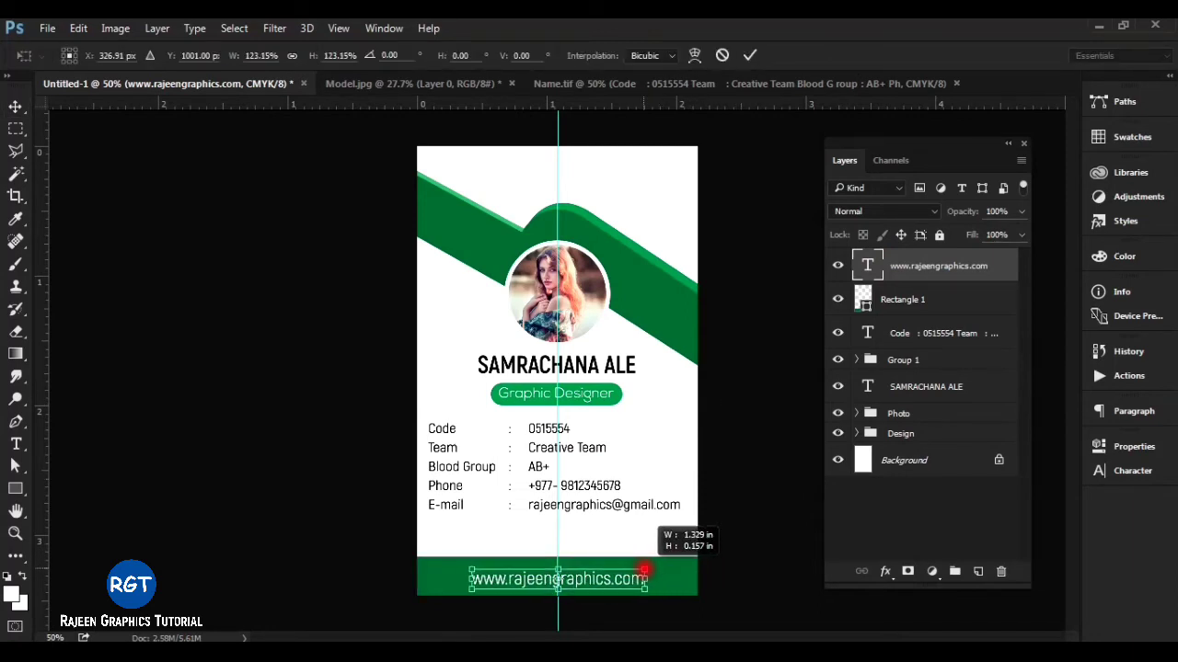
{"action": "key", "text": "Return"}
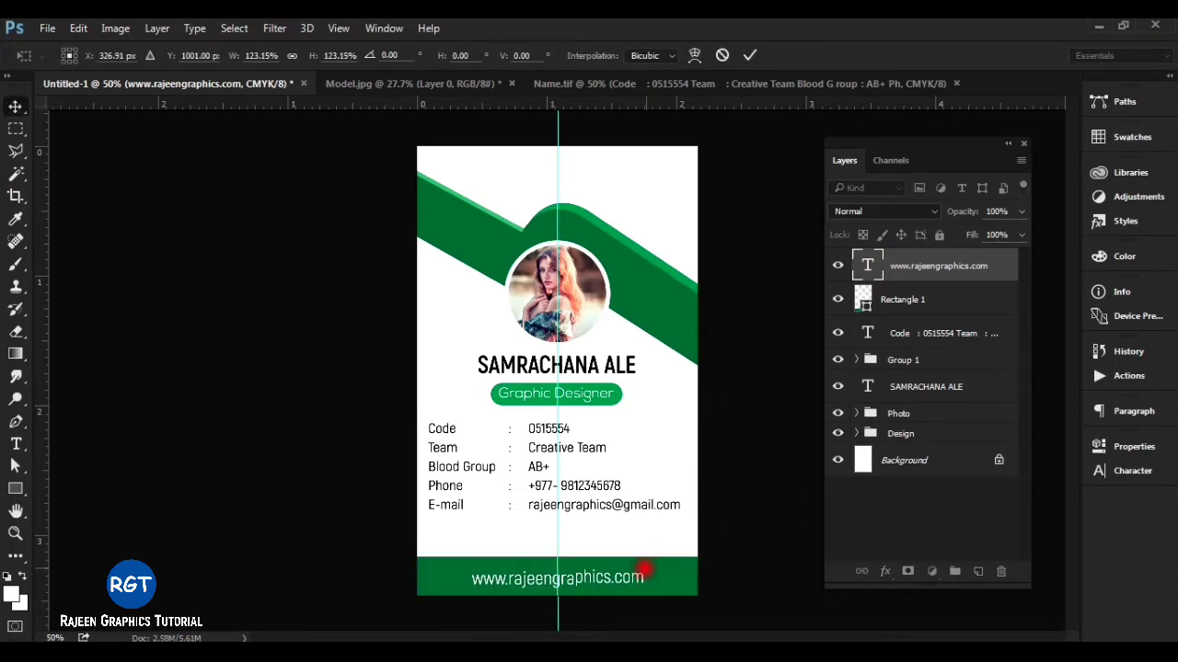
{"action": "key", "text": "Return"}
{"action": "key", "text": "ctrl+t"}
{"action": "key", "text": "ctrl+plus"}
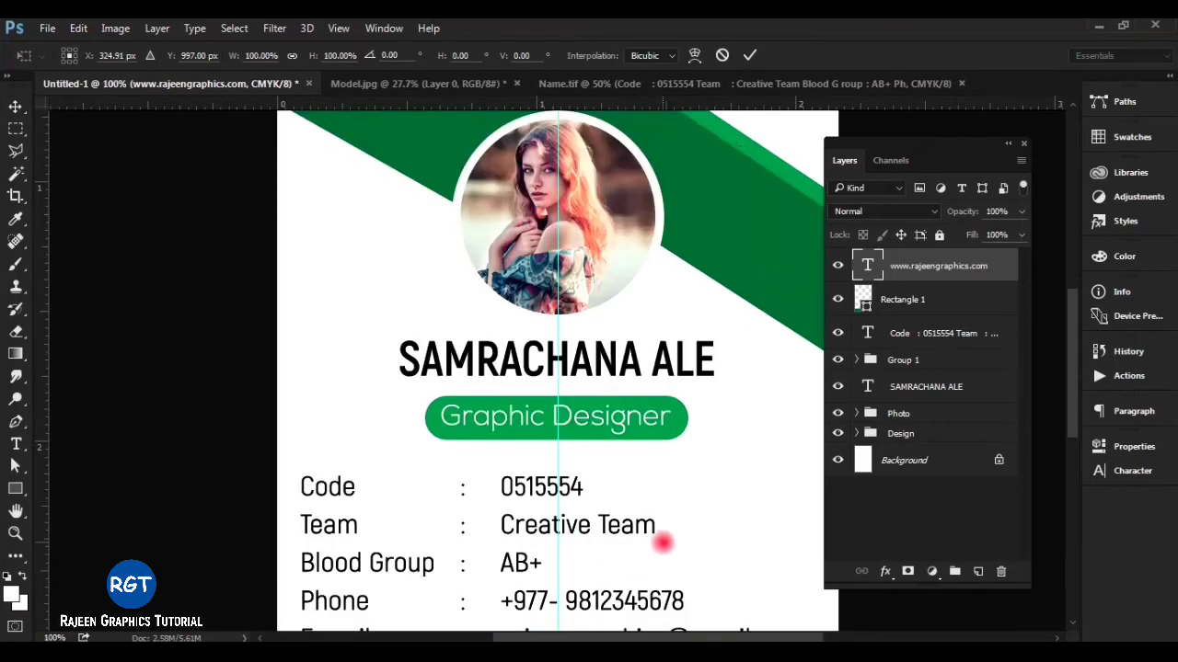
{"action": "left_click_drag", "start_coordinate": [663, 542], "coordinate": [634, 268]}
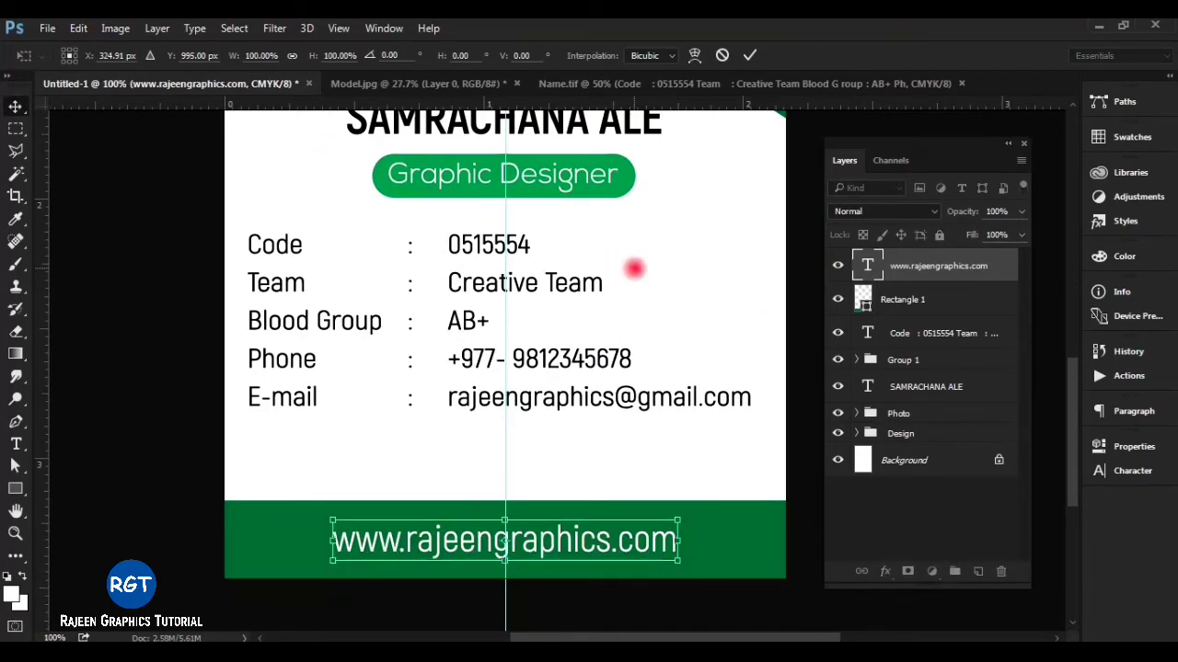
{"action": "key", "text": "Return"}
{"action": "key", "text": "ctrl+minus"}
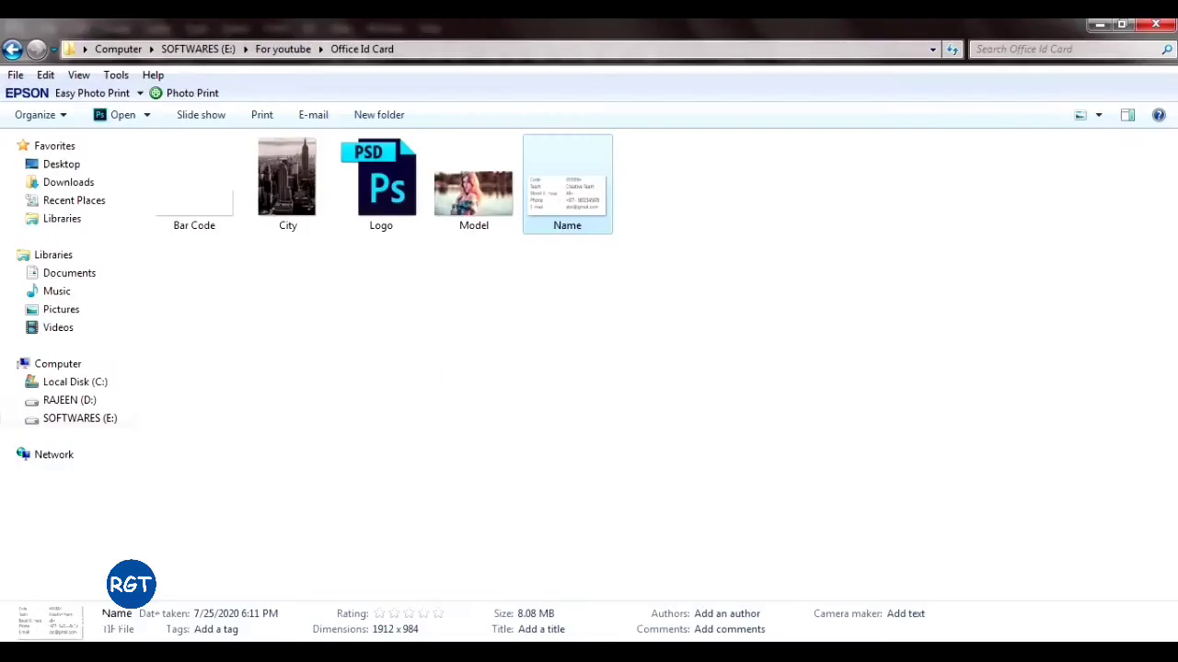
{"action": "left_click", "coordinate": [534, 381]}
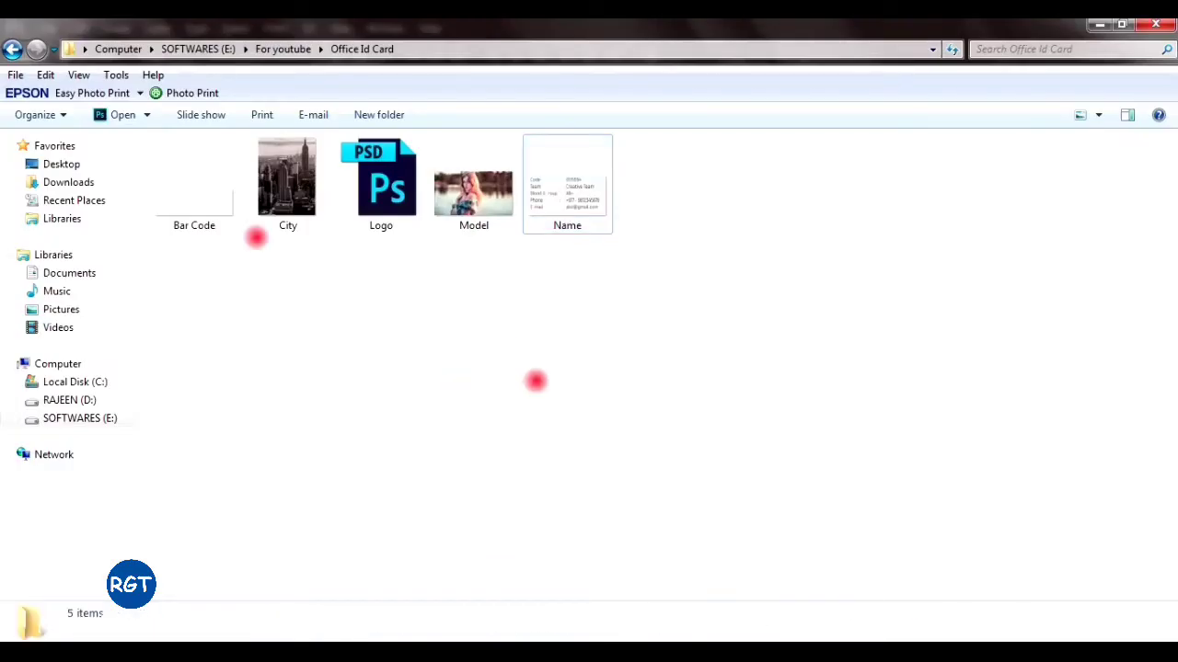
{"action": "left_click", "coordinate": [158, 190]}
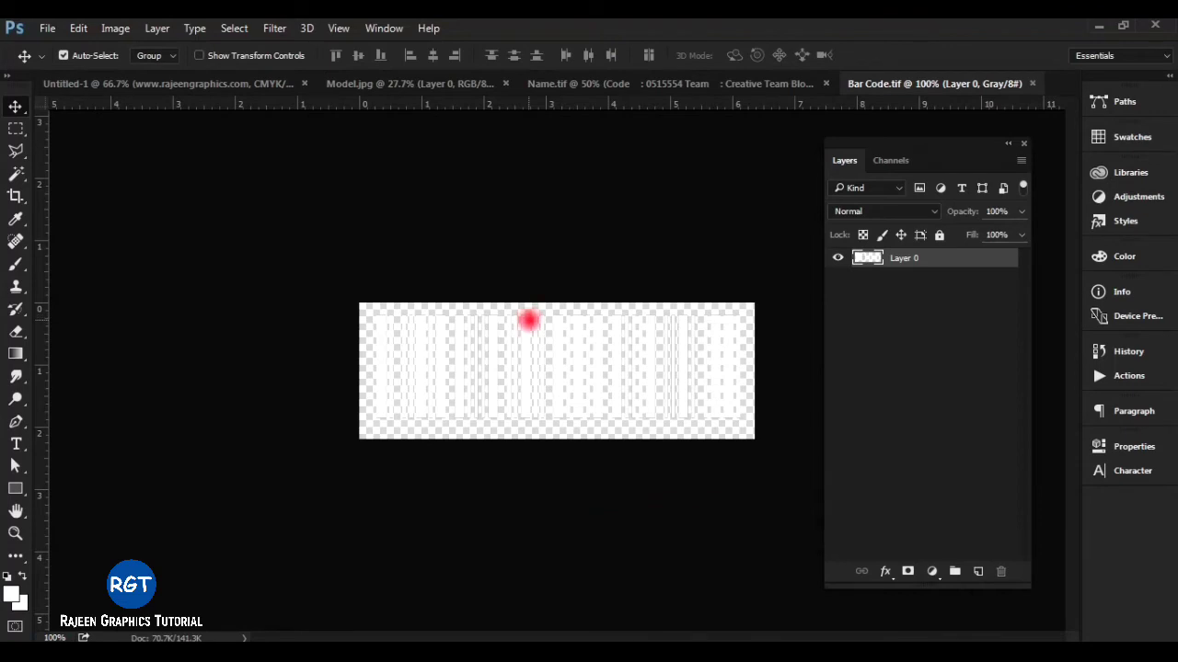
- Bring the barcode into the ID card as Layer 2, scaled to about 49.5%
{"action": "left_click", "coordinate": [201, 83]}
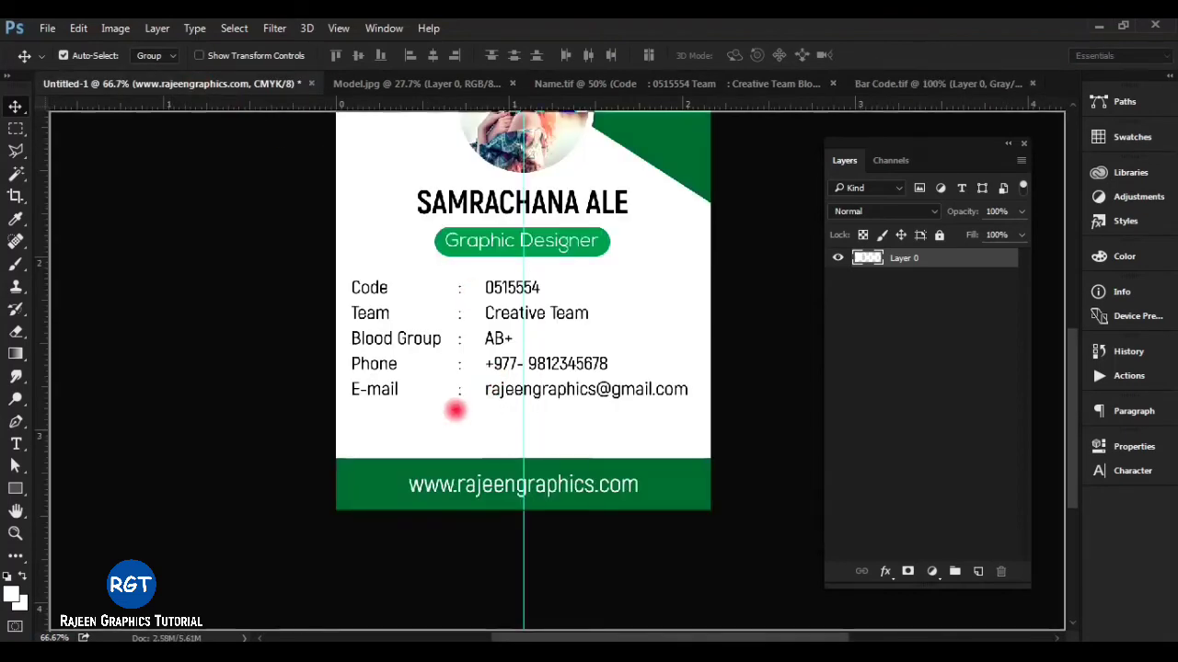
{"action": "left_click_drag", "start_coordinate": [455, 410], "coordinate": [454, 410]}
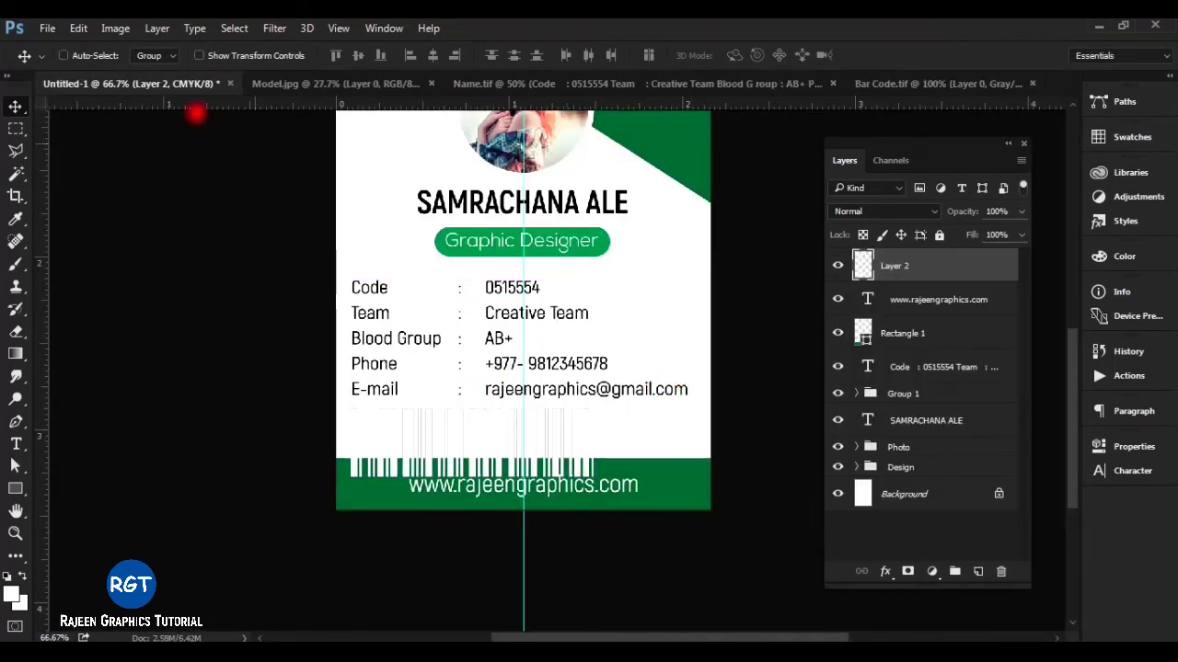
{"action": "left_click", "coordinate": [77, 28]}
{"action": "left_click", "coordinate": [281, 348]}
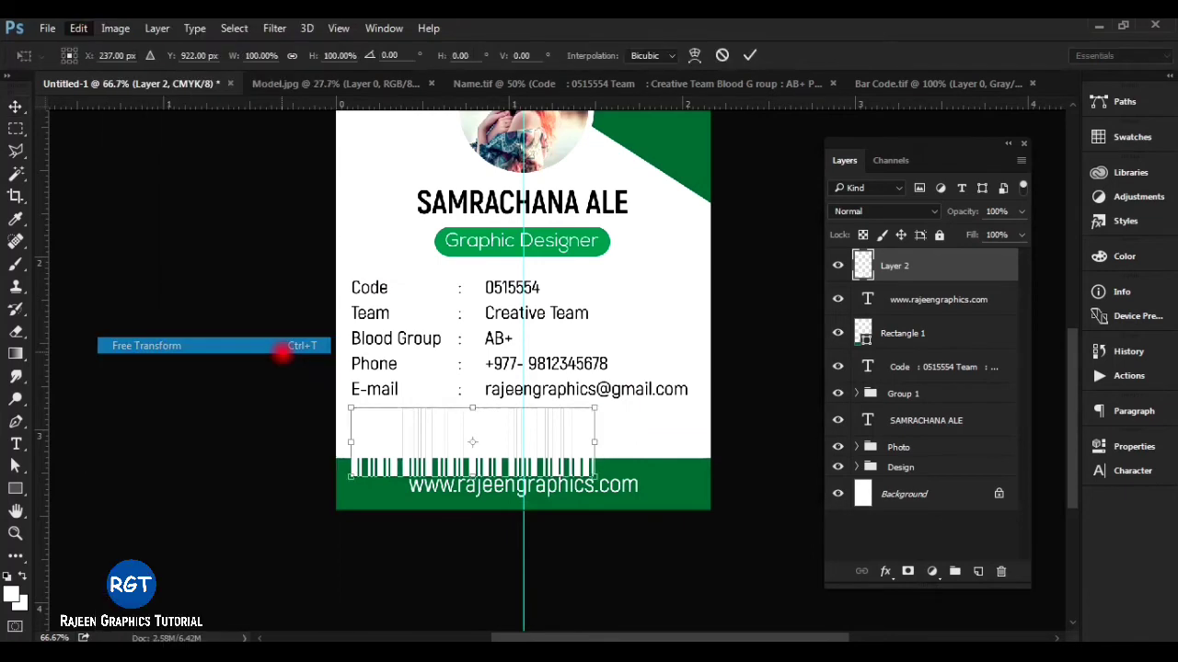
{"action": "mouse_move", "coordinate": [594, 407]}
{"action": "left_mouse_down"}
{"action": "mouse_move", "coordinate": [470, 442]}
{"action": "mouse_move", "coordinate": [558, 438]}
{"action": "left_mouse_up"}
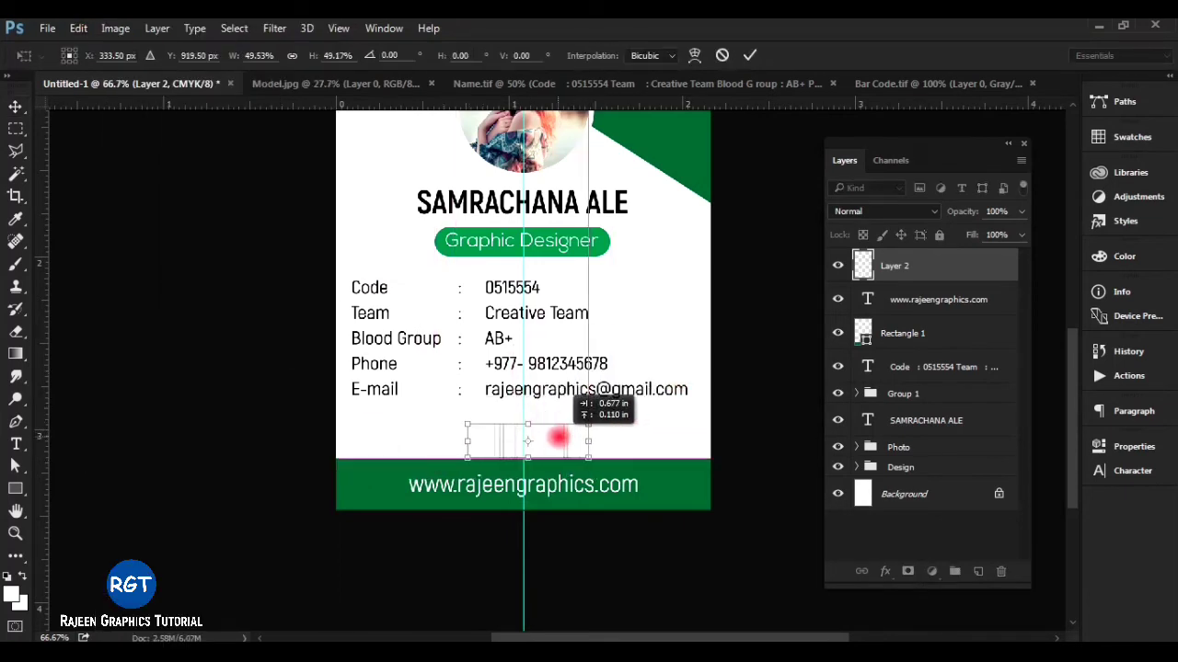
{"action": "double_click", "coordinate": [555, 431]}
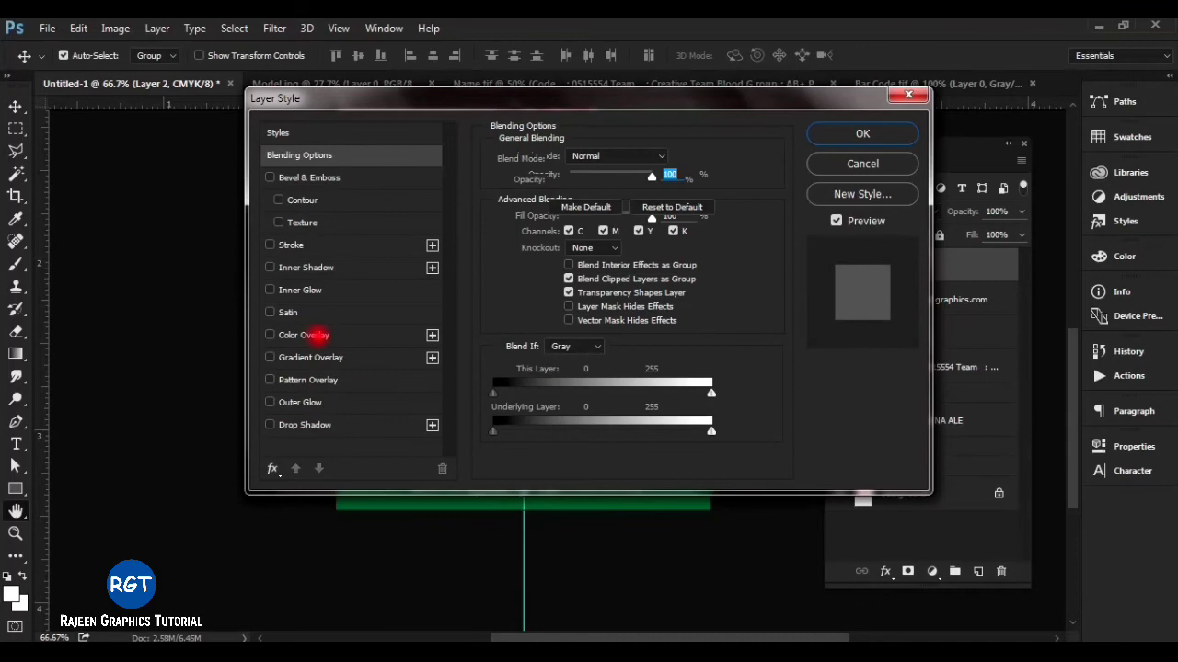
- Give the barcode layer a black Color Overlay so it appears solid black
{"action": "left_click", "coordinate": [304, 335]}
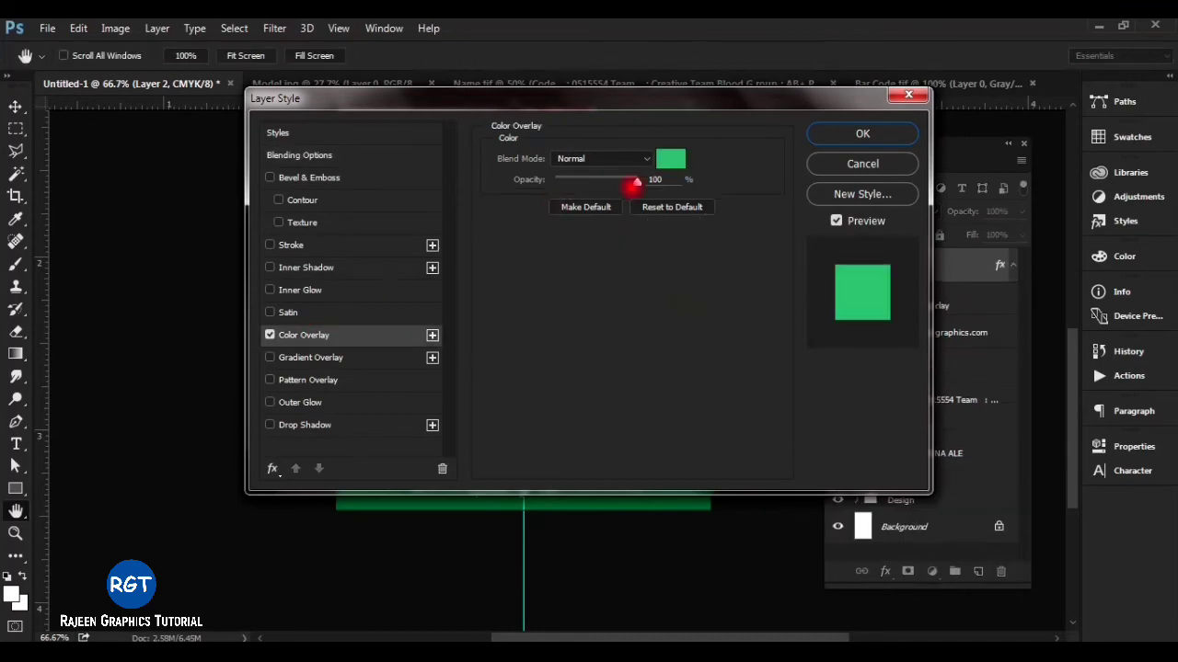
{"action": "left_click", "coordinate": [664, 157]}
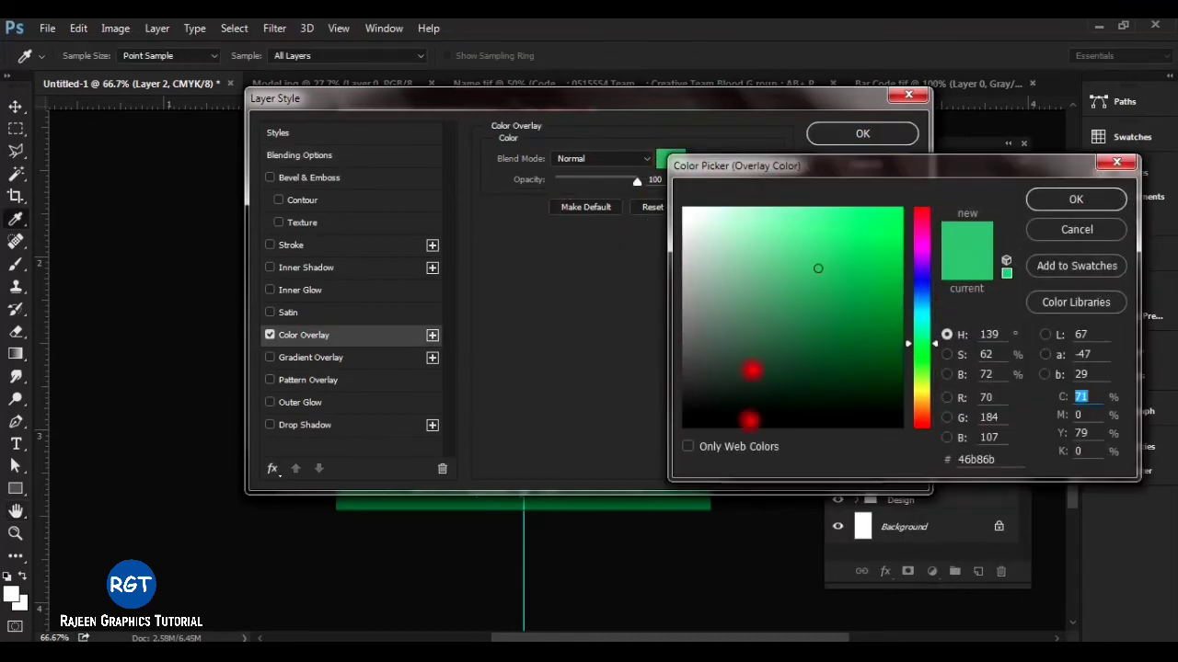
{"action": "left_click", "coordinate": [745, 425]}
{"action": "left_click", "coordinate": [1060, 203]}
{"action": "left_click", "coordinate": [879, 134]}
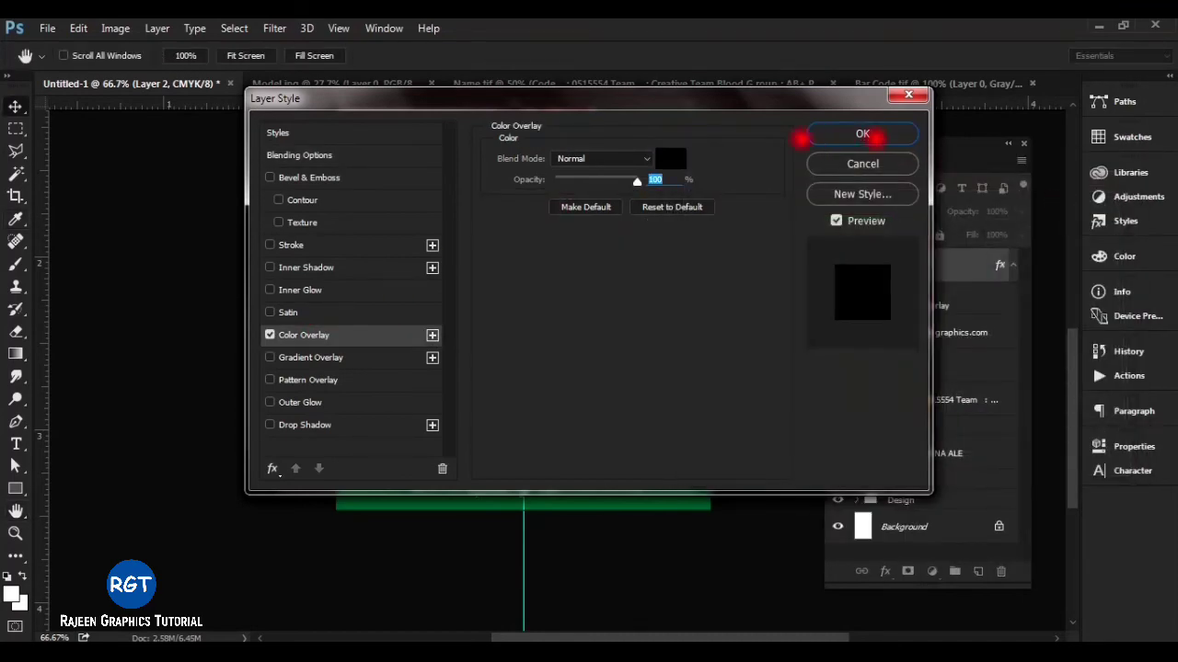
{"action": "key", "text": "ctrl+plus"}
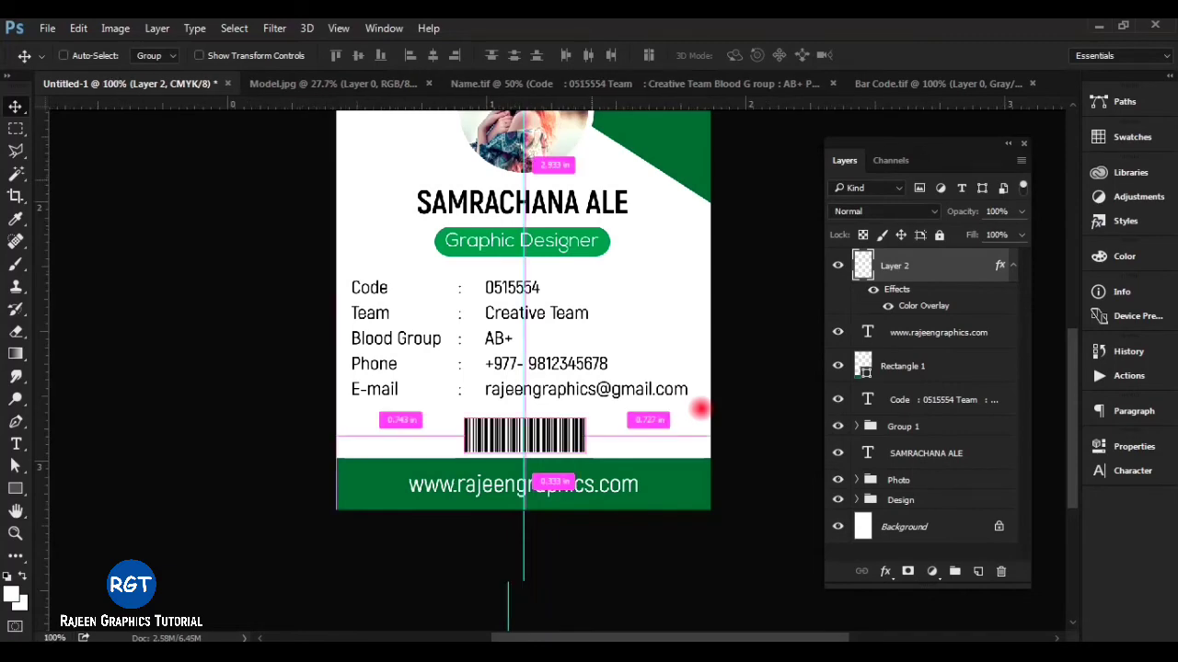
- Stretch the barcode horizontally to 169.86% width above the green footer
{"action": "key", "text": "t"}
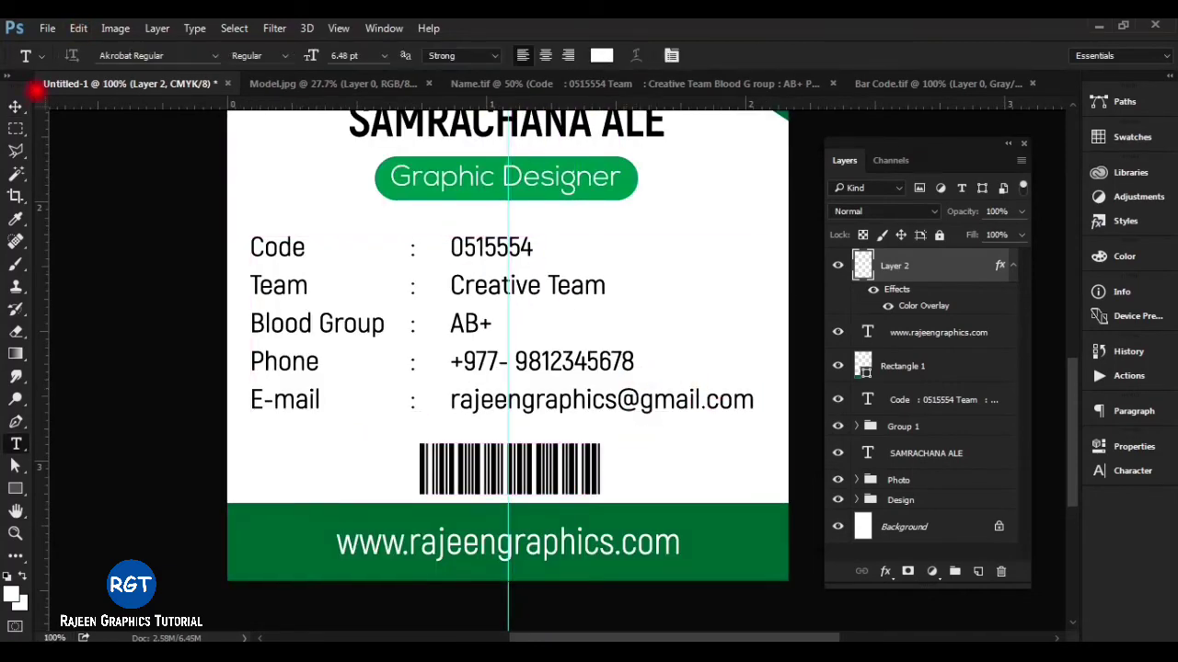
{"action": "left_click", "coordinate": [16, 107]}
{"action": "left_click", "coordinate": [78, 27]}
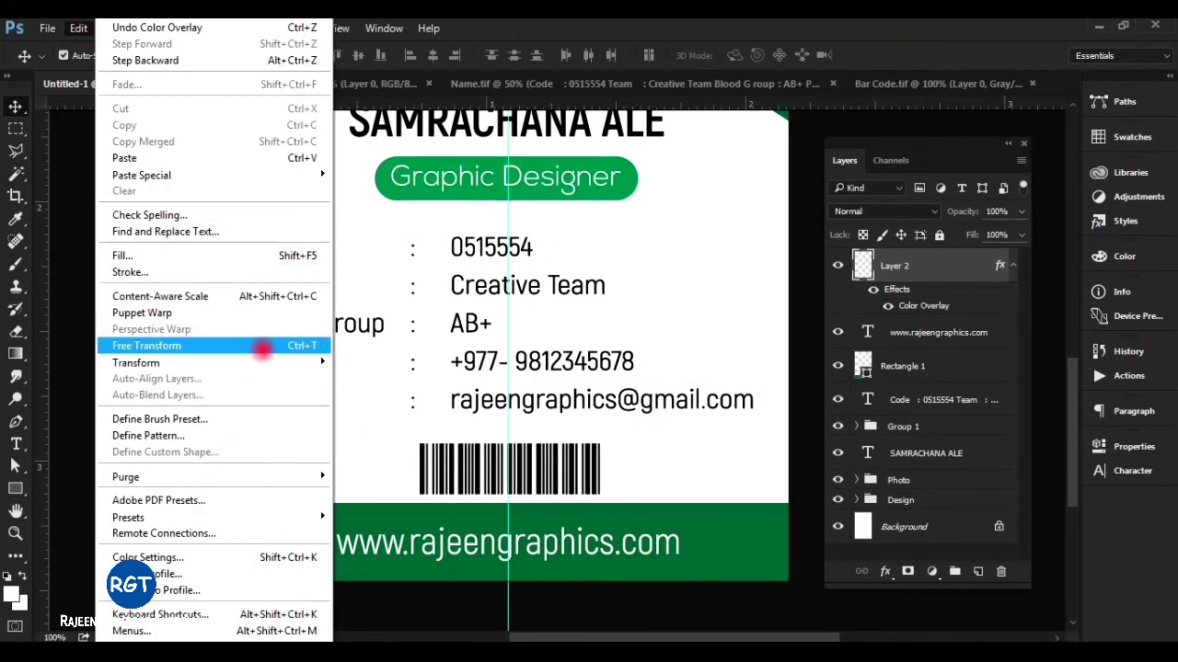
{"action": "left_click", "coordinate": [264, 347]}
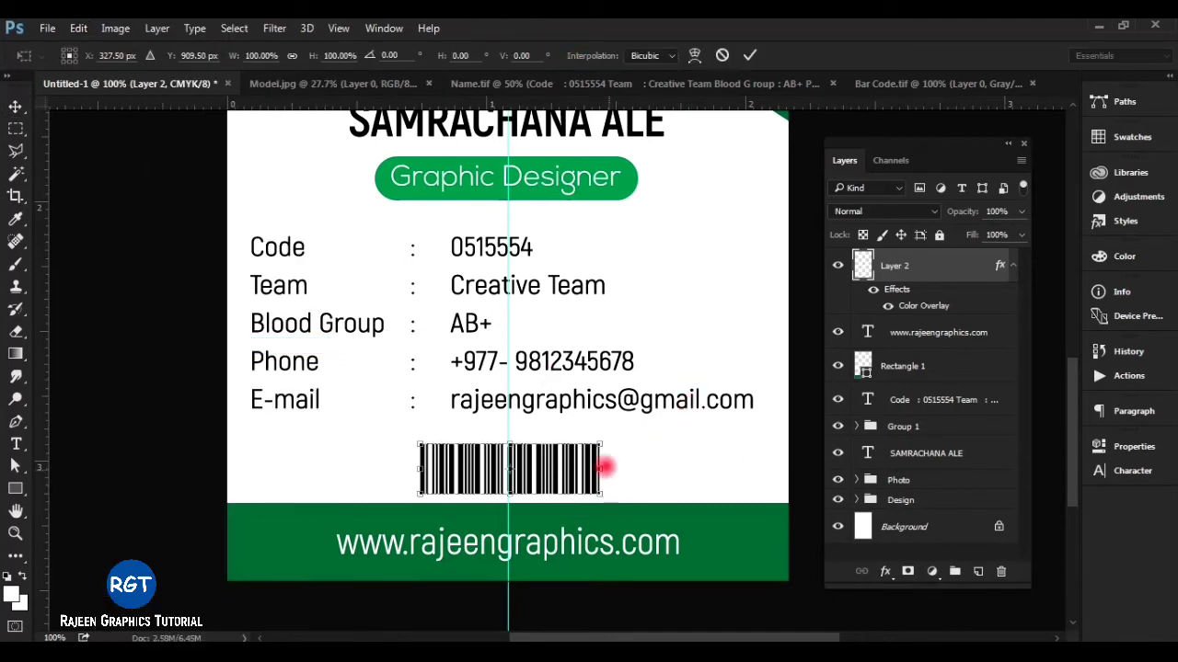
{"action": "mouse_move", "coordinate": [602, 470]}
{"action": "left_mouse_down"}
{"action": "mouse_move", "coordinate": [676, 469]}
{"action": "mouse_move", "coordinate": [663, 470]}
{"action": "left_mouse_up"}
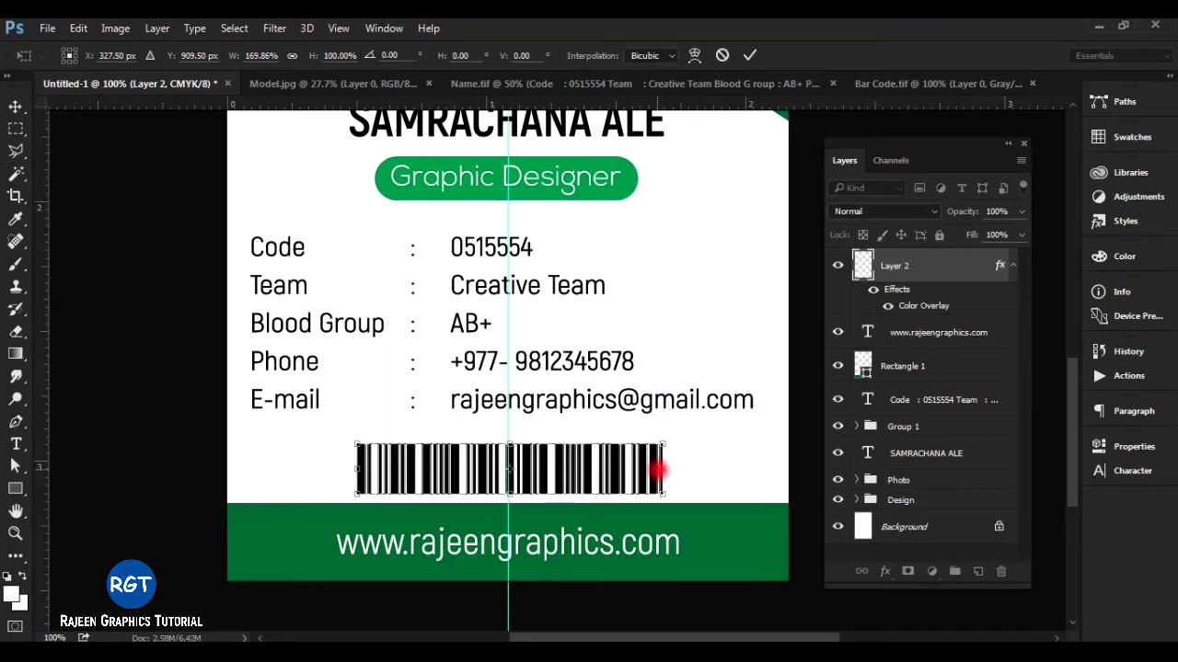
{"action": "key", "text": "Return"}
{"action": "key", "text": "ctrl+minus"}
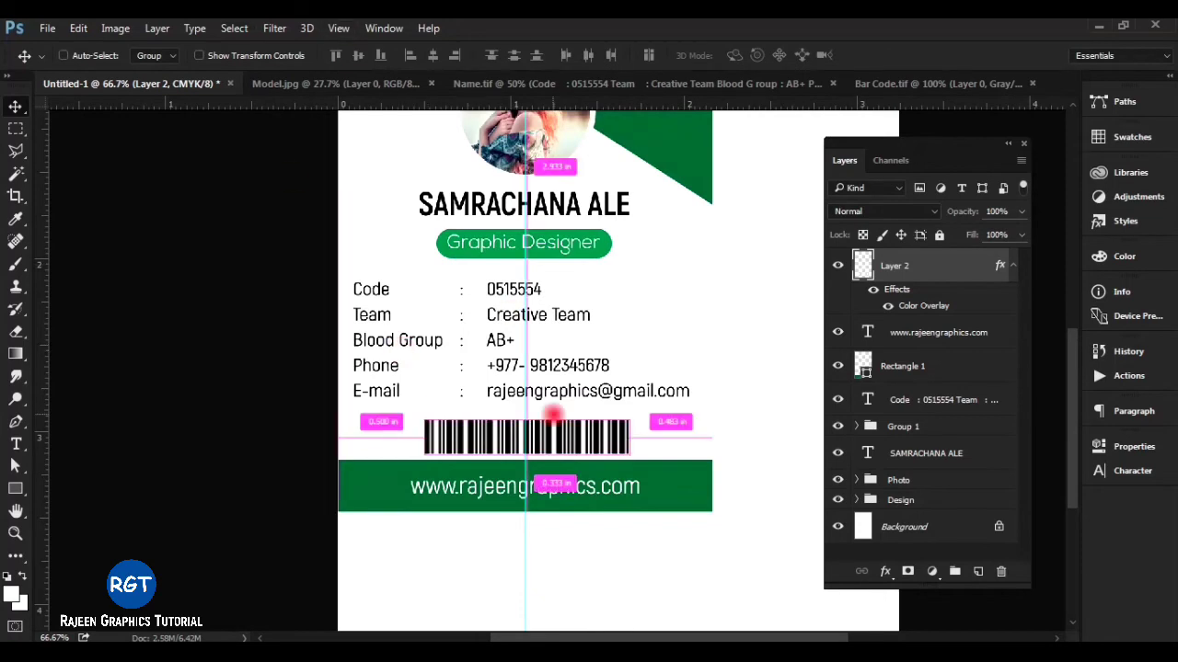
{"action": "key", "text": "ctrl+minus"}
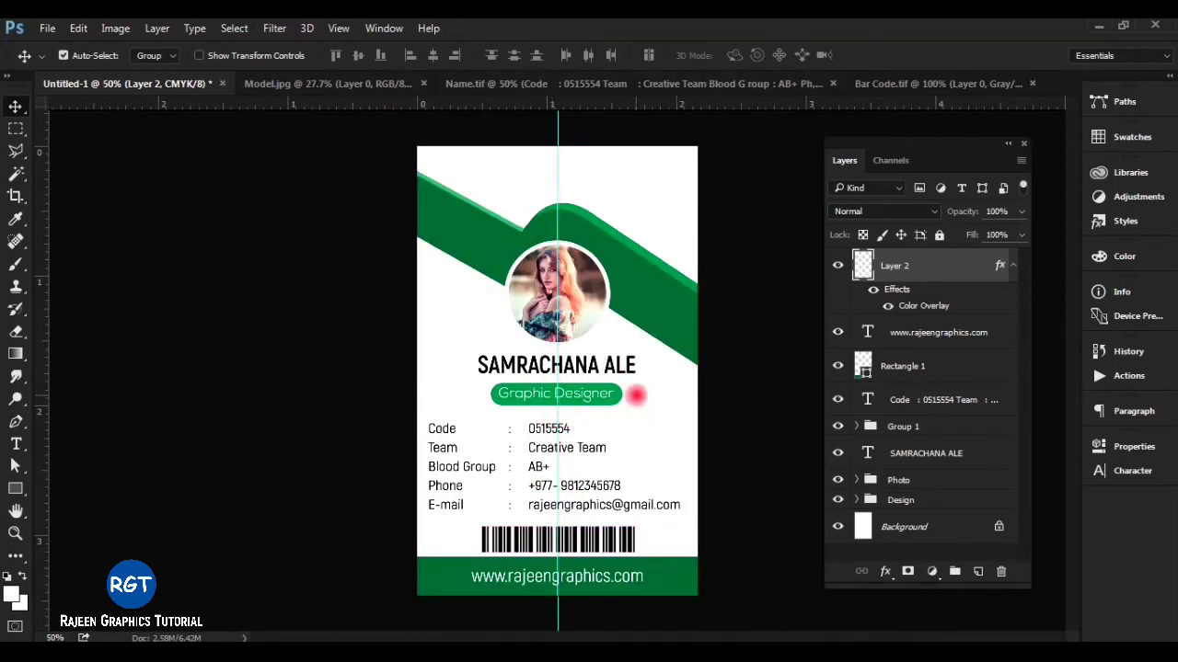
{"action": "left_click", "coordinate": [611, 485]}
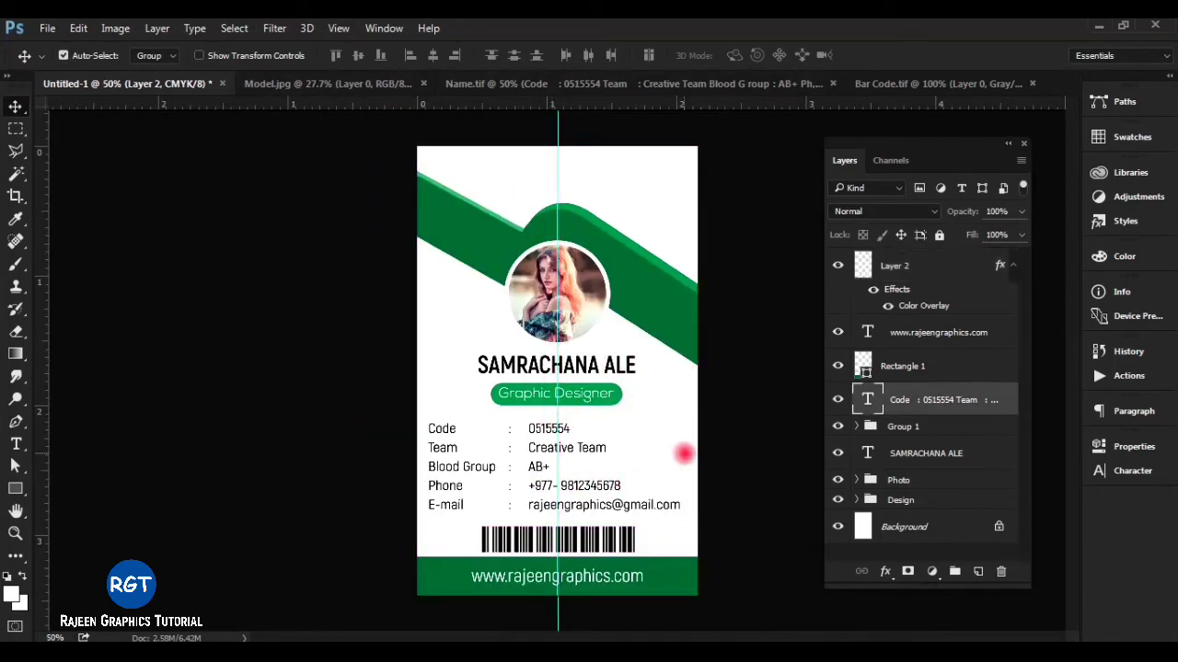
{"action": "key", "text": "ctrl+t"}
{"action": "key", "text": "Return"}
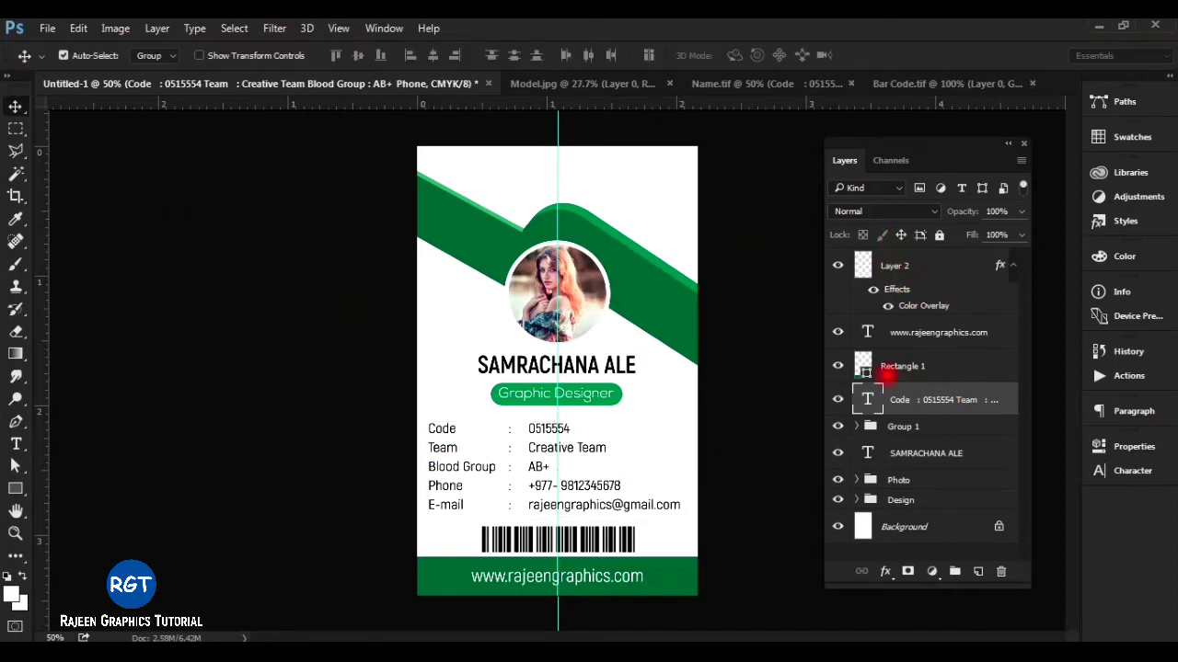
- Add the heading RAJEEN GRAPHICS TUTORIAL in 16 pt Bebas Neue Bold
{"action": "left_click", "coordinate": [16, 445]}
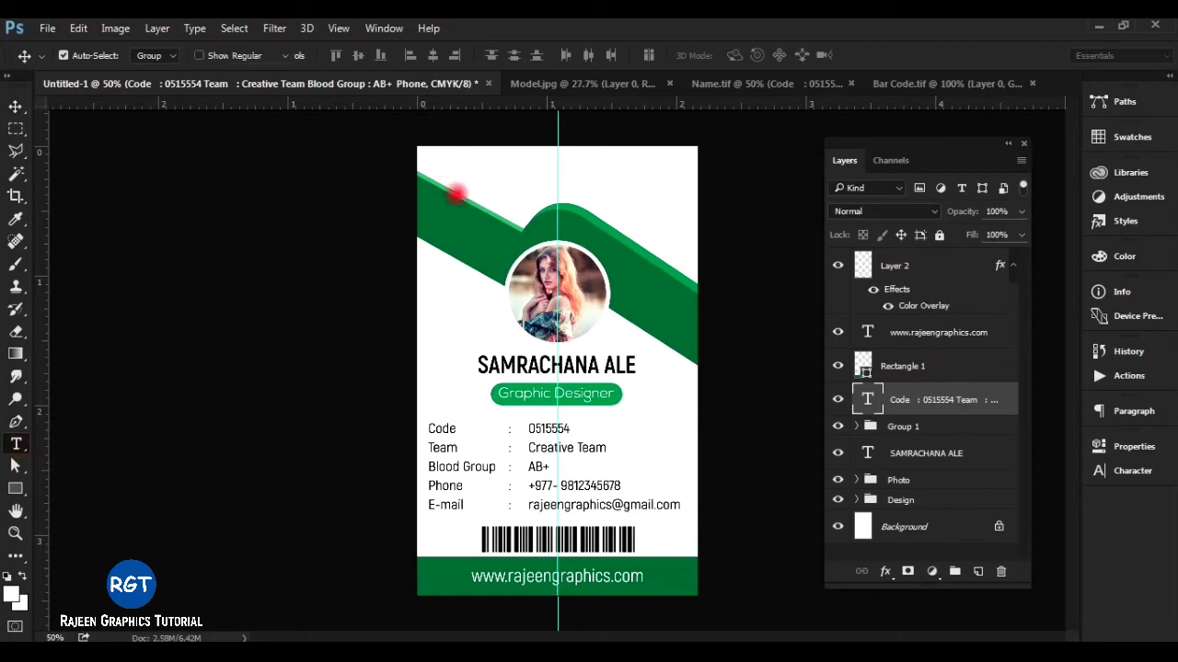
{"action": "left_click", "coordinate": [422, 296]}
{"action": "type", "text": "RAJEEN GRAPHICS TUTORIAL"}
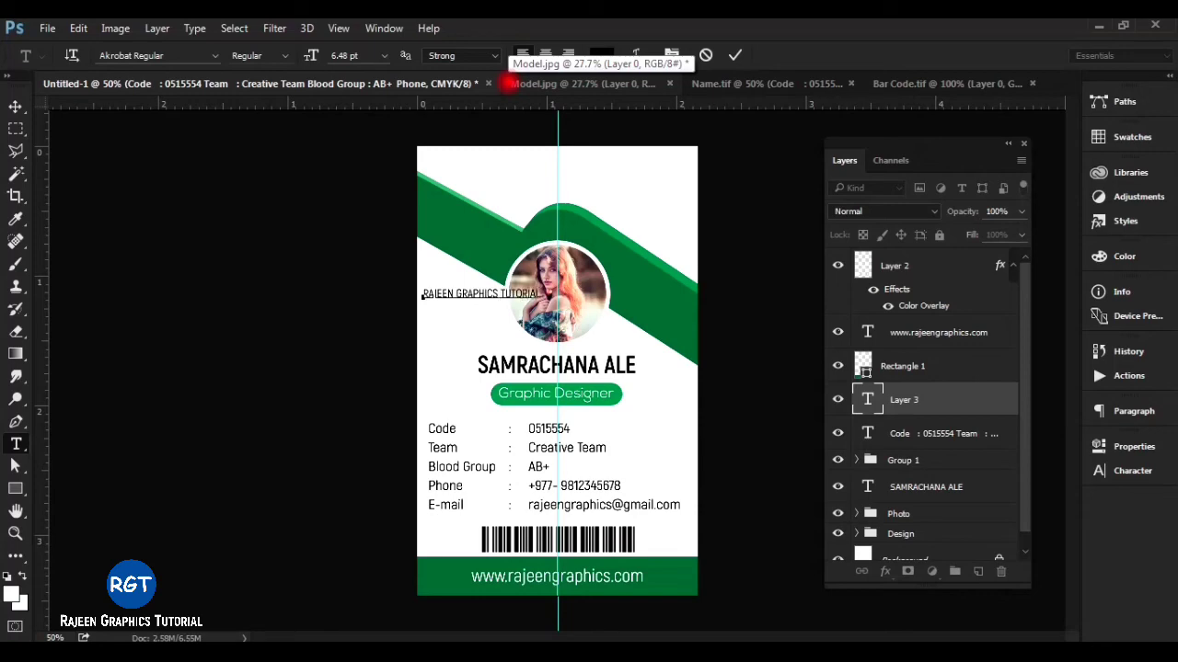
{"action": "key", "text": "ctrl+a"}
{"action": "left_click", "coordinate": [178, 54]}
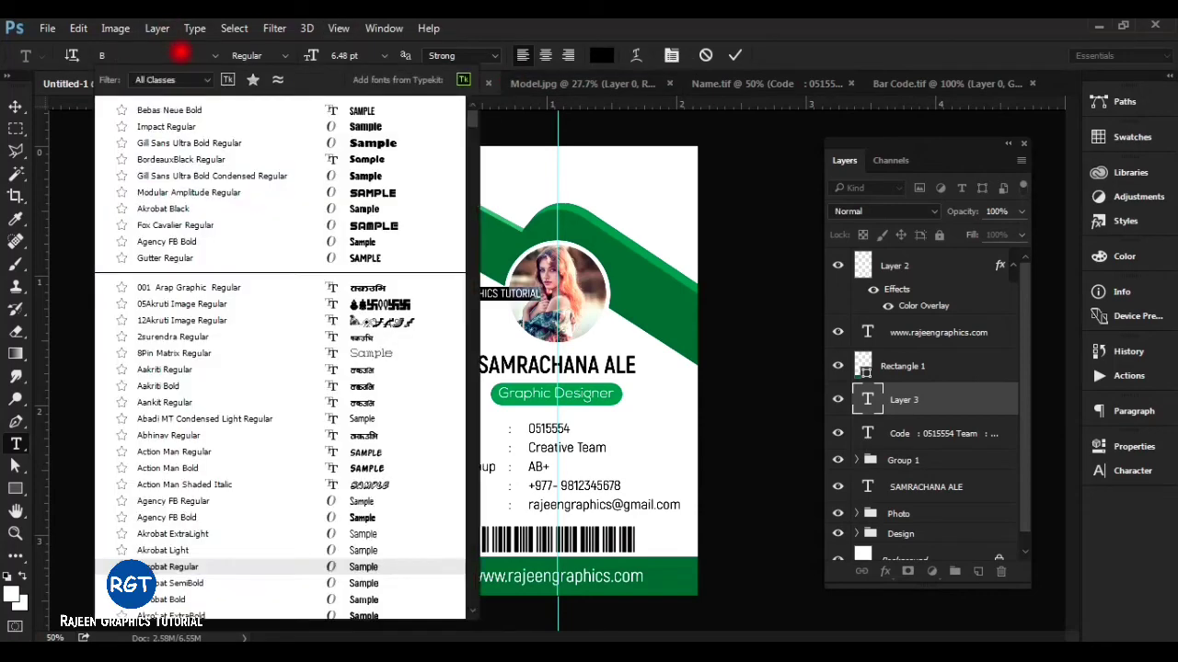
{"action": "type", "text": "BEBA"}
{"action": "key", "text": "Return"}
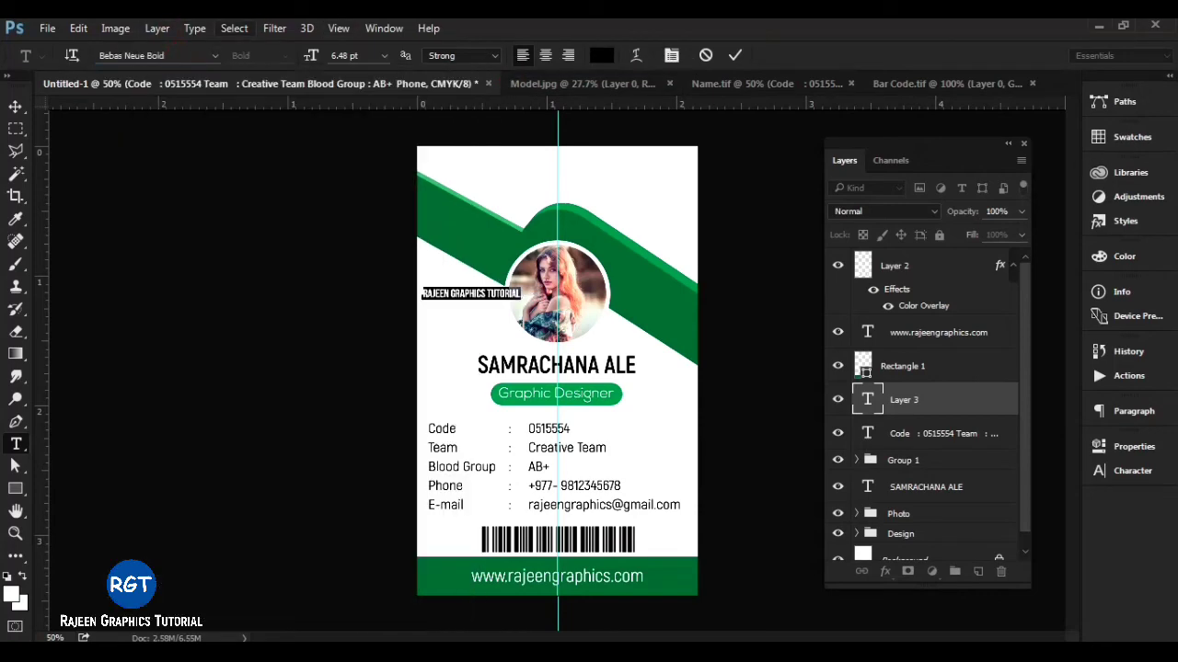
{"action": "scroll", "coordinate": [366, 56], "scroll_direction": "up", "scroll_amount": 2}
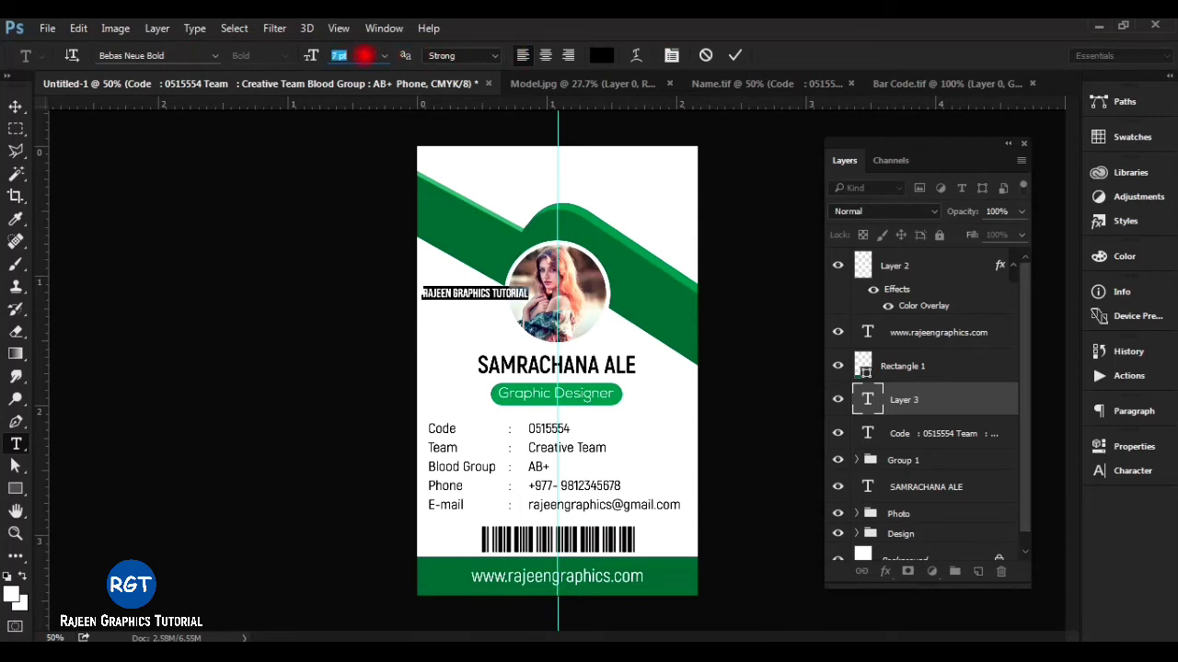
{"action": "scroll", "coordinate": [366, 55], "scroll_direction": "up", "scroll_amount": 2}
{"action": "scroll", "coordinate": [366, 56], "scroll_direction": "up", "scroll_amount": 2}
{"action": "scroll", "coordinate": [366, 55], "scroll_direction": "up", "scroll_amount": 3}
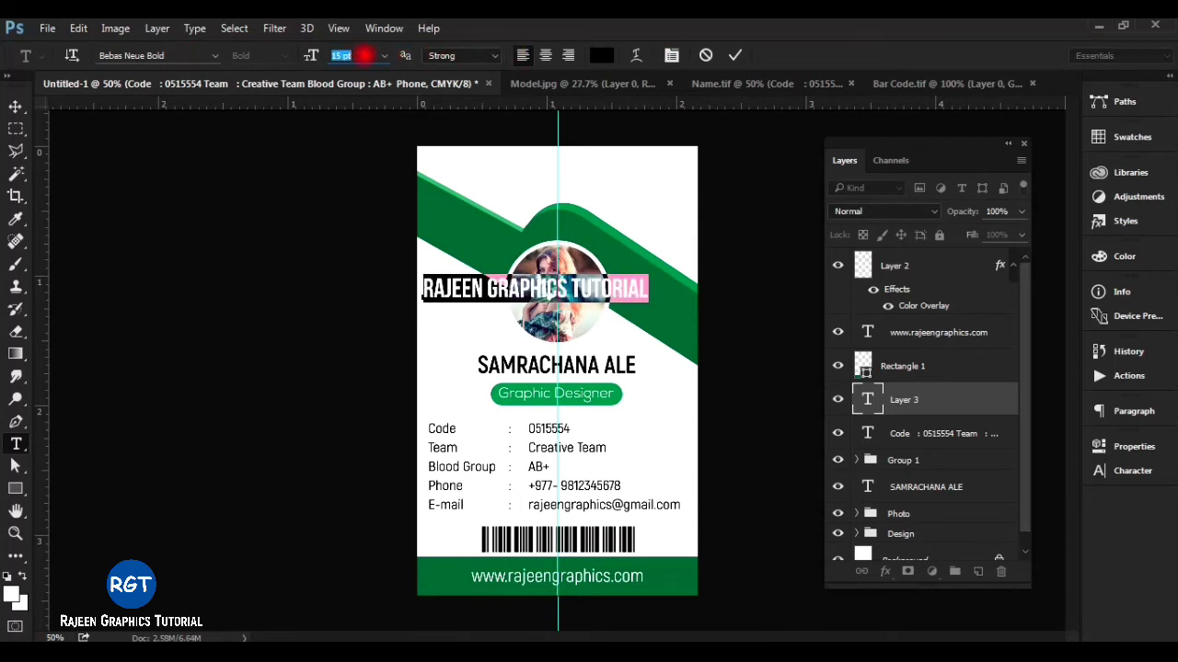
{"action": "scroll", "coordinate": [366, 55], "scroll_direction": "up", "scroll_amount": 1}
{"action": "left_click", "coordinate": [732, 55]}
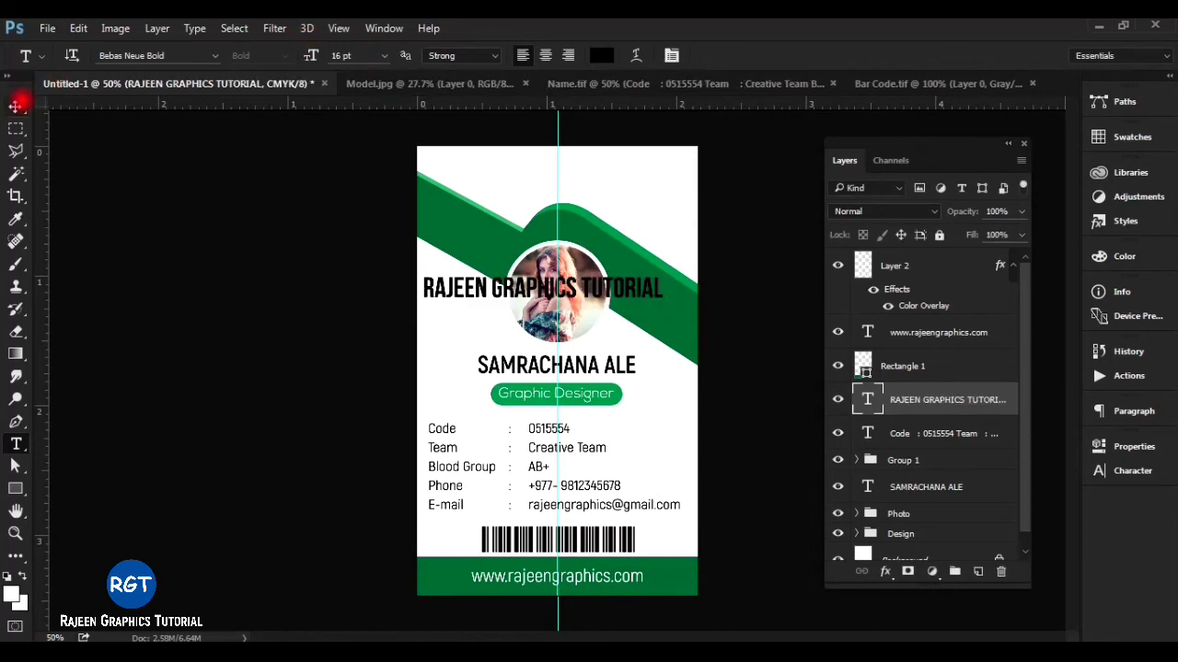
{"action": "key", "text": "v"}
{"action": "left_click", "coordinate": [79, 27]}
- Move the heading up and centre it along the card's top edge
{"action": "left_click", "coordinate": [195, 346]}
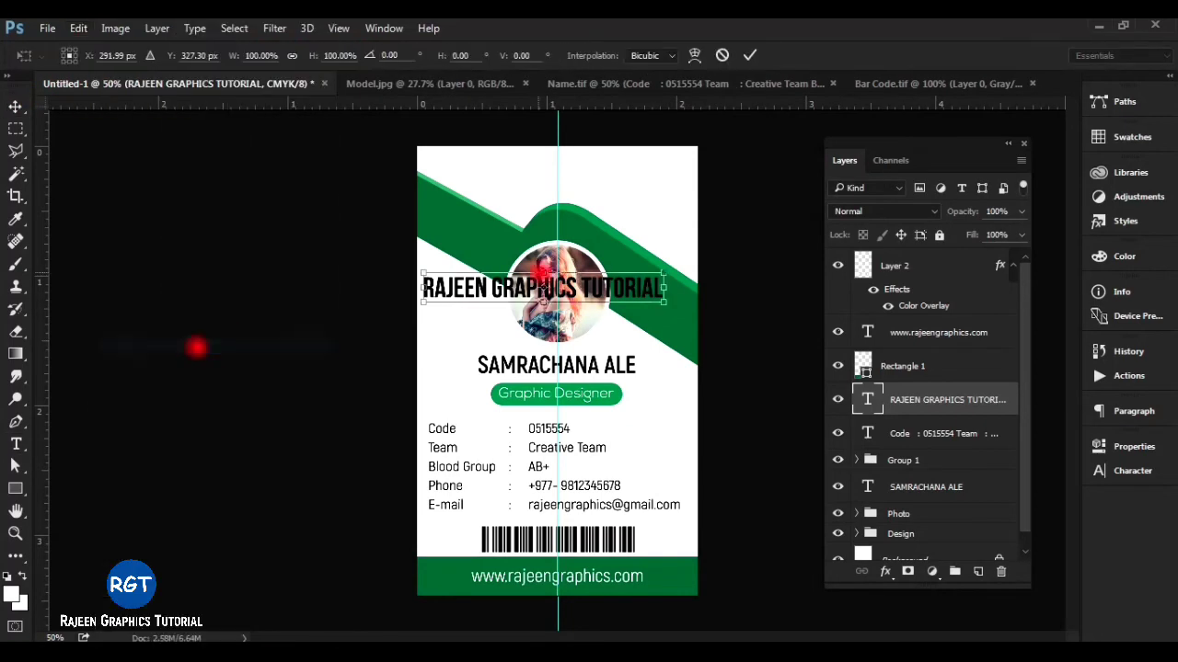
{"action": "left_click_drag", "start_coordinate": [575, 285], "coordinate": [589, 191]}
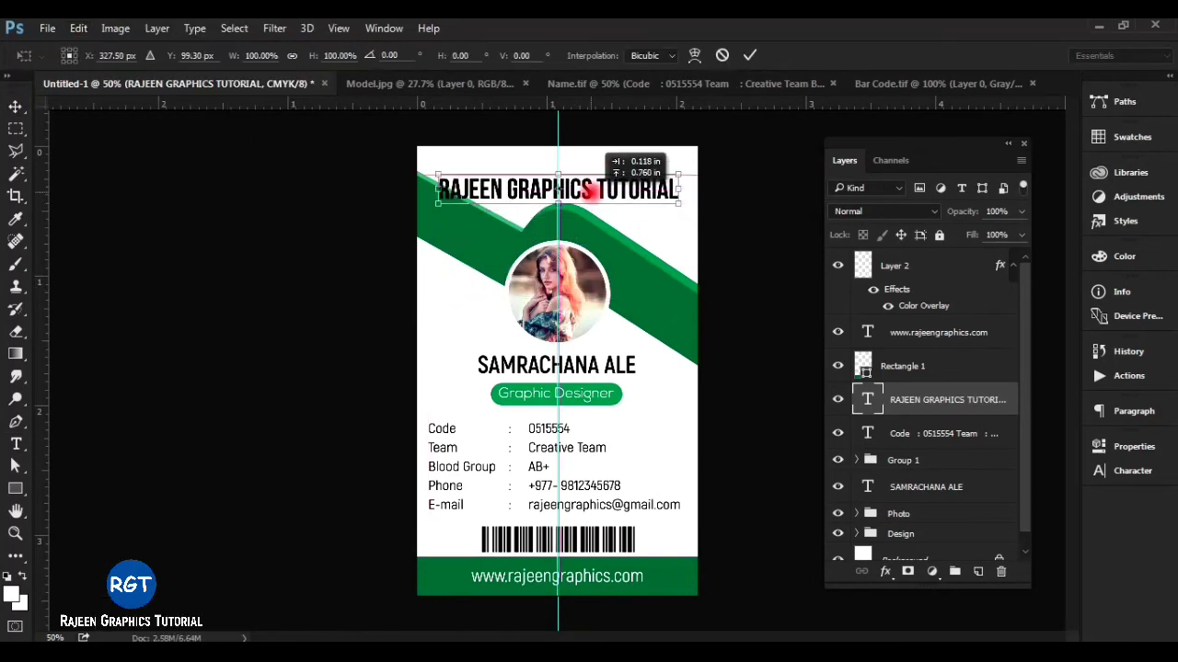
{"action": "key", "text": "Return"}
{"action": "key", "text": "shift+Up"}
{"action": "key", "text": "shift+Up"}
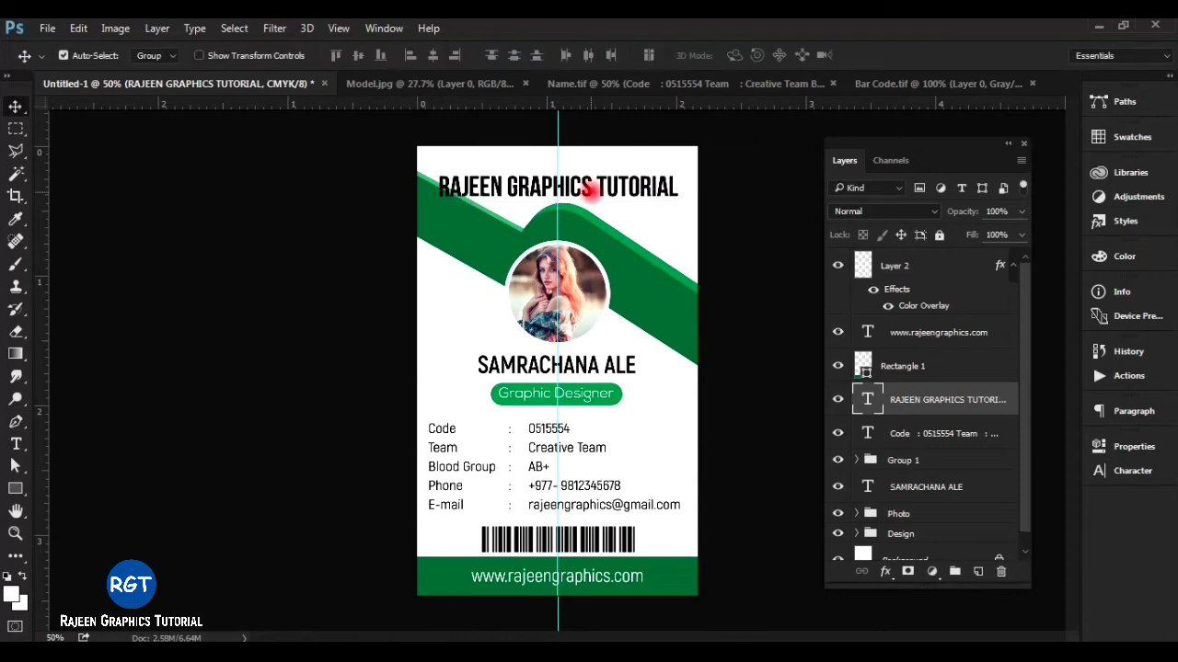
{"action": "key", "text": "shift+Up"}
{"action": "key", "text": "shift+Up"}
{"action": "key", "text": "shift+Up"}
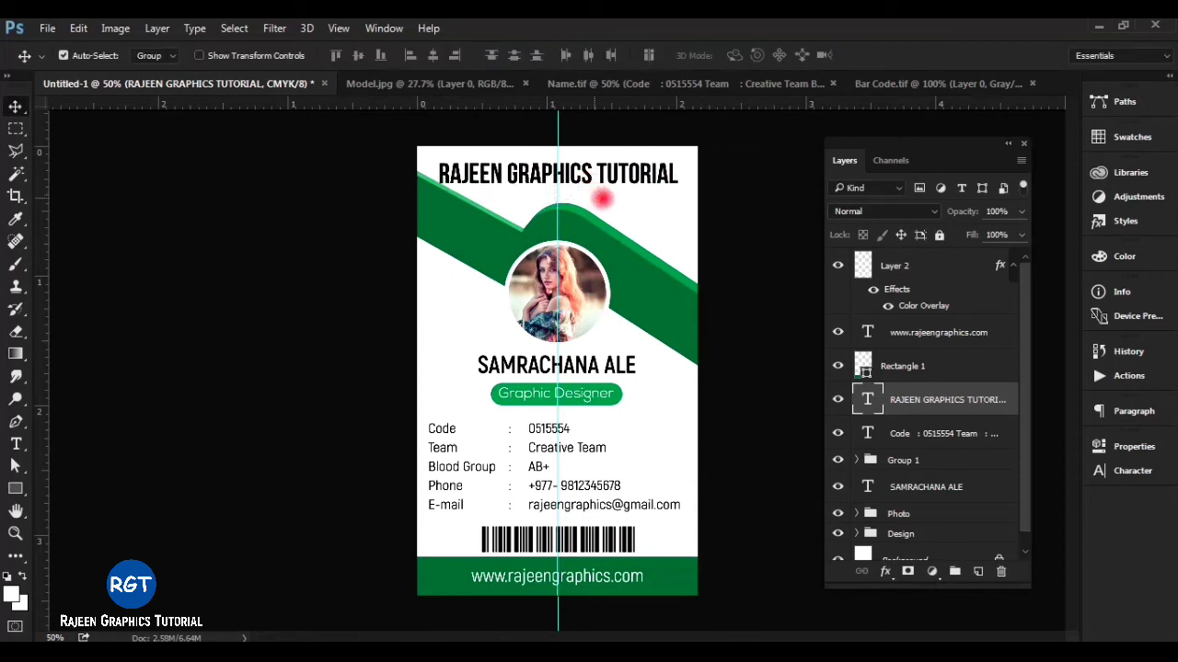
{"action": "scroll", "coordinate": [612, 191], "scroll_direction": "up", "scroll_amount": 1}
- Select the Design and Photo groups together in the Layers panel
{"action": "left_click", "coordinate": [692, 329]}
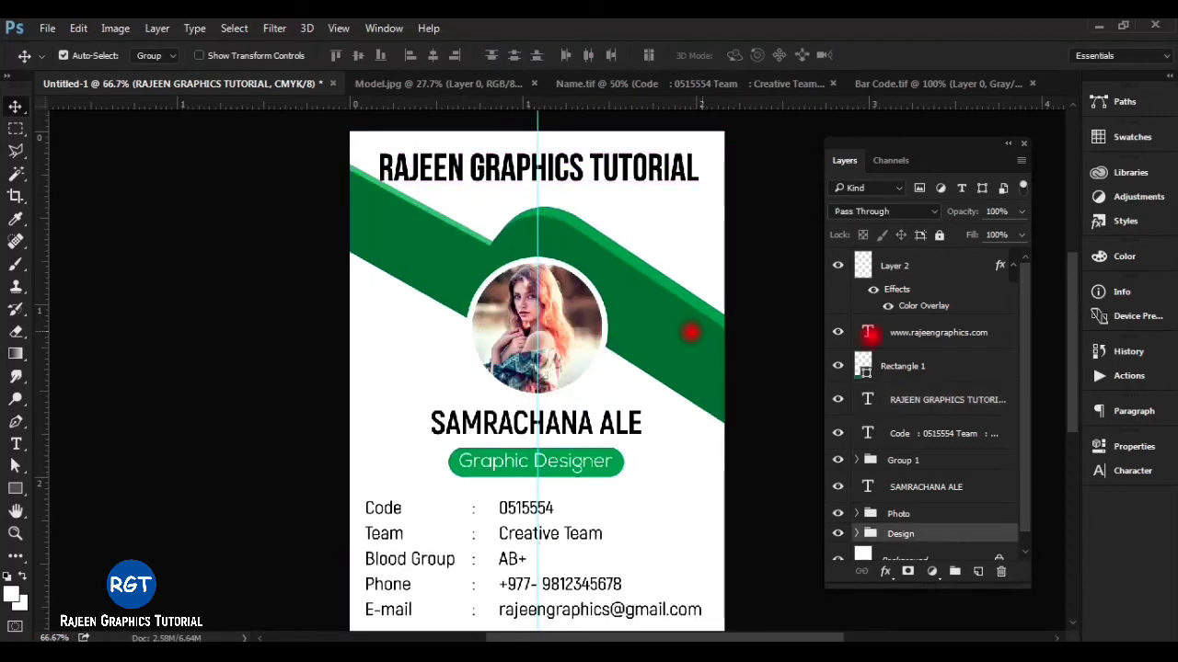
{"action": "left_click", "coordinate": [920, 513], "text": "ctrl"}
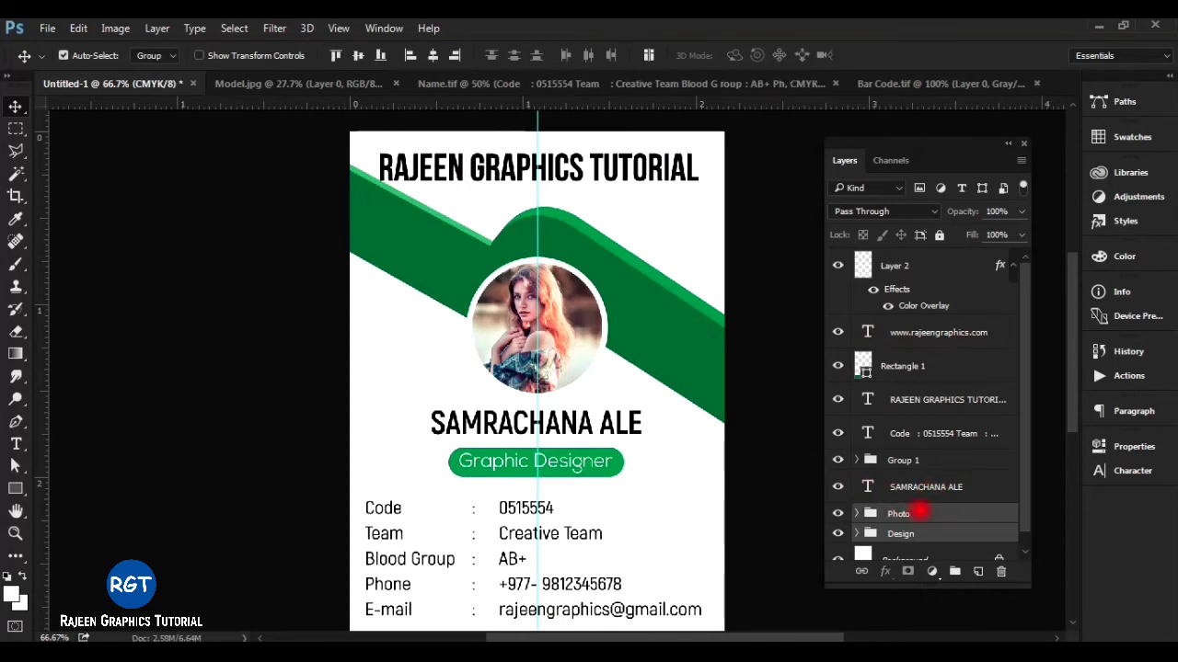
{"action": "key", "text": "ctrl+minus"}
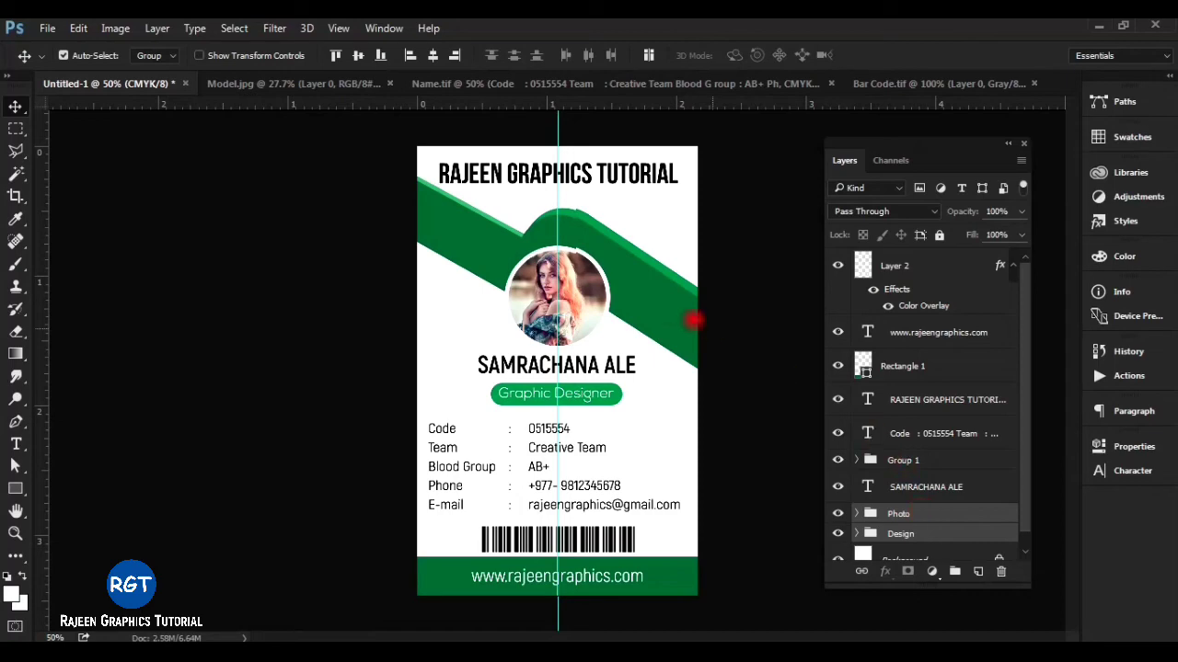
{"action": "scroll", "coordinate": [639, 174], "scroll_direction": "up", "scroll_amount": 1}
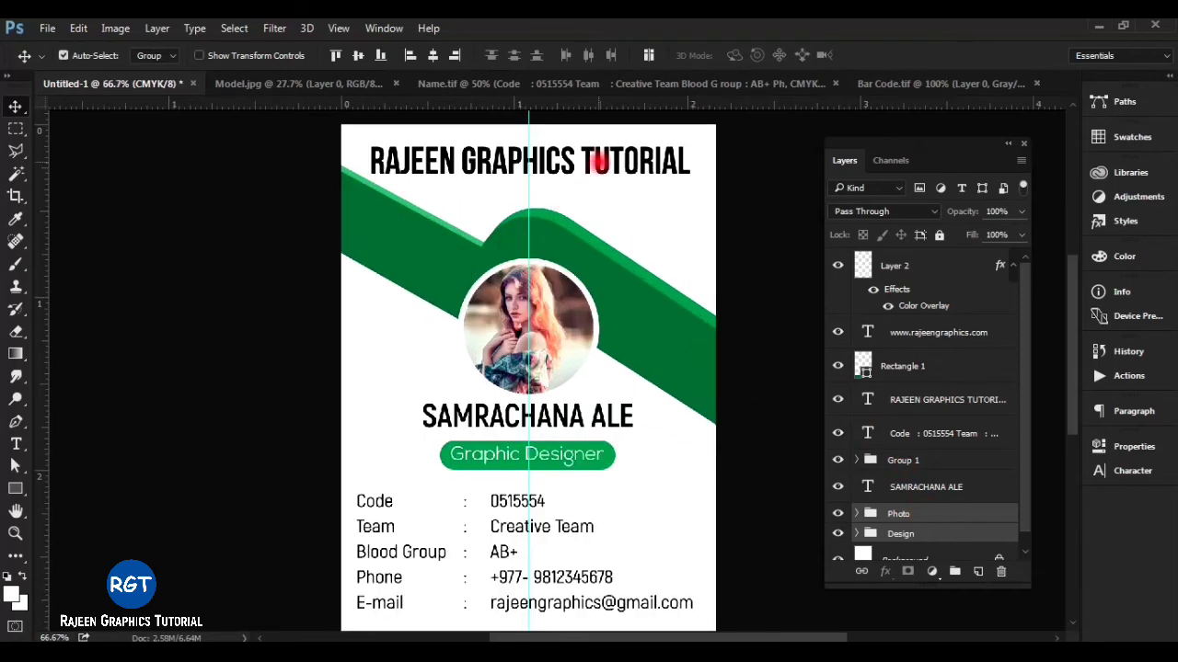
- Eyedrop the card's dark green #046b39 onto the RAJEEN GRAPHICS TUTORIAL heading text and commit it
{"action": "double_click", "coordinate": [867, 399]}
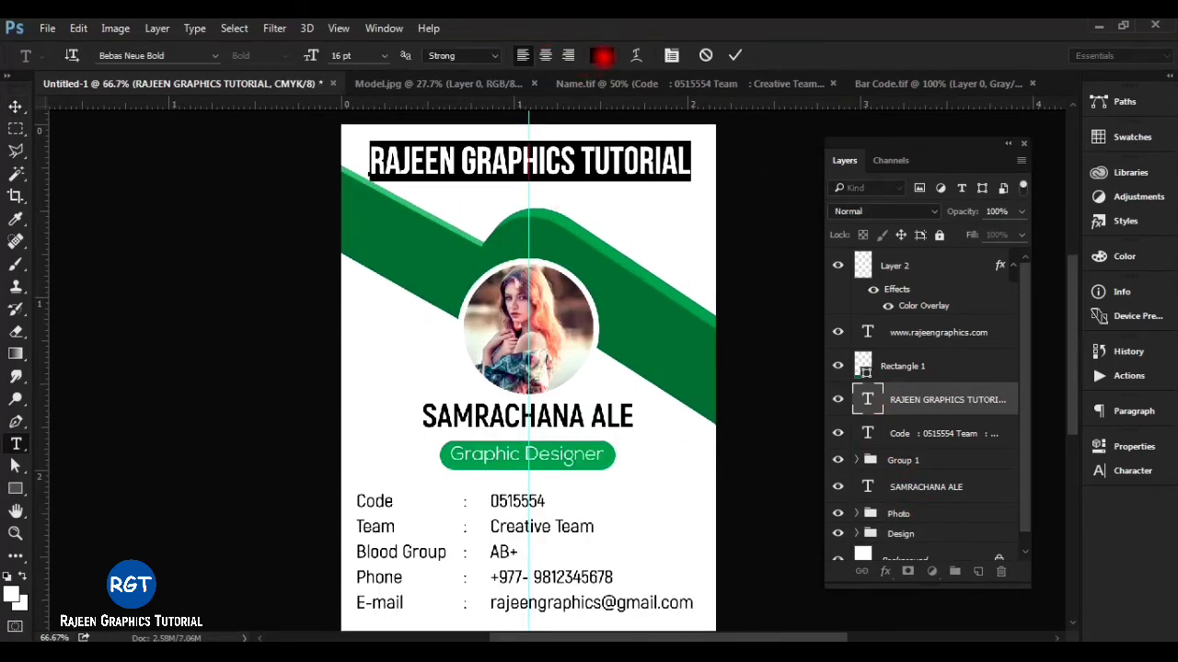
{"action": "left_click", "coordinate": [601, 55]}
{"action": "left_click", "coordinate": [463, 237]}
{"action": "left_click", "coordinate": [1074, 200]}
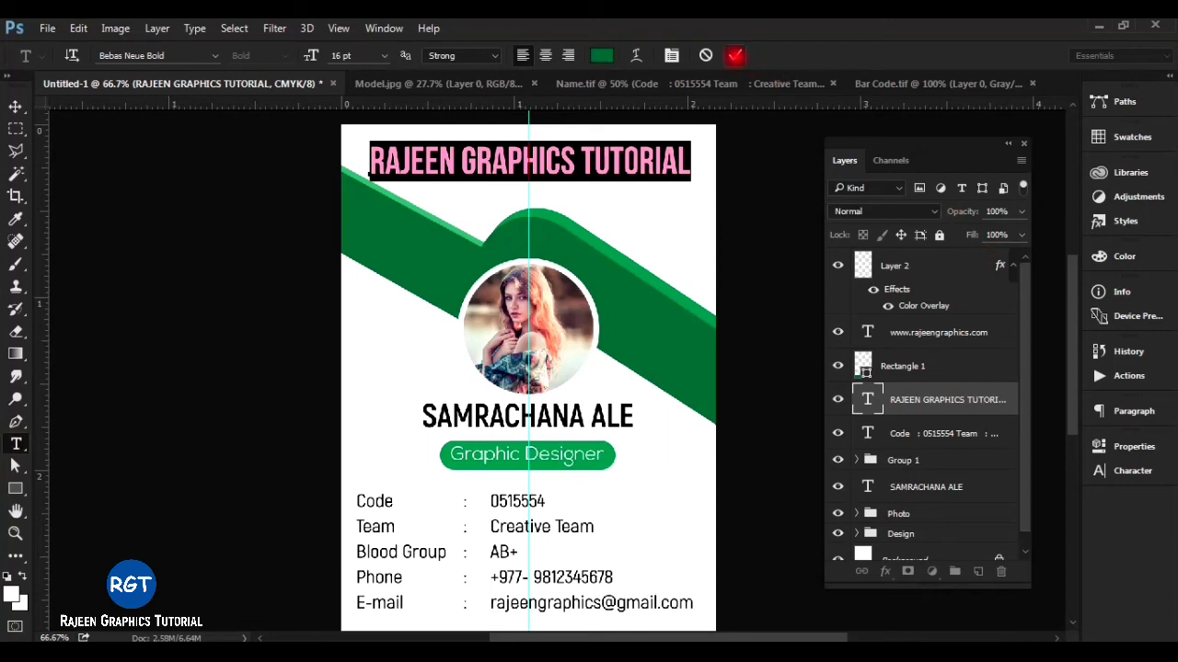
{"action": "key", "text": "ctrl+Return"}
{"action": "key", "text": "v"}
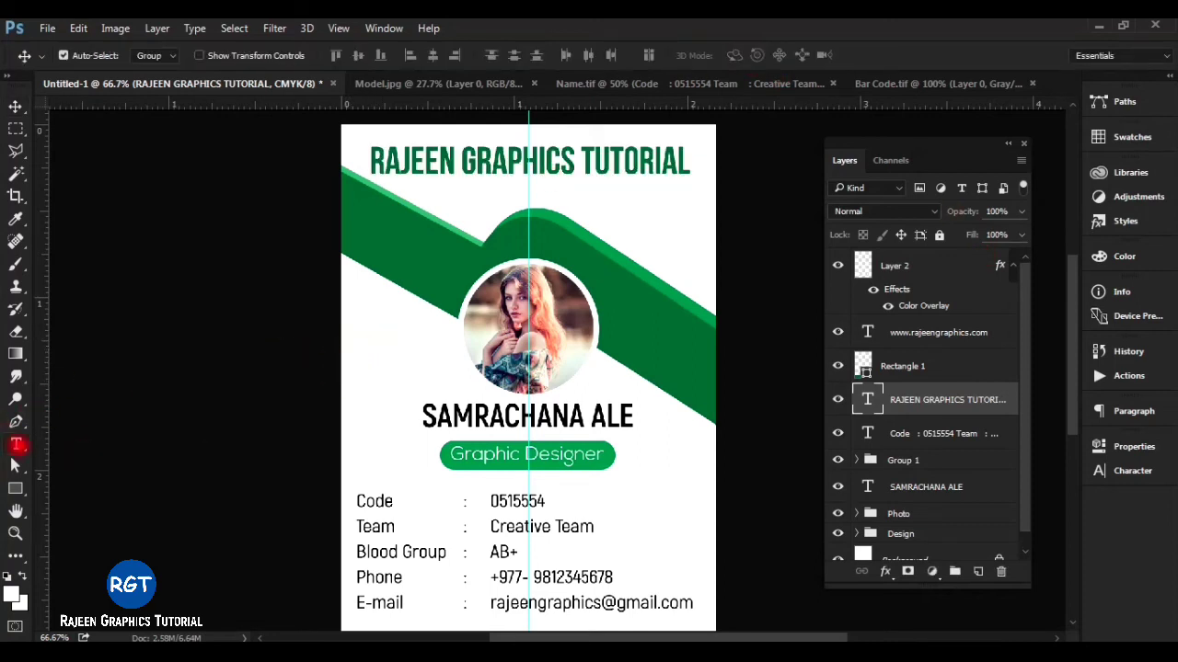
{"action": "left_click", "coordinate": [16, 445]}
- Add a new address text line left of the photo and set it in Akrobat Regular
{"action": "left_click", "coordinate": [352, 352]}
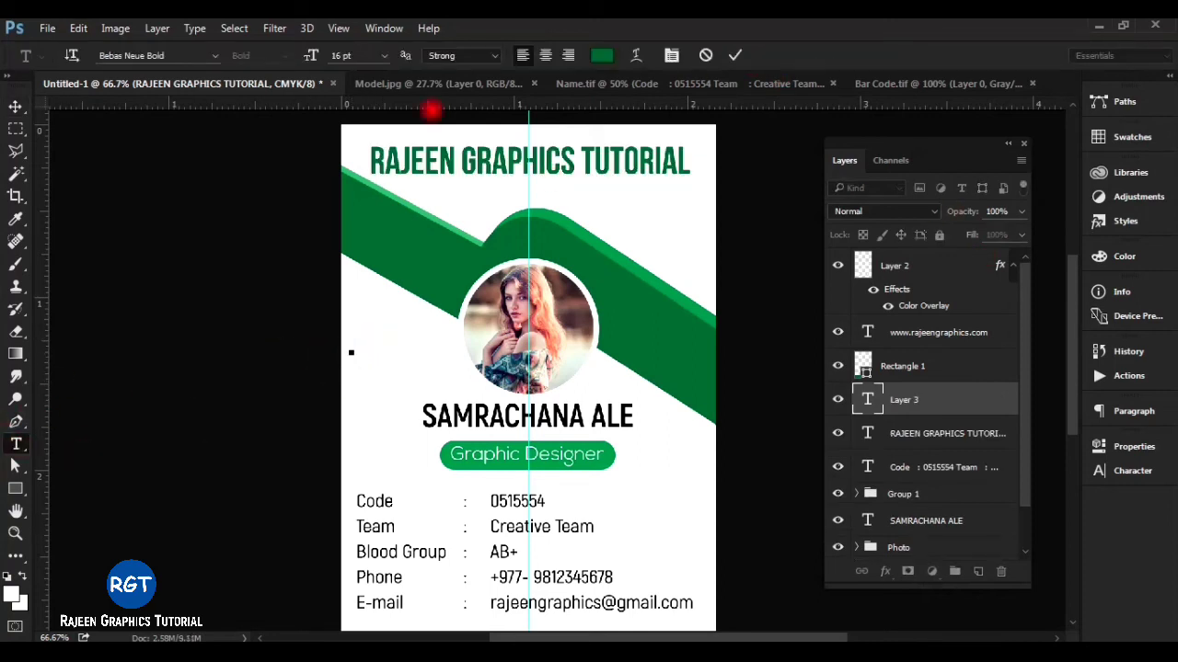
{"action": "type", "text": "KHAIRAHANI"}
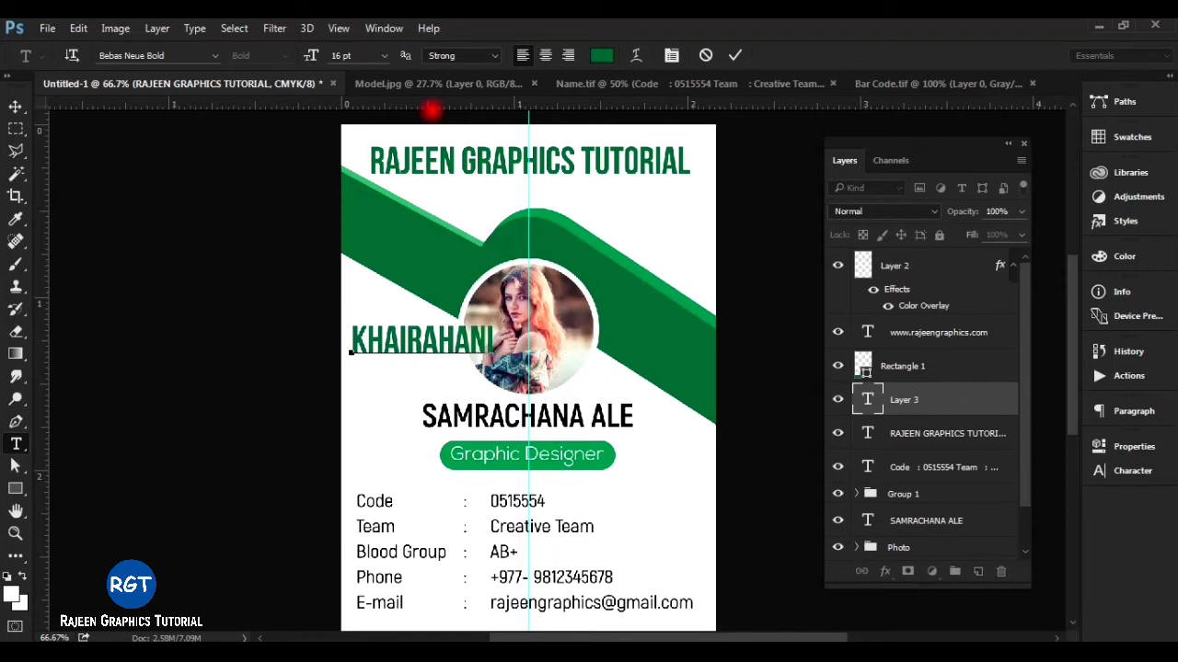
{"action": "type", "text": "-8, PARS"}
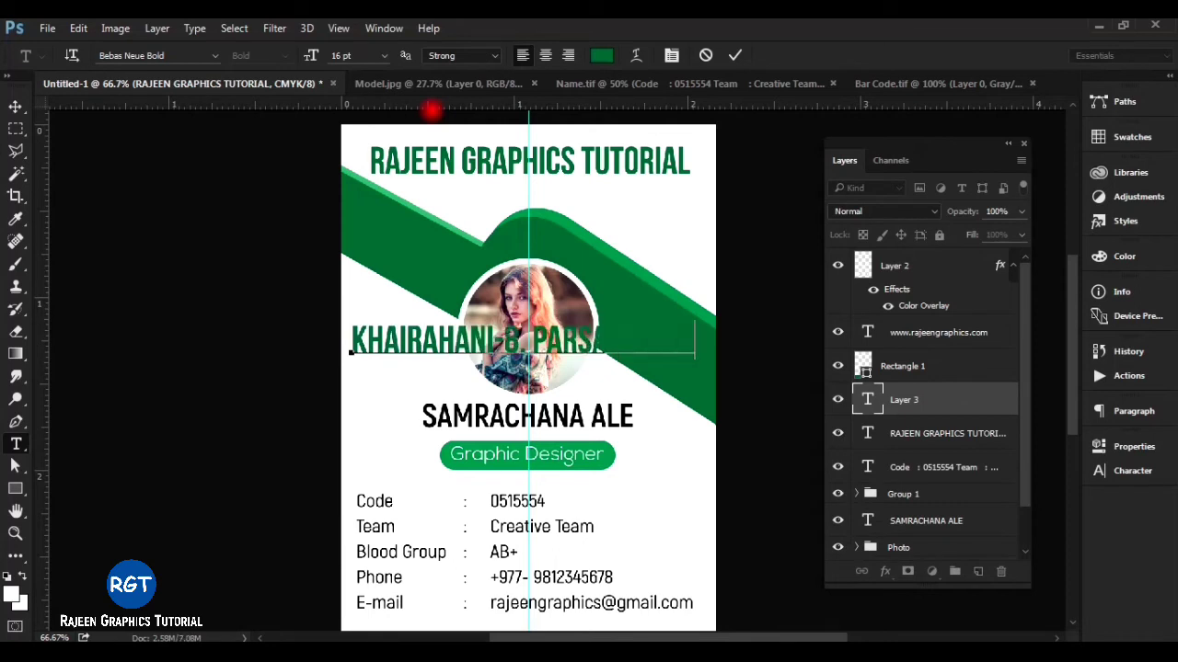
{"action": "key", "text": "ctrl+a"}
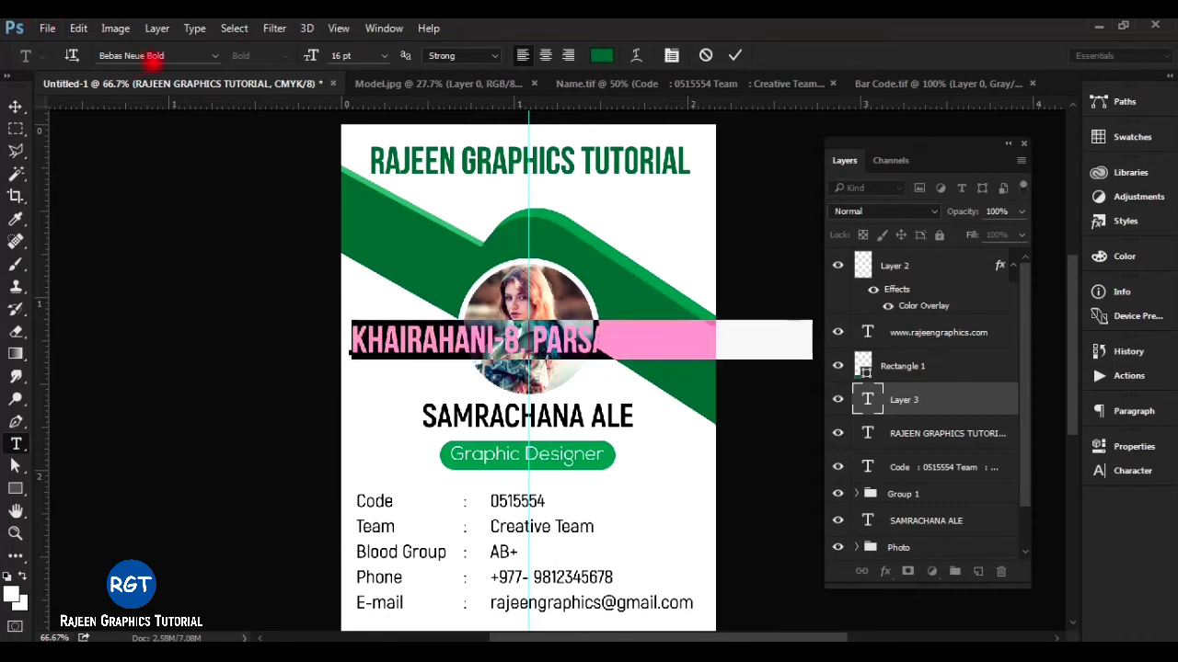
{"action": "left_click", "coordinate": [182, 56]}
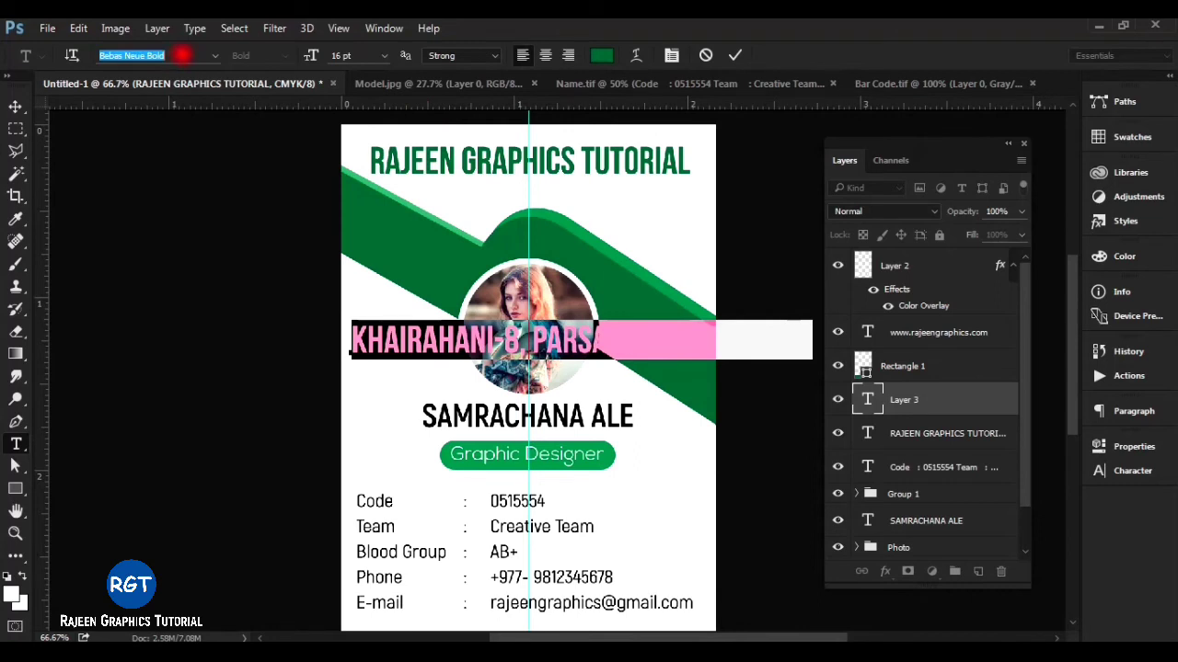
{"action": "type", "text": "akrobat"}
{"action": "key", "text": "Down"}
{"action": "key", "text": "Down"}
{"action": "key", "text": "Return"}
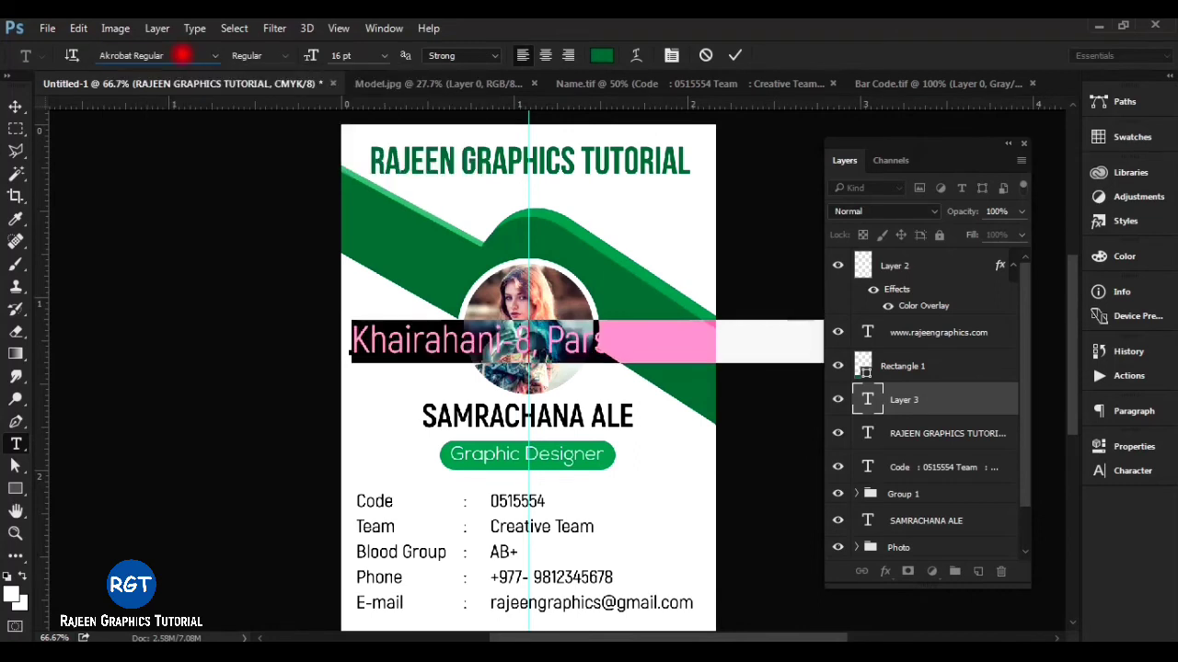
- Shrink the address text from 16 pt to 8 pt and commit it
{"action": "left_click", "coordinate": [359, 55]}
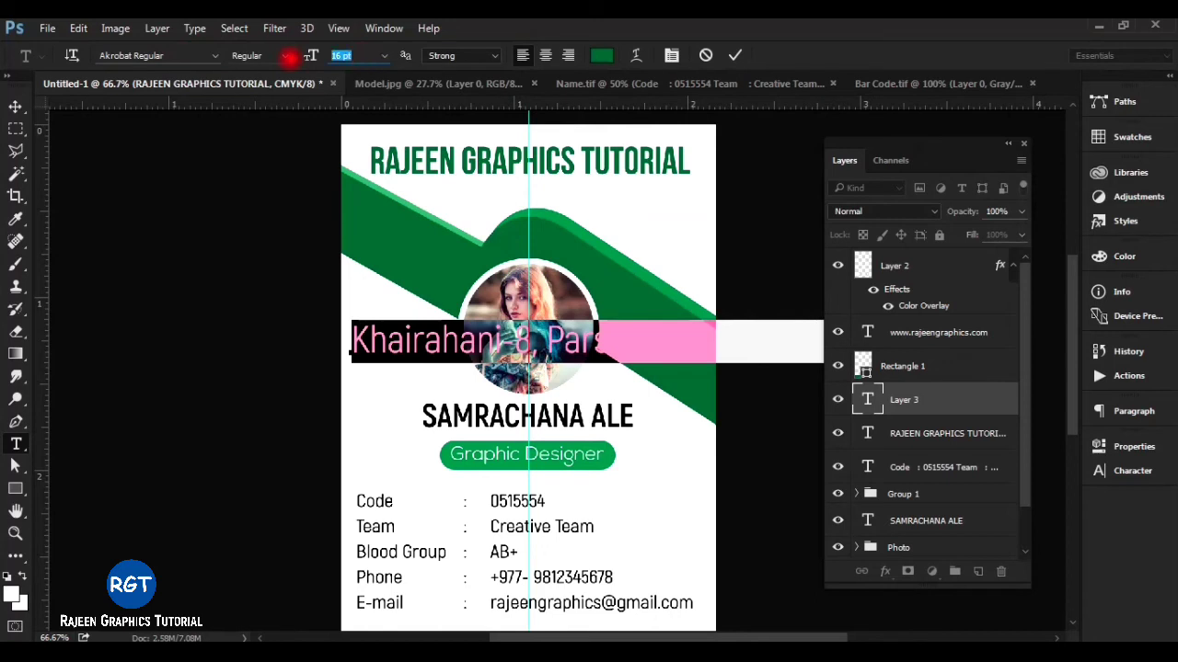
{"action": "key", "text": "Down"}
{"action": "key", "text": "Down"}
{"action": "key", "text": "Down"}
{"action": "key", "text": "Down"}
{"action": "key", "text": "Down"}
{"action": "key", "text": "Down"}
{"action": "key", "text": "Down"}
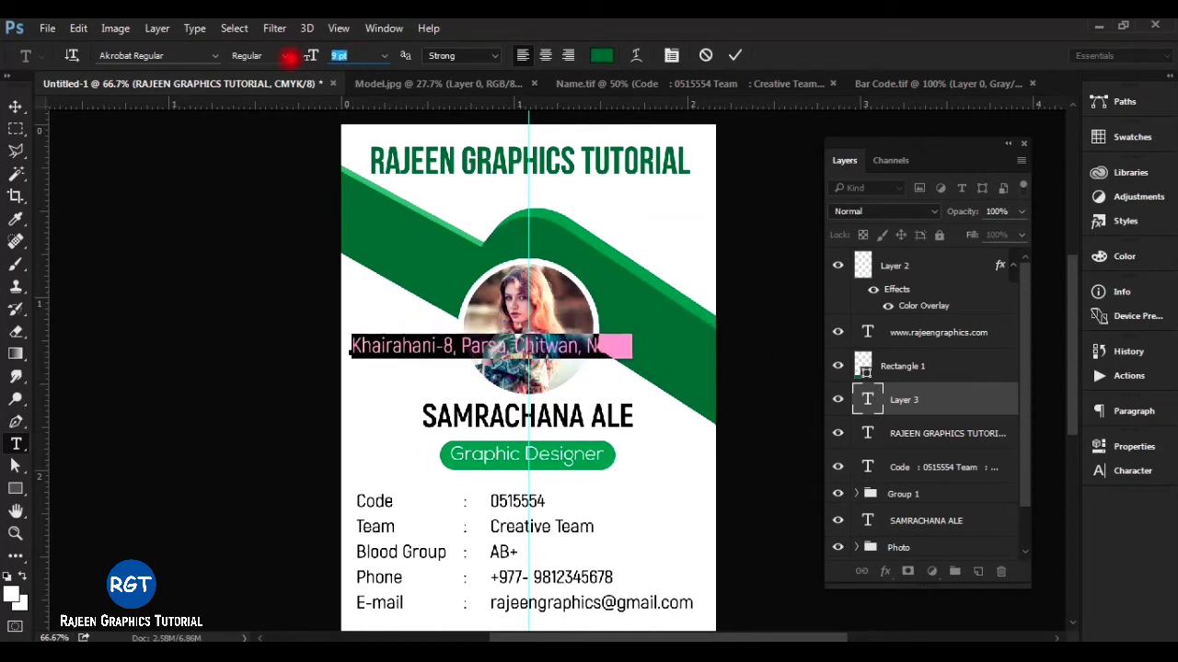
{"action": "key", "text": "Down"}
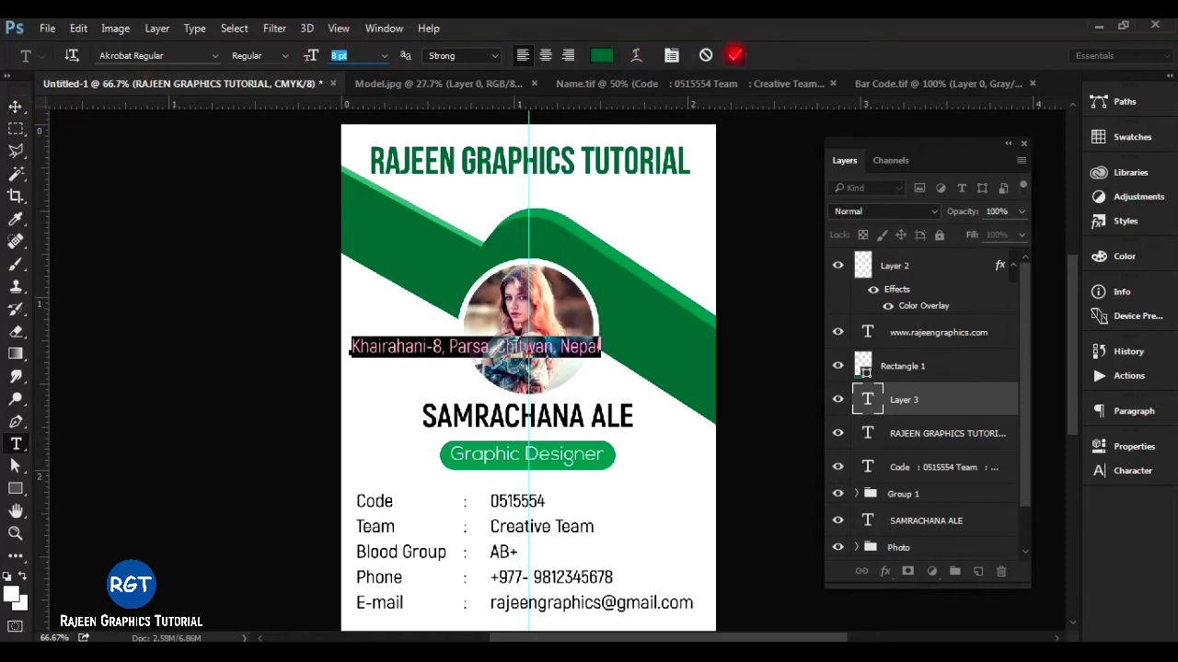
{"action": "left_click", "coordinate": [735, 54]}
- Free-transform the address line up so it sits just under the RAJEEN GRAPHICS TUTORIAL title
{"action": "left_click", "coordinate": [81, 27]}
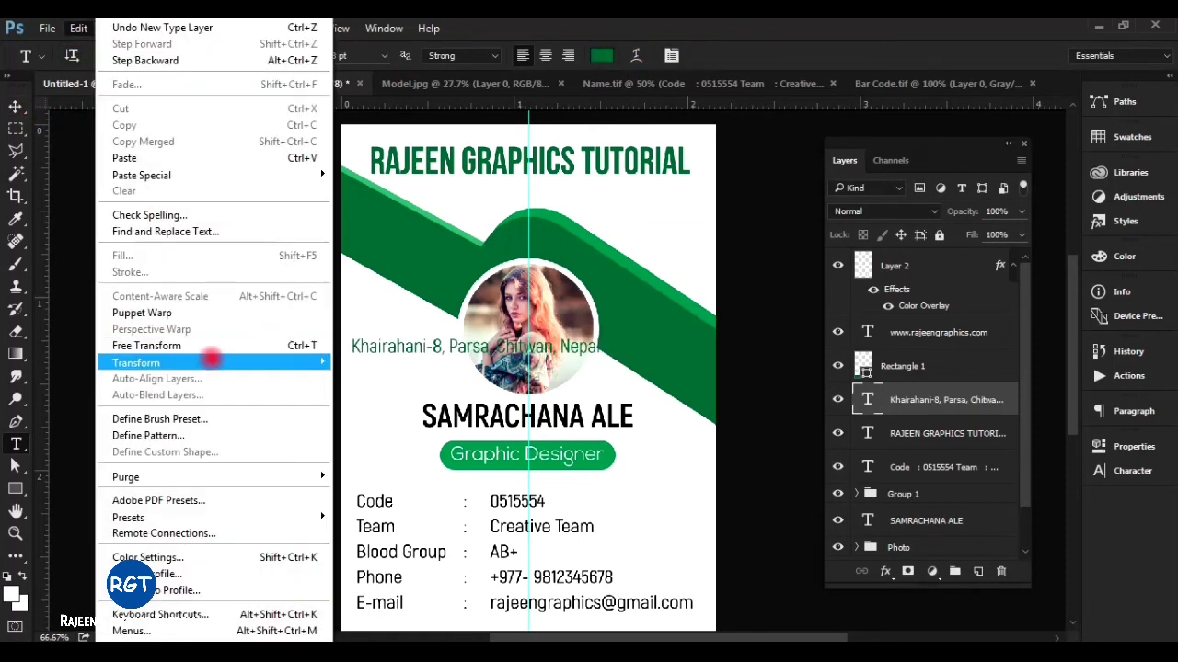
{"action": "left_click", "coordinate": [216, 347]}
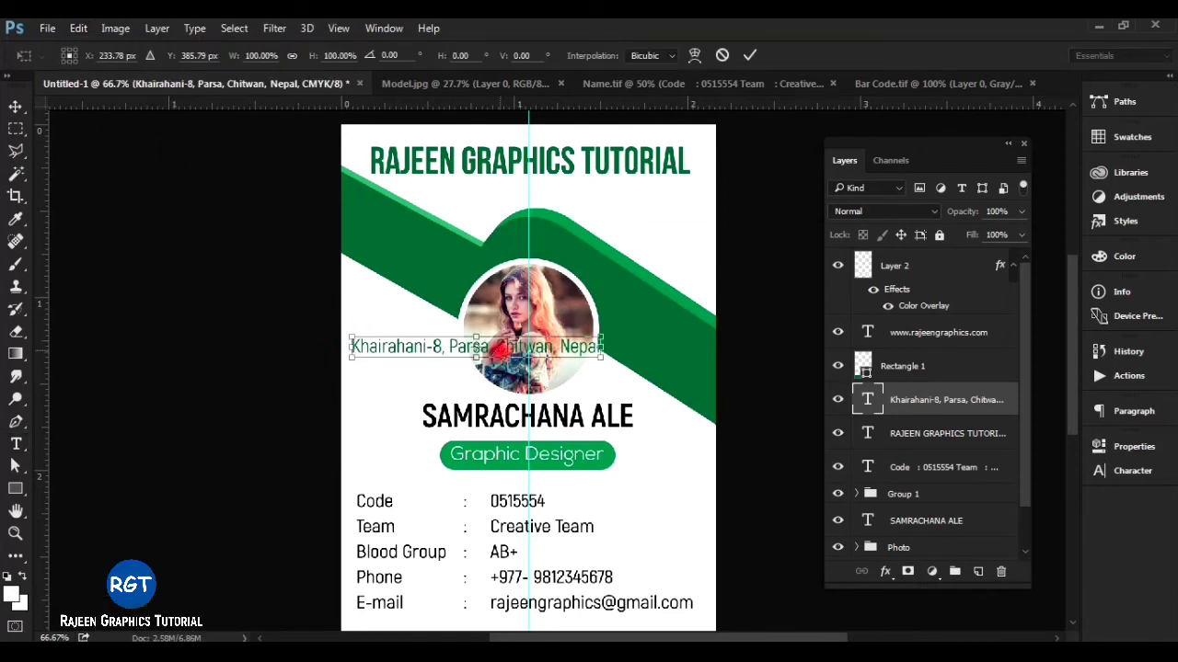
{"action": "mouse_move", "coordinate": [500, 345]}
{"action": "left_mouse_down"}
{"action": "mouse_move", "coordinate": [561, 196]}
{"action": "mouse_move", "coordinate": [549, 188]}
{"action": "left_mouse_up"}
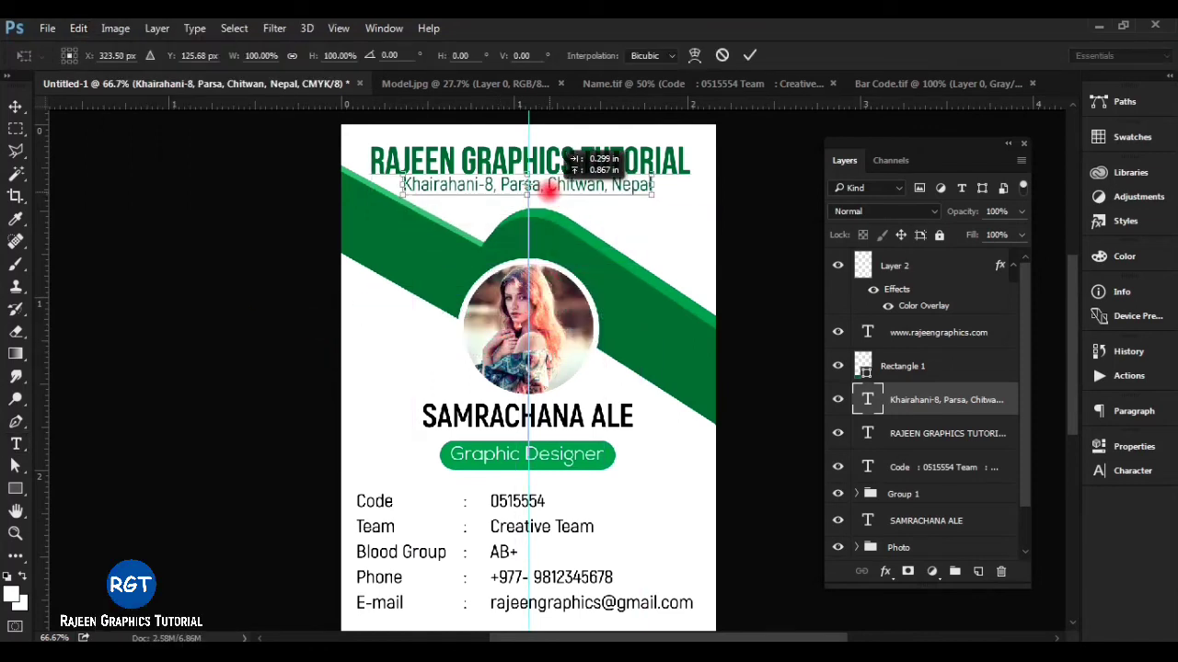
{"action": "key", "text": "Return"}
{"action": "key", "text": "t"}
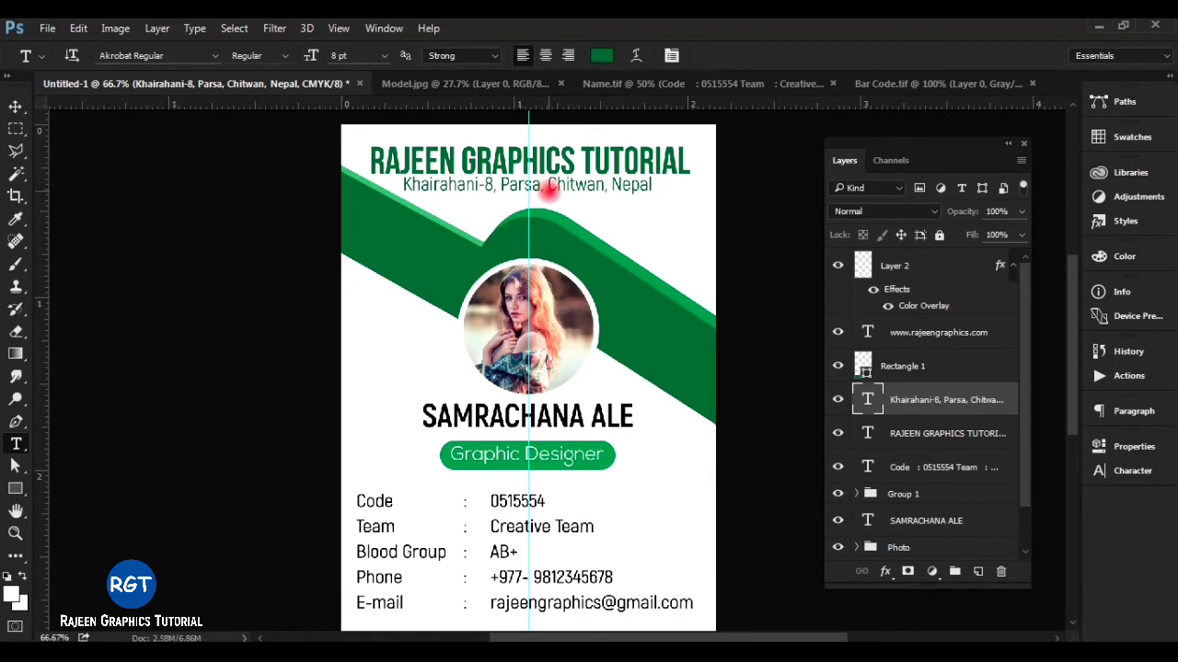
{"action": "left_click", "coordinate": [15, 104]}
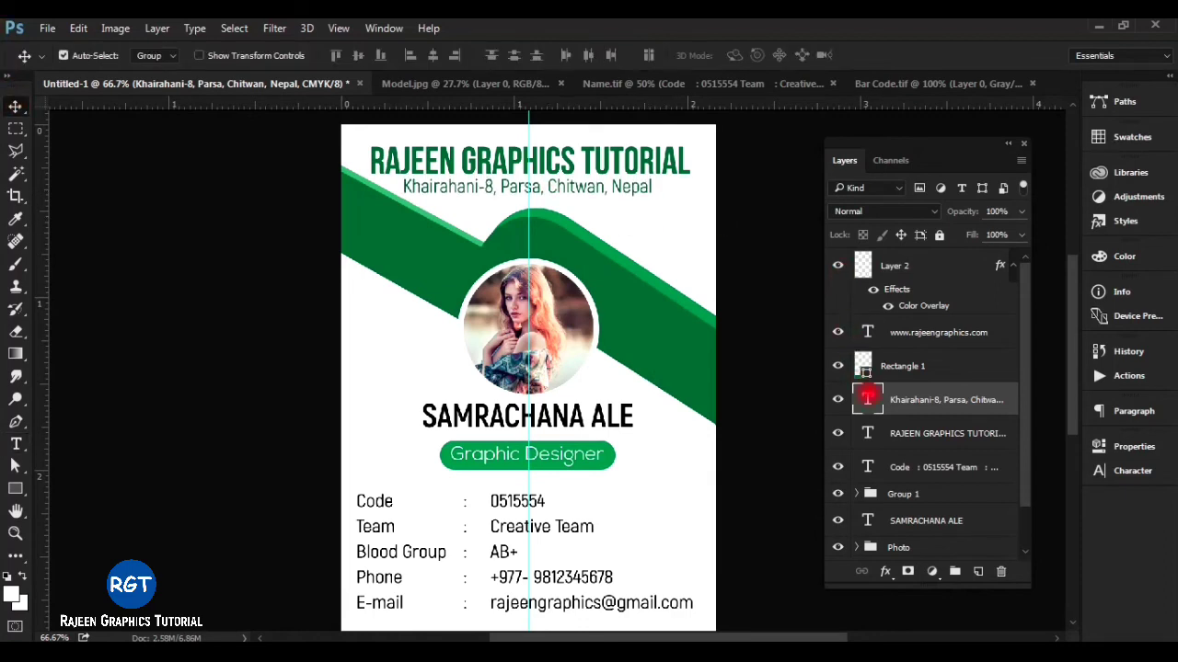
- Change the address line's text colour from green to black #000000 and commit it
{"action": "double_click", "coordinate": [867, 397]}
{"action": "left_click", "coordinate": [601, 55]}
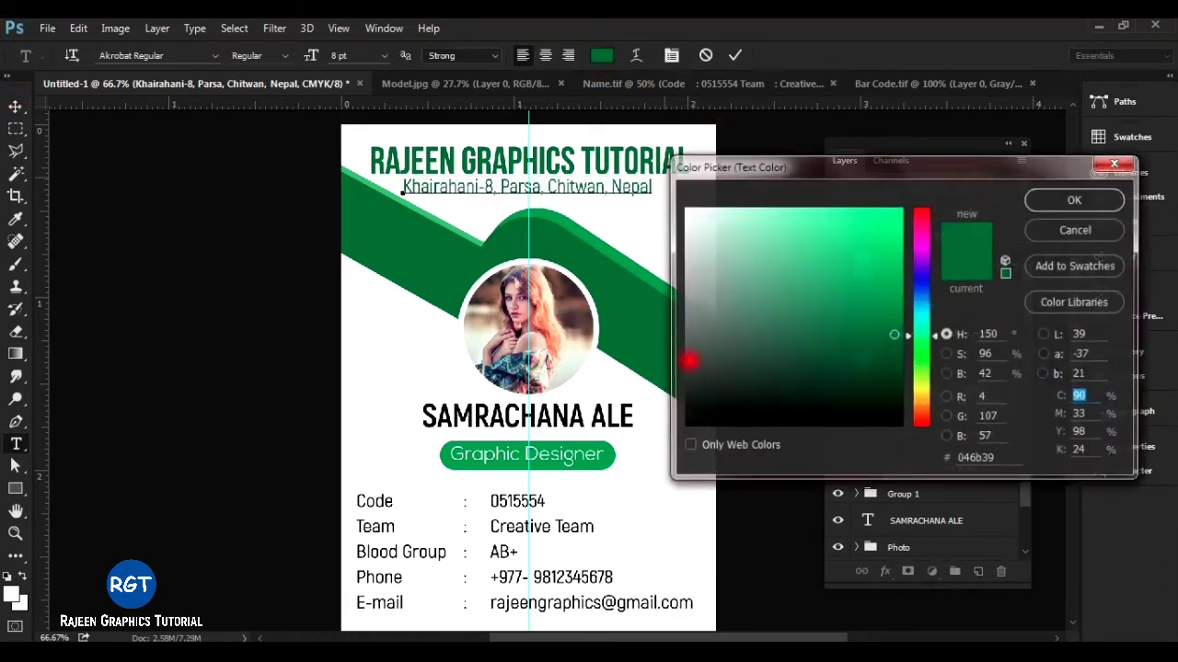
{"action": "left_click", "coordinate": [718, 361]}
{"action": "left_click", "coordinate": [746, 427]}
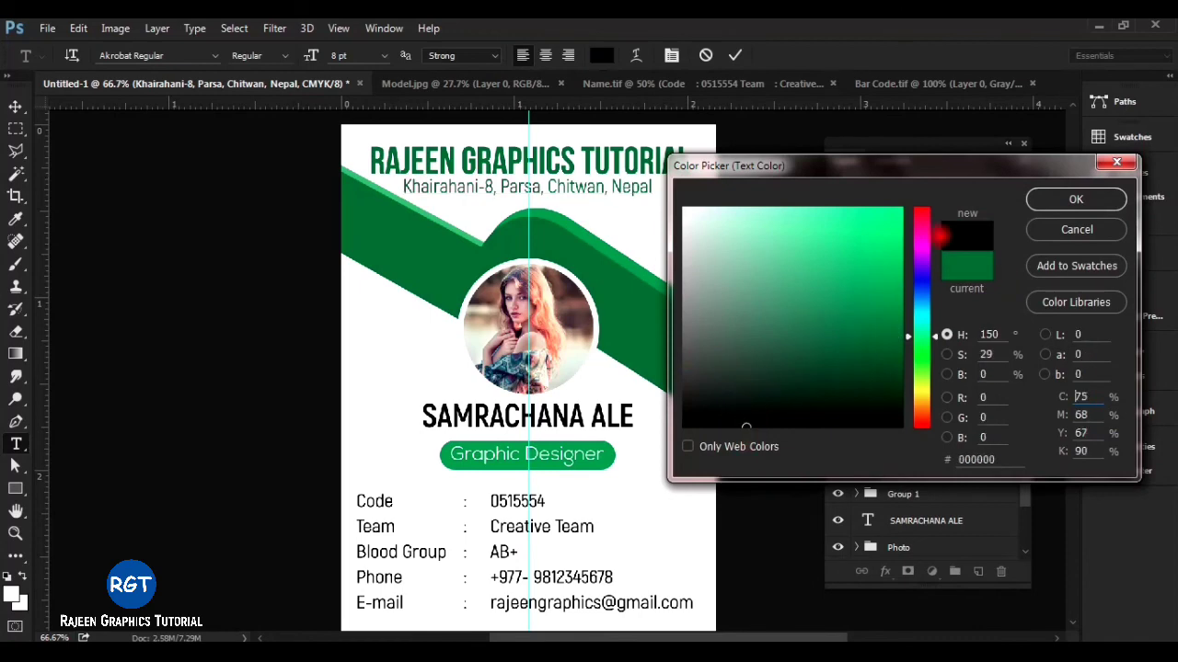
{"action": "left_click", "coordinate": [1075, 198]}
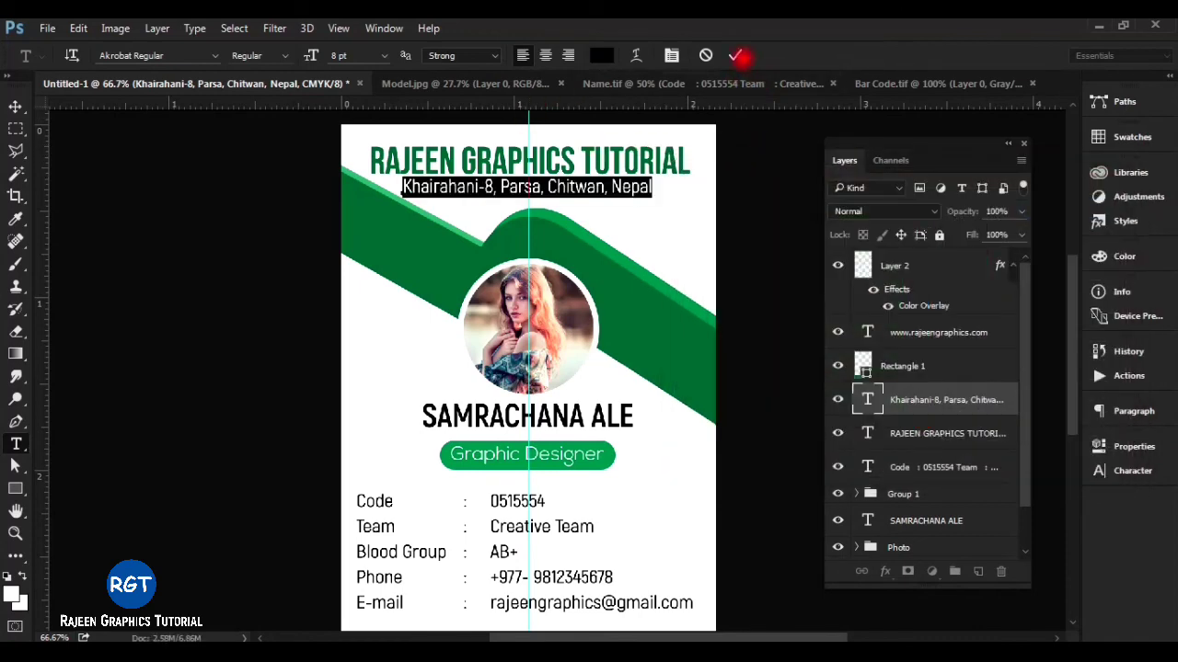
{"action": "left_click", "coordinate": [737, 55]}
{"action": "key", "text": "v"}
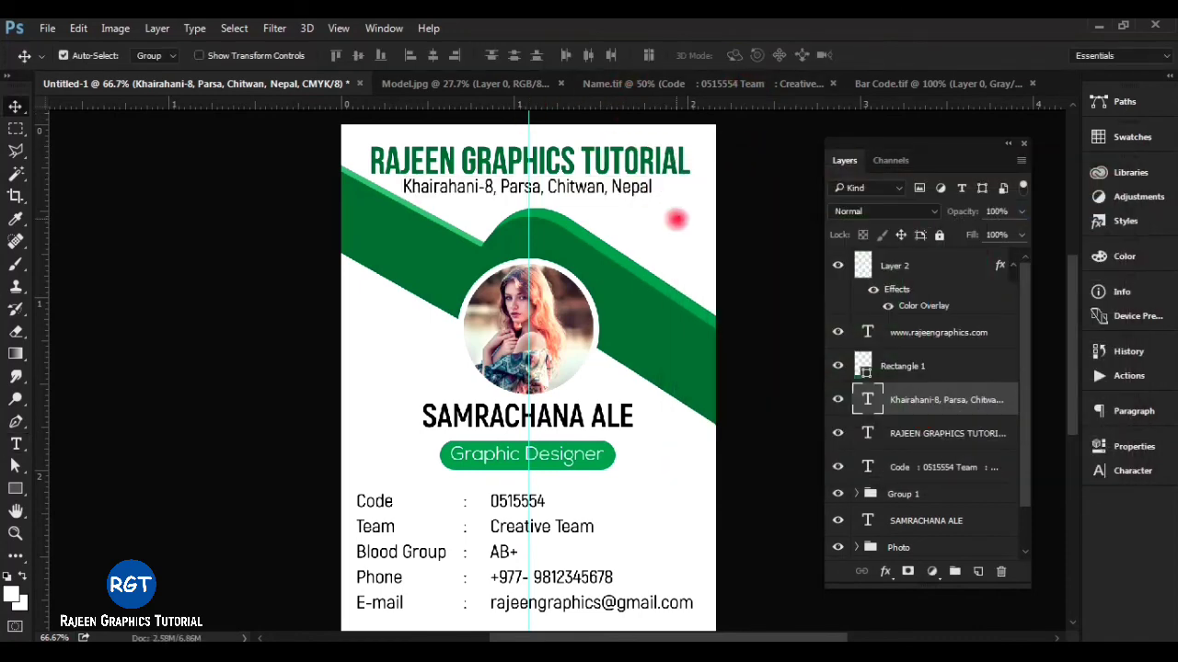
- Nudge the address line, then the Design and Photo groups together, down slightly
{"action": "key", "text": "ctrl+minus"}
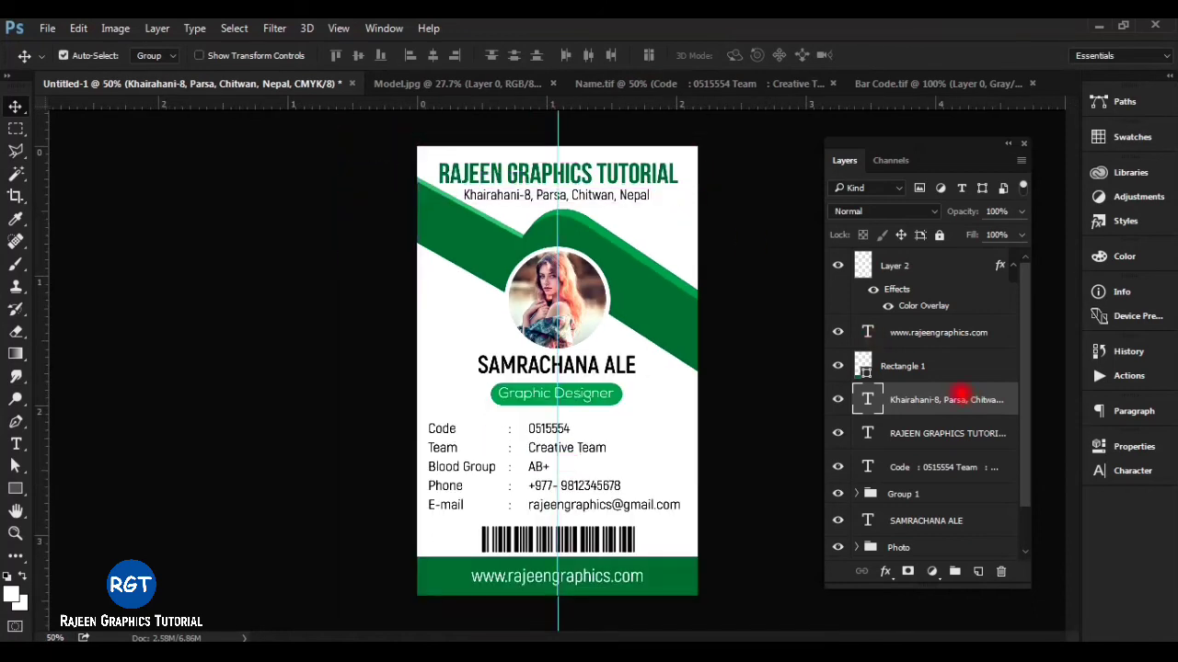
{"action": "key", "text": "Down"}
{"action": "key", "text": "Down"}
{"action": "key", "text": "Down"}
{"action": "key", "text": "alt+comma"}
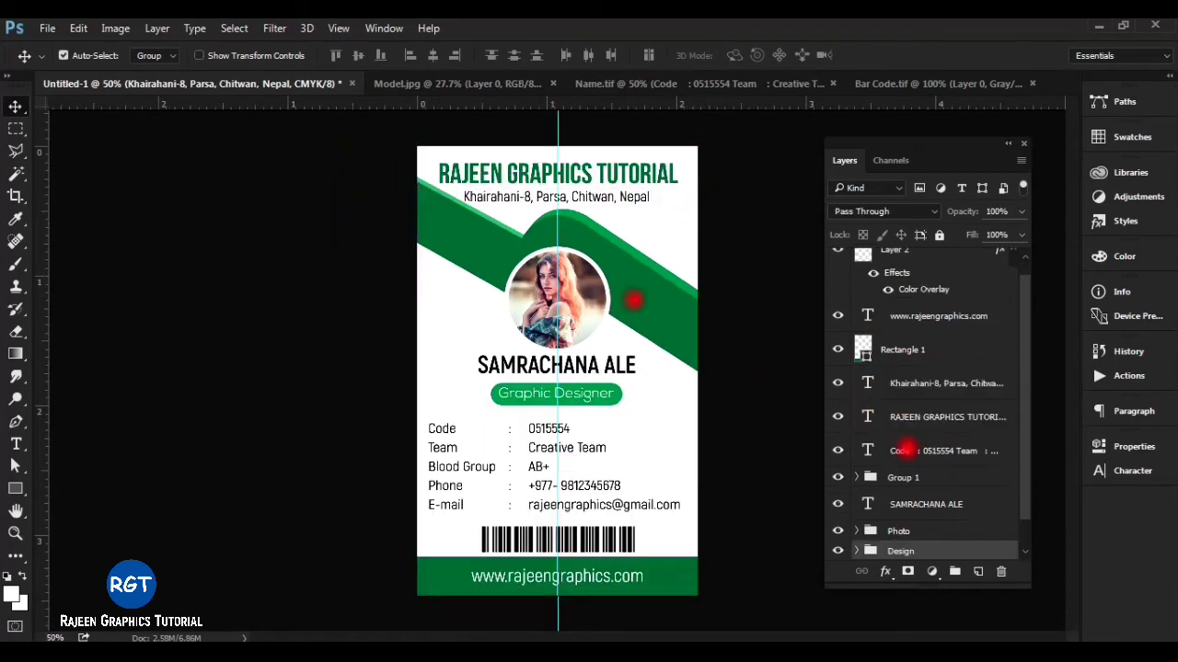
{"action": "left_click", "coordinate": [931, 532], "text": "shift"}
{"action": "key", "text": "Down"}
{"action": "key", "text": "Down"}
{"action": "key", "text": "Down"}
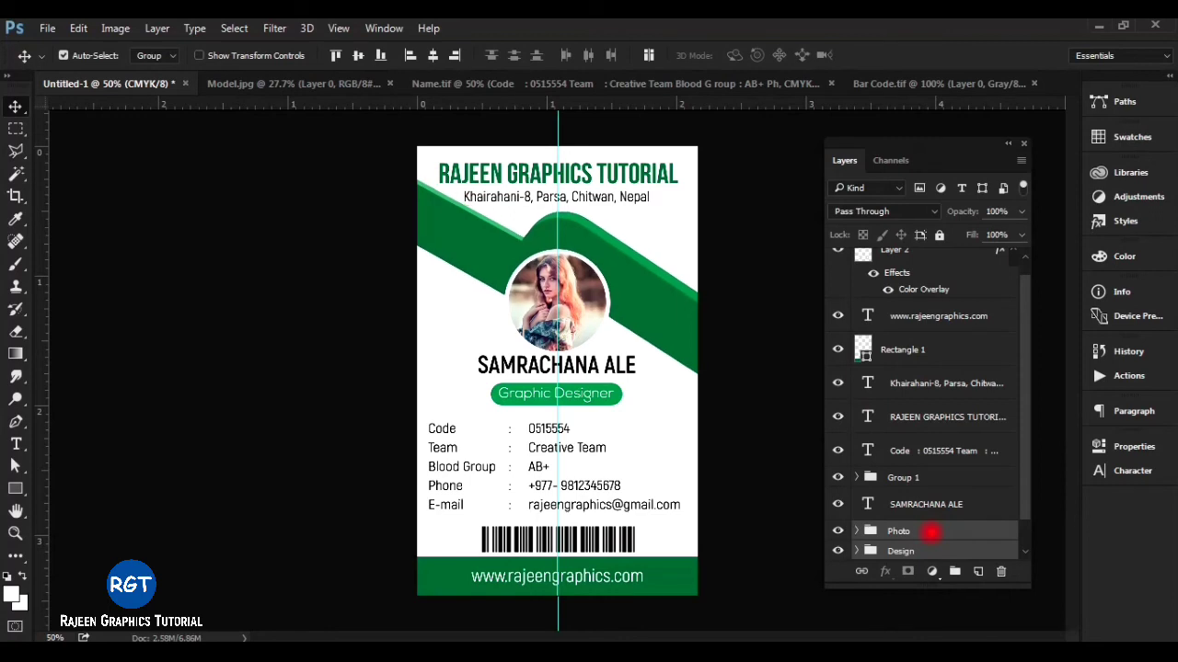
{"action": "key", "text": "Down"}
{"action": "key", "text": "Down"}
{"action": "key", "text": "Down"}
{"action": "key", "text": "Down"}
{"action": "key", "text": "Down"}
{"action": "key", "text": "Down"}
{"action": "key", "text": "Down"}
{"action": "key", "text": "Down"}
{"action": "key", "text": "Down"}
- Nudge the address text layer down two more pixels
{"action": "left_click", "coordinate": [635, 198]}
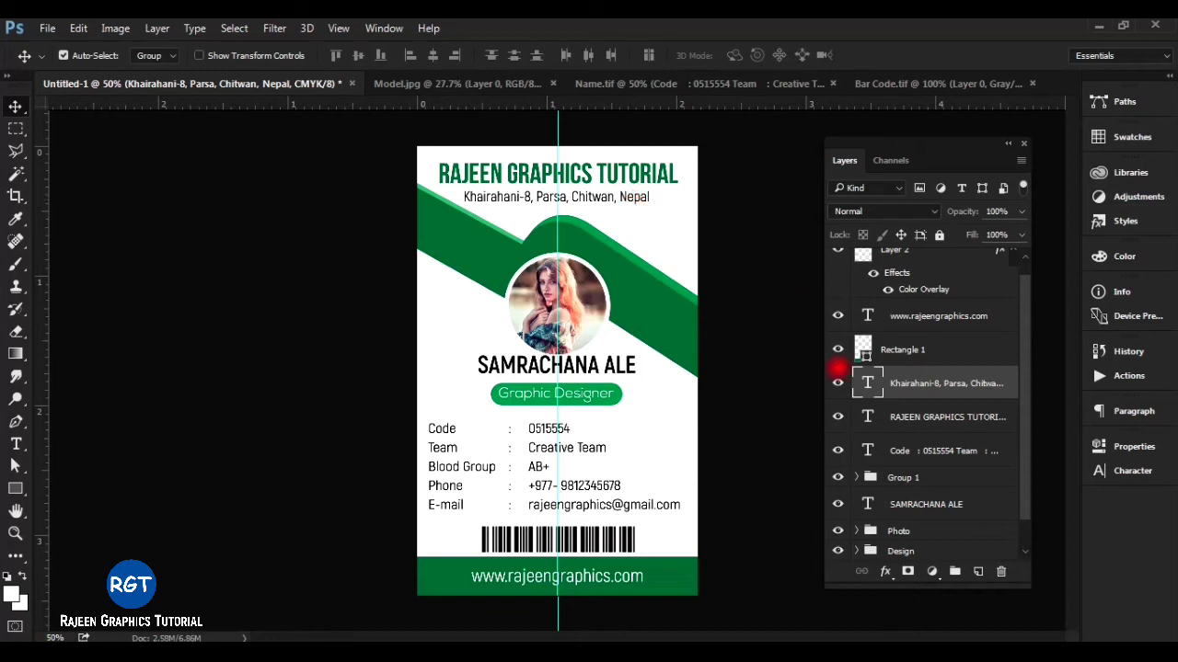
{"action": "key", "text": "Down"}
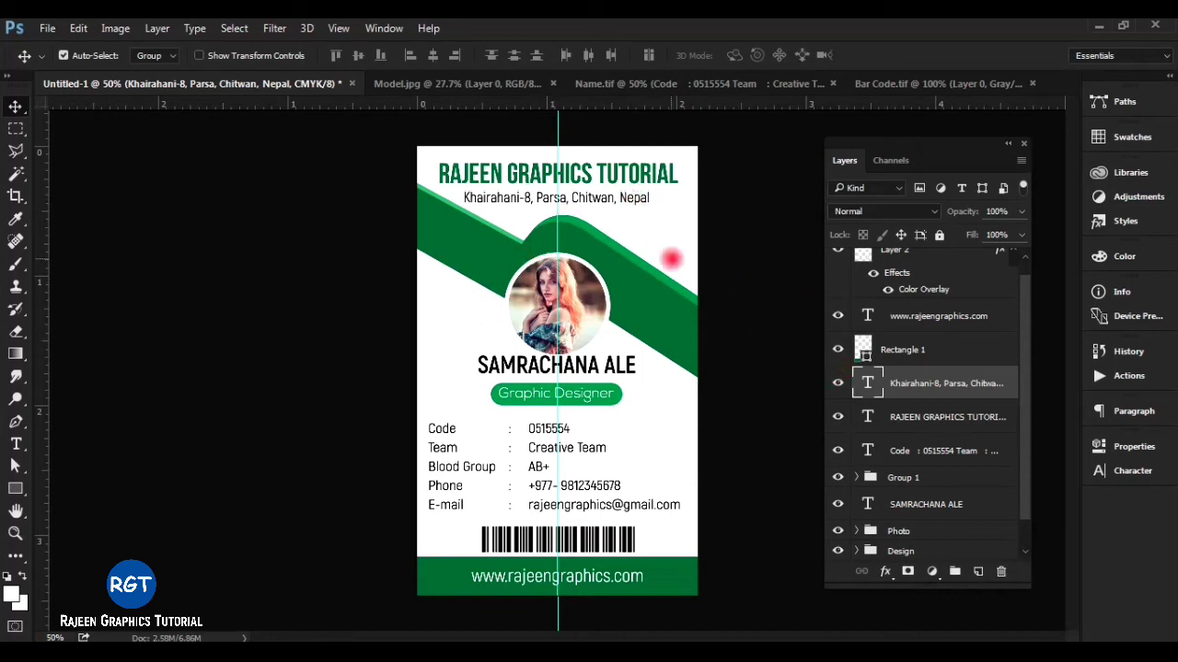
{"action": "key", "text": "Down"}
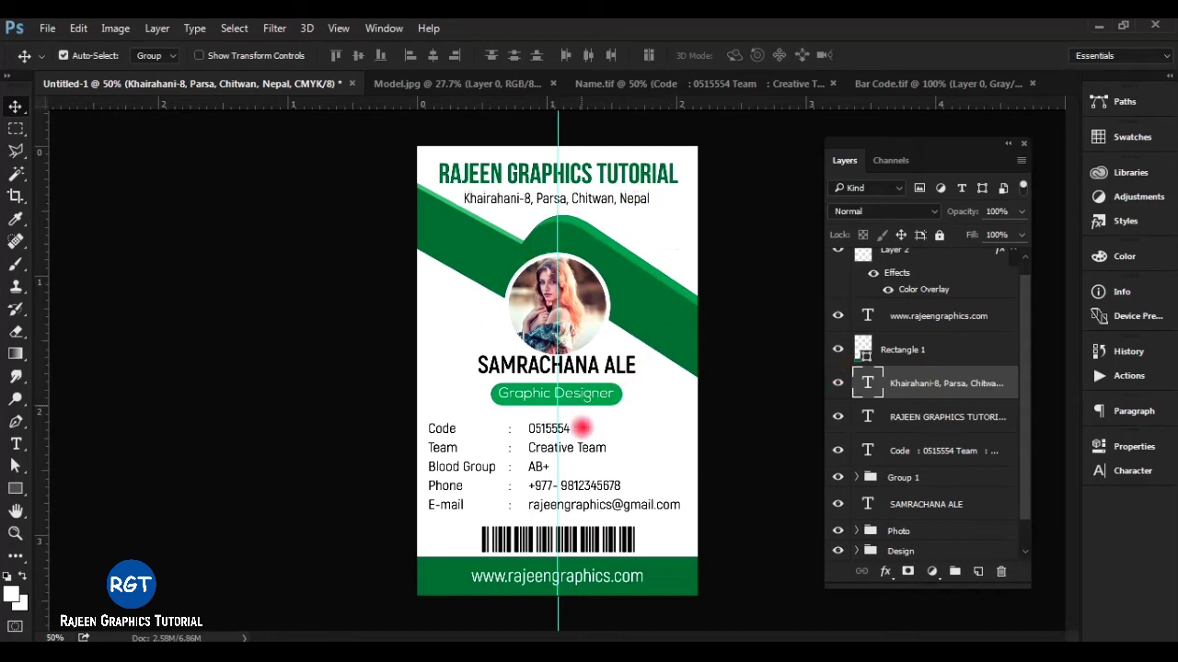
{"action": "left_click", "coordinate": [599, 485]}
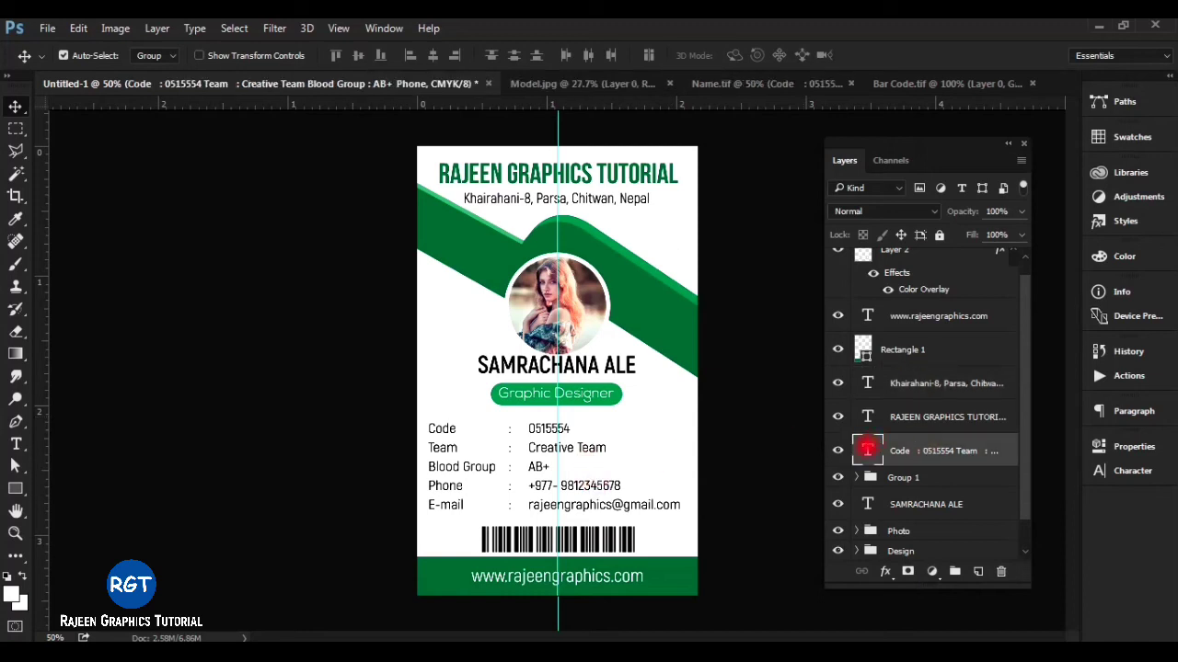
- Reduce the contact details block's leading from 10.57 pt to 9.57 pt in the Character panel
{"action": "double_click", "coordinate": [866, 448]}
{"action": "left_click", "coordinate": [1131, 470]}
{"action": "left_click", "coordinate": [1030, 485]}
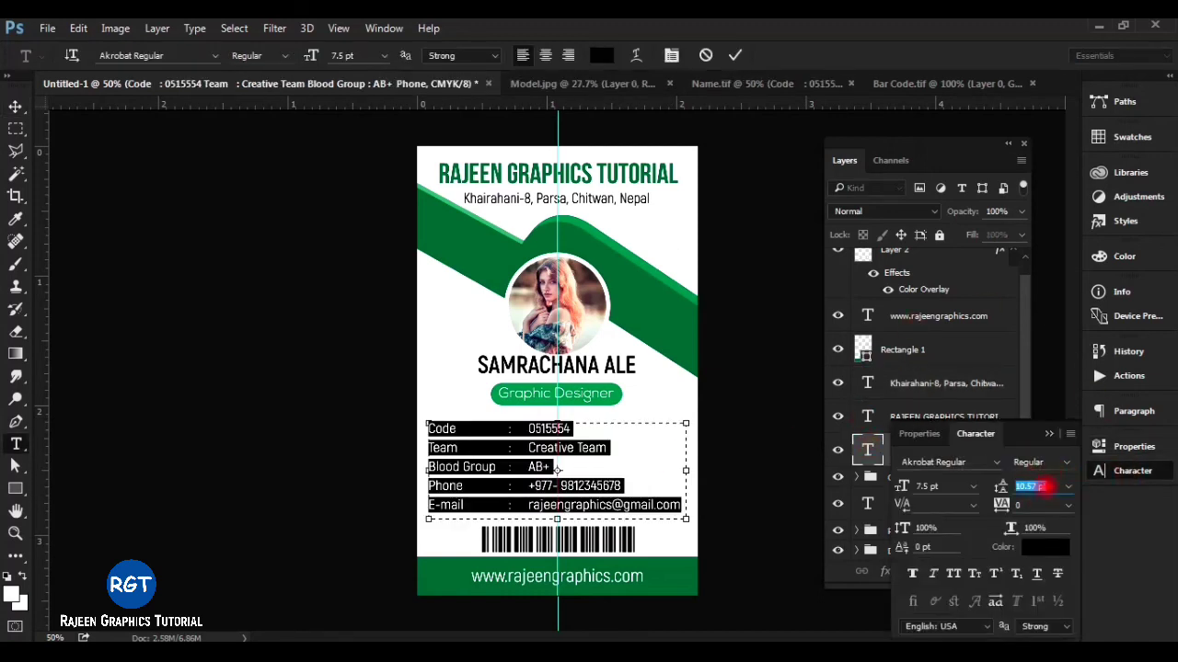
{"action": "key", "text": "Down"}
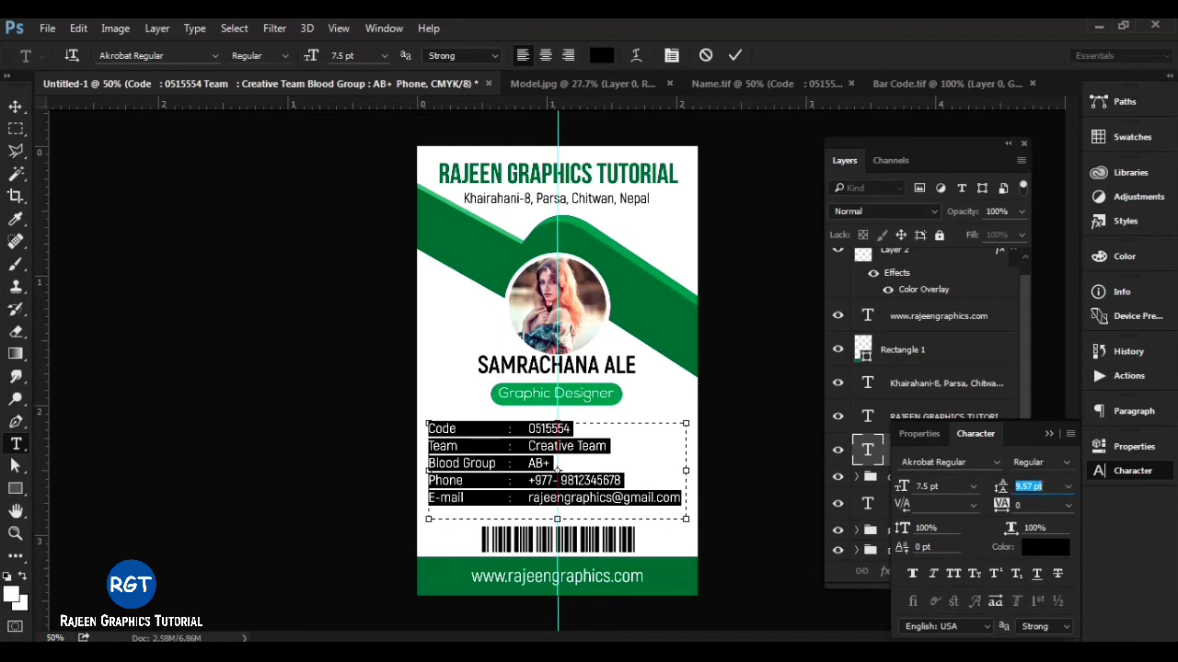
{"action": "left_click", "coordinate": [732, 55]}
{"action": "left_click", "coordinate": [16, 107]}
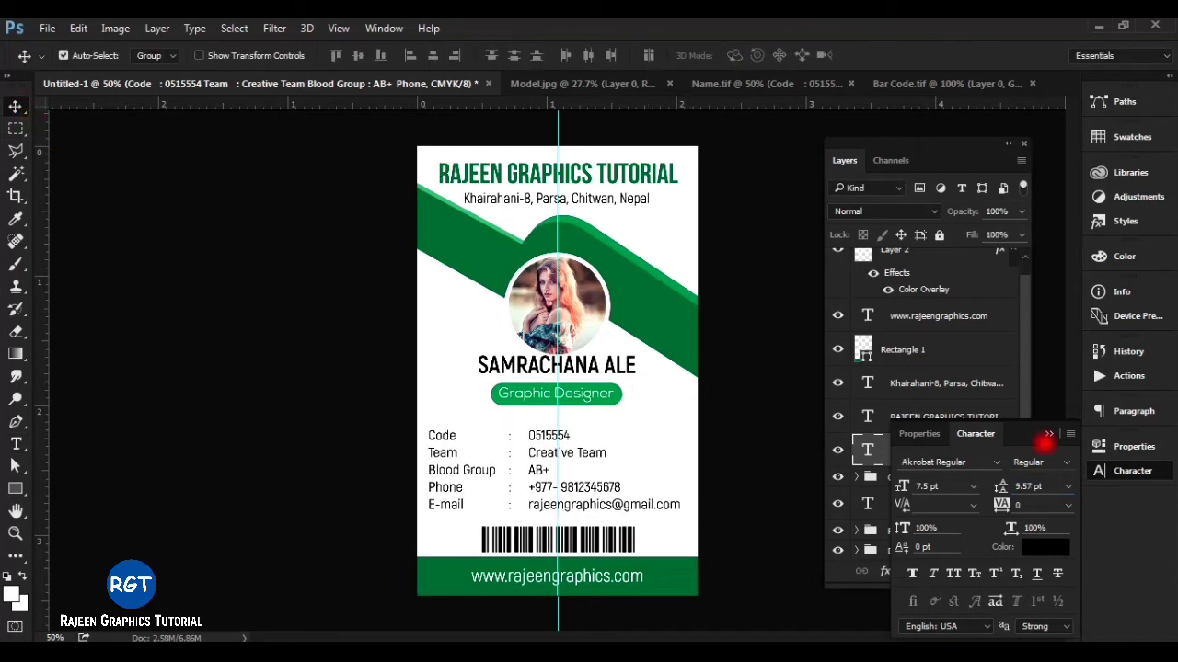
{"action": "left_click", "coordinate": [1048, 434]}
{"action": "left_click", "coordinate": [600, 393]}
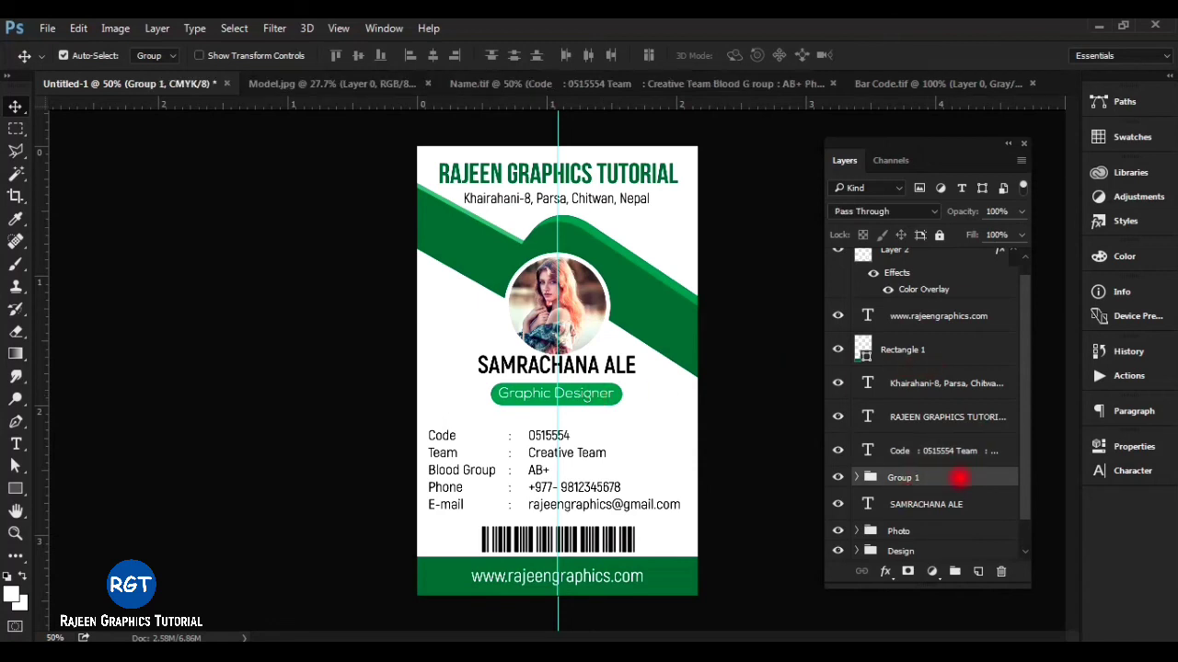
- Nudge the name layer and Graphic Designer badge down a few pixels, then fit the card on screen
{"action": "left_click", "coordinate": [943, 504], "text": "ctrl"}
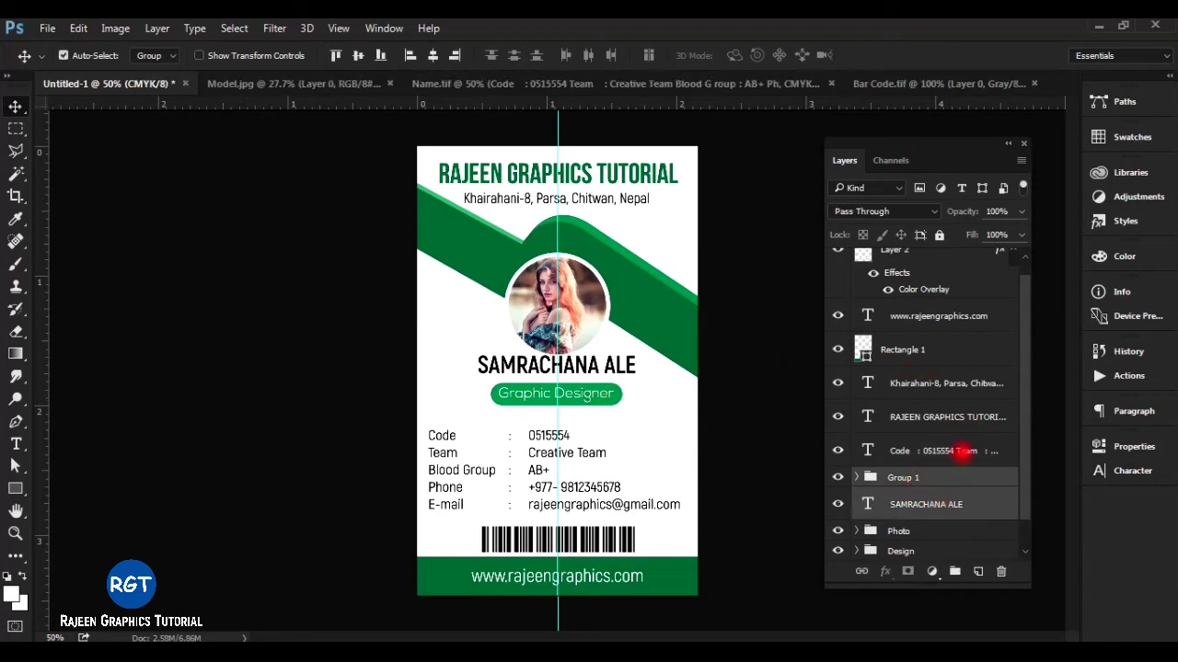
{"action": "key", "text": "Down"}
{"action": "key", "text": "Down"}
{"action": "key", "text": "Down"}
{"action": "key", "text": "Down"}
{"action": "key", "text": "Down"}
{"action": "key", "text": "Down"}
{"action": "key", "text": "Down"}
{"action": "key", "text": "Down"}
{"action": "key", "text": "Down"}
{"action": "key", "text": "Down"}
{"action": "key", "text": "Down"}
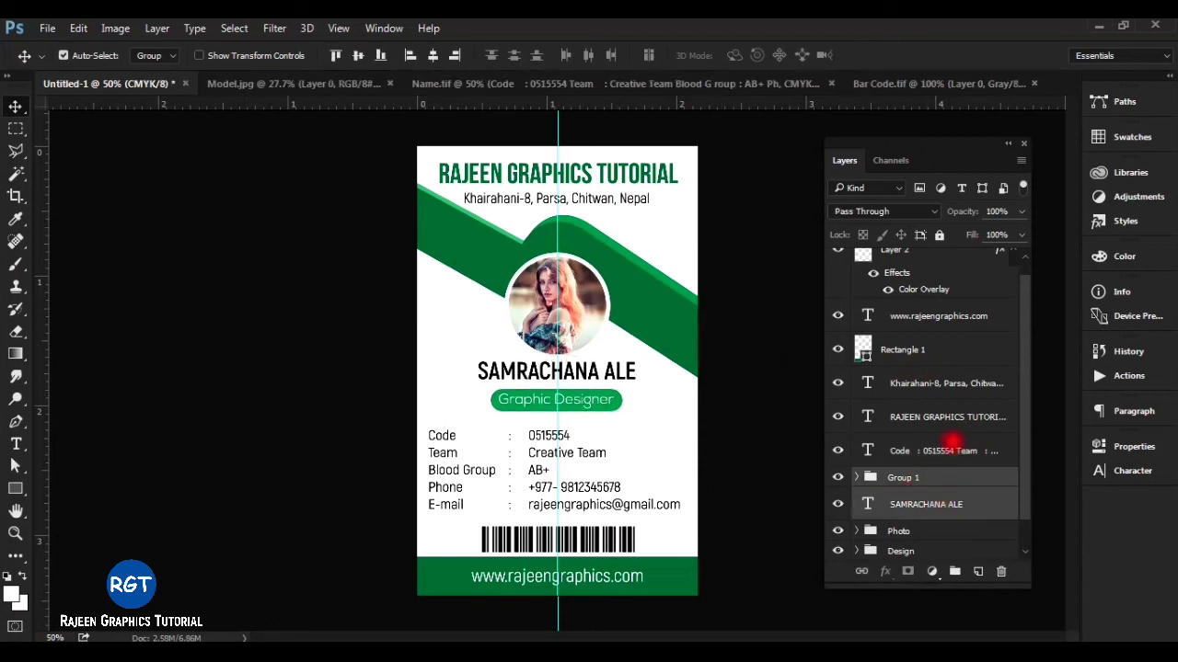
{"action": "key", "text": "Down"}
{"action": "left_click", "coordinate": [970, 476]}
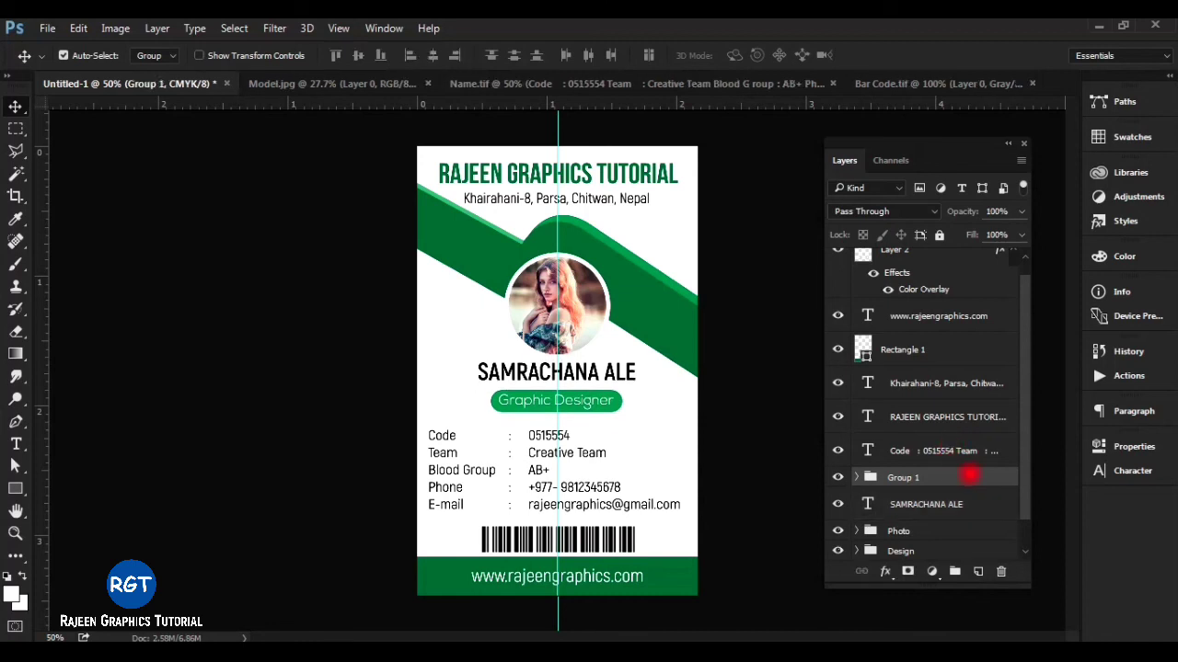
{"action": "key", "text": "Down"}
{"action": "key", "text": "Down"}
{"action": "key", "text": "Down"}
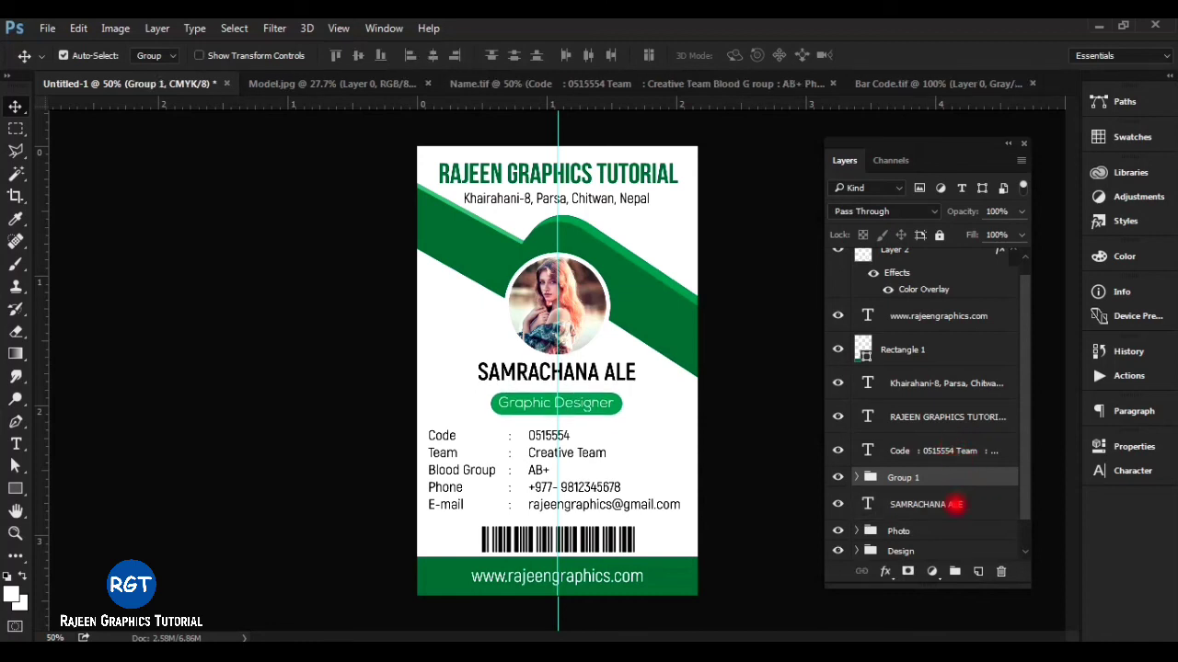
{"action": "left_click", "coordinate": [955, 504]}
{"action": "key", "text": "Down"}
{"action": "key", "text": "Down"}
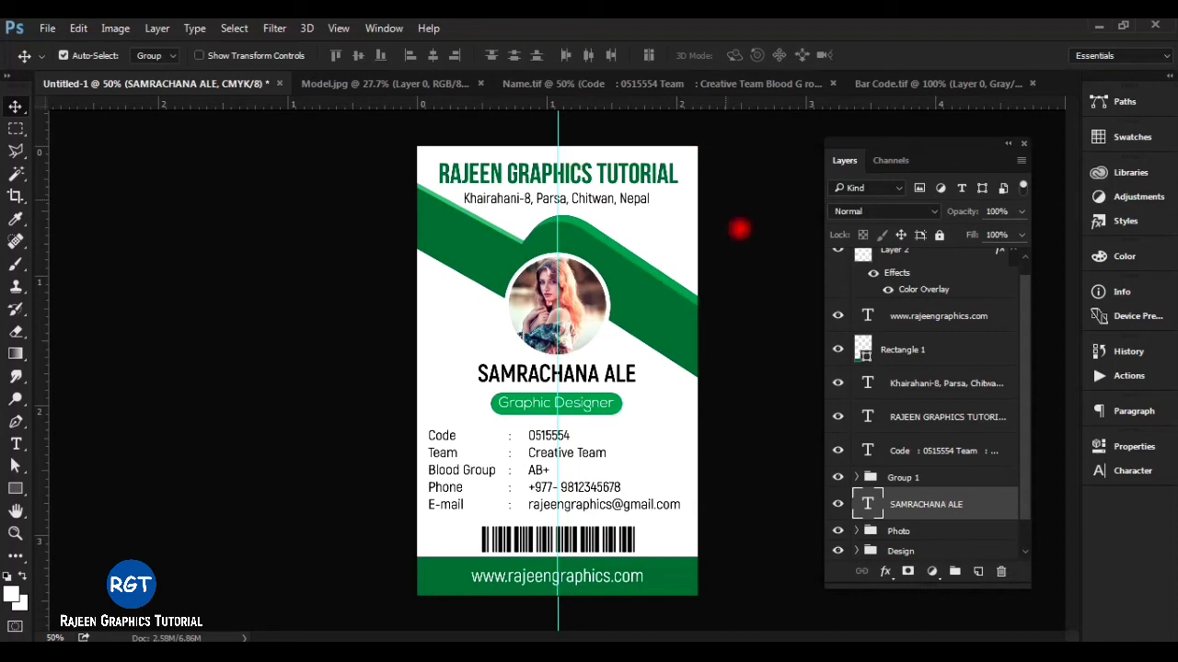
{"action": "key", "text": "ctrl+minus"}
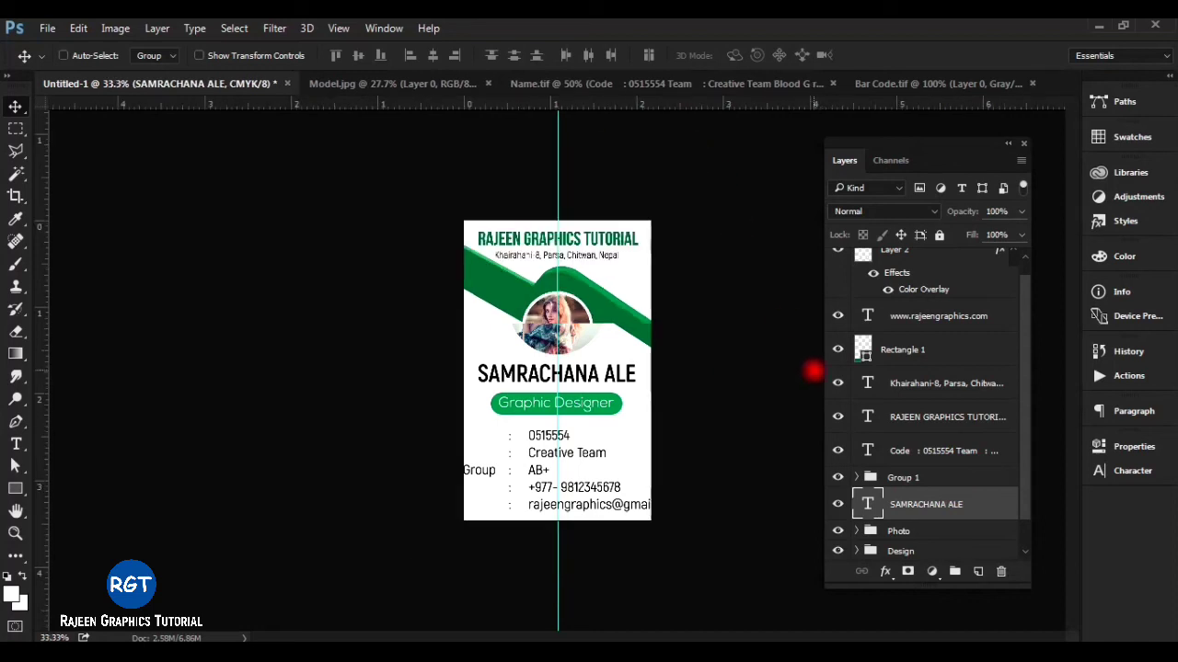
{"action": "key", "text": "ctrl+0"}
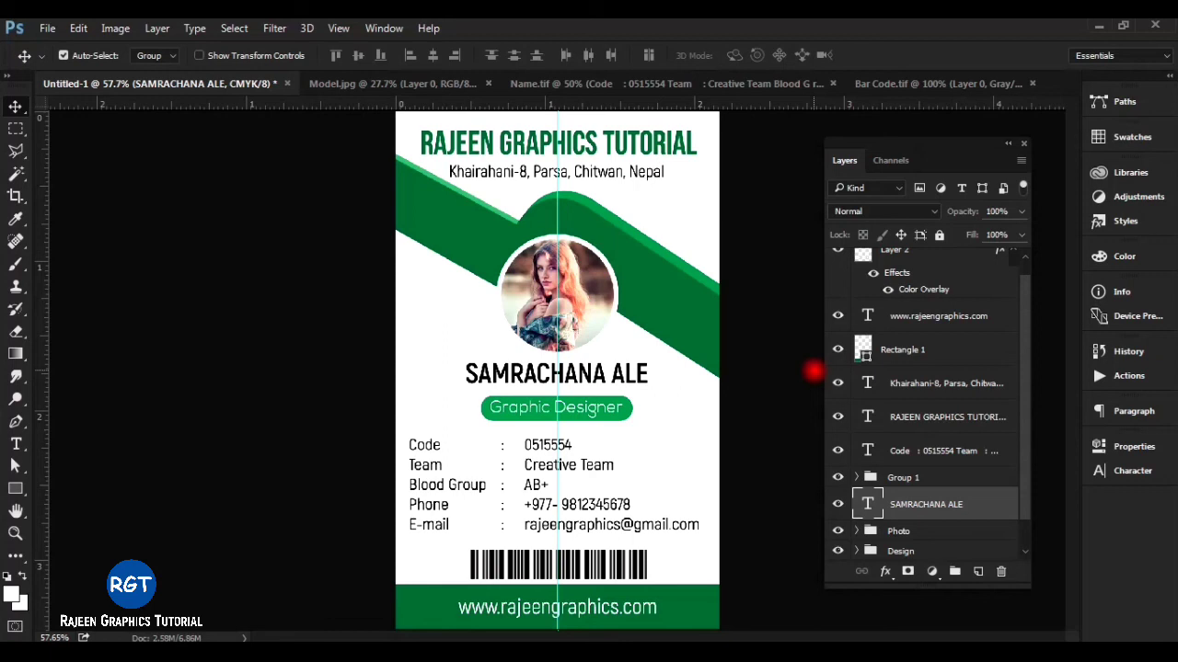
- Expand the Design group and open Shape 1 copy's layer style
{"action": "left_click", "coordinate": [858, 550]}
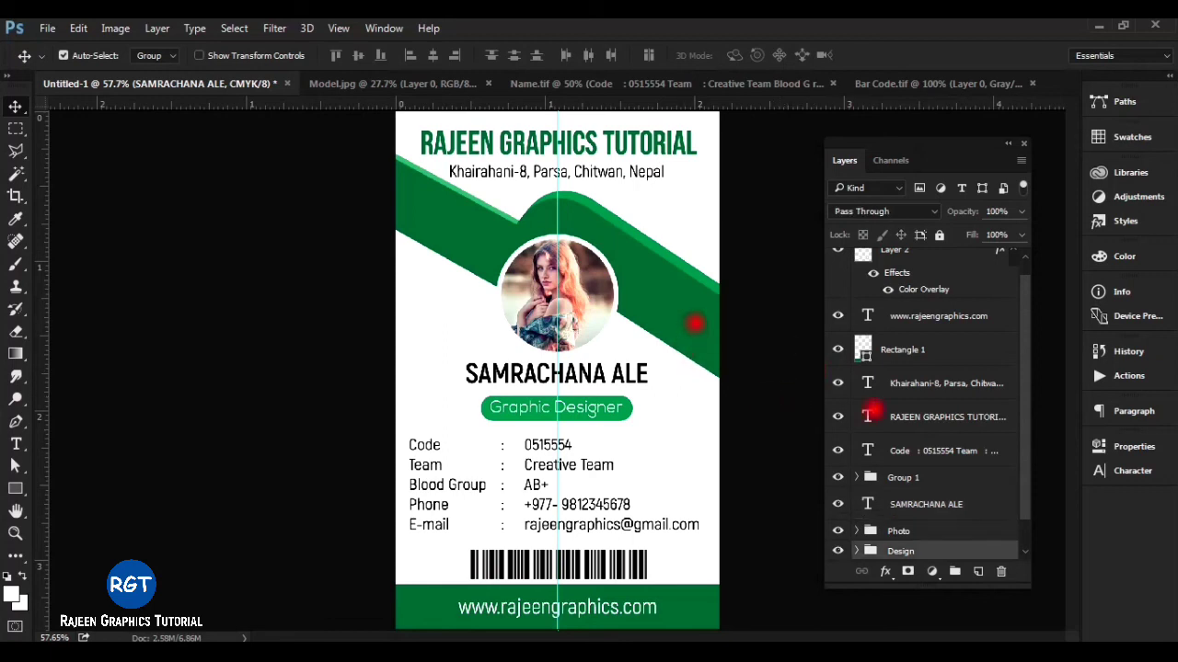
{"action": "left_click", "coordinate": [856, 550]}
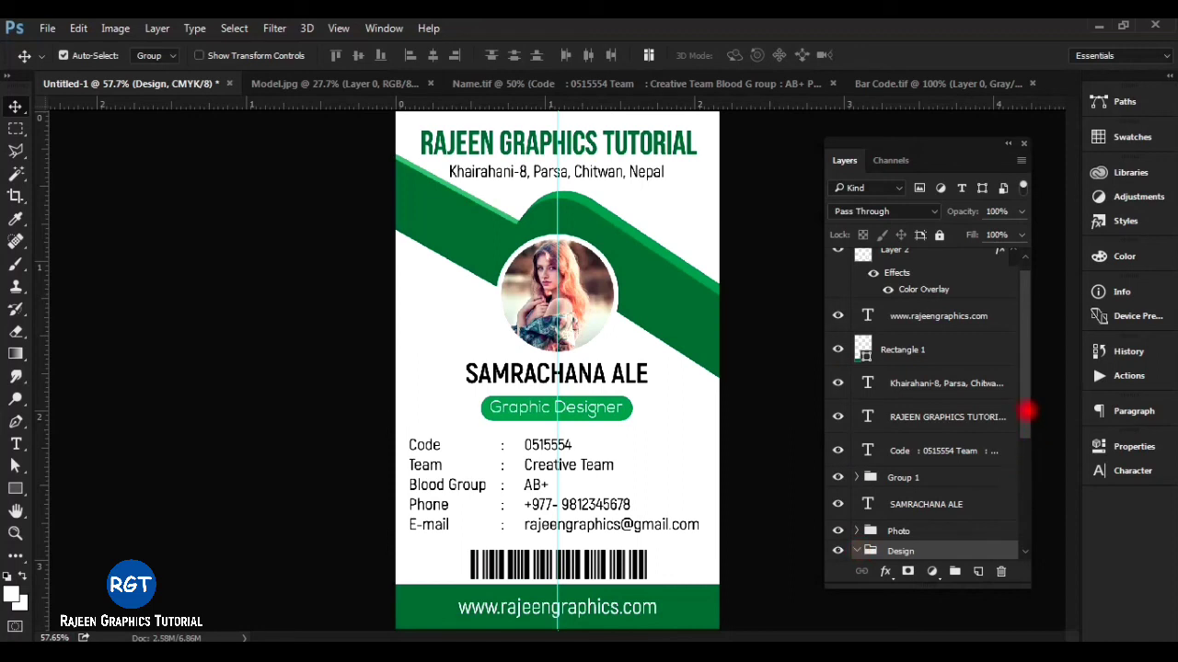
{"action": "left_click_drag", "start_coordinate": [1025, 407], "coordinate": [1024, 492]}
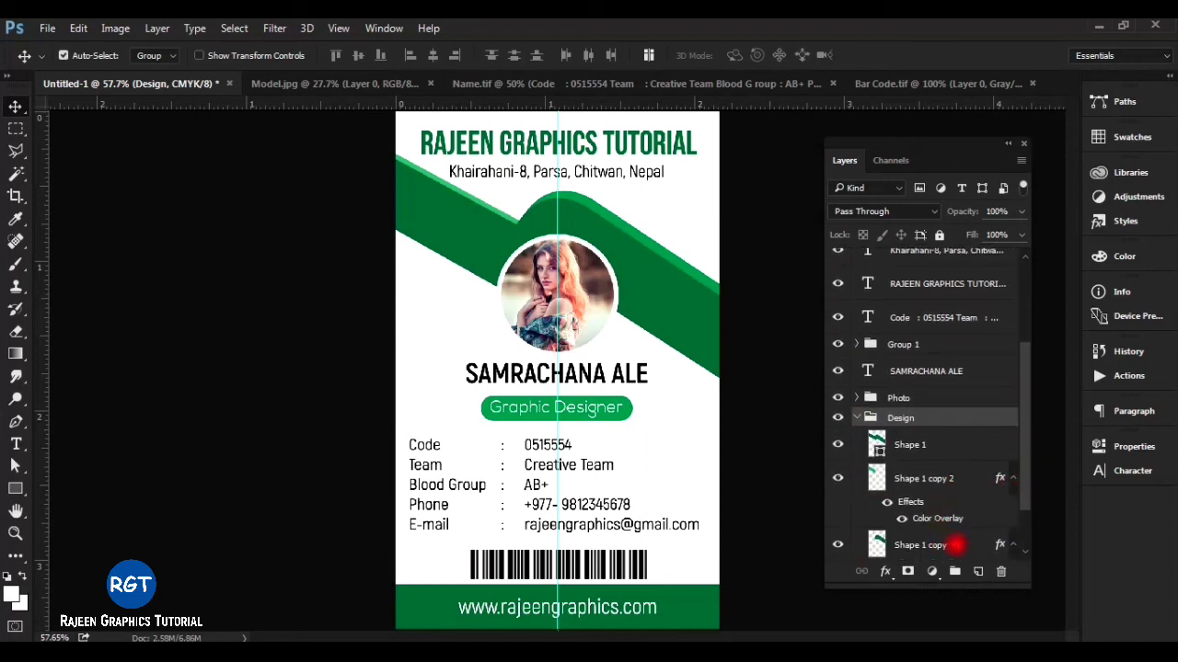
{"action": "left_click", "coordinate": [920, 545]}
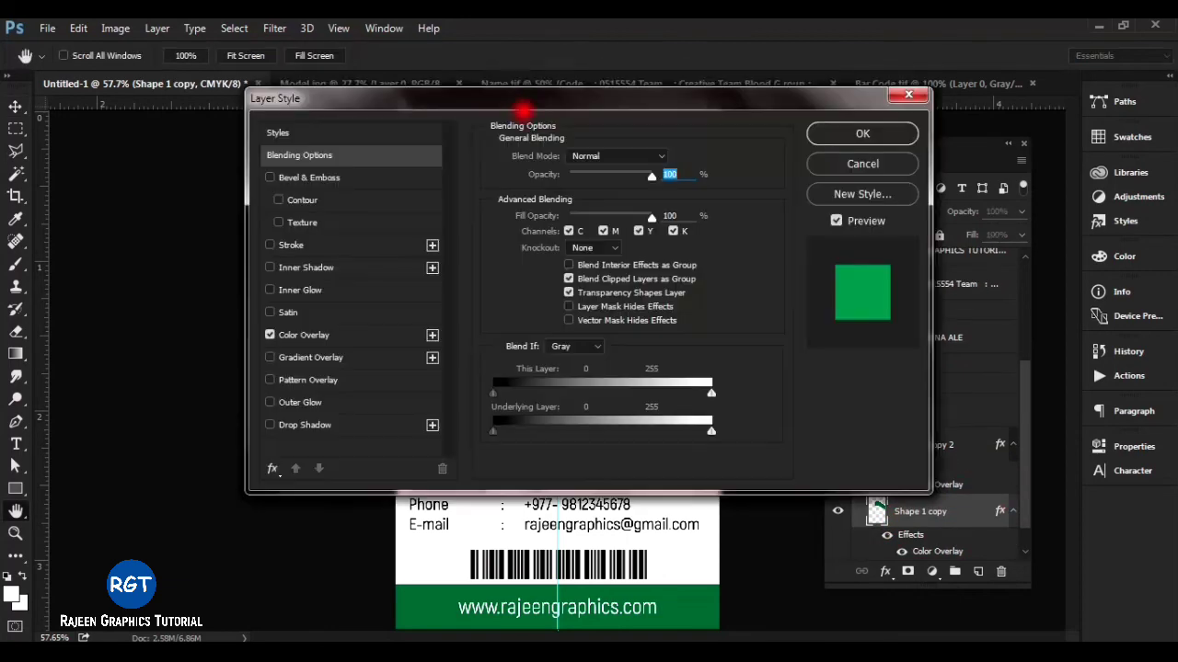
- Lighten Shape 1 copy's Color Overlay green to #069e52
{"action": "left_click_drag", "start_coordinate": [496, 98], "coordinate": [931, 129]}
{"action": "left_click", "coordinate": [747, 364]}
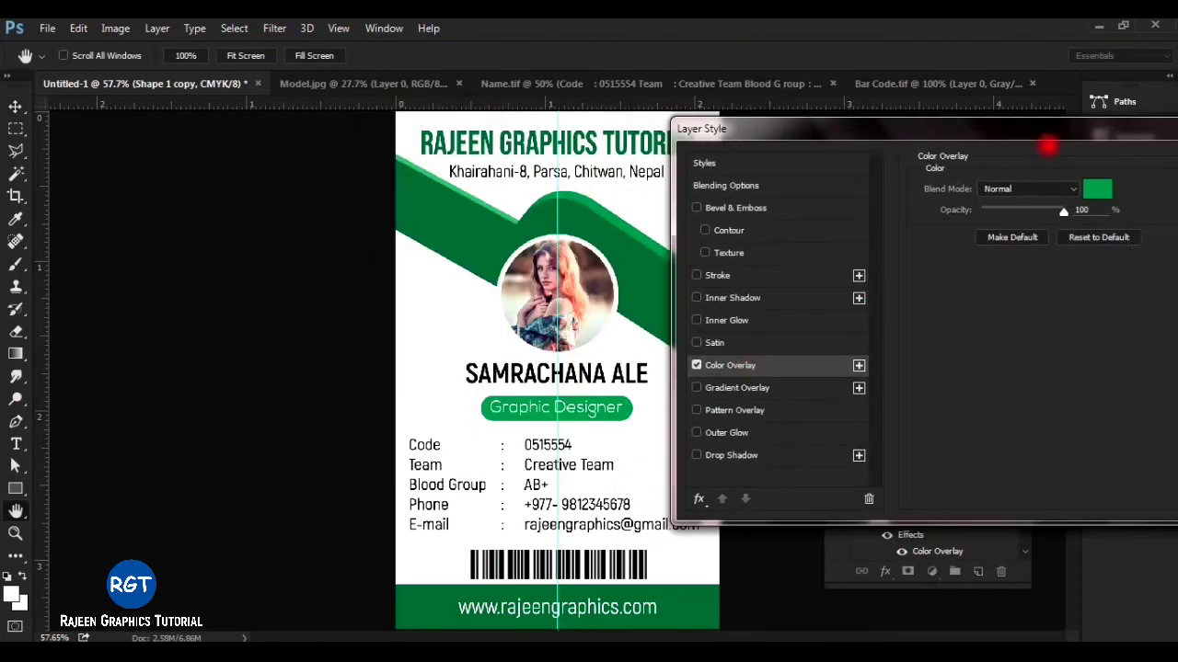
{"action": "left_click", "coordinate": [1081, 182]}
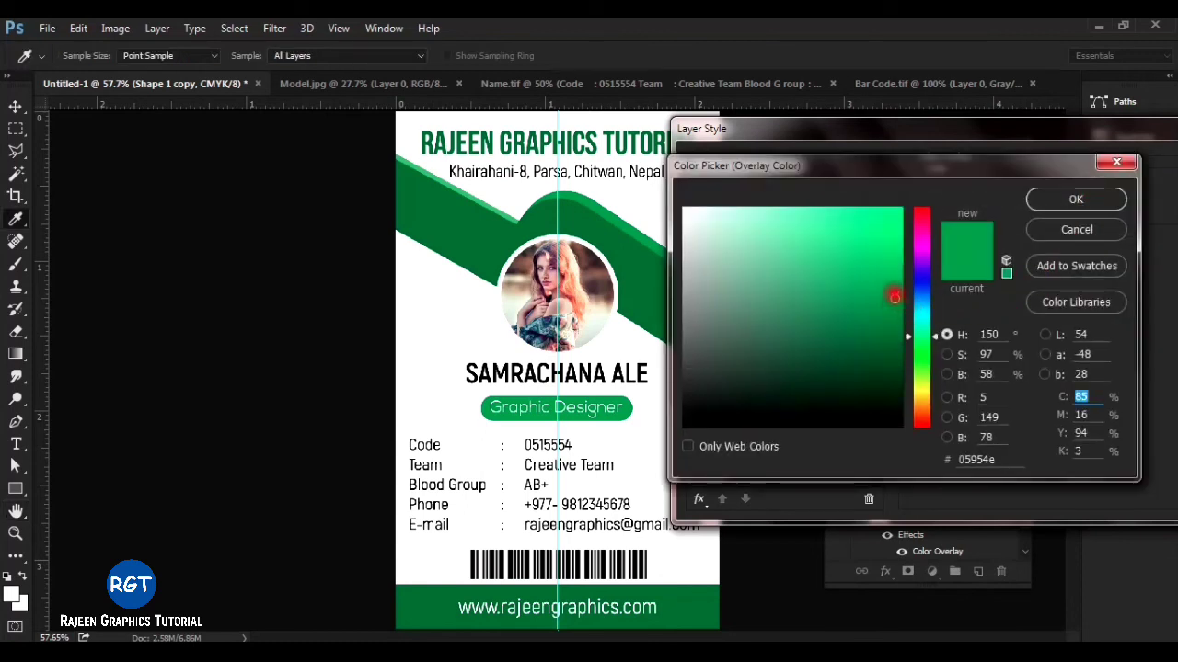
{"action": "left_click_drag", "start_coordinate": [893, 298], "coordinate": [893, 291]}
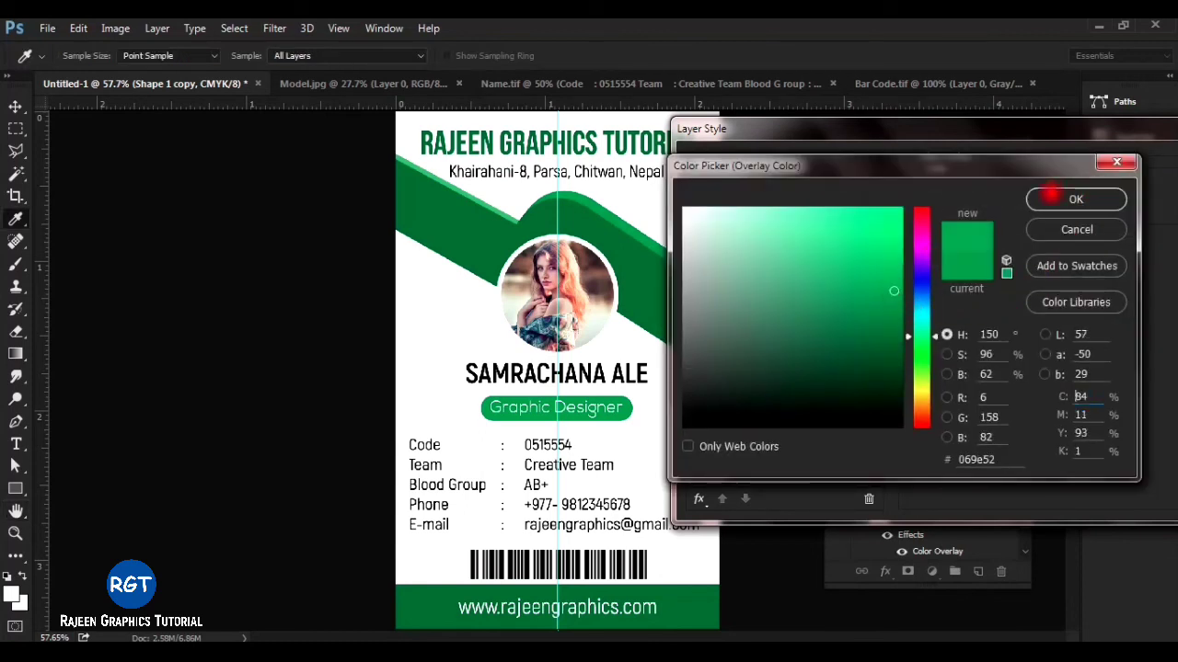
{"action": "left_click", "coordinate": [1058, 195]}
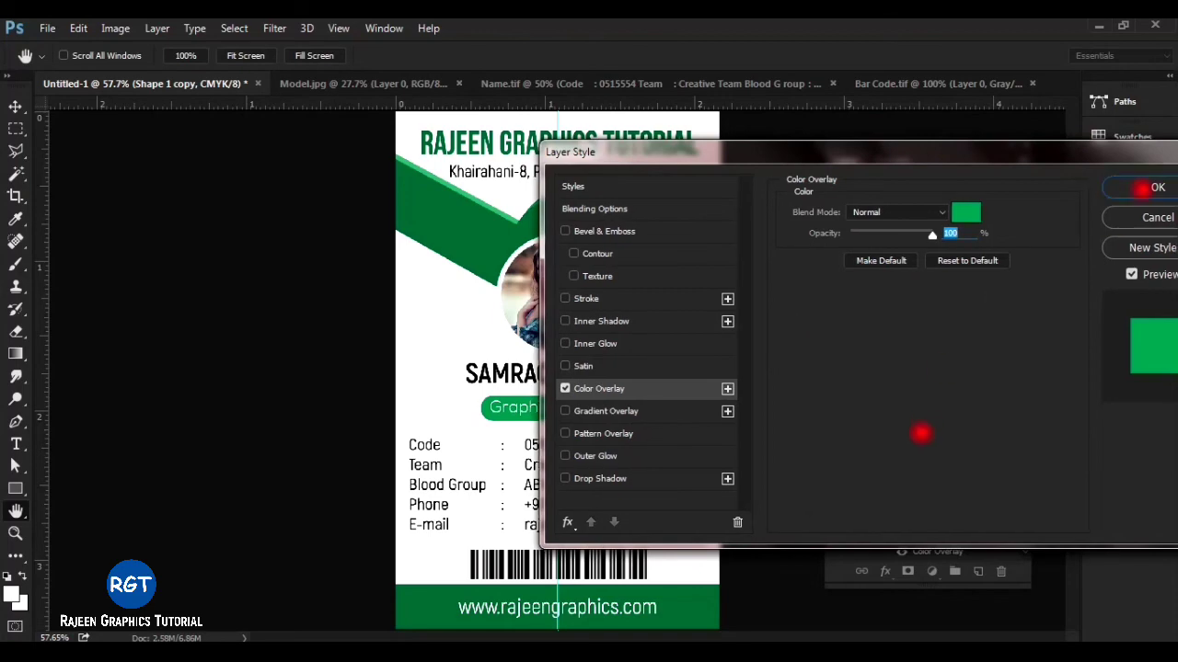
{"action": "left_click", "coordinate": [1141, 188]}
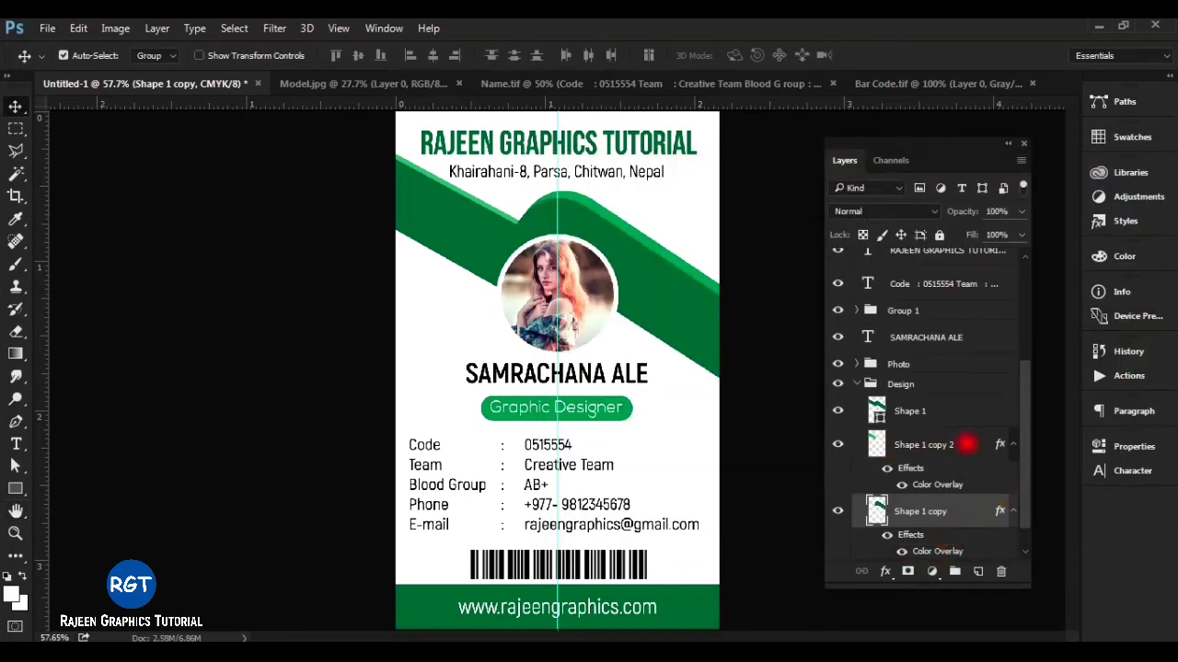
- Set Shape 1 copy 2's Color Overlay to the bright light green #4cde7b
{"action": "double_click", "coordinate": [992, 444]}
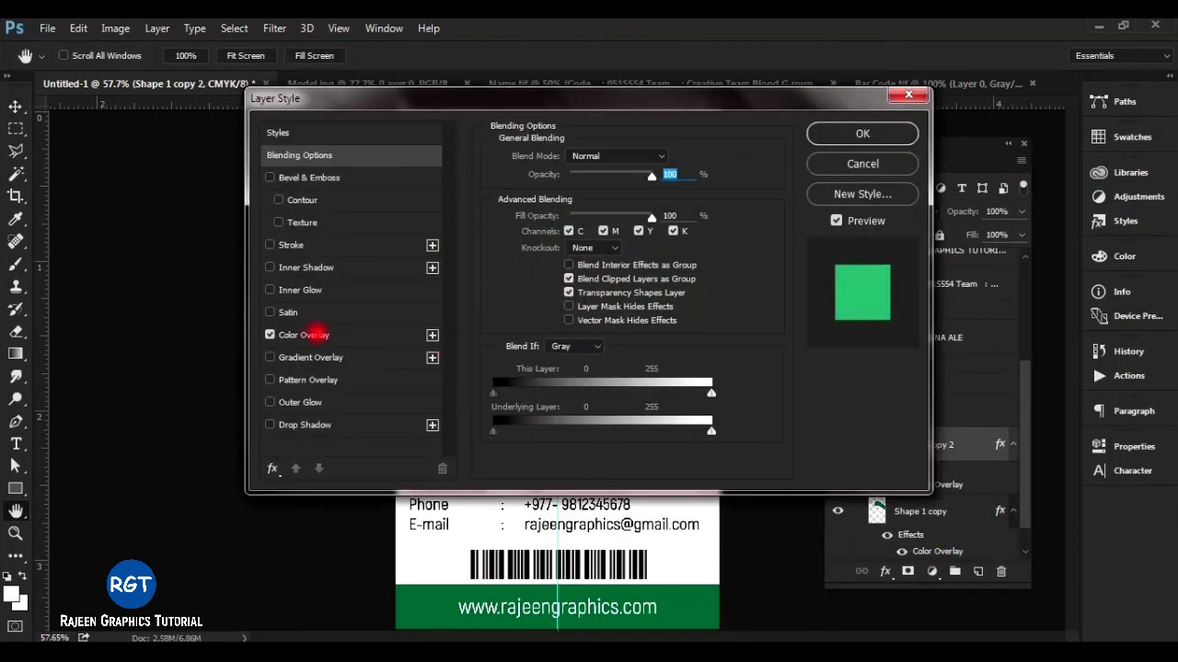
{"action": "left_click", "coordinate": [316, 334]}
{"action": "left_click_drag", "start_coordinate": [399, 99], "coordinate": [780, 264]}
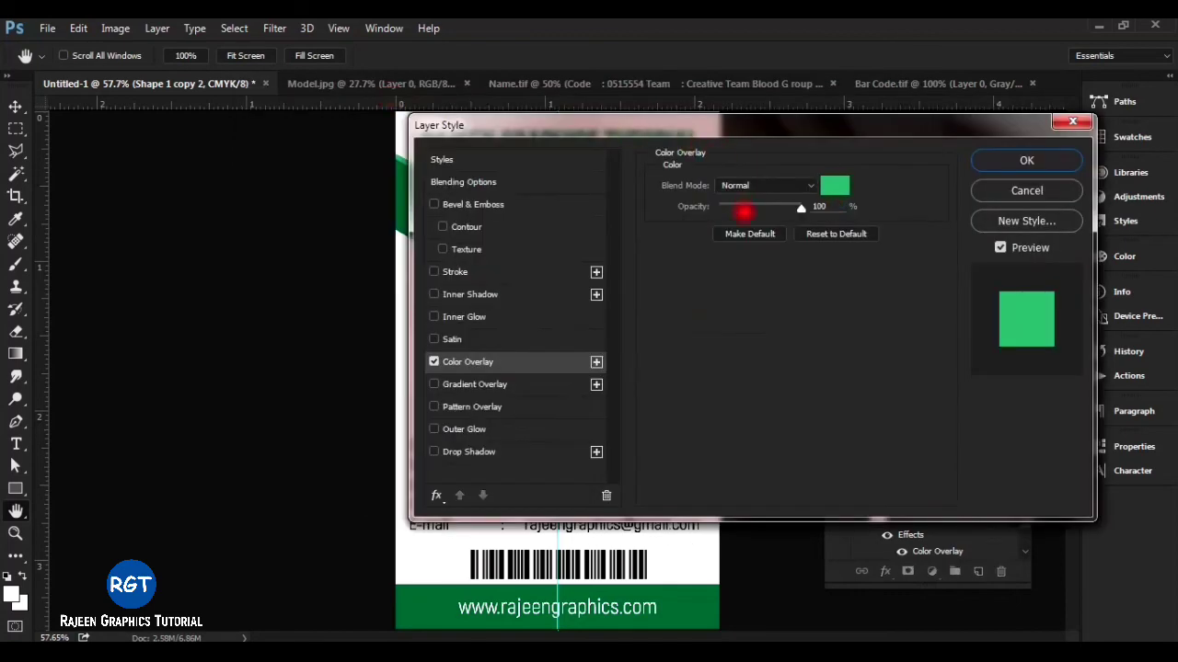
{"action": "left_click", "coordinate": [1052, 323]}
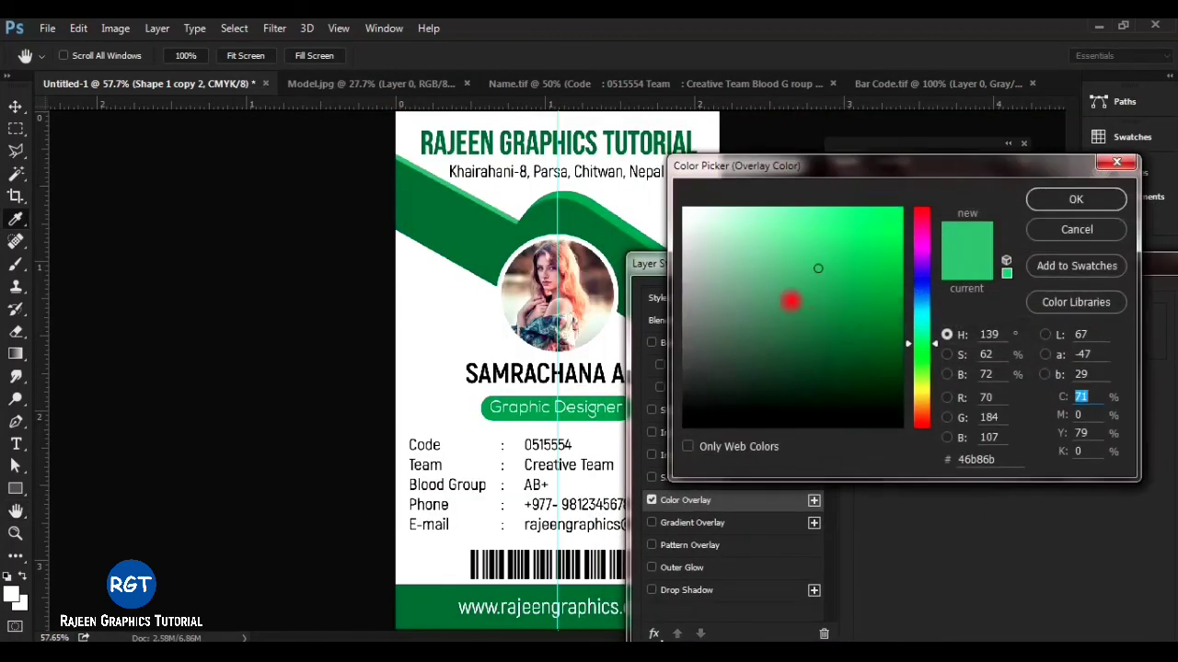
{"action": "left_click", "coordinate": [828, 245]}
{"action": "left_click", "coordinate": [827, 236]}
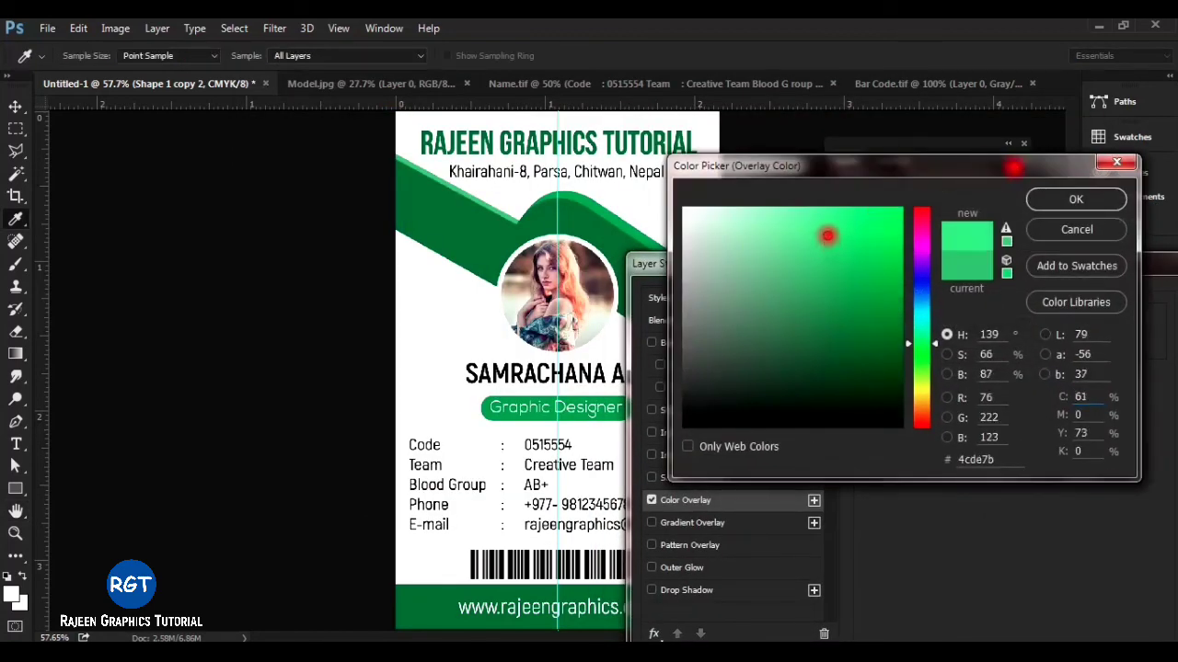
{"action": "left_click", "coordinate": [1075, 199]}
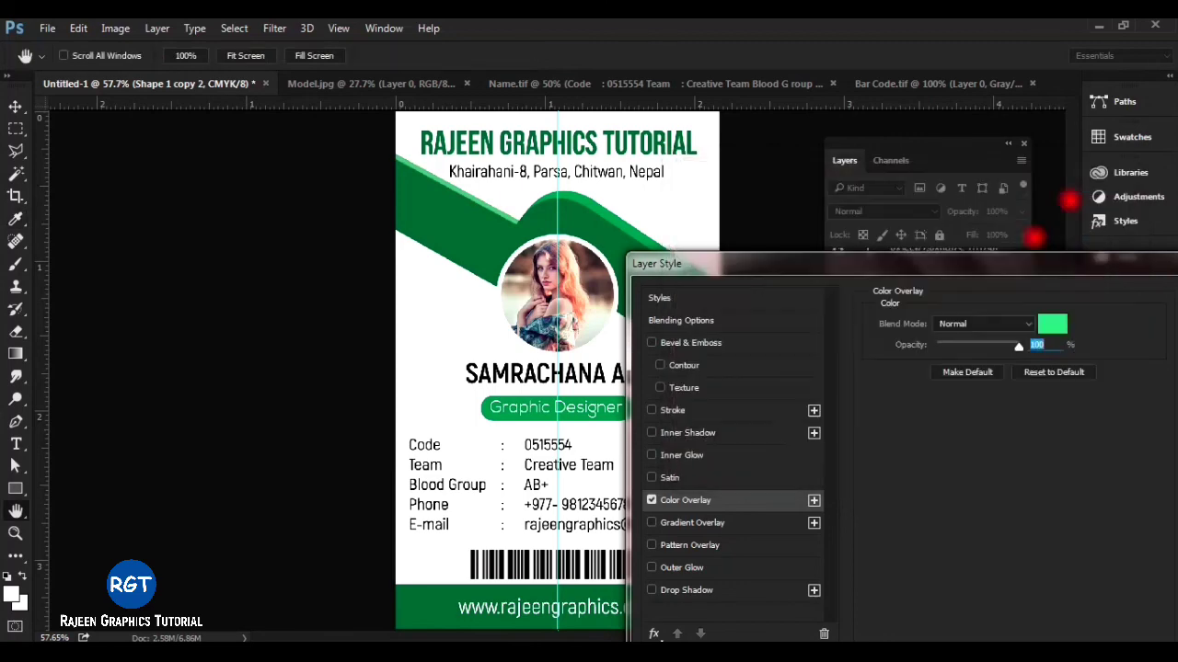
{"action": "left_click_drag", "start_coordinate": [1117, 264], "coordinate": [810, 218]}
{"action": "left_click", "coordinate": [931, 251]}
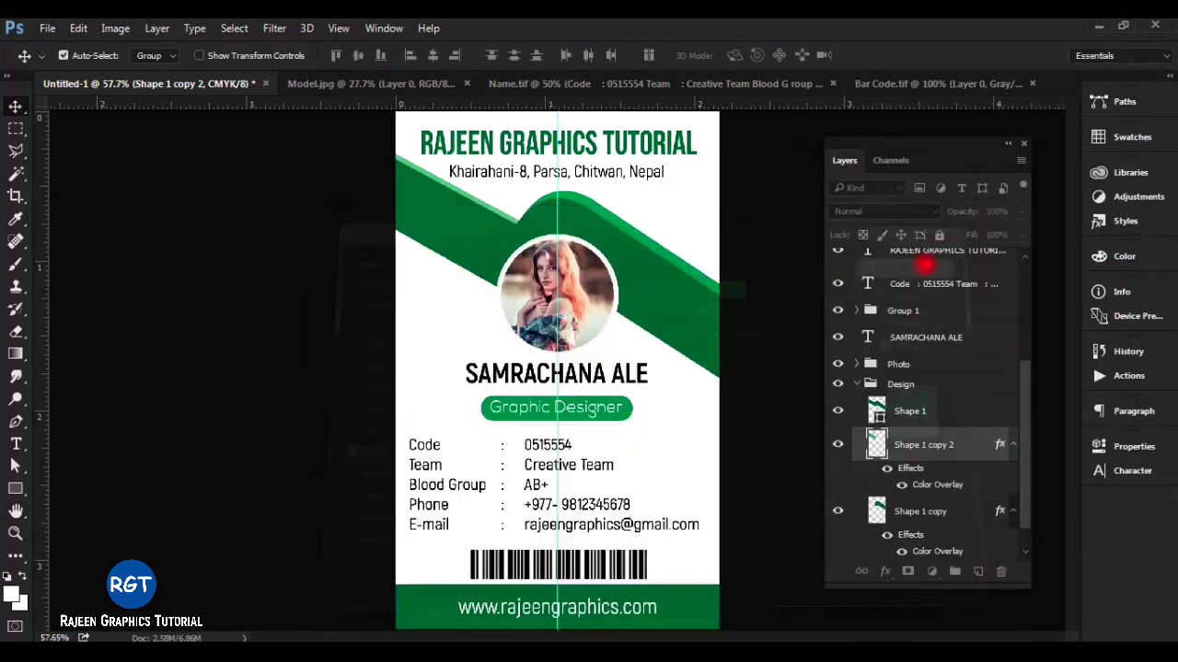
{"action": "left_click", "coordinate": [965, 510]}
- Darken Shape 1 copy's Color Overlay slightly to green #0a9450
{"action": "double_click", "coordinate": [965, 510]}
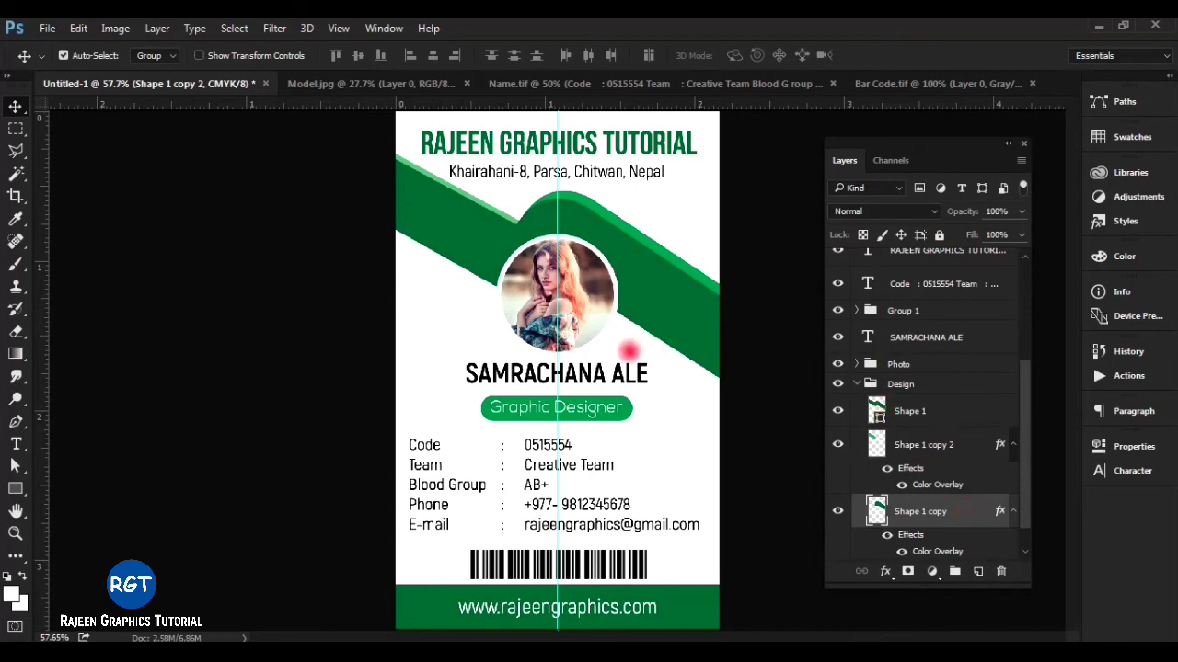
{"action": "left_click", "coordinate": [373, 452]}
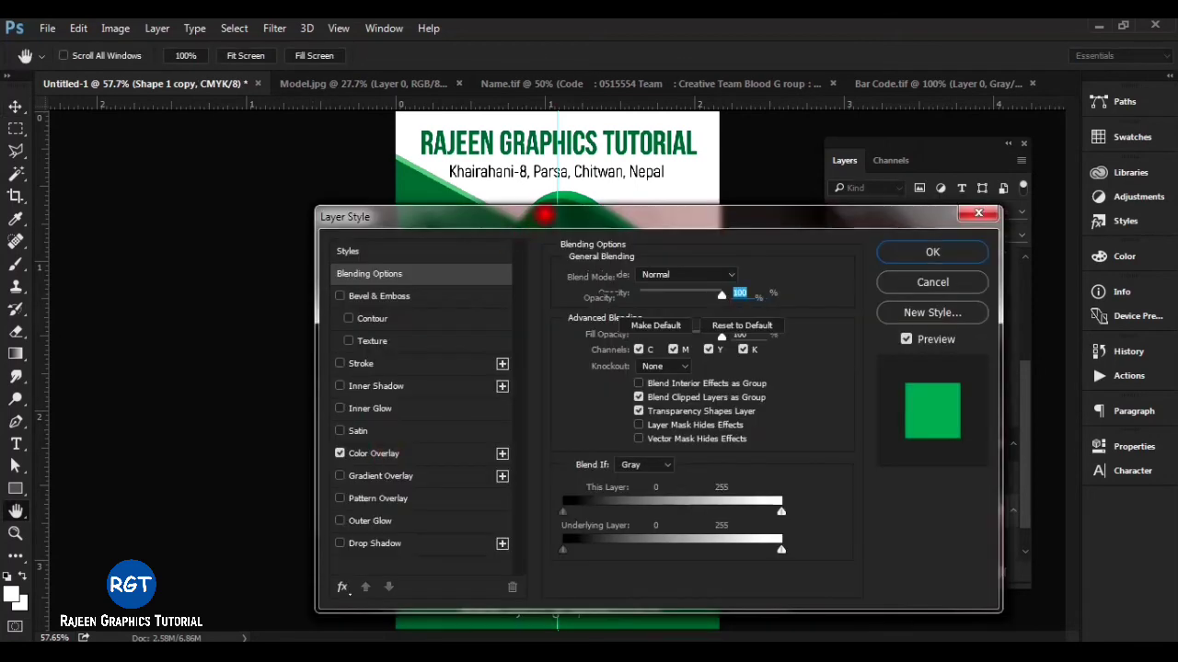
{"action": "left_click_drag", "start_coordinate": [644, 217], "coordinate": [657, 349]}
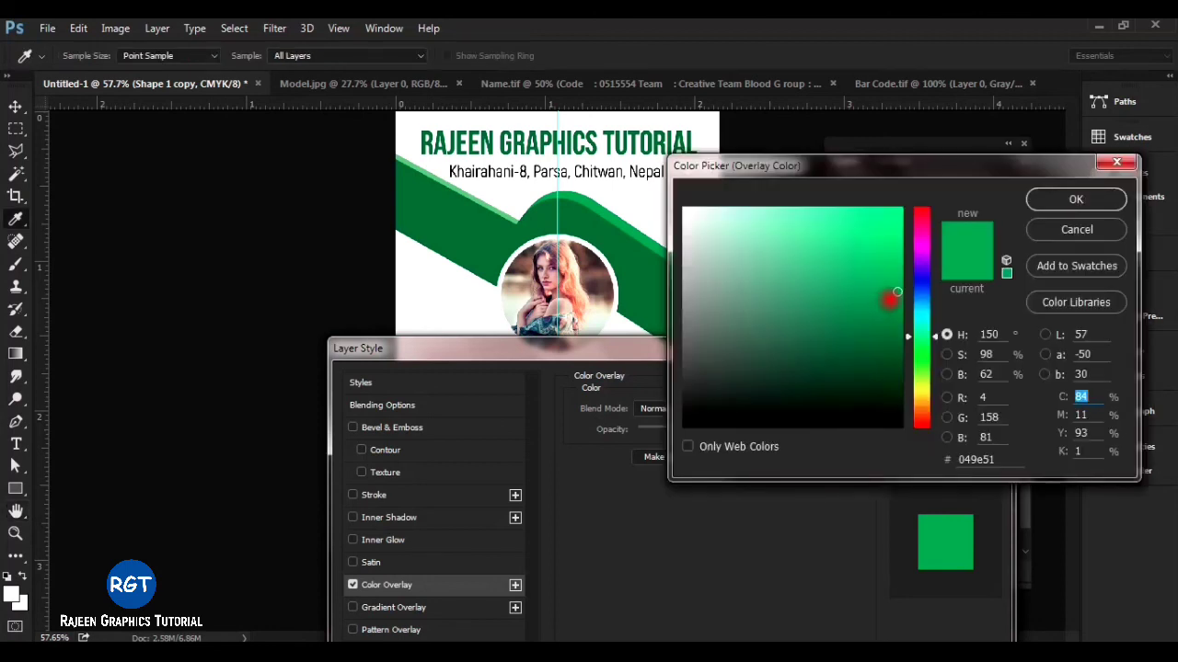
{"action": "left_click_drag", "start_coordinate": [888, 302], "coordinate": [887, 303]}
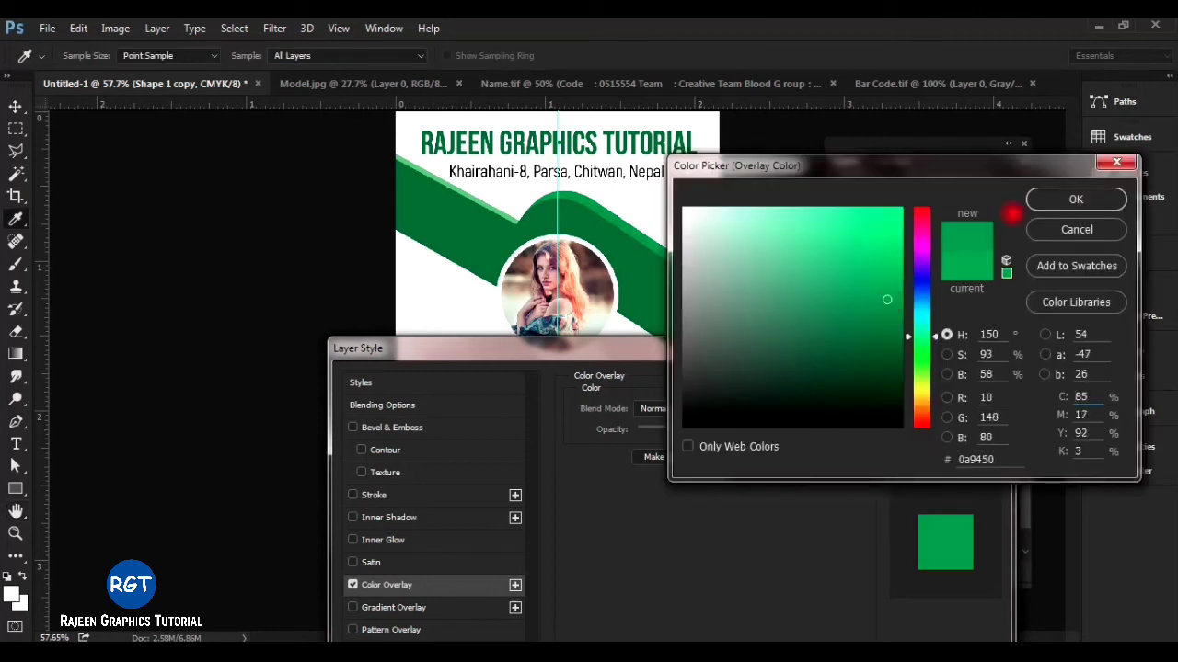
{"action": "left_click", "coordinate": [1071, 198]}
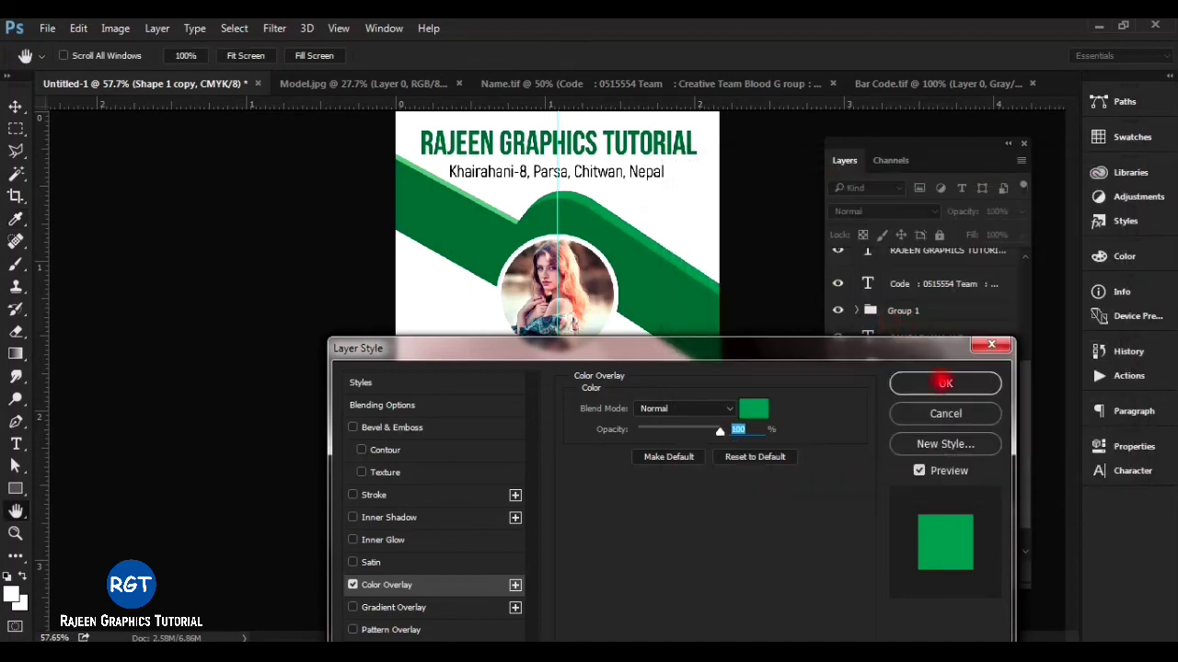
{"action": "left_click", "coordinate": [943, 382]}
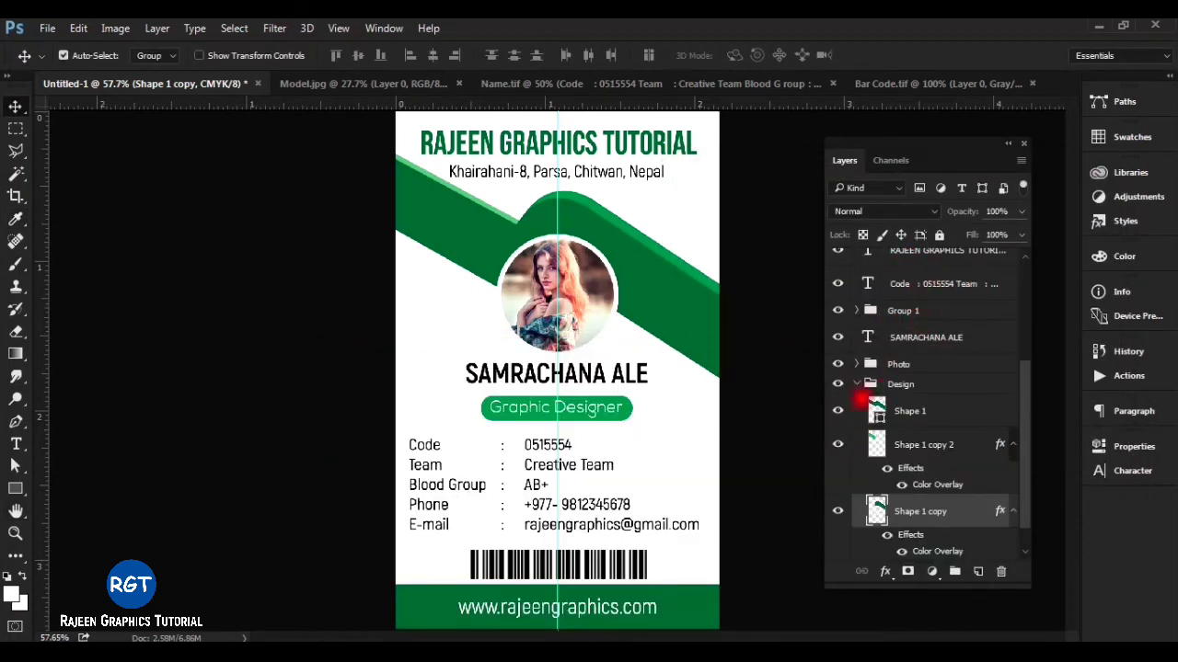
- Group the Khairahani and RAJEEN GRAPHICS TUTORIAL text layers into a group named Company Name
{"action": "left_click", "coordinate": [868, 384]}
{"action": "scroll", "coordinate": [1023, 368], "scroll_direction": "up", "scroll_amount": 2}
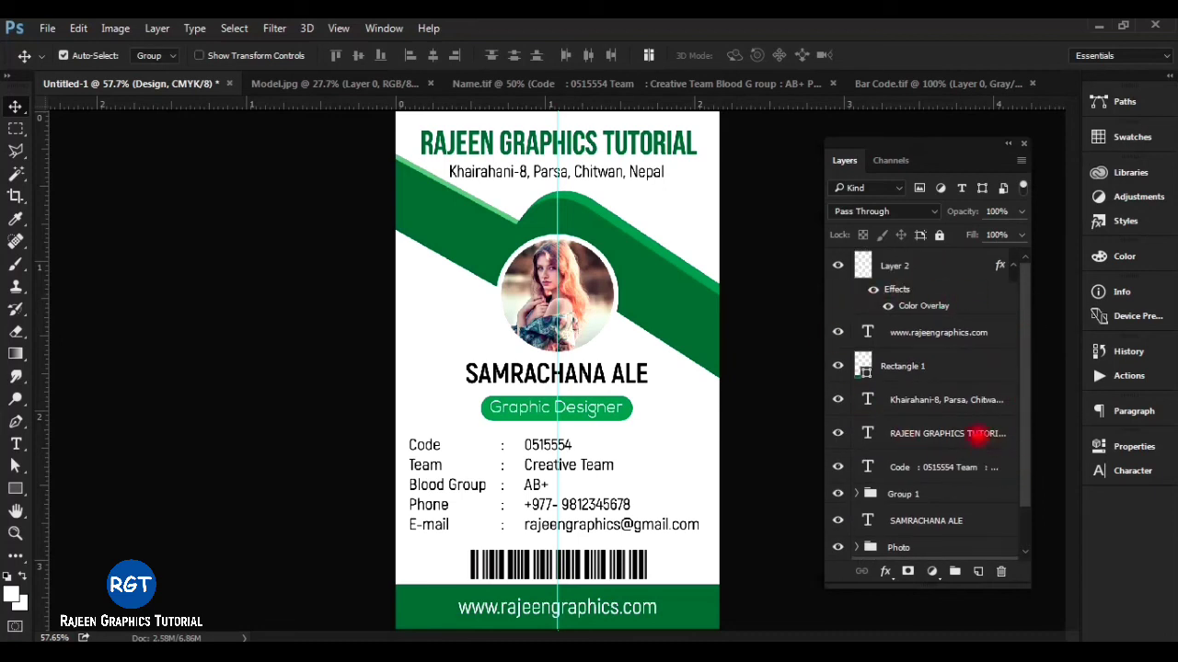
{"action": "left_click", "coordinate": [948, 399]}
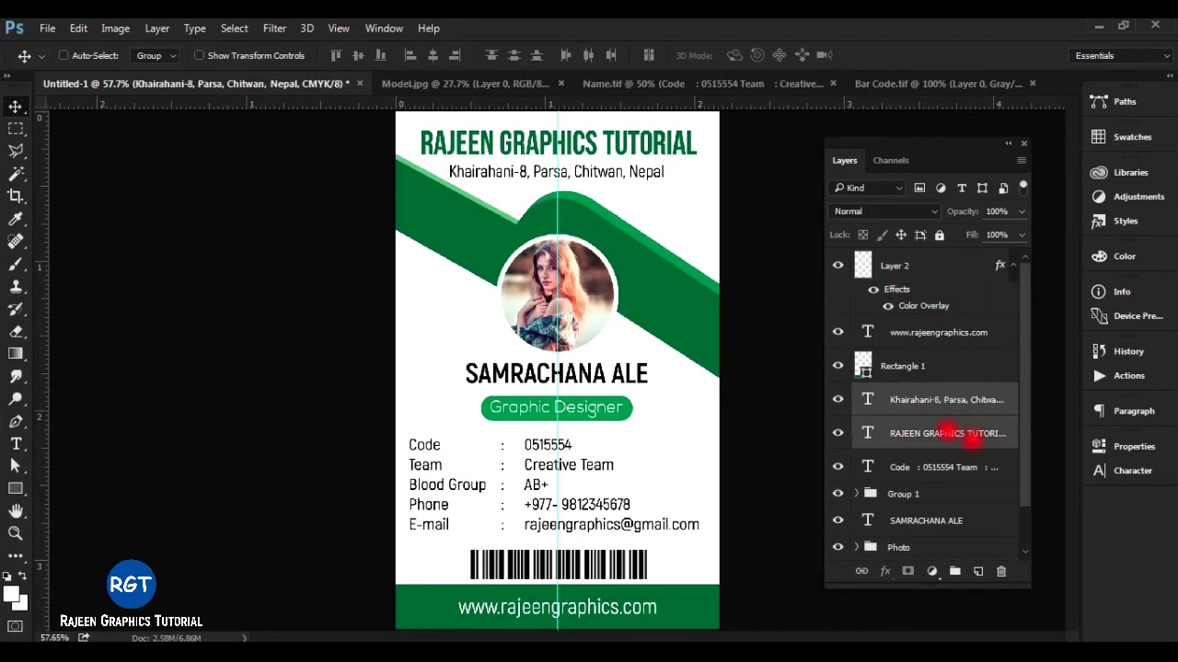
{"action": "left_click", "coordinate": [959, 433], "text": "shift"}
{"action": "left_click_drag", "start_coordinate": [959, 433], "coordinate": [954, 572]}
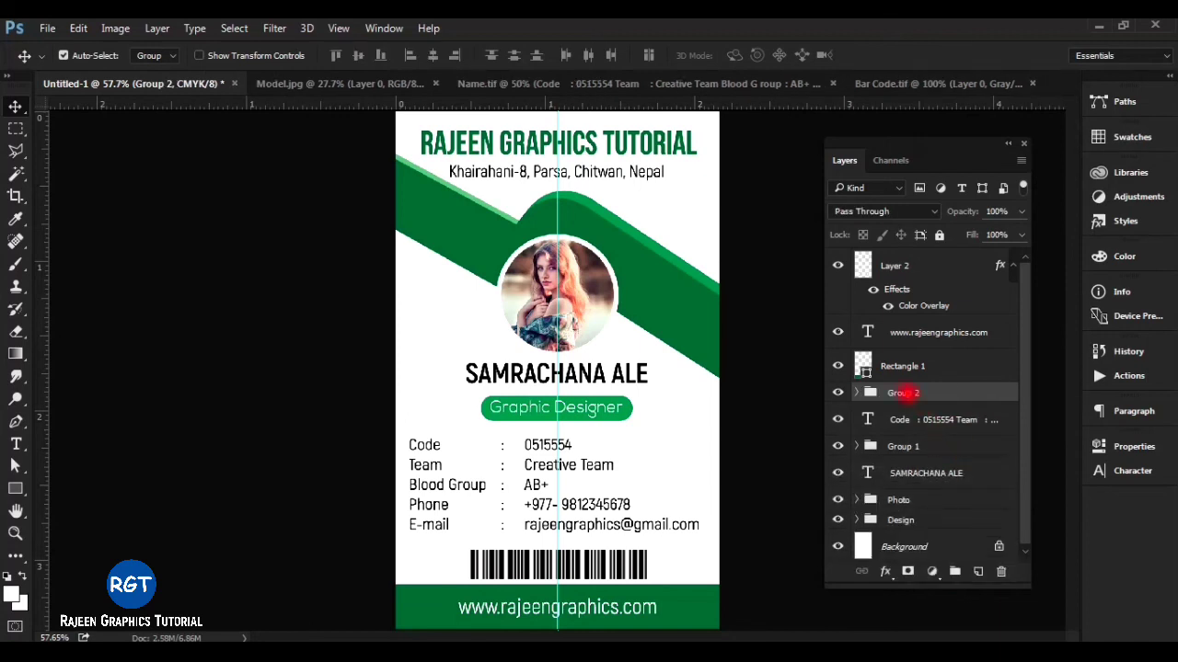
{"action": "double_click", "coordinate": [903, 393]}
{"action": "type", "text": "Company Name"}
{"action": "key", "text": "Return"}
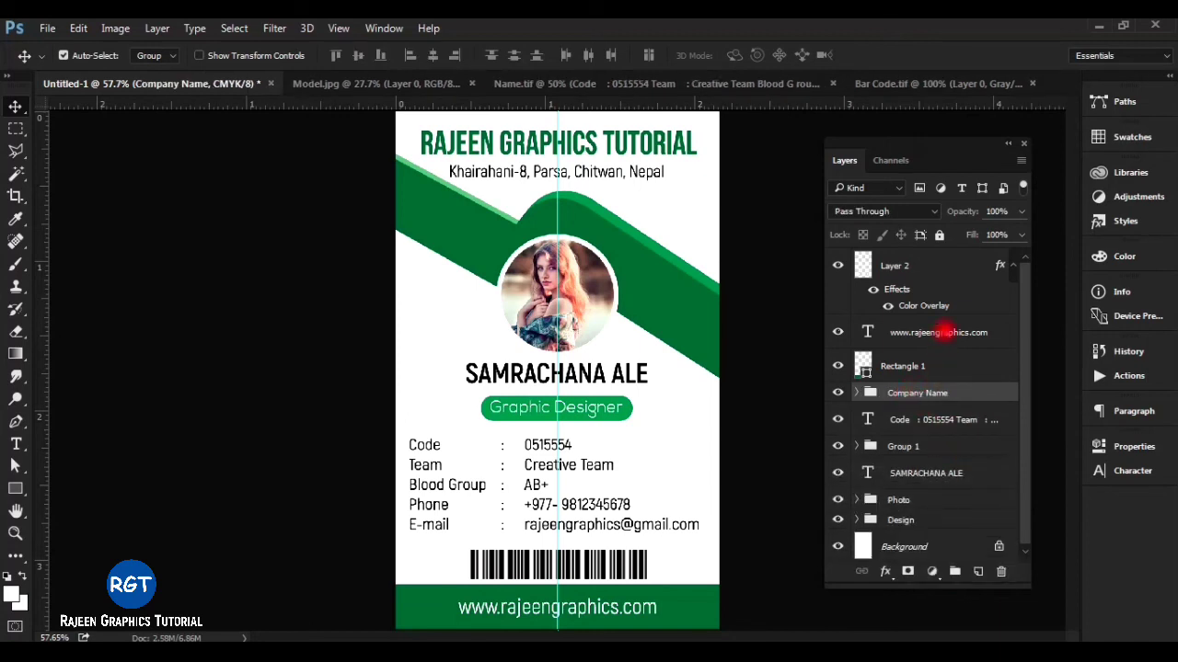
{"action": "left_click", "coordinate": [946, 332]}
{"action": "left_click", "coordinate": [946, 362], "text": "shift"}
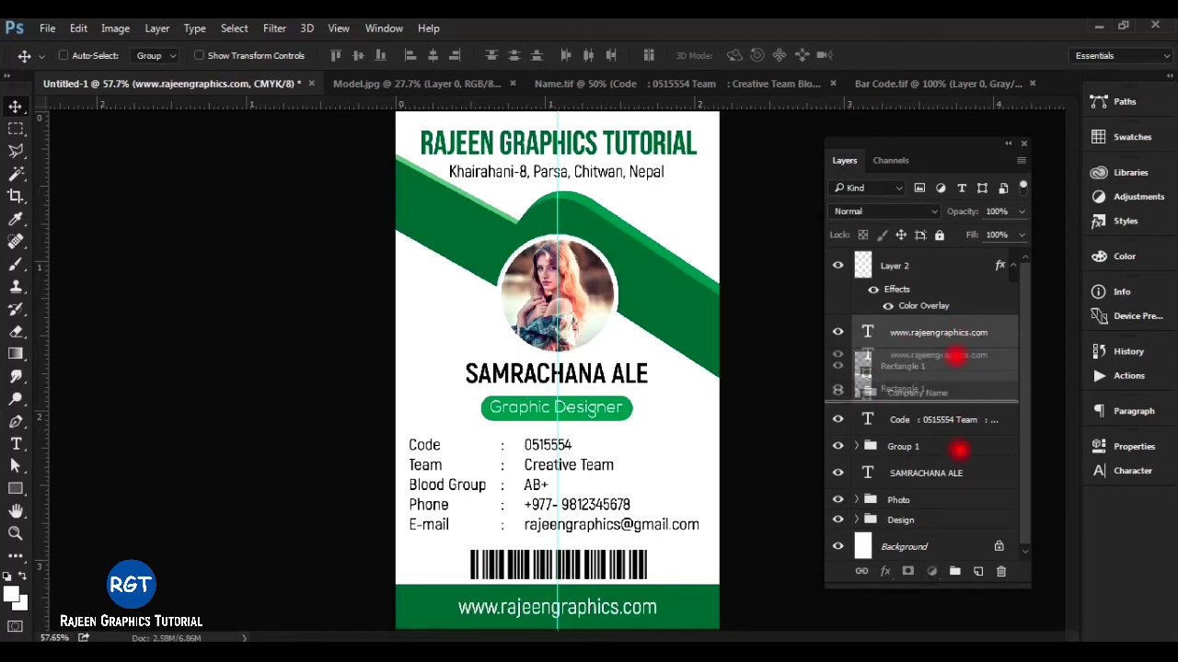
{"action": "key", "text": "ctrl+g"}
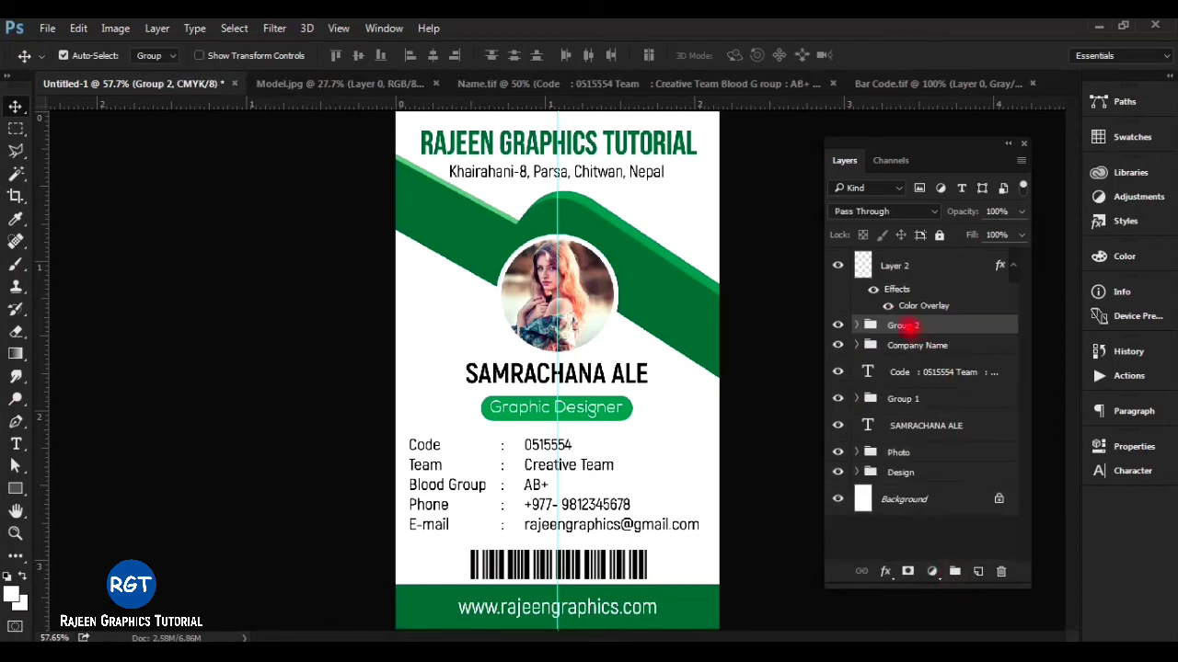
{"action": "double_click", "coordinate": [903, 325]}
{"action": "type", "text": "Web Address"}
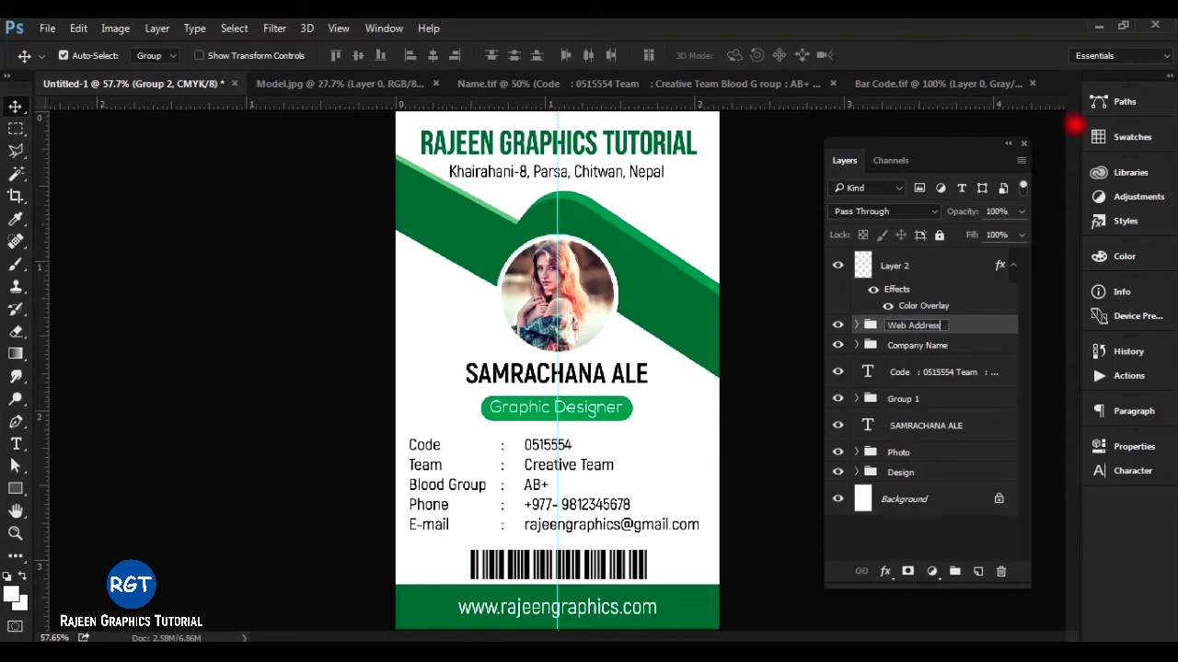
{"action": "key", "text": "Return"}
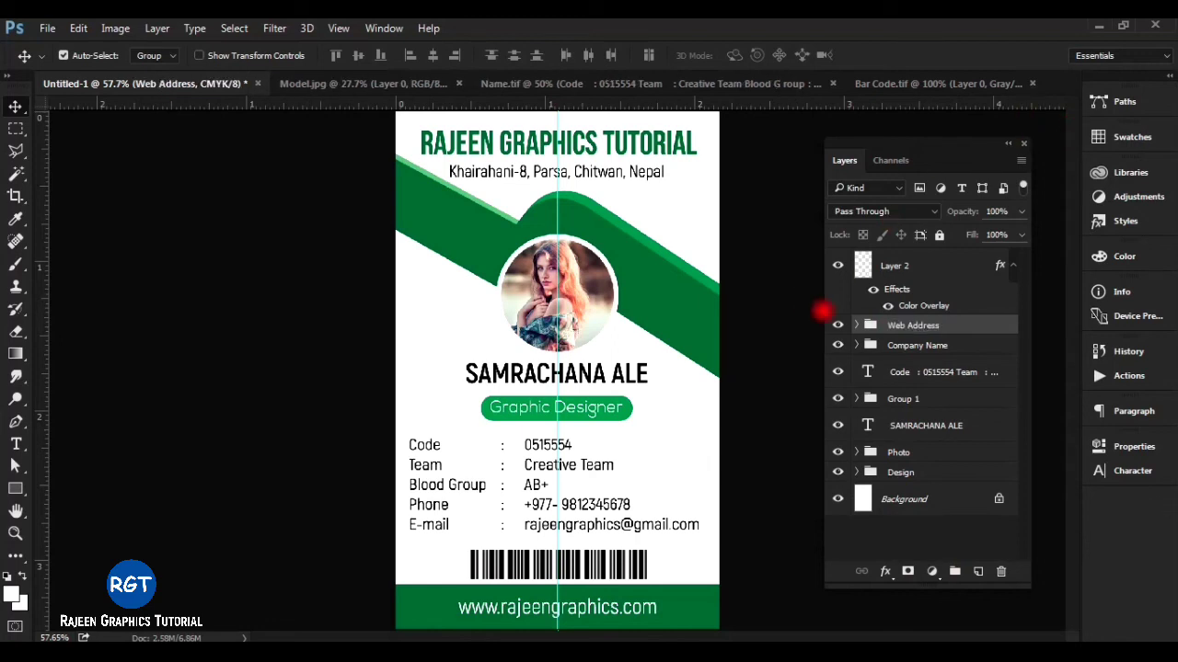
{"action": "key", "text": "ctrl+minus"}
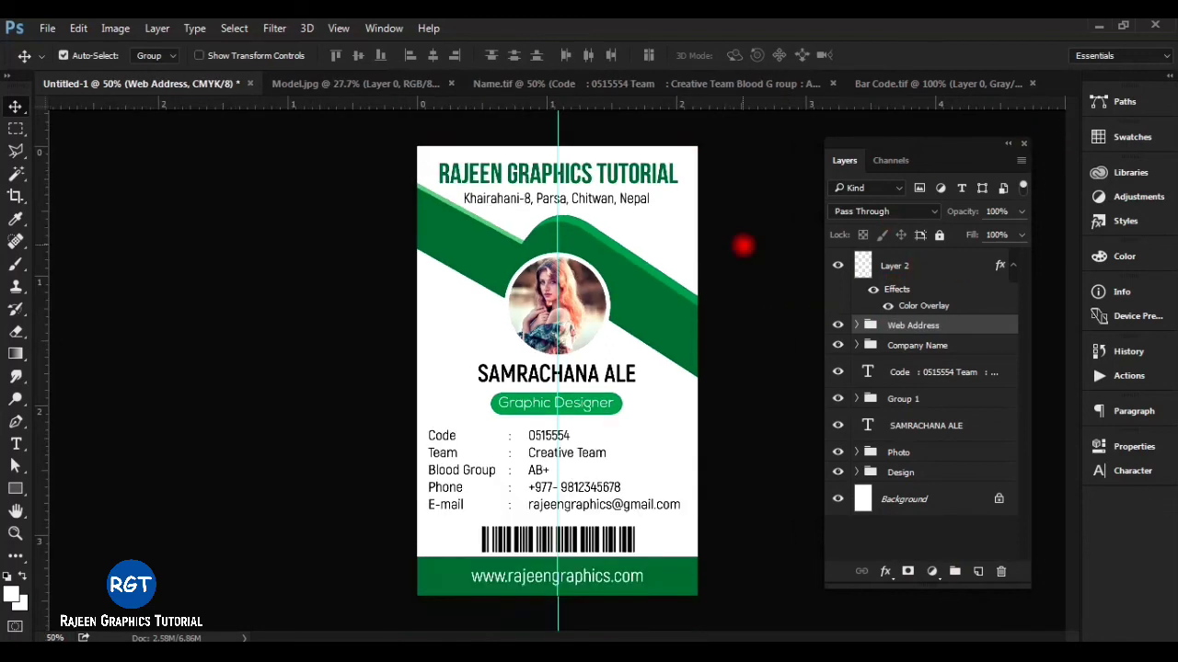